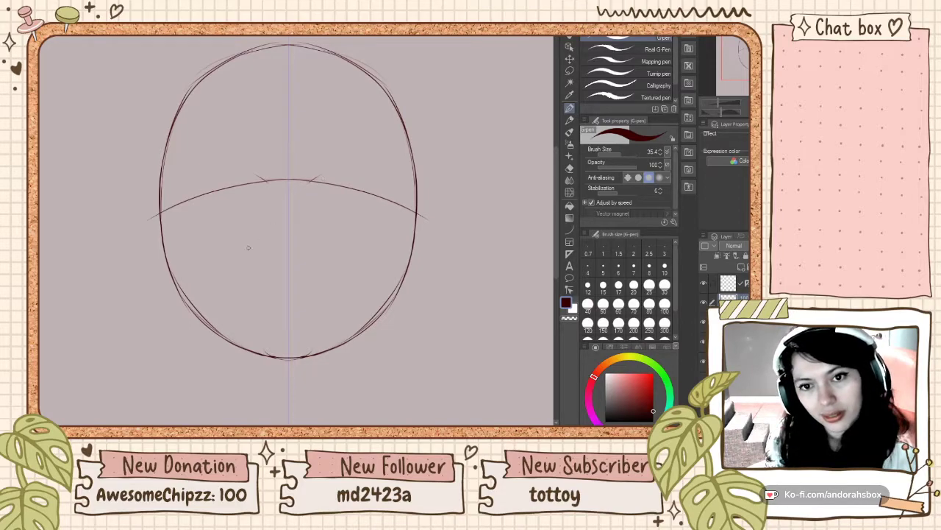
Step: Sketch a short arched nose tip and a short mouth guideline centred on the head's symmetry axis
mouse_move(288, 242)
mouse_down()
mouse_move(263, 250)
mouse_move(309, 248)
mouse_up()
key(ctrl+z)
key(ctrl+z)
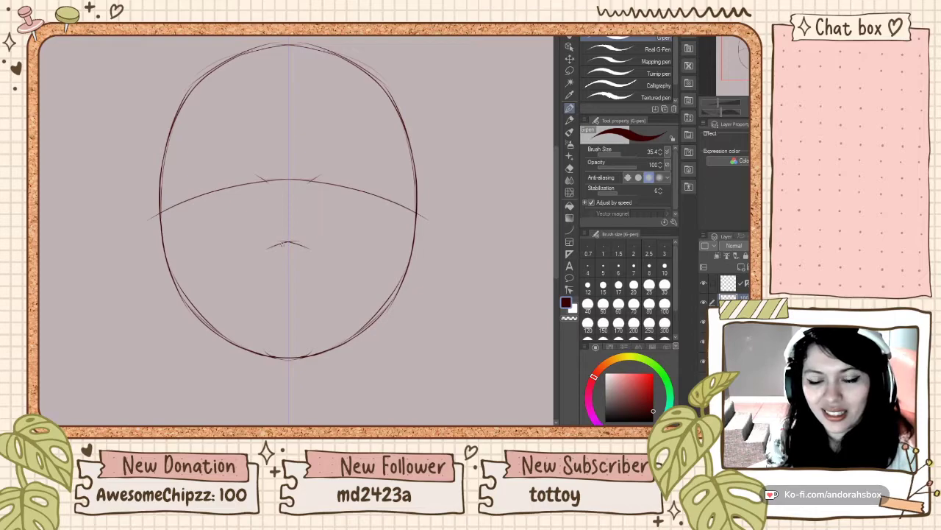
drag(282, 296, 301, 295)
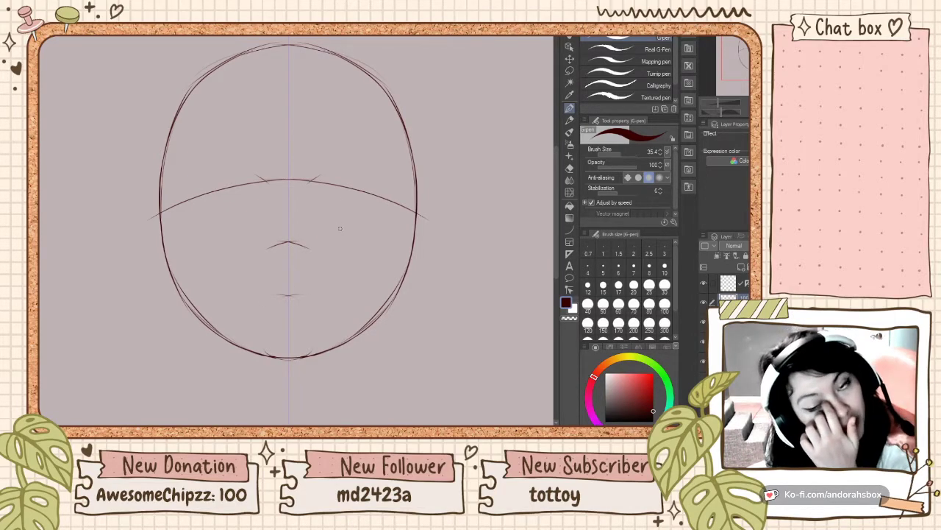
Step: Sketch short curved strokes for the inner corners of both eyes, mirrored beside the centre of the eye guideline
mouse_move(332, 171)
mouse_down()
mouse_move(315, 188)
mouse_move(344, 169)
mouse_move(374, 182)
mouse_up()
key(ctrl+z)
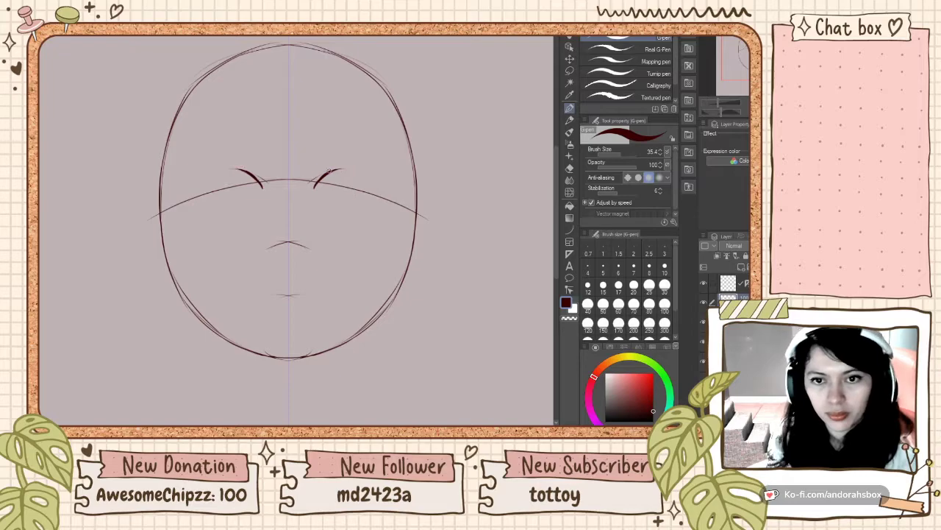
key(ctrl+y)
key(ctrl+y)
key(ctrl+y)
key(ctrl+z)
key(ctrl+z)
key(ctrl+z)
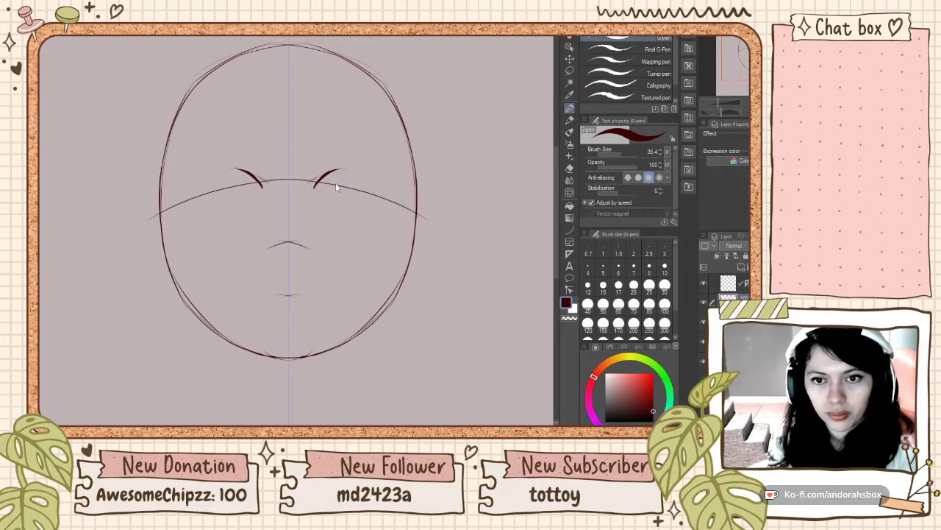
Step: Extend the upper eyelid lines outward from the inner corners and finish them with tapered outer corners
key(ctrl+y)
key(ctrl+y)
key(ctrl+y)
key(ctrl+y)
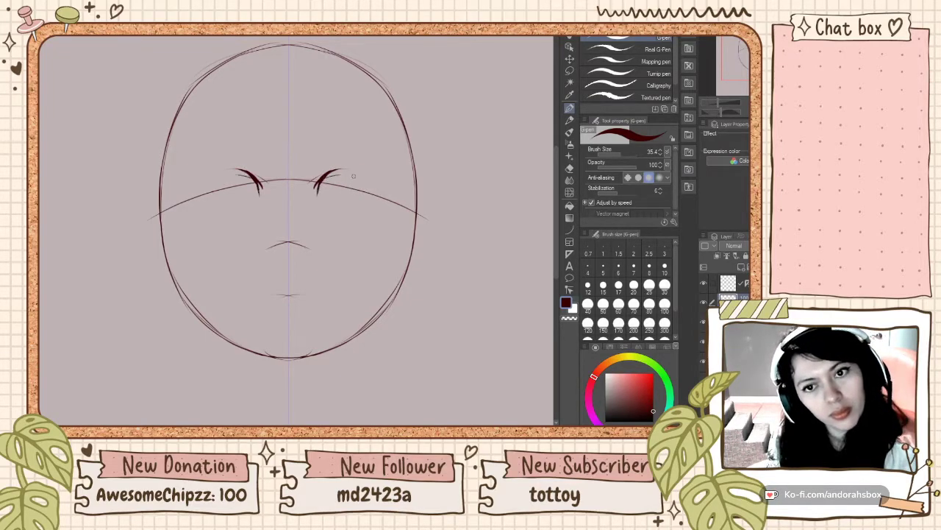
key(ctrl+y)
key(ctrl+y)
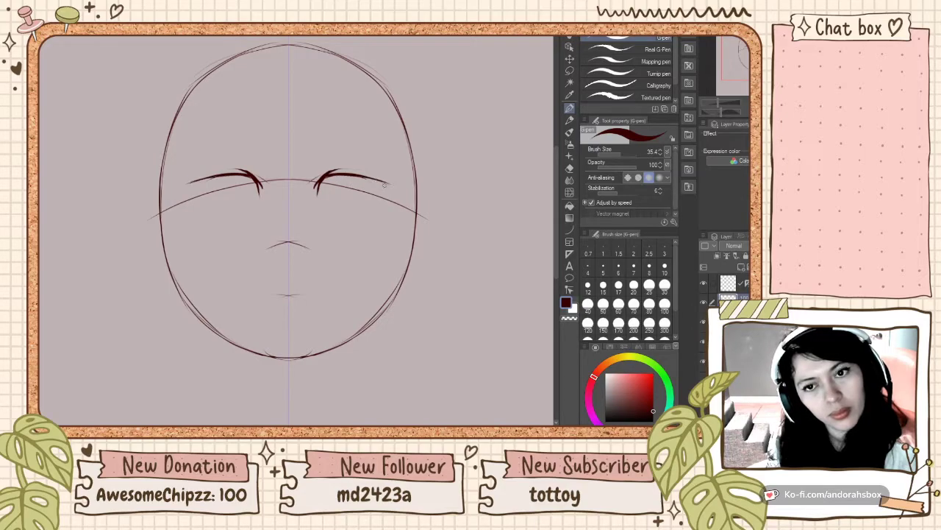
key(ctrl+z)
drag(366, 176, 390, 187)
key(ctrl+z)
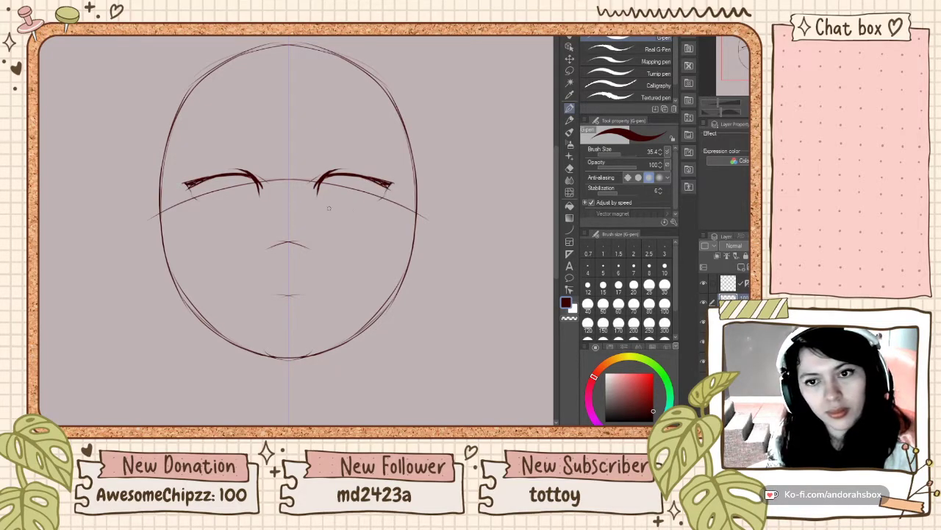
Step: Sketch short lower eyelid lines, strengthen the inner corners and angle the outer corners down to close the eye shapes
drag(328, 207, 360, 208)
drag(321, 176, 312, 200)
key(ctrl+z)
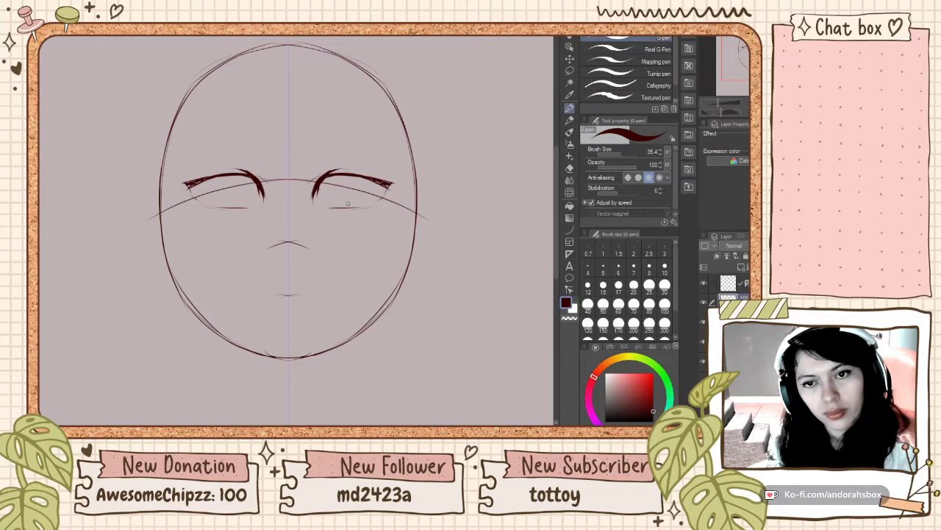
mouse_move(387, 183)
mouse_down()
mouse_move(369, 205)
mouse_move(391, 185)
mouse_move(388, 193)
mouse_up()
key(ctrl+z)
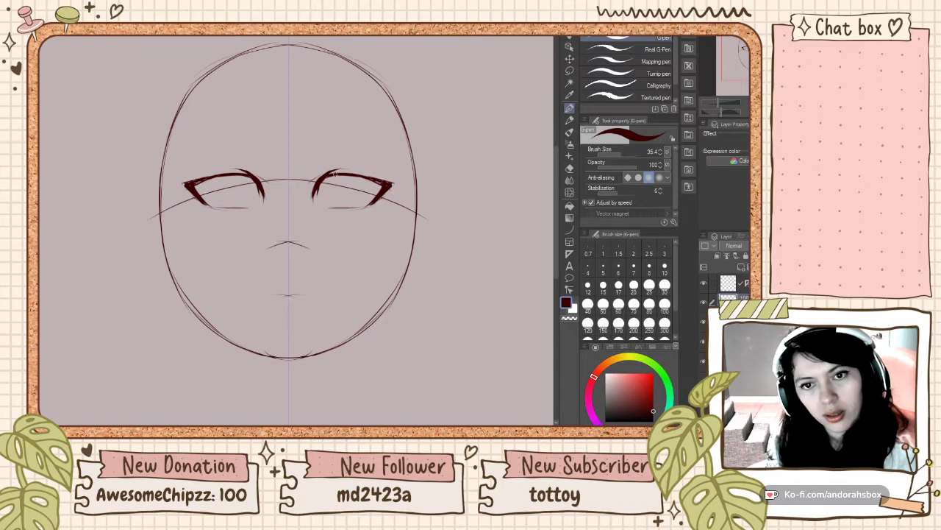
Step: Draw a round iris with a small filled pupil inside each eye
mouse_move(334, 174)
mouse_down()
mouse_move(362, 203)
mouse_move(340, 204)
mouse_move(350, 192)
mouse_move(351, 206)
mouse_move(361, 171)
mouse_move(345, 208)
mouse_move(343, 186)
mouse_up()
key(ctrl+z)
key(ctrl+z)
key(ctrl+z)
key(ctrl+z)
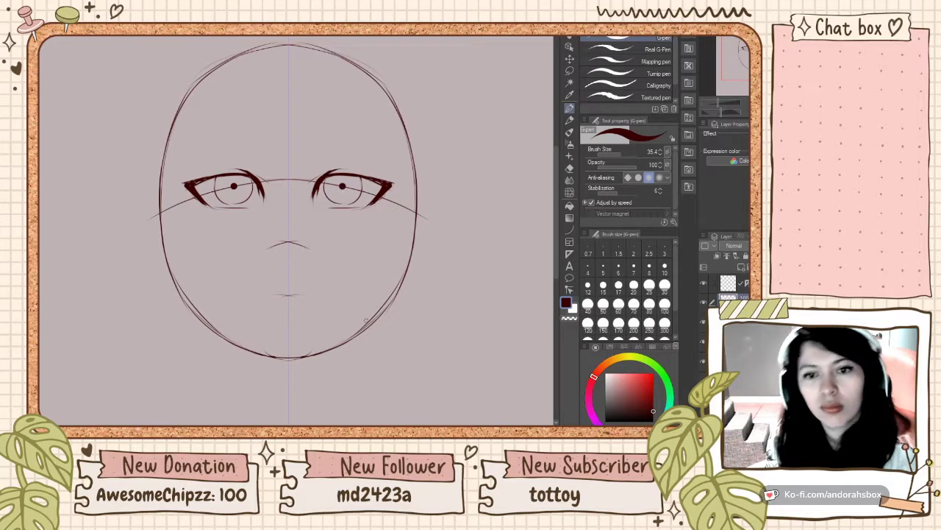
Step: Draw two small nostrils under the nose tip, trim them with the transparent color, and return to the dark red drawing color
drag(284, 249, 281, 258)
key(ctrl+z)
key(ctrl+z)
key(c)
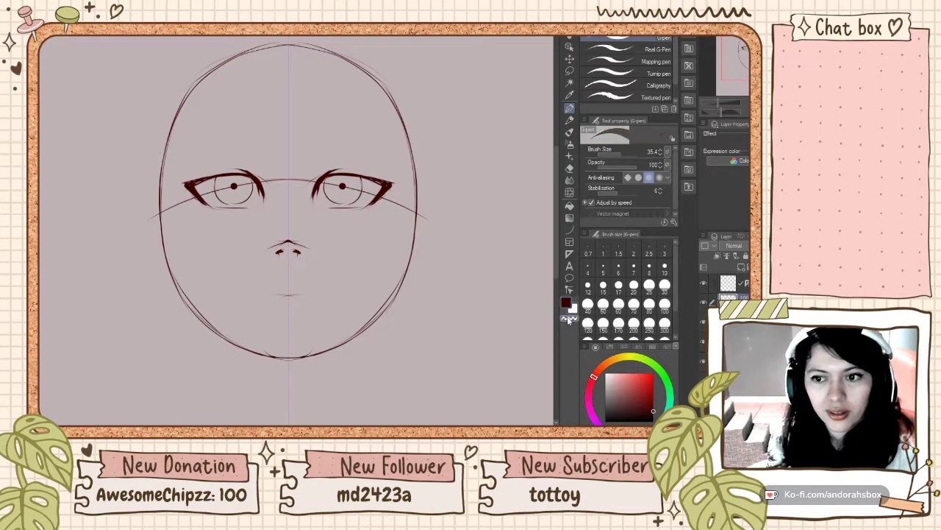
drag(278, 251, 281, 250)
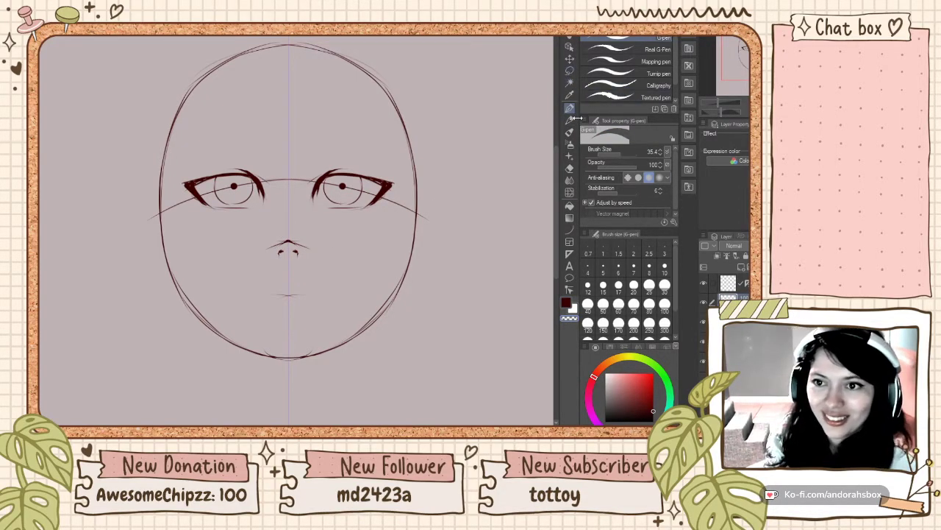
key(c)
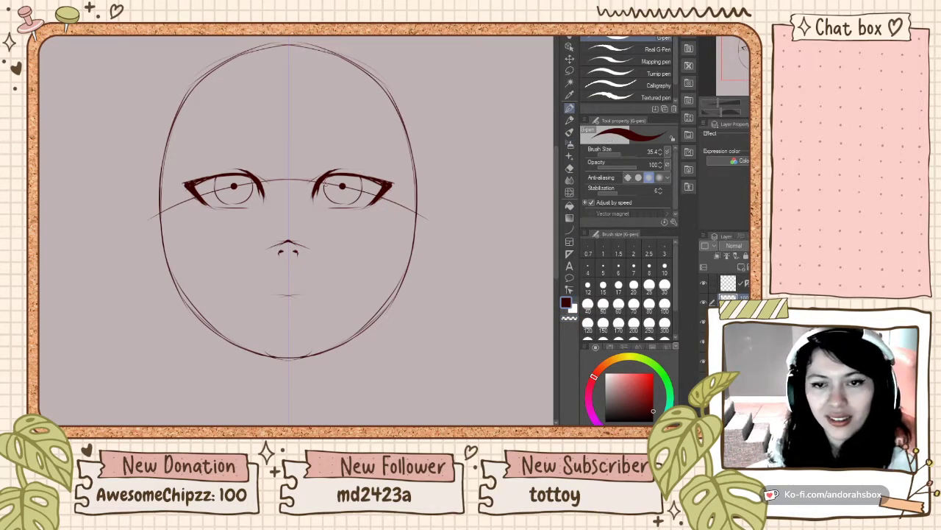
Step: Thicken the upper eyelid lines of both eyes from the inner corners to the outer corners
drag(317, 183, 395, 195)
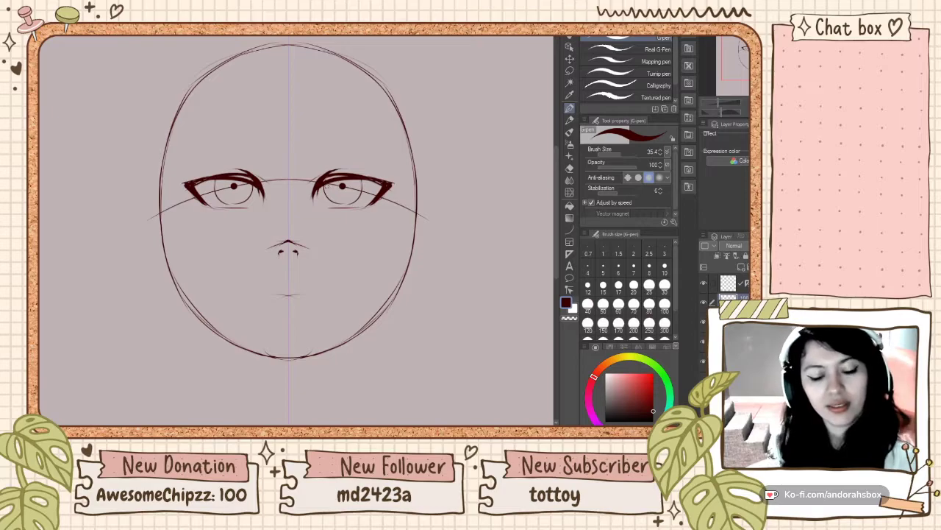
key(ctrl+z)
drag(322, 184, 377, 178)
key(ctrl+z)
mouse_move(320, 181)
mouse_down()
mouse_move(390, 182)
mouse_move(413, 197)
mouse_up()
key(ctrl+z)
drag(320, 185, 381, 181)
key(ctrl+z)
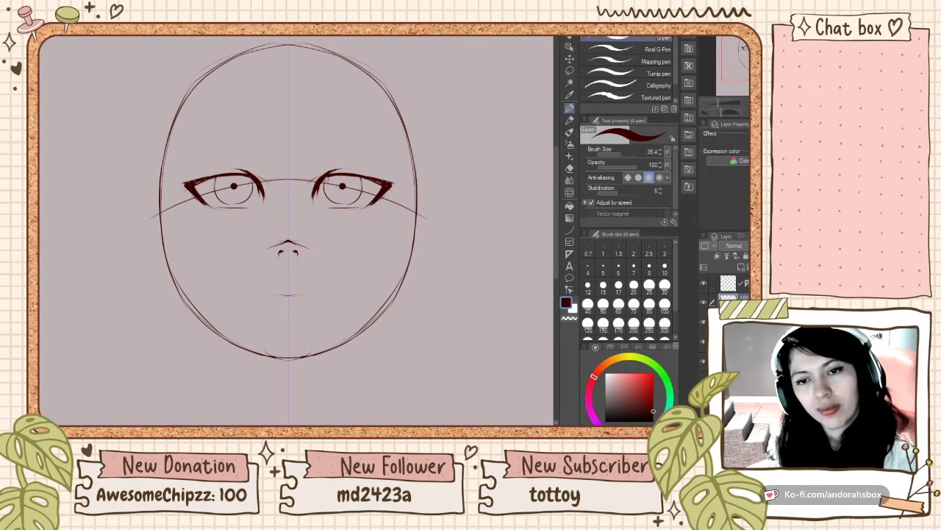
drag(321, 183, 380, 188)
key(ctrl+z)
mouse_move(322, 184)
mouse_down()
mouse_move(371, 180)
mouse_move(348, 176)
mouse_move(385, 185)
mouse_up()
key(ctrl+z)
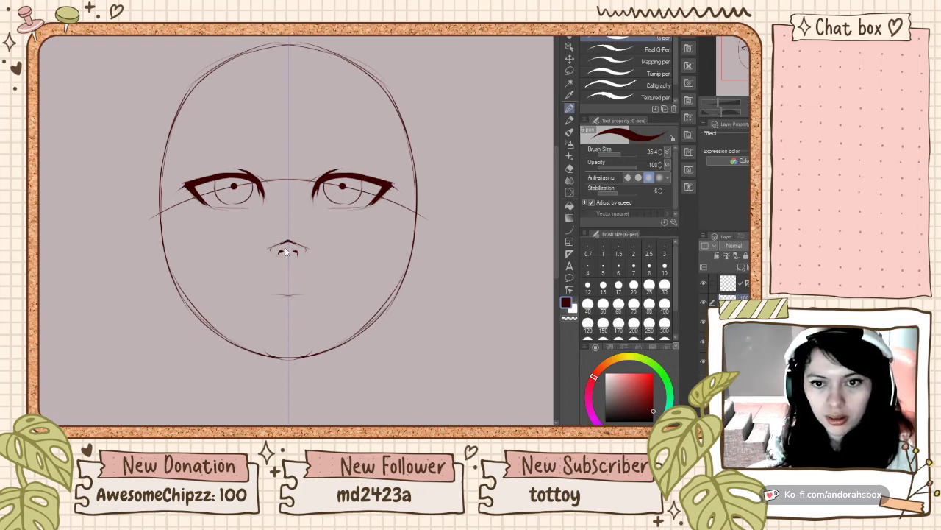
Step: Sketch a triangular nose shape rising from the nostril wings to the bridge, and tidy the nose details with the transparent color
drag(273, 244, 288, 219)
drag(307, 248, 288, 218)
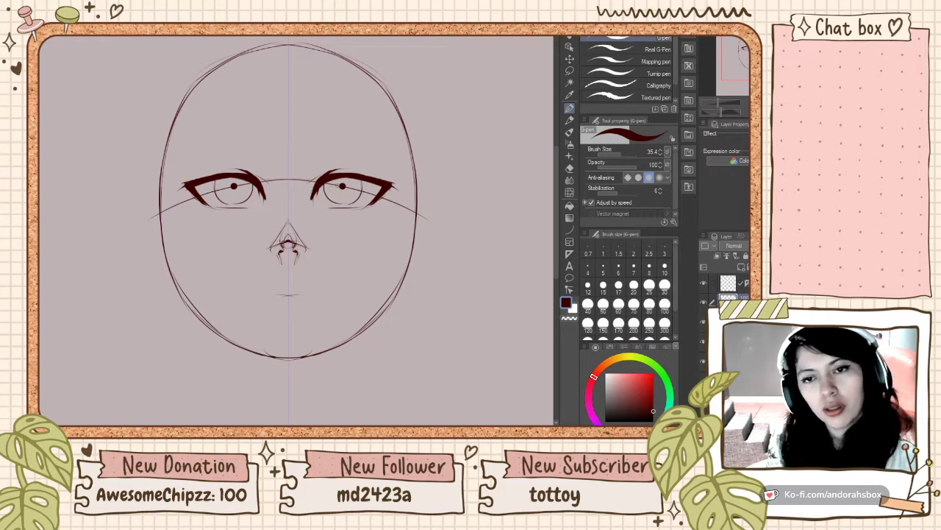
click(568, 318)
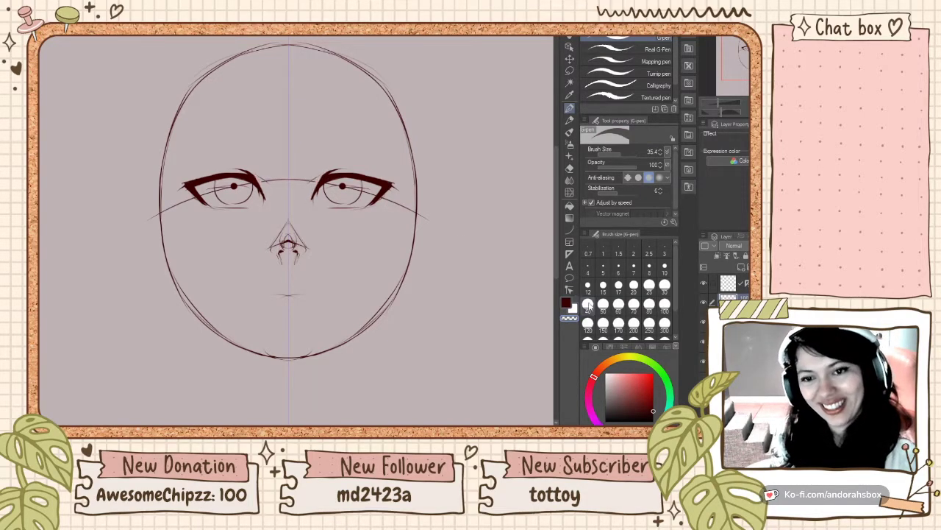
click(564, 302)
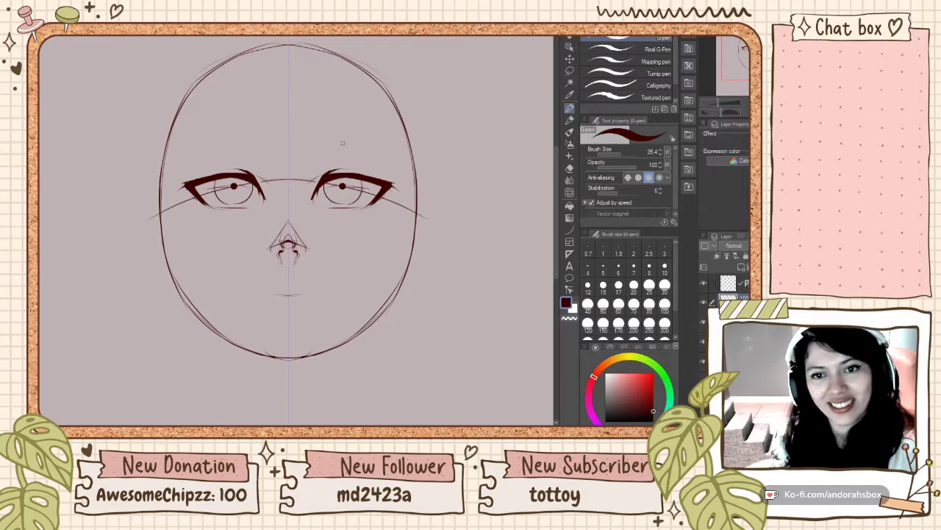
mouse_move(316, 146)
mouse_down()
mouse_move(367, 149)
mouse_move(375, 171)
mouse_up()
key(ctrl+z)
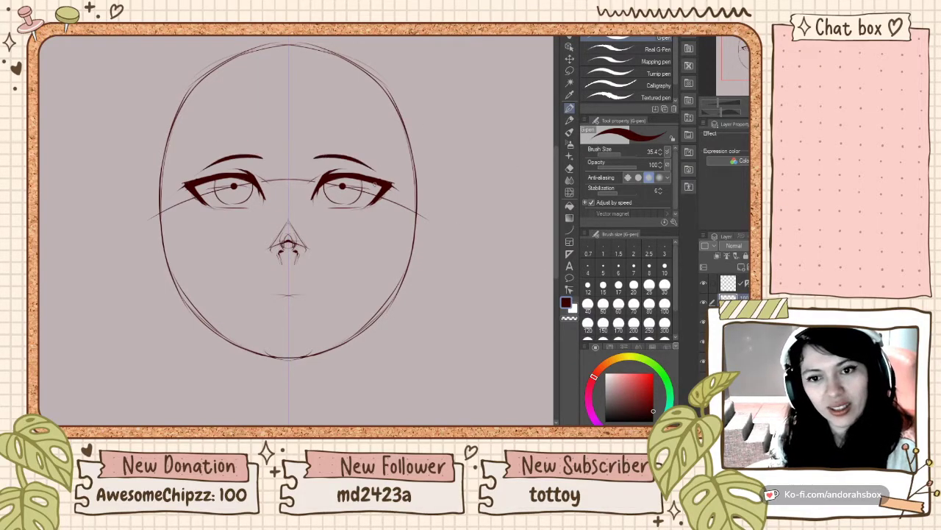
key(ctrl+z)
mouse_move(318, 148)
mouse_down()
mouse_move(362, 149)
mouse_move(381, 162)
mouse_up()
key(ctrl+z)
key(ctrl+z)
Step: Draw thick mirrored eyebrows above the eyes, rising from the inner ends and tapering toward the temples
drag(313, 154, 384, 150)
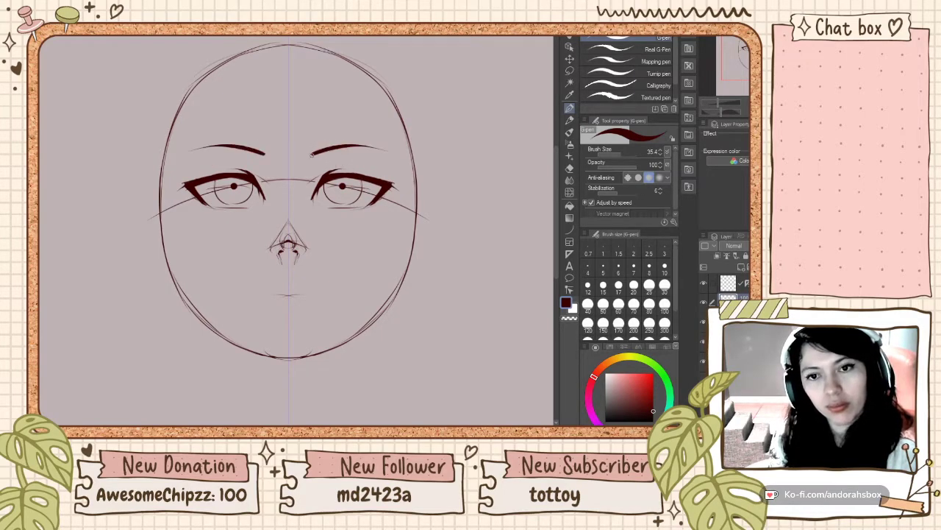
drag(312, 155, 379, 149)
key(ctrl+z)
drag(309, 155, 366, 148)
key(ctrl+z)
drag(311, 158, 377, 148)
key(ctrl+z)
key(ctrl+z)
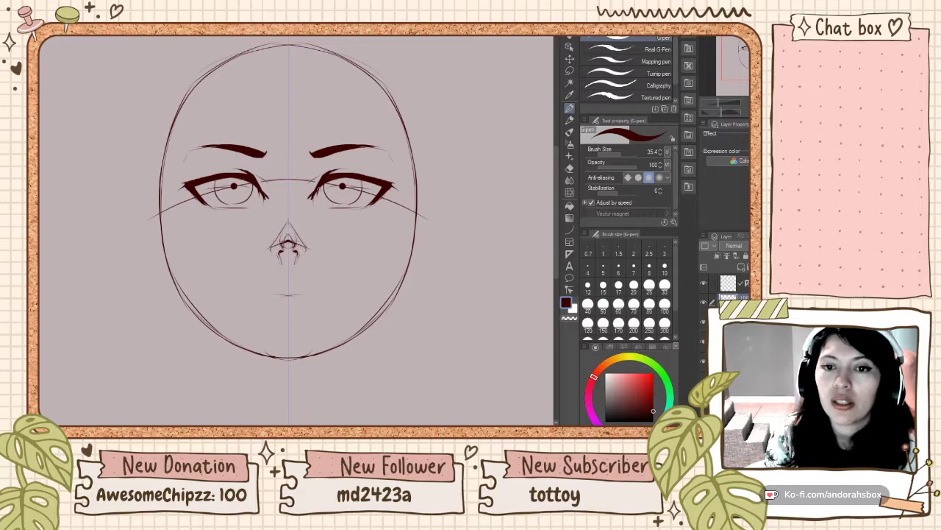
mouse_move(313, 201)
mouse_down()
mouse_move(346, 178)
mouse_move(334, 181)
mouse_up()
key(ctrl+z)
key(ctrl+z)
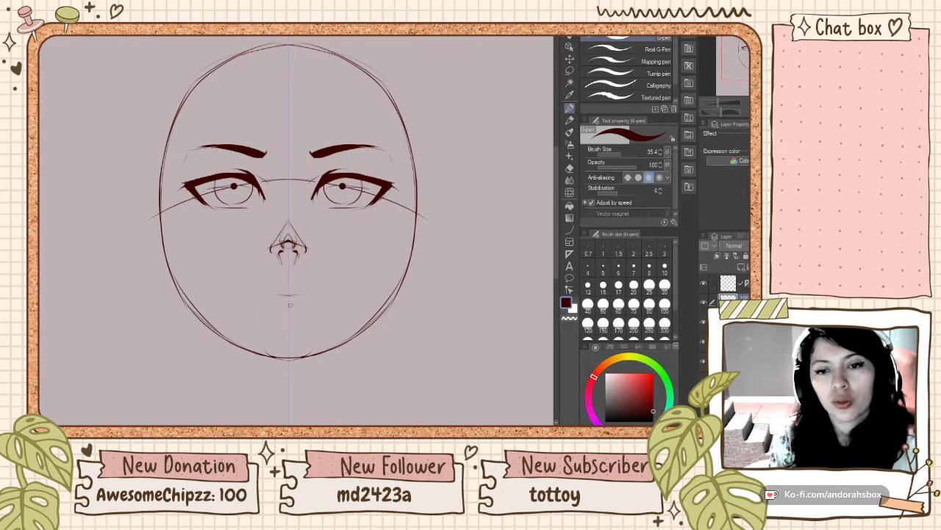
drag(220, 301, 358, 305)
key(ctrl+z)
mouse_move(216, 302)
mouse_down()
mouse_move(274, 288)
mouse_move(330, 294)
mouse_move(296, 278)
mouse_move(351, 286)
mouse_move(361, 298)
mouse_up()
key(ctrl+z)
key(ctrl+z)
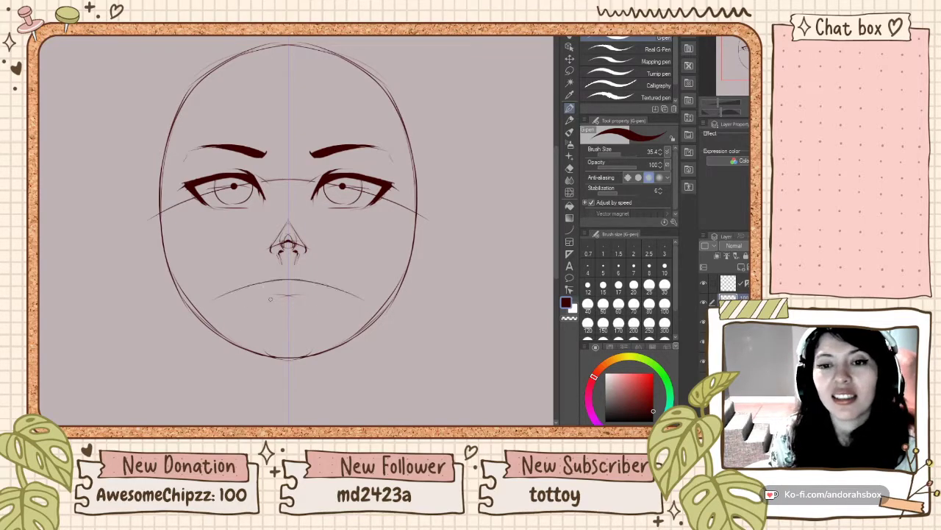
key(ctrl+z)
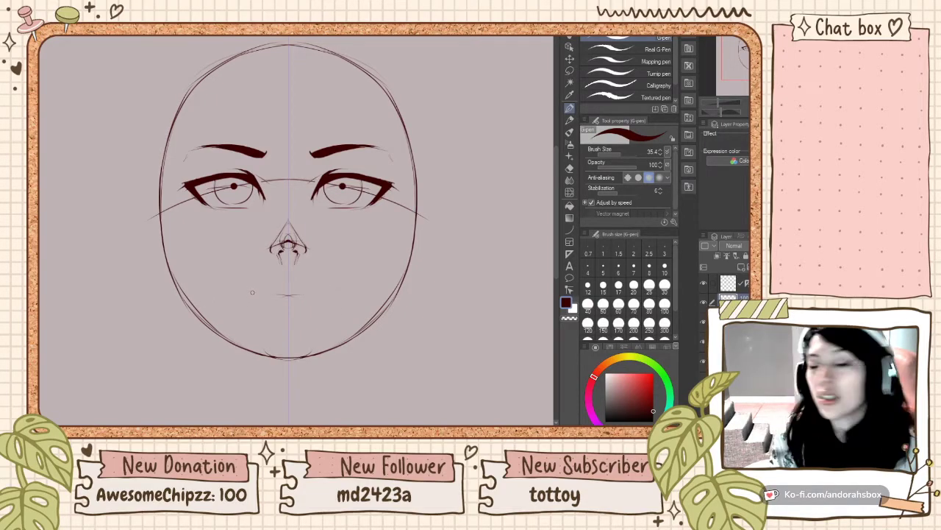
drag(217, 303, 359, 301)
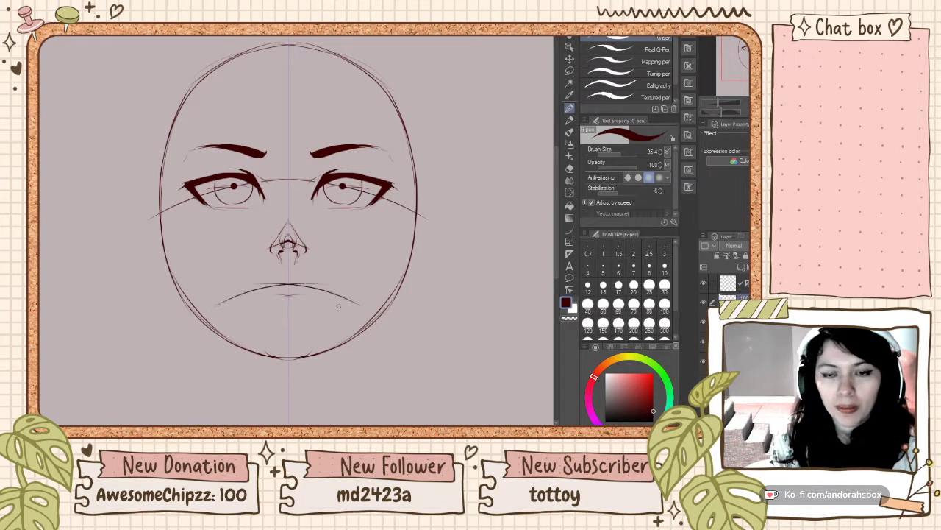
key(ctrl+z)
key(ctrl+z)
Step: Draw the closed mouth as a gently waved, symmetrical line with darker corners just above the mouth guideline
drag(251, 288, 287, 284)
key(ctrl+z)
key(ctrl+z)
key(ctrl+z)
key(ctrl+z)
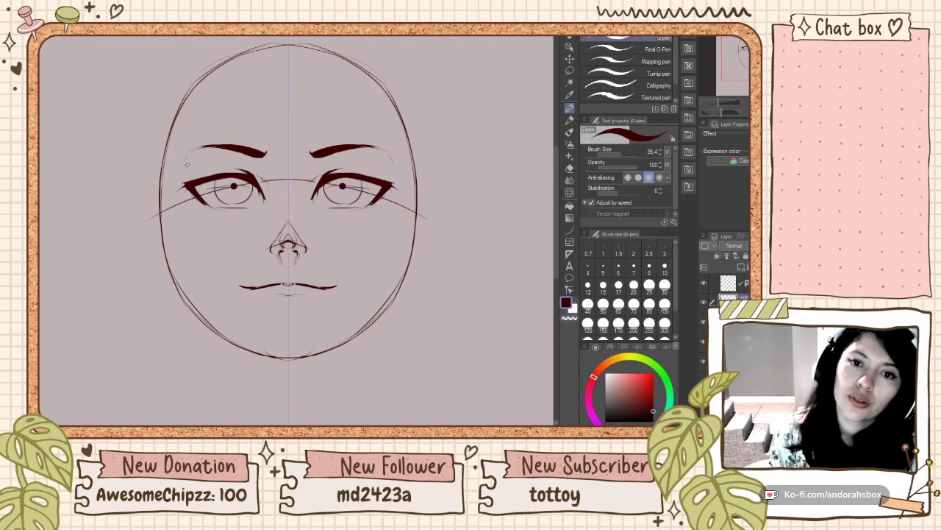
Step: Add thin eyelid creases above both eyes and small lash strokes at the outer corners
drag(188, 169, 212, 163)
key(ctrl+z)
key(ctrl+z)
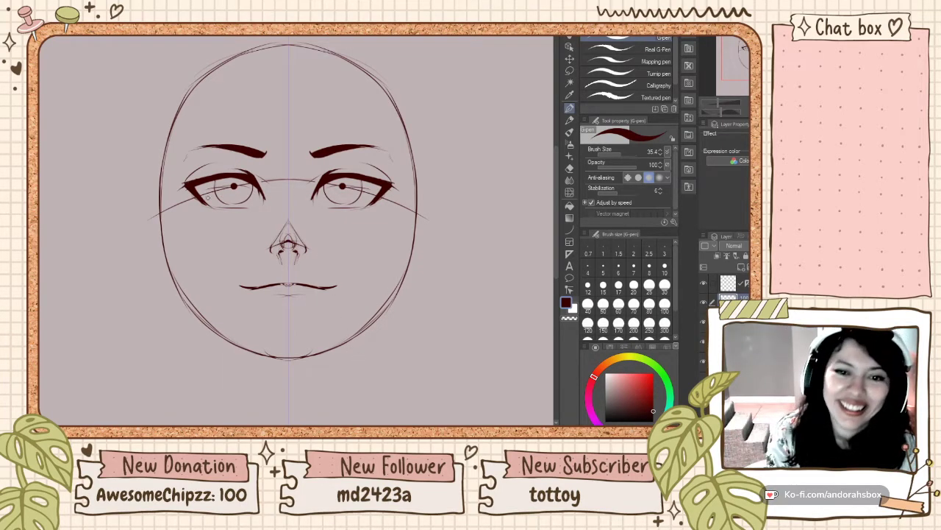
mouse_move(197, 192)
mouse_down()
mouse_move(181, 199)
mouse_move(192, 208)
mouse_up()
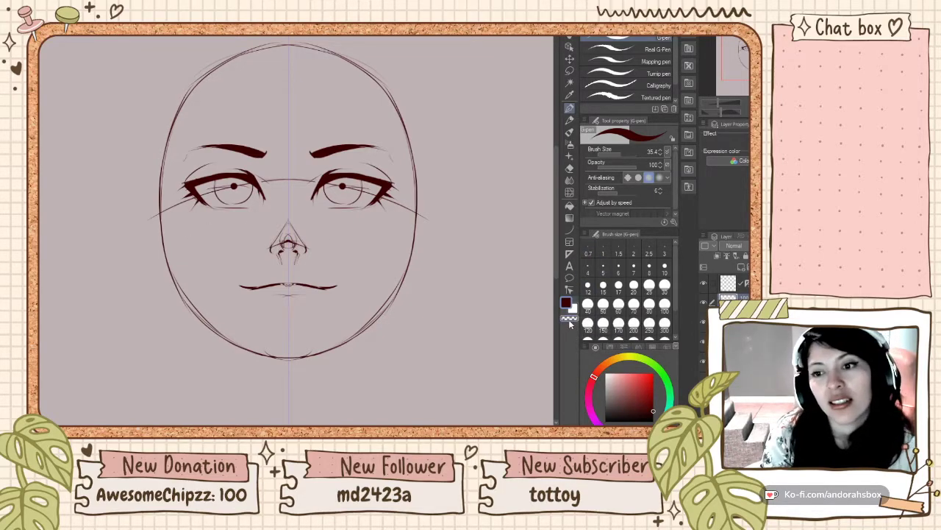
scroll(298, 174, down, 2)
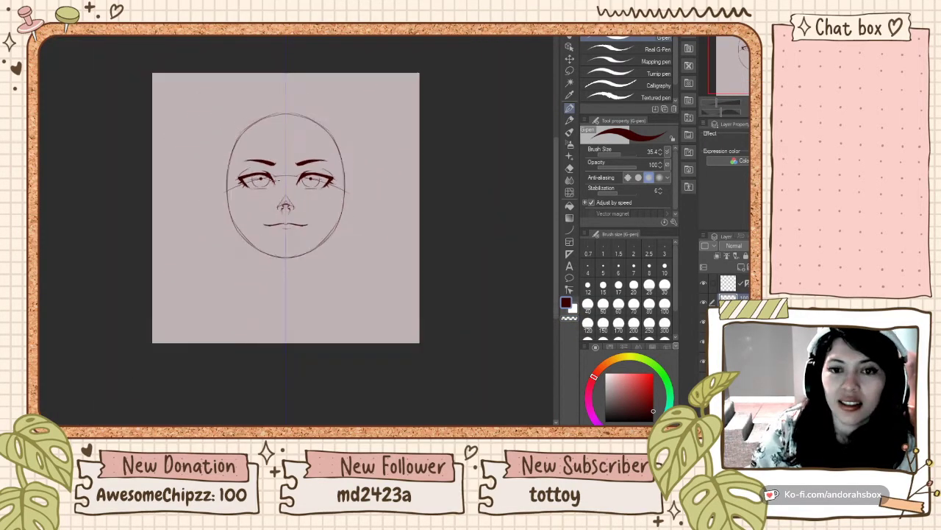
scroll(301, 175, up, 2)
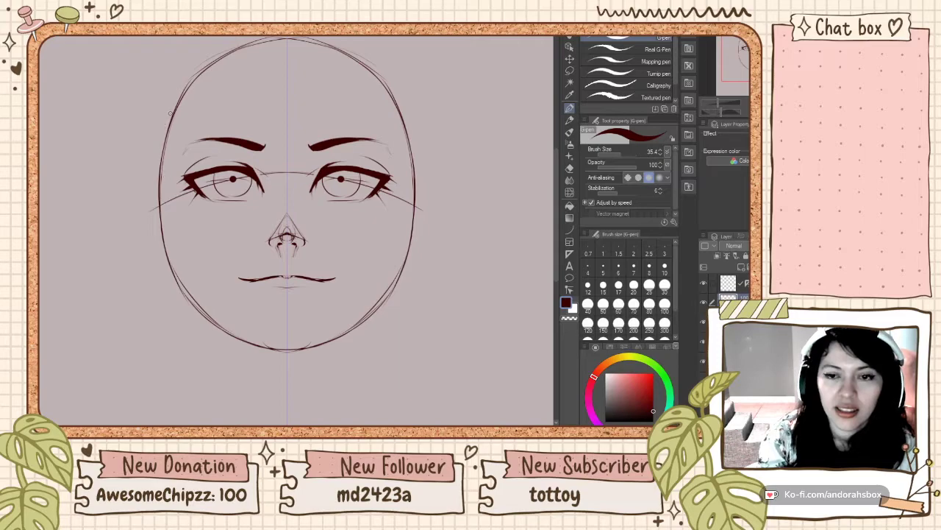
key(ctrl+z)
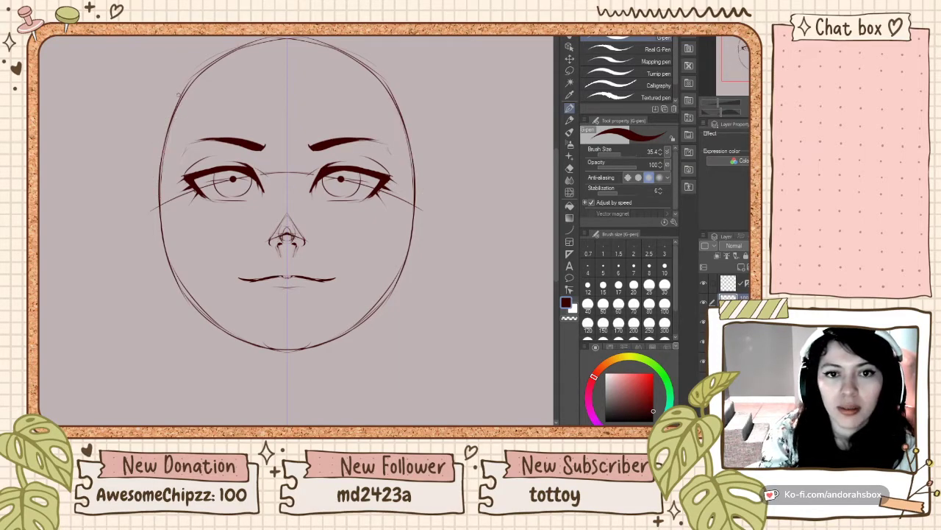
drag(178, 106, 156, 217)
key(ctrl+z)
drag(178, 101, 161, 188)
key(ctrl+z)
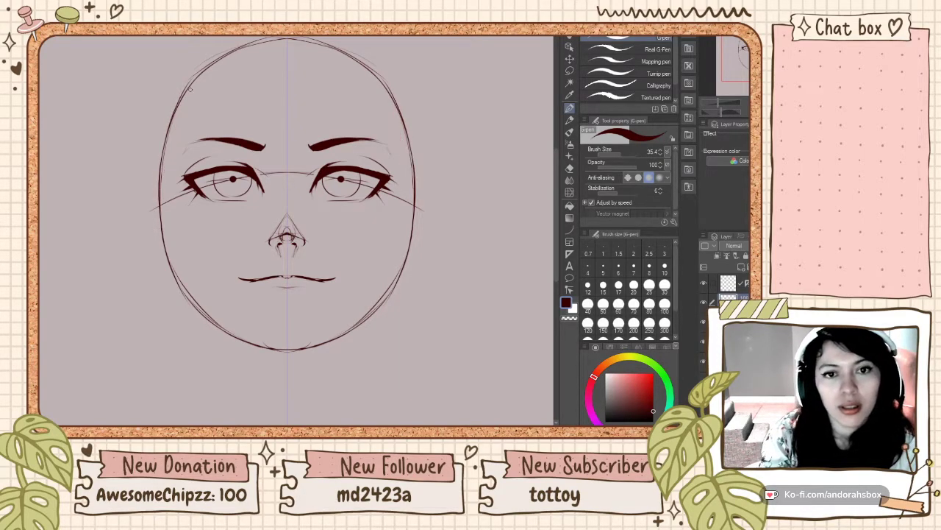
Step: Reshape both sides of the head with darker strokes running from the temples down to the eye guideline
drag(181, 100, 162, 167)
drag(176, 121, 161, 191)
drag(169, 148, 161, 222)
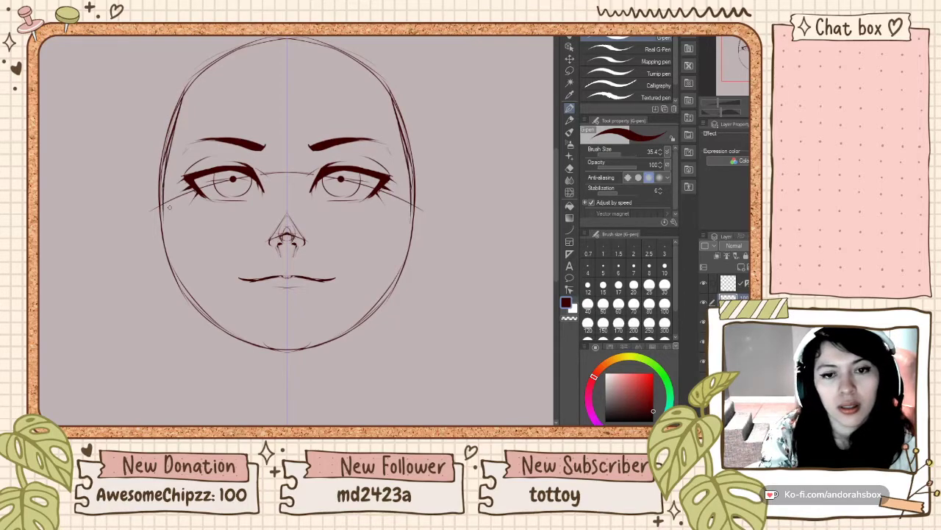
key(ctrl+z)
drag(171, 127, 160, 219)
key(ctrl+z)
drag(173, 134, 161, 216)
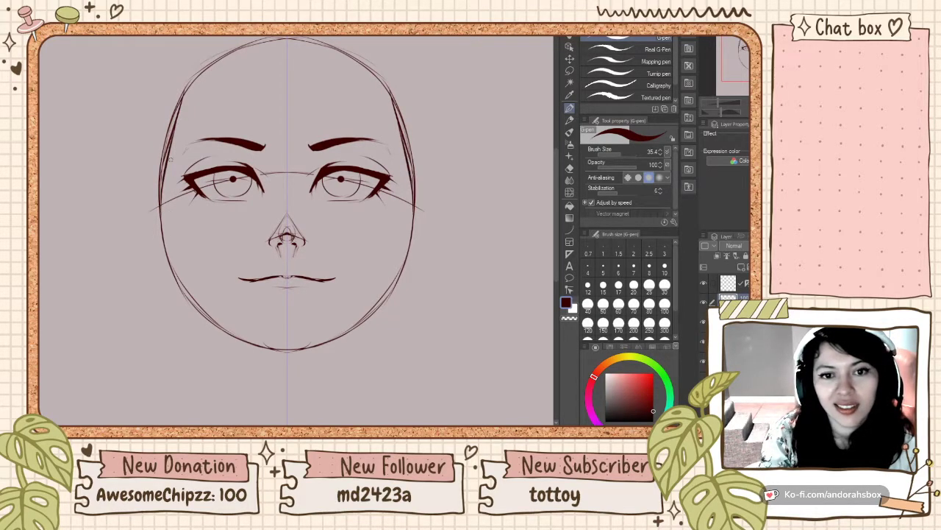
Step: Extend the sides of the face with darker mirrored strokes from eye level down along the cheeks
drag(162, 175, 169, 233)
key(ctrl+z)
drag(161, 166, 170, 256)
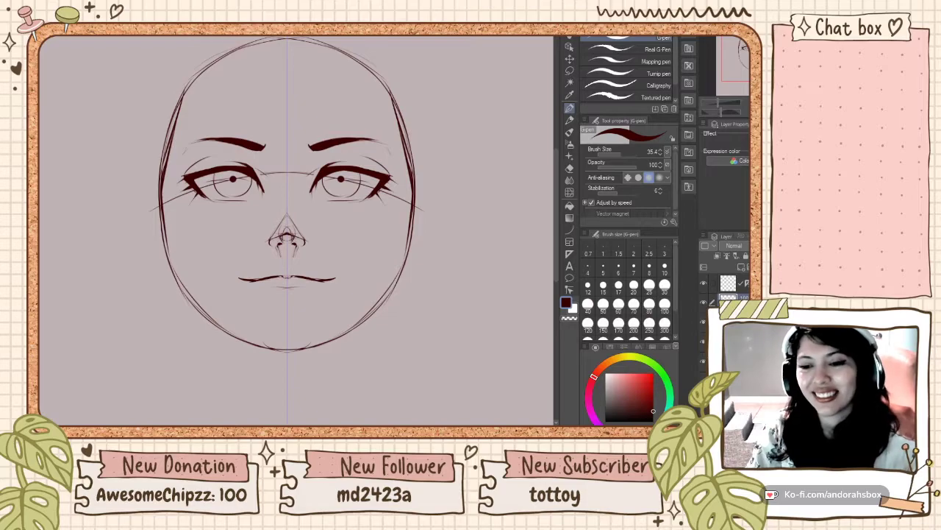
Step: Close the centre of the mouth line and add short lip marks above and below it
scroll(380, 289, down, 6)
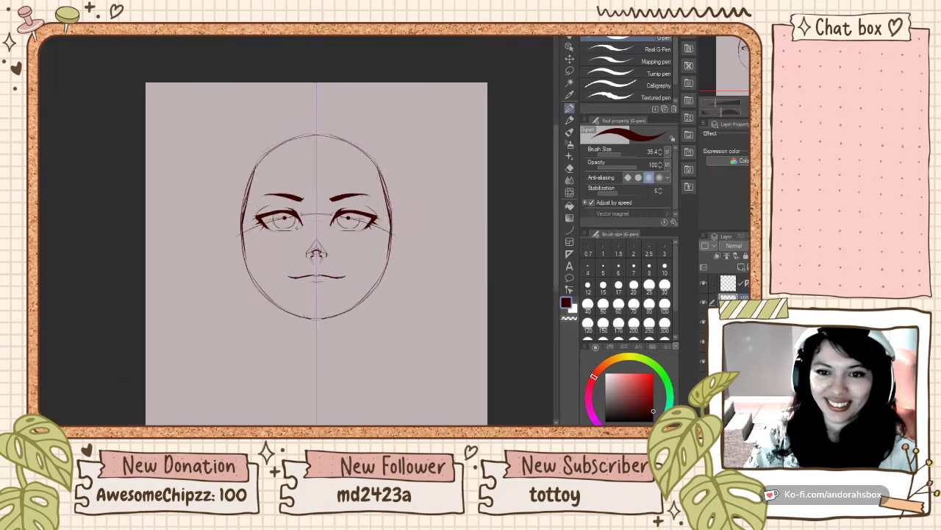
scroll(314, 268, up, 5)
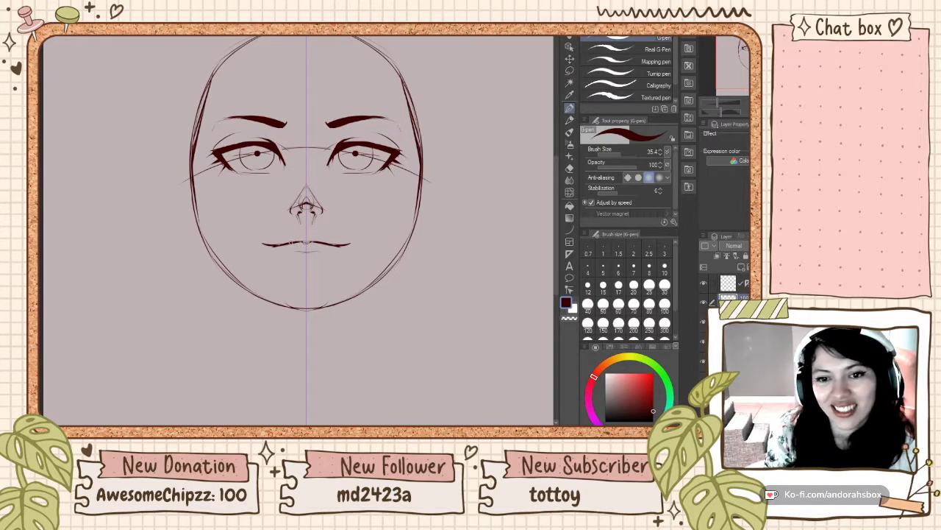
drag(296, 243, 306, 241)
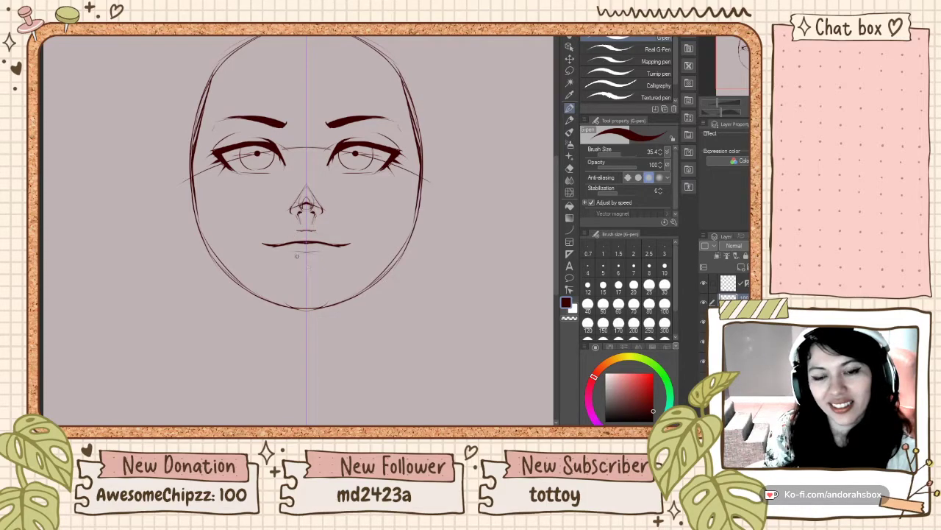
drag(299, 256, 314, 256)
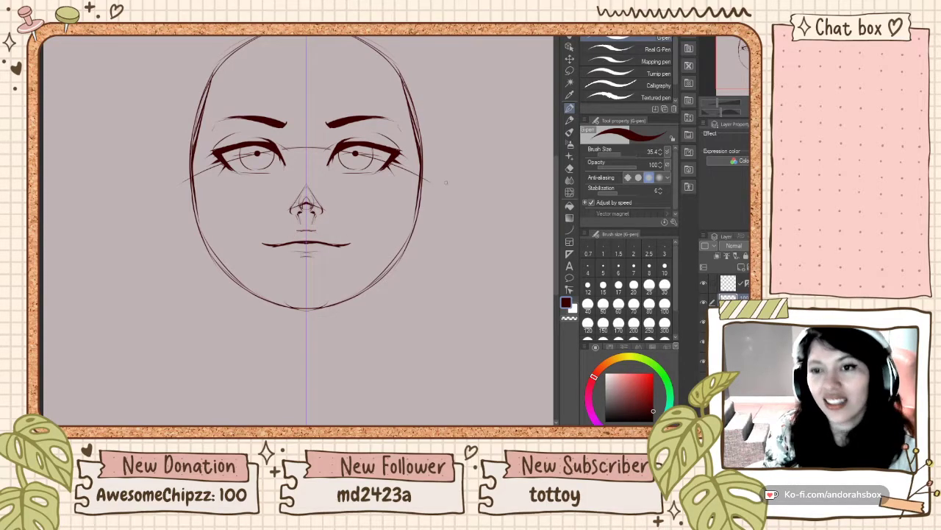
Step: Lasso the mouth with its lip marks, move it slightly down toward the chin, and clear the selection
click(569, 69)
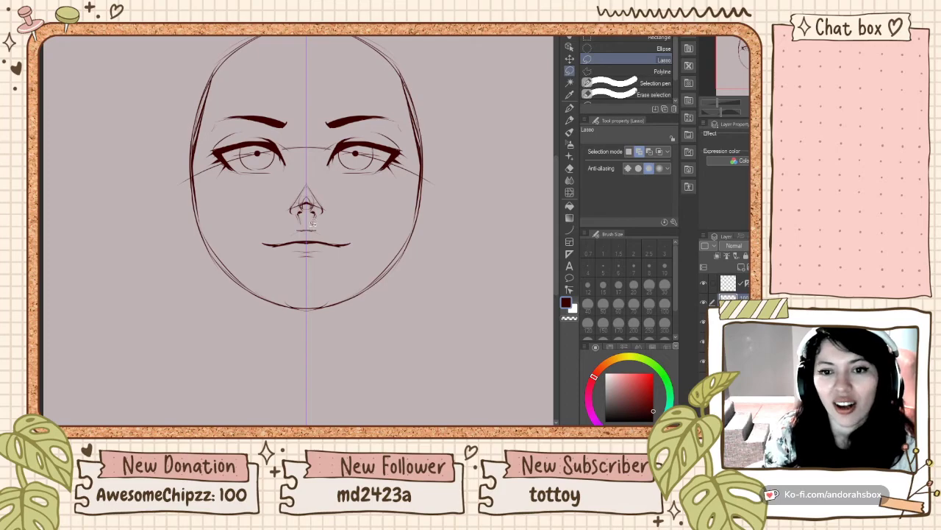
mouse_move(312, 223)
mouse_down()
mouse_move(254, 229)
mouse_move(364, 261)
mouse_move(362, 229)
mouse_up()
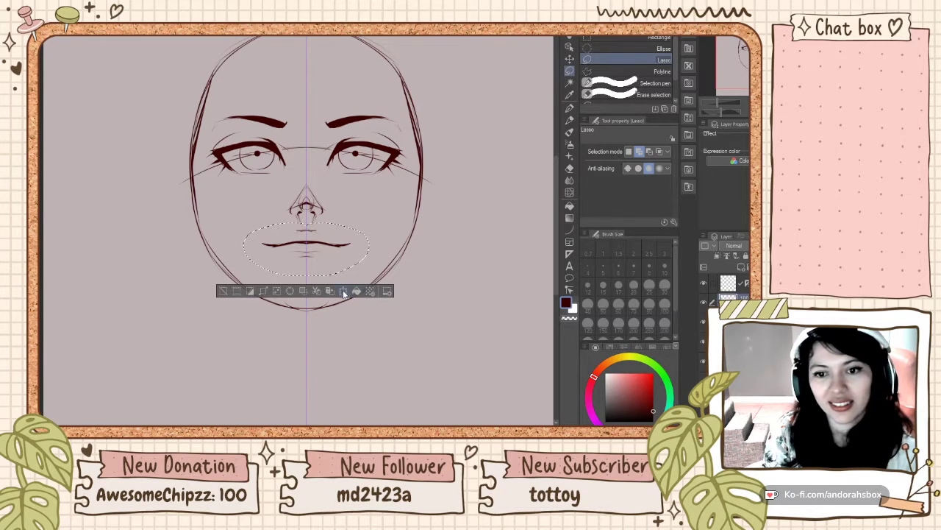
click(344, 292)
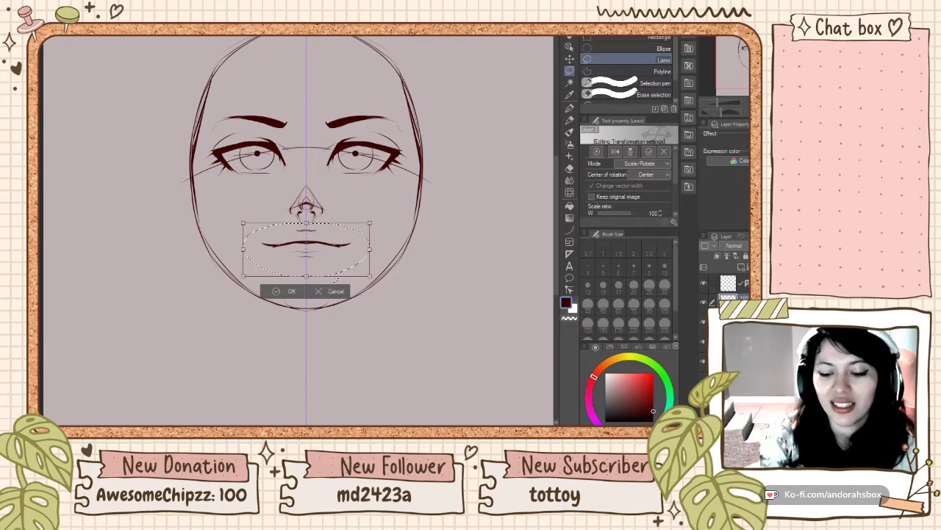
drag(336, 278, 337, 283)
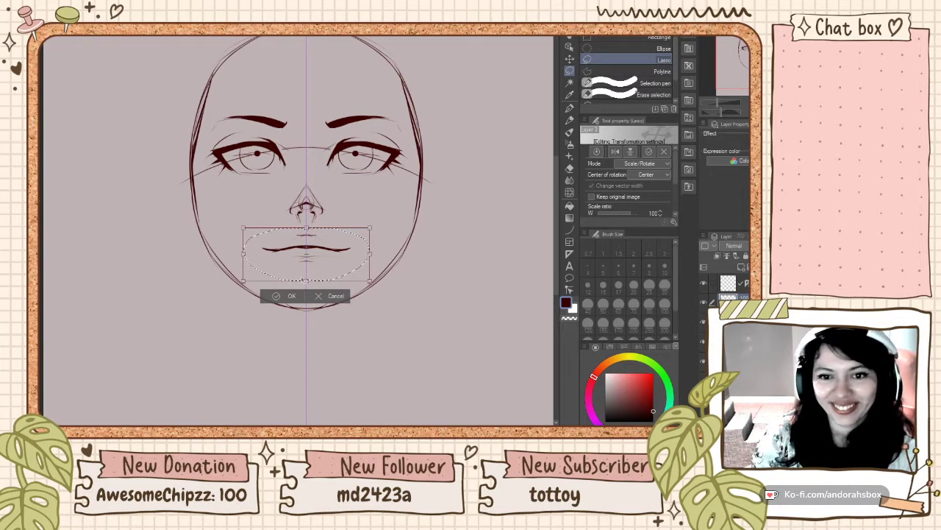
click(292, 296)
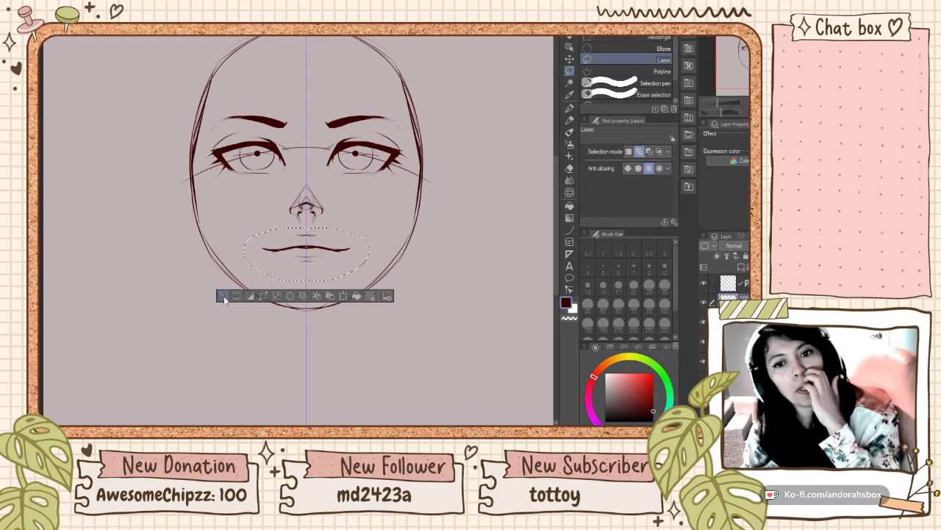
click(222, 297)
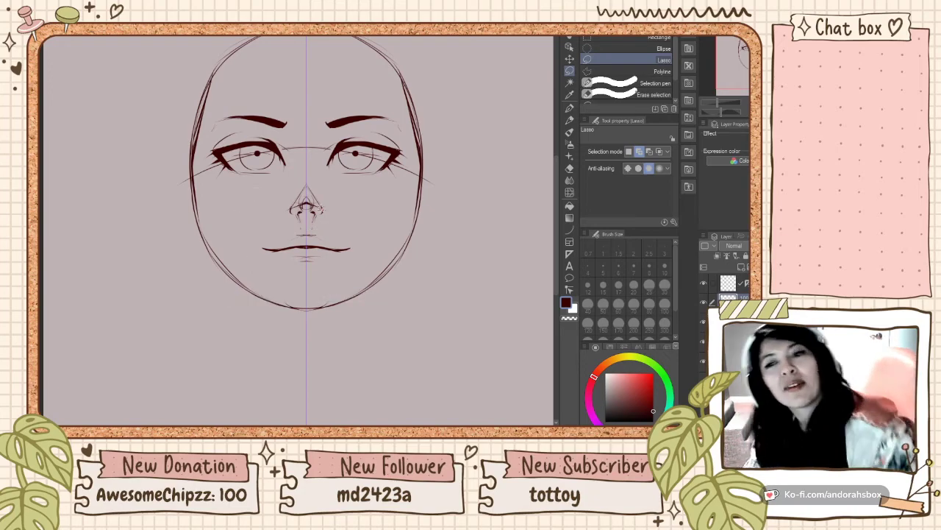
Step: Darken the iris outlines with the G-pen and extend the outer eyebrow tails with thin strokes
click(568, 109)
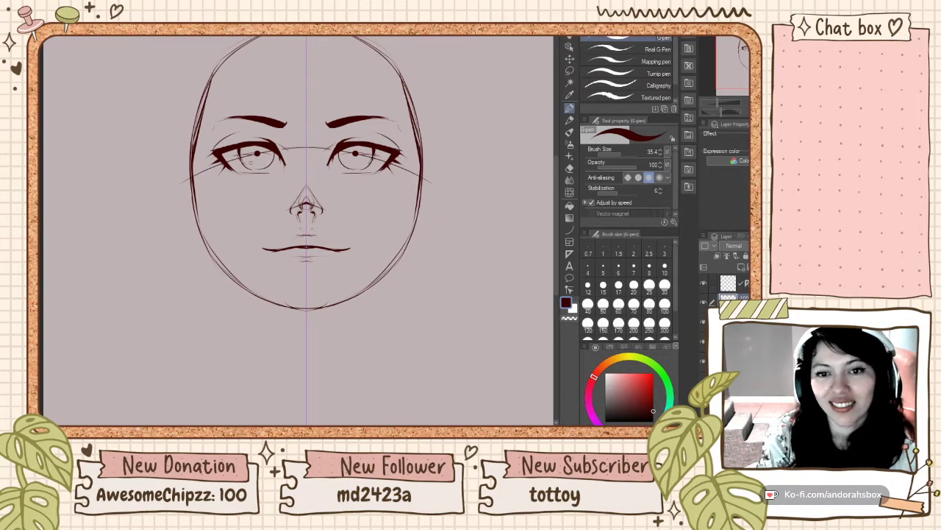
drag(268, 169, 275, 152)
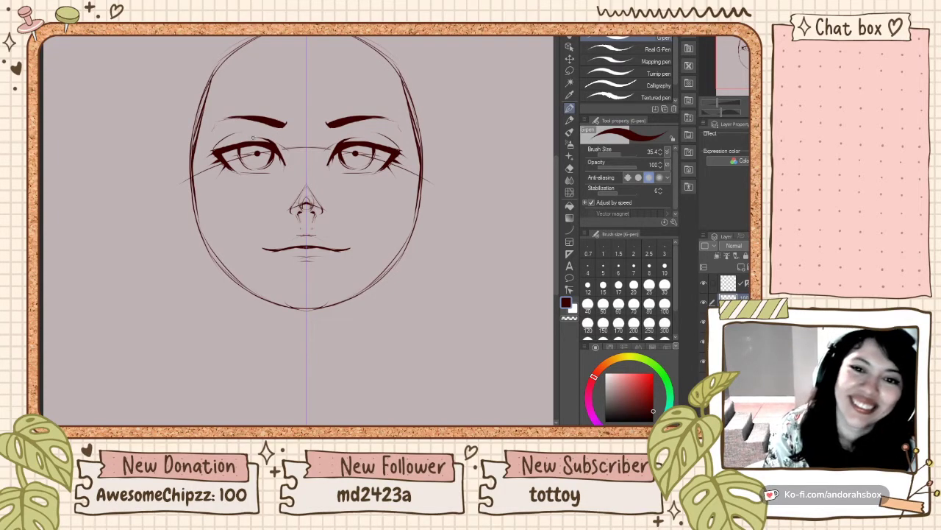
drag(214, 123, 229, 118)
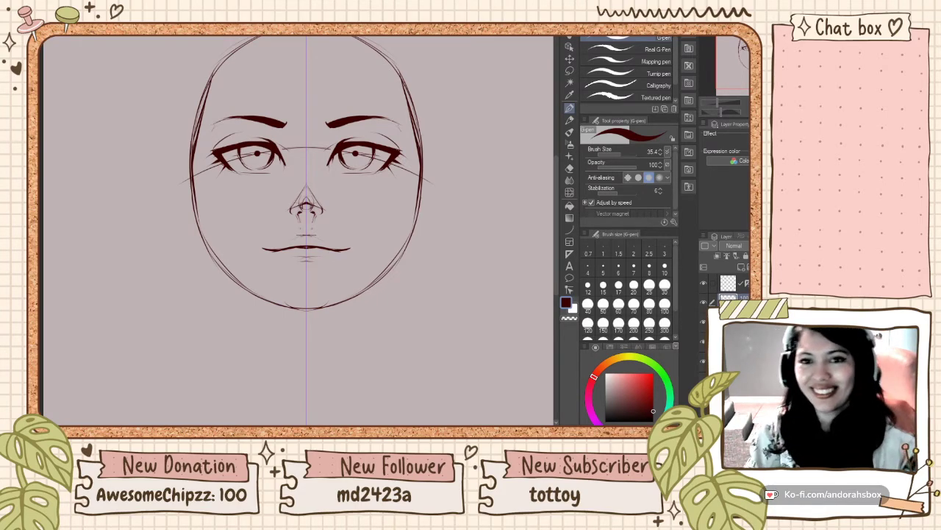
Step: Examine the proportions of the whole face from farther away and up close
scroll(408, 351, down, 4)
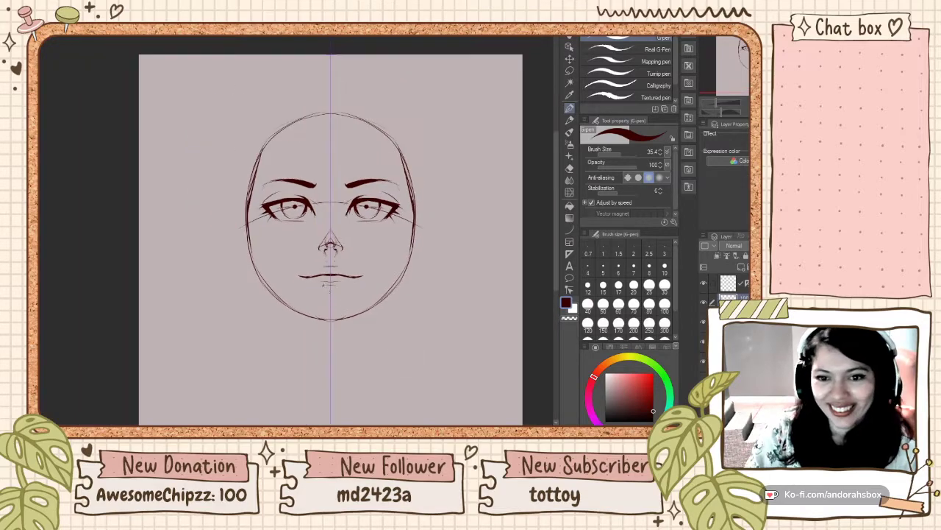
scroll(336, 300, up, 2)
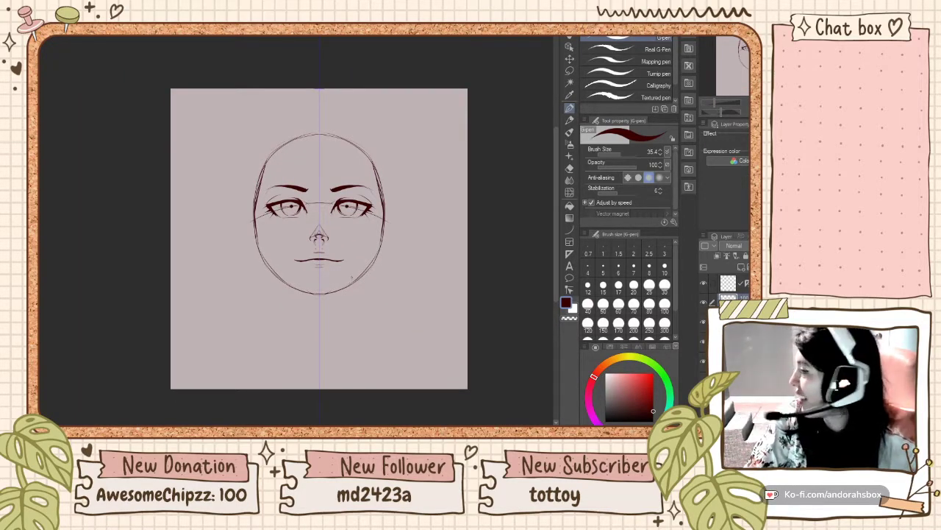
scroll(355, 292, up, 3)
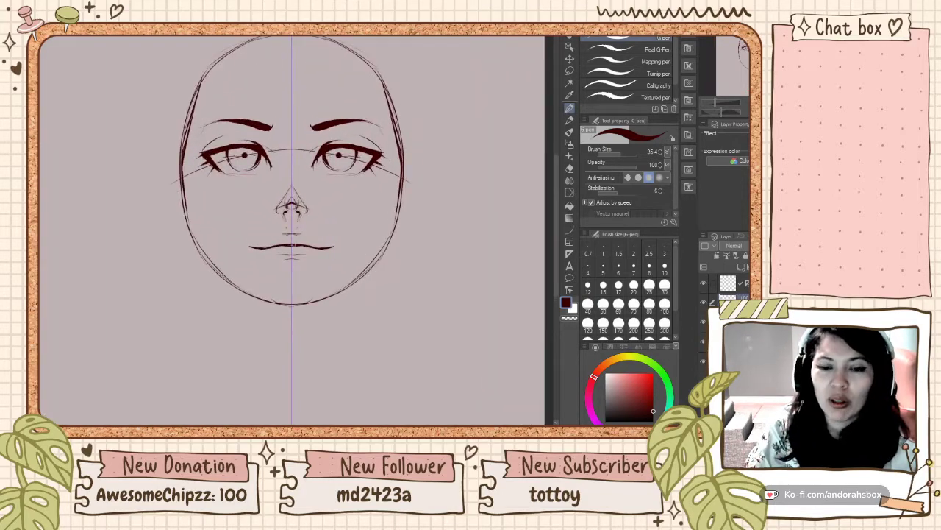
scroll(292, 221, down, 1)
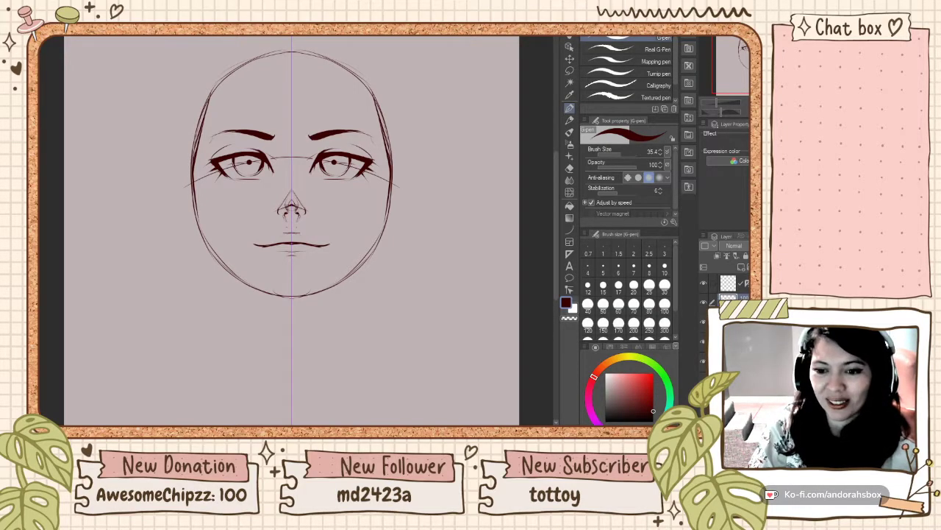
scroll(309, 235, down, 3)
scroll(309, 236, up, 3)
scroll(308, 235, down, 3)
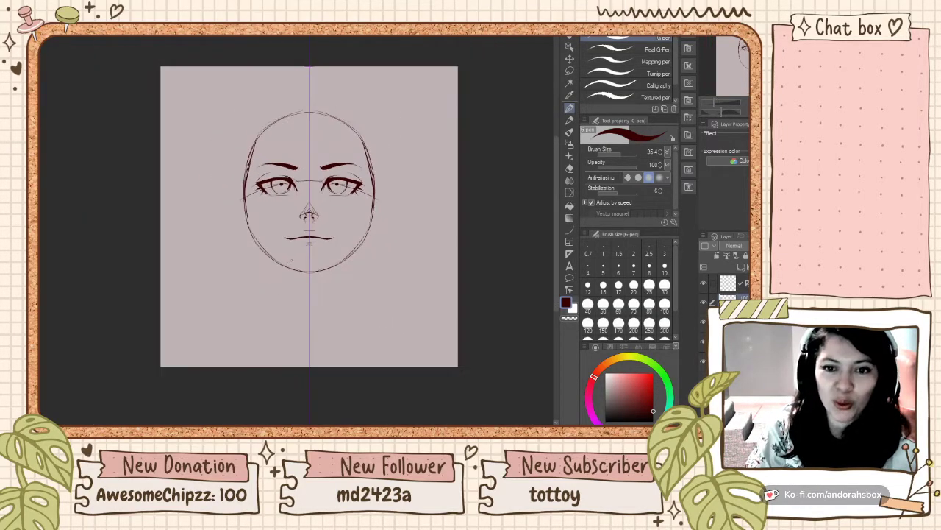
scroll(309, 235, up, 3)
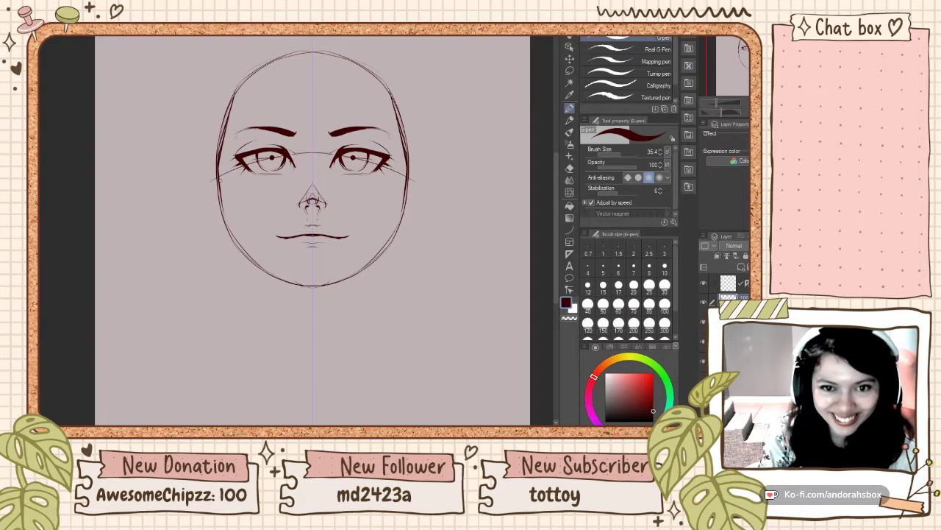
Step: Redraw the jaw sides with darker mirrored strokes curving from the eye guideline down toward the chin
drag(216, 178, 231, 234)
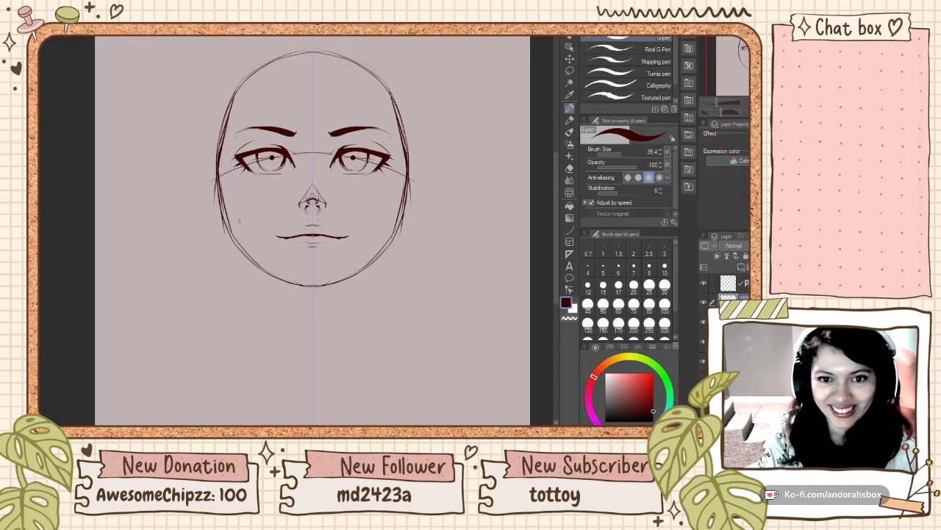
key(ctrl+z)
key(ctrl+z)
key(ctrl+z)
mouse_move(217, 175)
mouse_down()
mouse_move(227, 235)
mouse_move(262, 275)
mouse_up()
key(ctrl+z)
key(ctrl+z)
drag(228, 222, 270, 280)
key(ctrl+z)
mouse_move(226, 216)
mouse_down()
mouse_move(251, 261)
mouse_move(282, 285)
mouse_up()
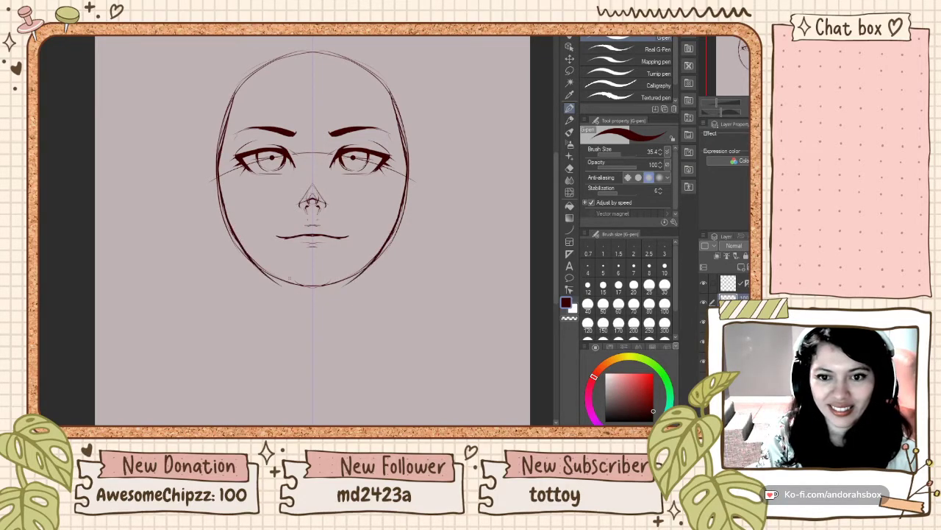
Step: Rework the lower jaw with repeated mirrored strokes until it curves smoothly into the rounded chin
key(ctrl+z)
drag(238, 239, 312, 290)
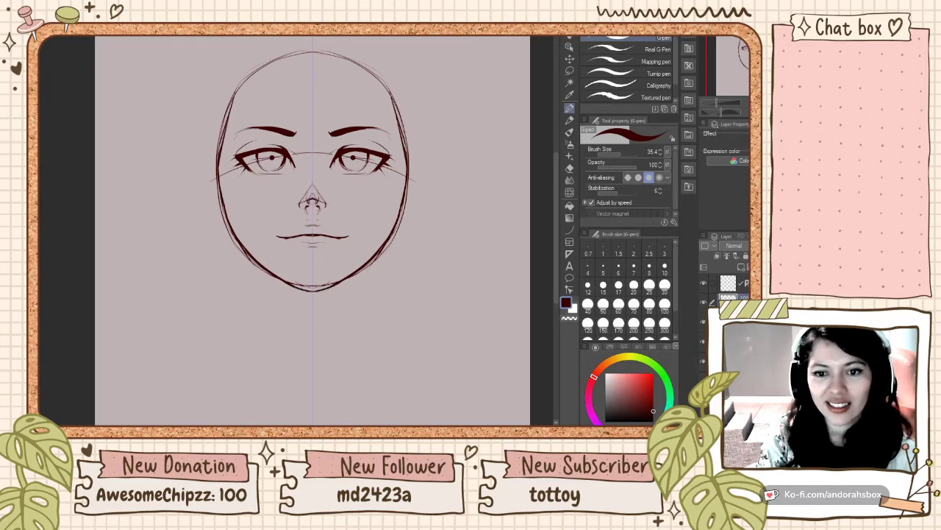
key(ctrl+z)
key(ctrl+z)
drag(239, 244, 285, 286)
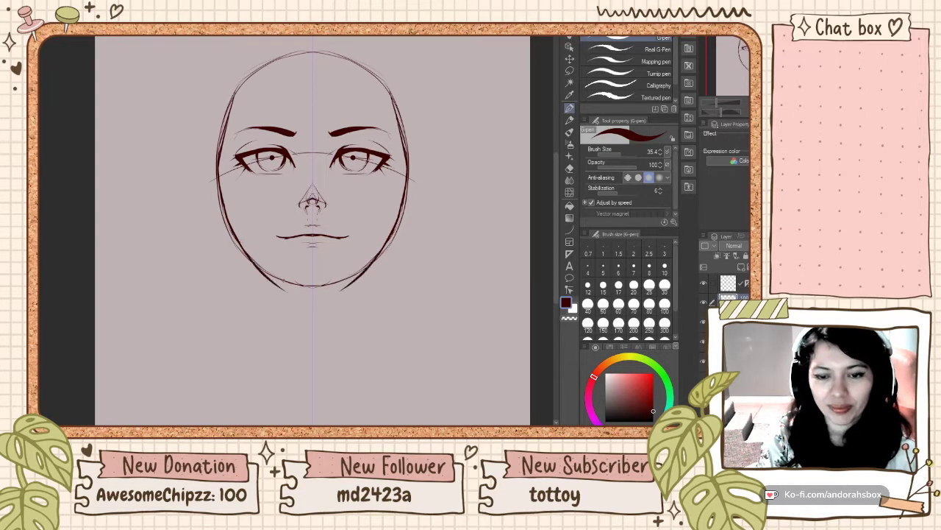
key(ctrl+z)
drag(238, 243, 281, 279)
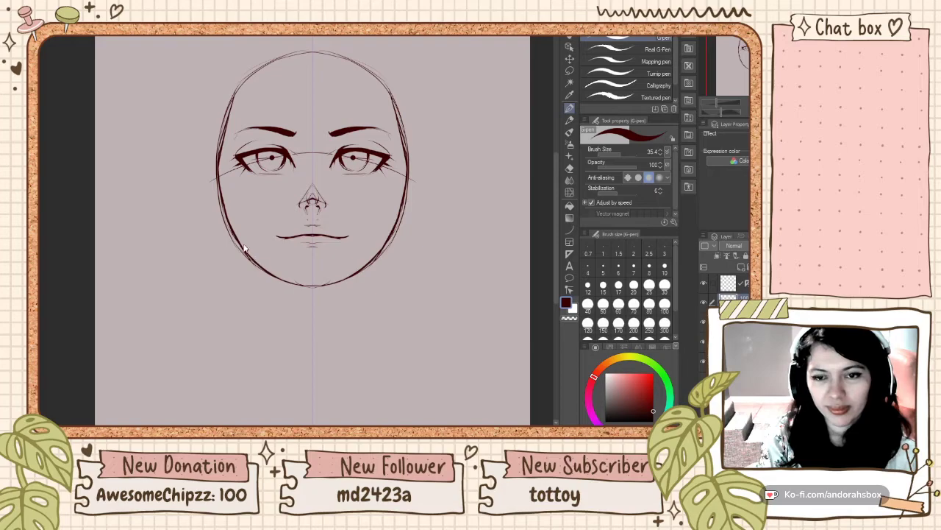
key(ctrl+z)
drag(241, 247, 291, 288)
key(ctrl+z)
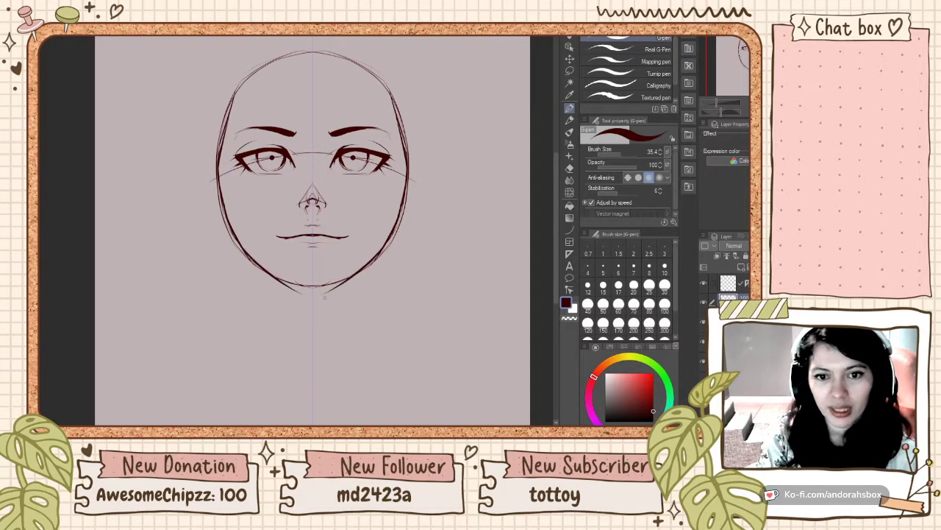
drag(243, 249, 302, 291)
key(ctrl+z)
drag(246, 255, 316, 291)
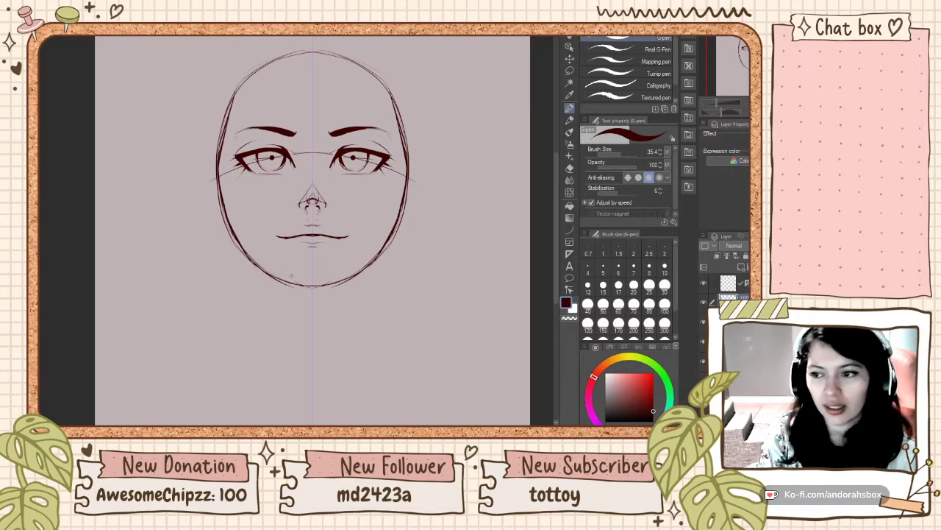
Step: Erase the heavy jaw strokes between the cheeks and chin, then restore the dark red drawing colour for the G-pen
scroll(315, 254, down, 4)
scroll(316, 239, up, 5)
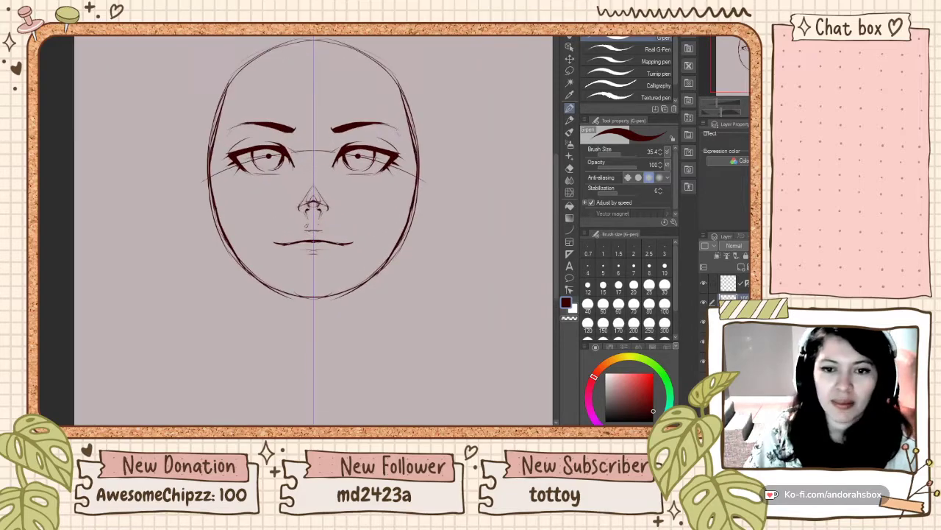
scroll(322, 254, down, 2)
scroll(295, 197, up, 1)
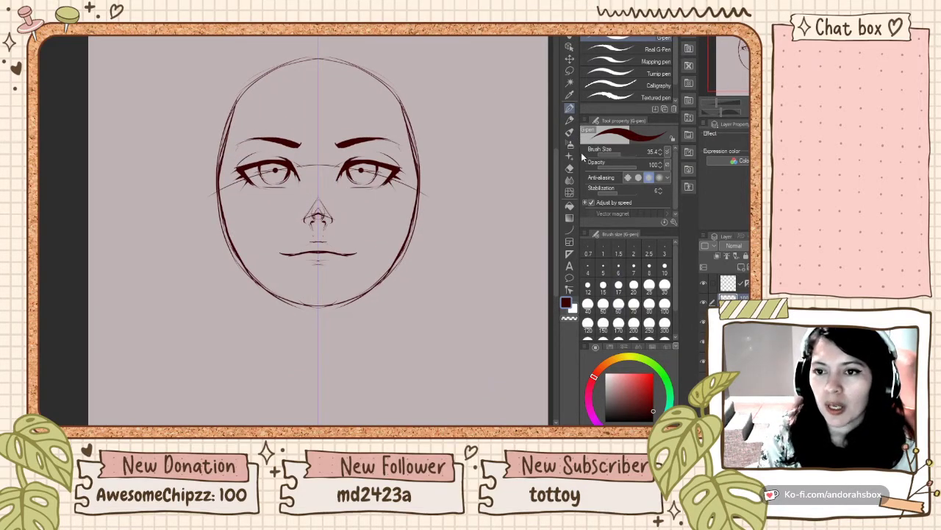
key(e)
mouse_move(220, 212)
mouse_down()
mouse_move(230, 266)
mouse_move(223, 230)
mouse_move(256, 284)
mouse_up()
click(569, 108)
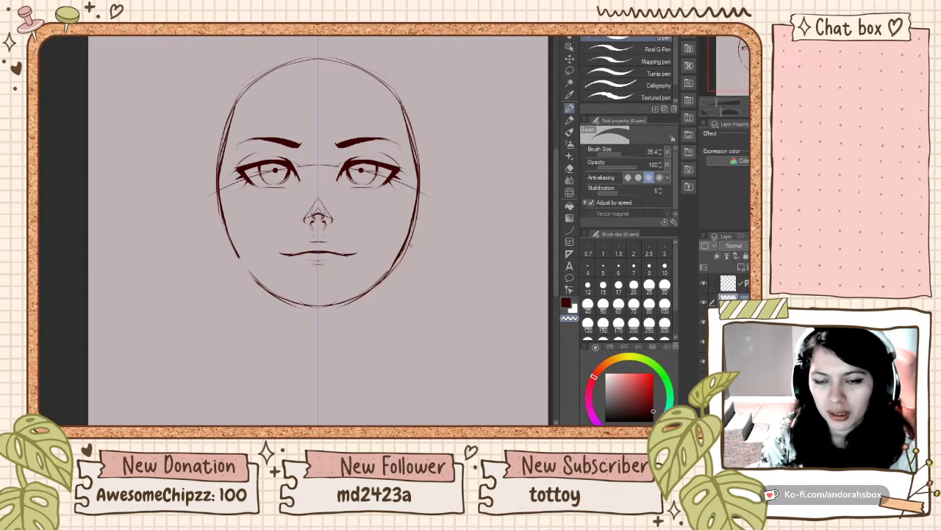
click(566, 302)
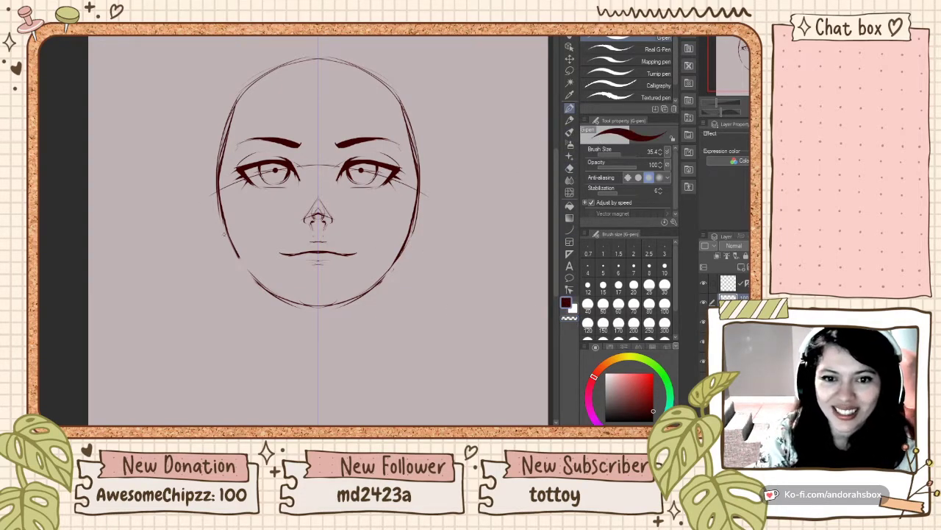
Step: Redraw the lower jaw as a clean mirrored curve from below the cheeks to the centre of the chin
drag(223, 218, 262, 283)
key(ctrl+z)
mouse_move(226, 222)
mouse_down()
mouse_move(250, 273)
mouse_move(296, 305)
mouse_up()
key(ctrl+z)
key(ctrl+z)
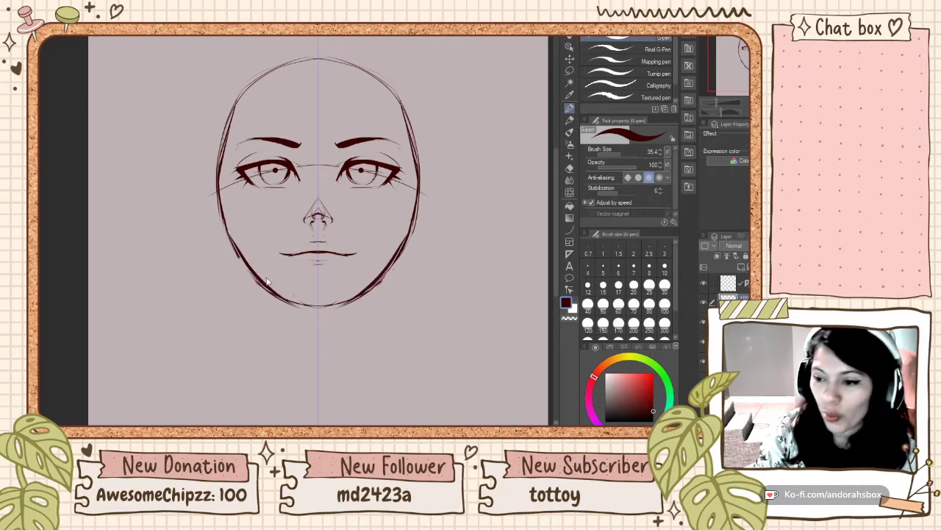
key(ctrl+z)
drag(235, 247, 278, 297)
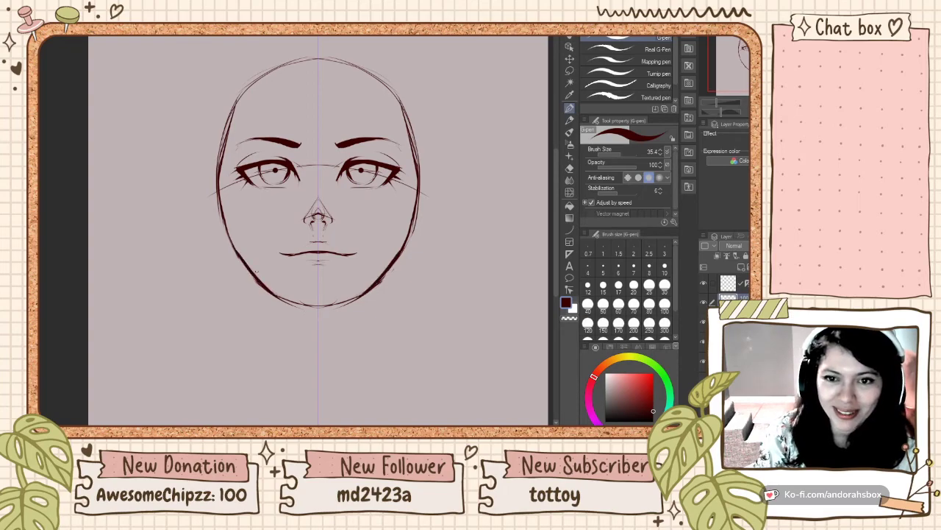
key(ctrl+z)
mouse_move(238, 253)
mouse_down()
mouse_move(281, 298)
mouse_move(324, 306)
mouse_up()
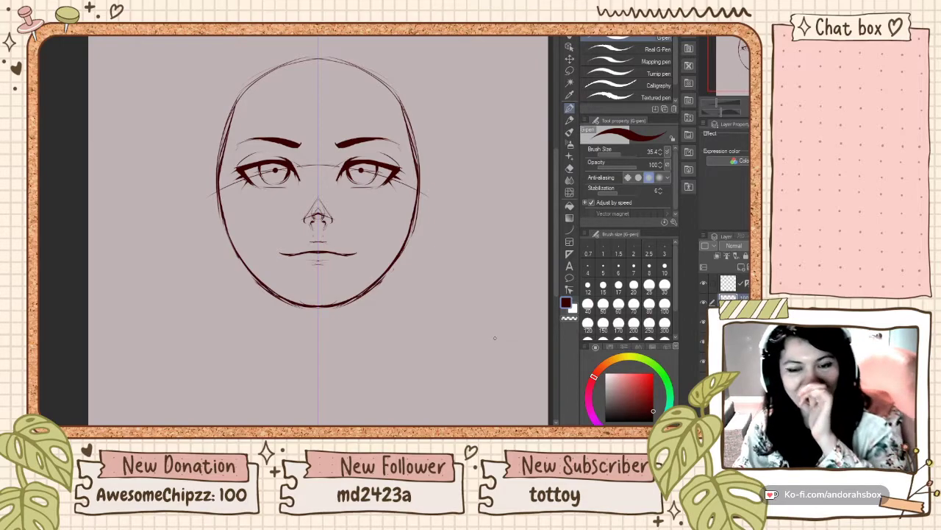
Step: Thin the heavy lower jaw lines with the Soft eraser and redraw the mirrored chin contour with the G-pen
click(569, 168)
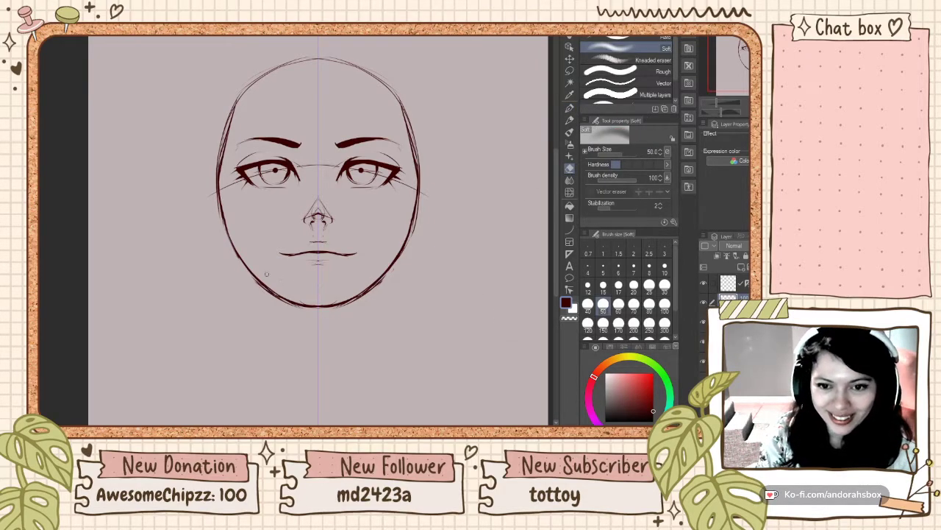
mouse_move(283, 287)
mouse_down()
mouse_move(322, 287)
mouse_move(345, 303)
mouse_up()
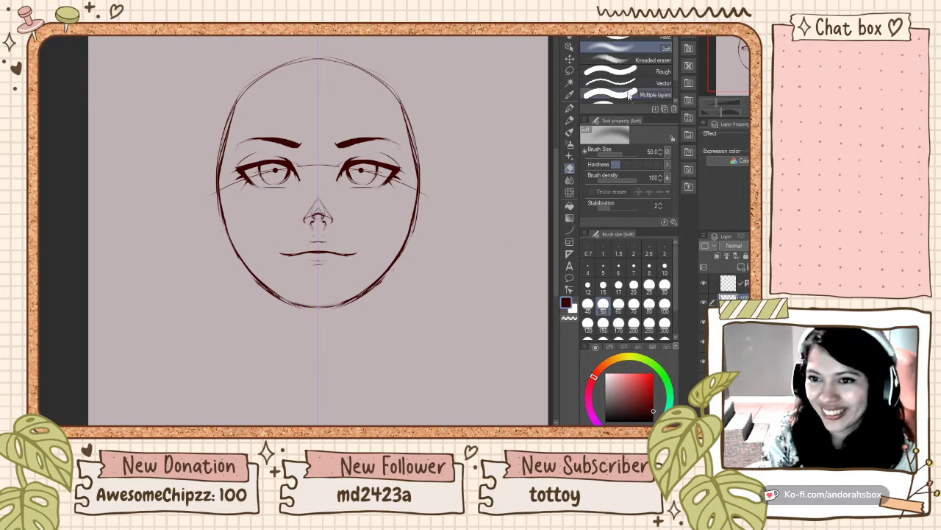
click(569, 108)
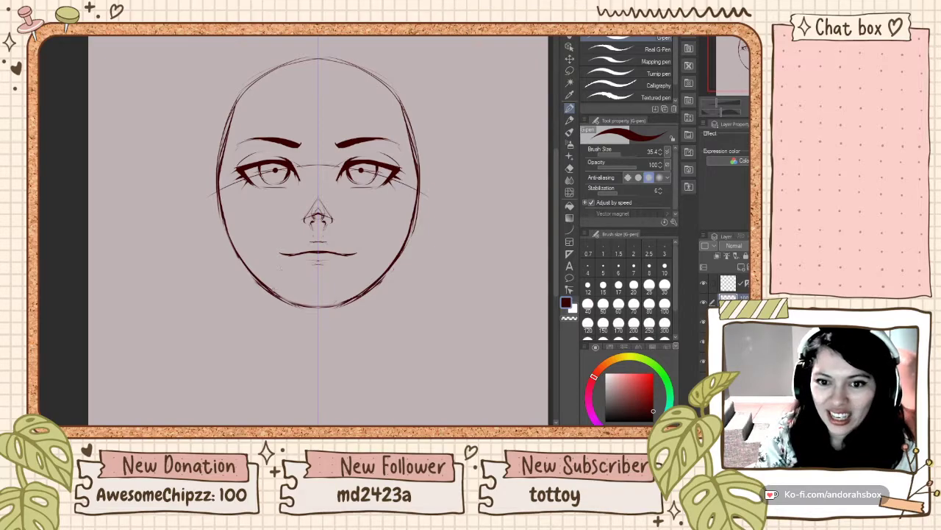
drag(274, 289, 342, 304)
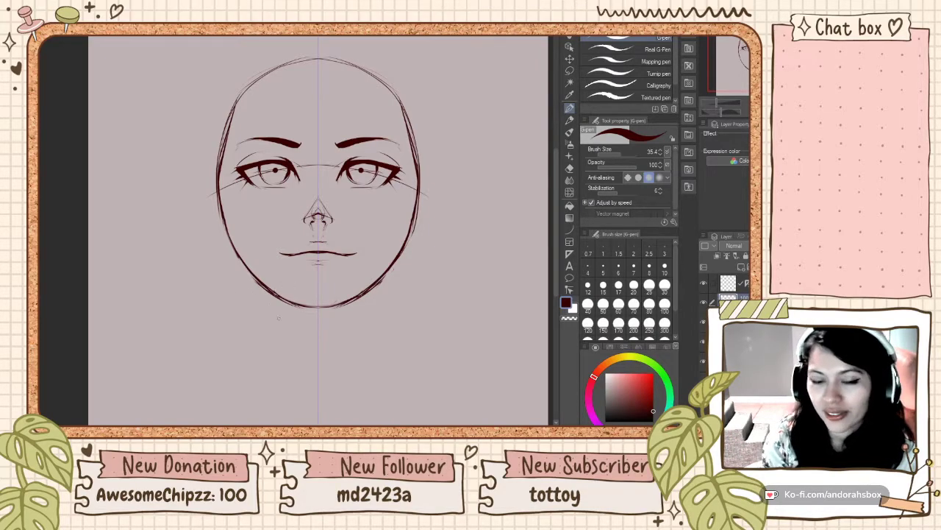
drag(268, 289, 265, 355)
key(ctrl+z)
mouse_move(270, 293)
mouse_down()
mouse_move(272, 356)
mouse_move(282, 372)
mouse_move(264, 299)
mouse_move(266, 370)
mouse_up()
key(ctrl+z)
key(ctrl+z)
key(ctrl+z)
drag(266, 284, 267, 340)
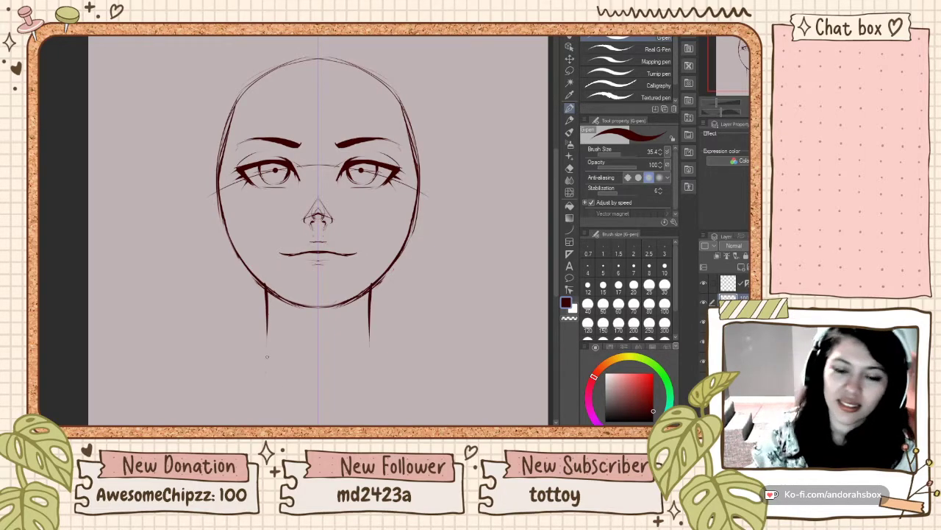
scroll(239, 221, down, 5)
scroll(247, 247, up, 3)
key(ctrl+z)
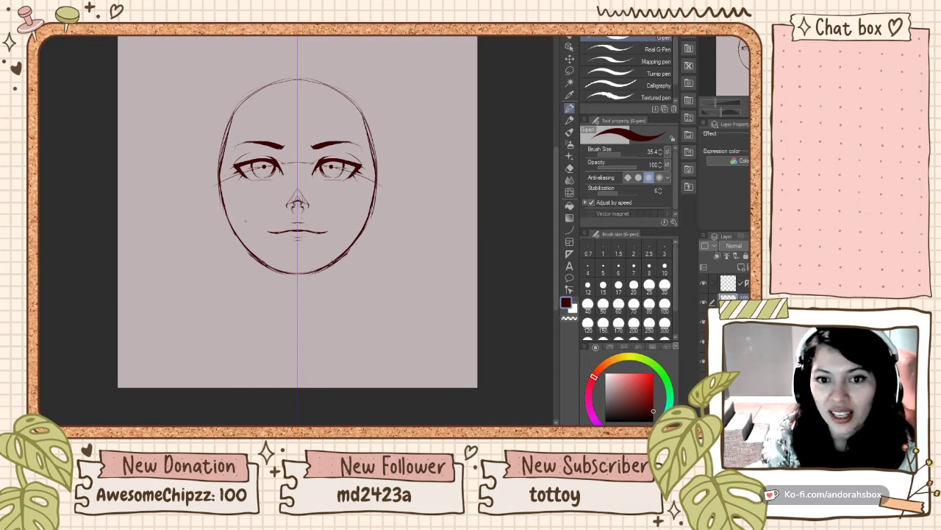
Step: Draw mirrored neck lines down from the lower jaw, curving slightly inward and flaring outward at the base
drag(252, 254, 263, 310)
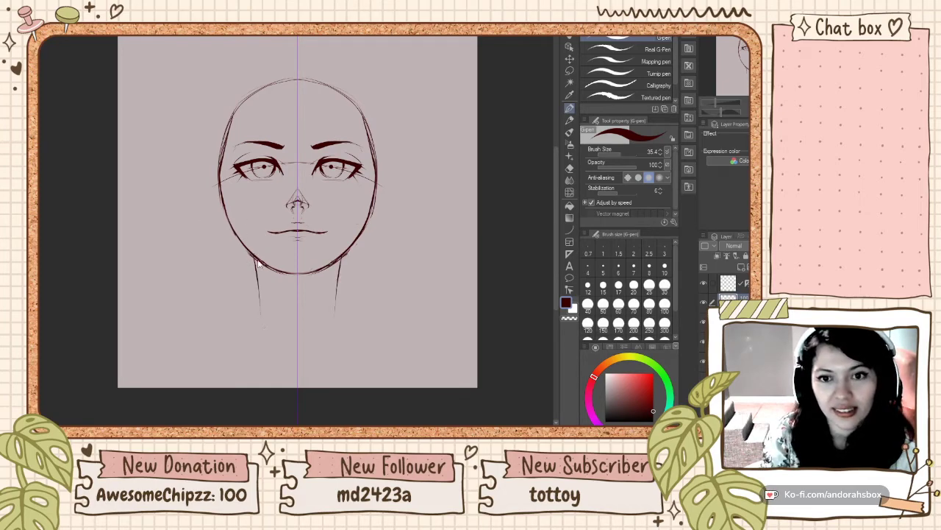
key(ctrl+z)
mouse_move(253, 255)
mouse_down()
mouse_move(255, 320)
mouse_move(245, 317)
mouse_up()
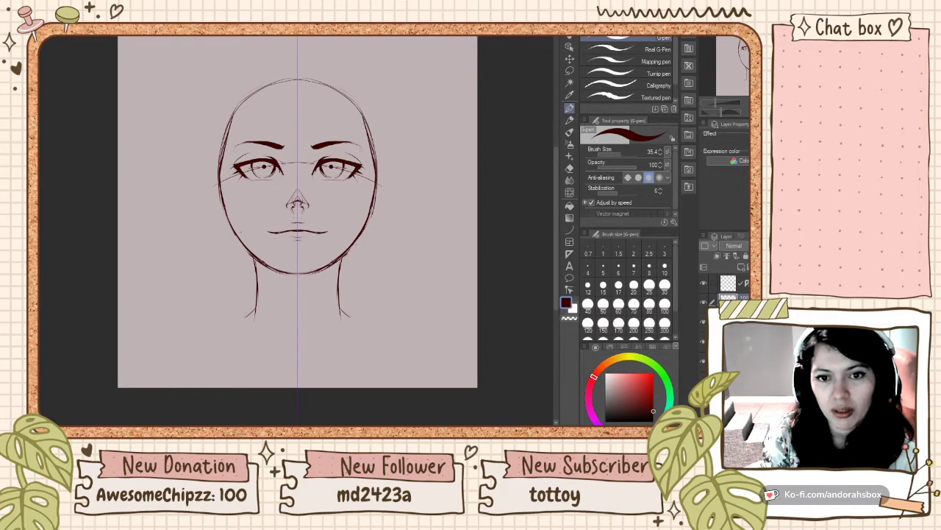
drag(237, 238, 287, 290)
key(ctrl+z)
drag(237, 237, 297, 277)
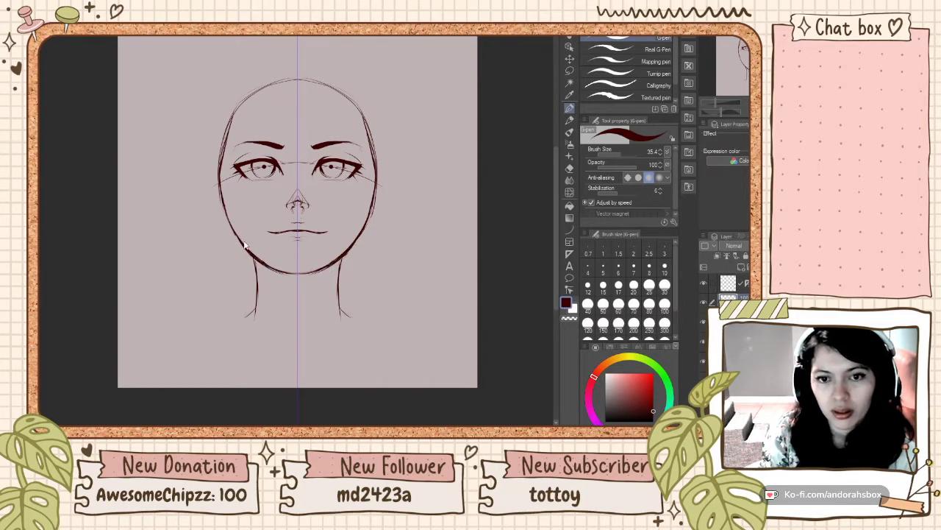
key(ctrl+z)
Step: Redraw the lower jaw with mirrored strokes that taper from the cheeks to a lower, more pointed chin
scroll(312, 208, up, 2)
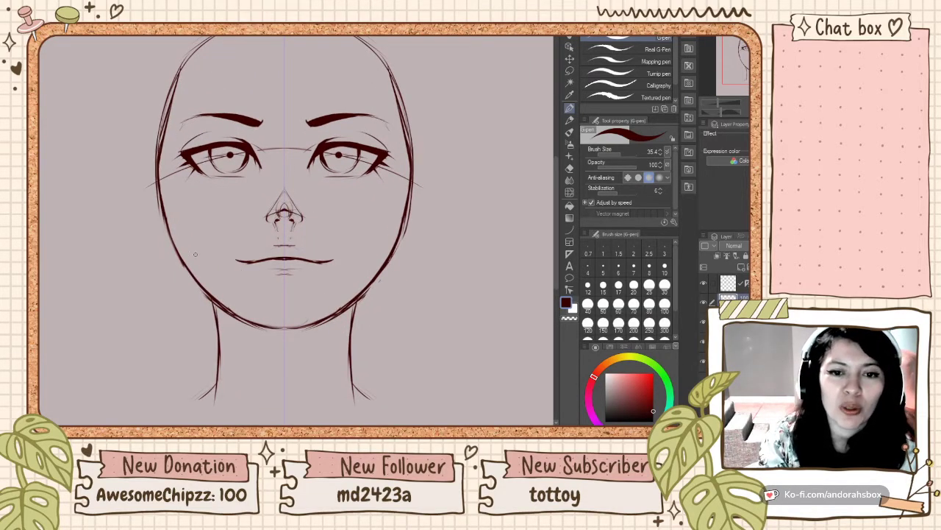
mouse_move(172, 244)
mouse_down()
mouse_move(190, 276)
mouse_move(241, 324)
mouse_up()
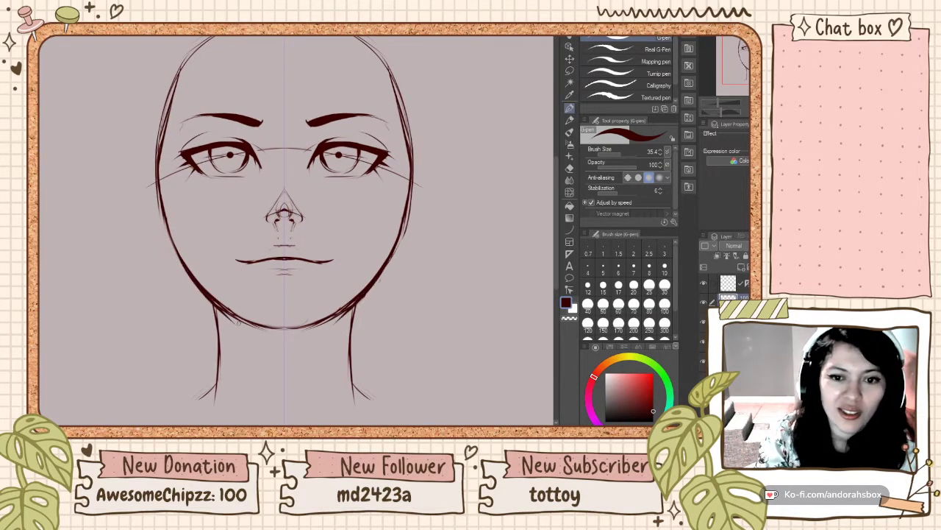
key(ctrl+z)
drag(172, 244, 244, 326)
mouse_move(194, 275)
mouse_down()
mouse_move(254, 331)
mouse_move(240, 316)
mouse_move(283, 333)
mouse_up()
key(ctrl+z)
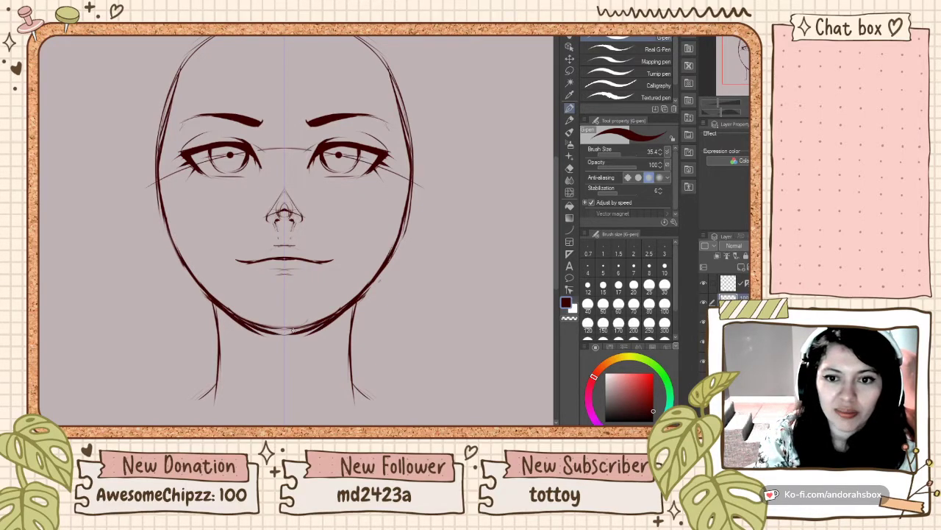
key(ctrl+z)
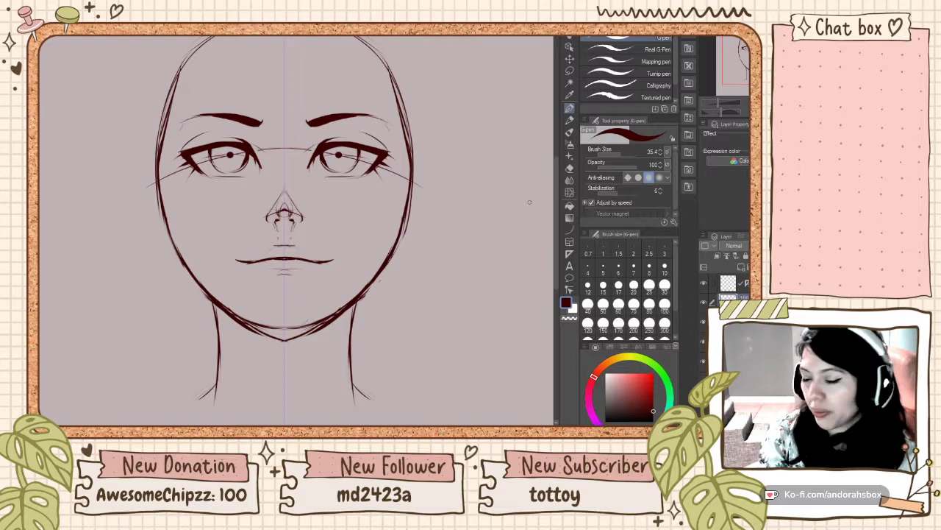
Step: Erase the old rounded chin line using the G-pen's transparent colour, and restore the dark red drawing colour
key(c)
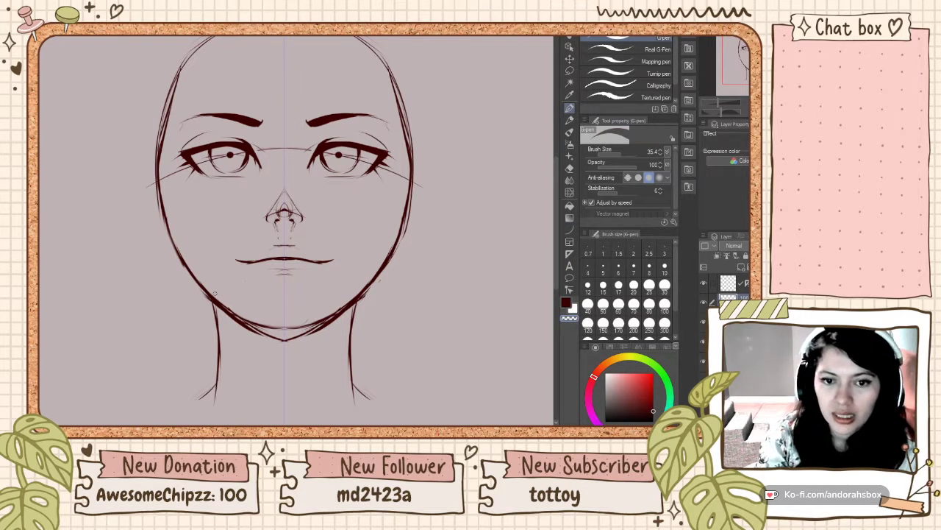
mouse_move(288, 328)
mouse_down()
mouse_move(325, 317)
mouse_move(281, 328)
mouse_up()
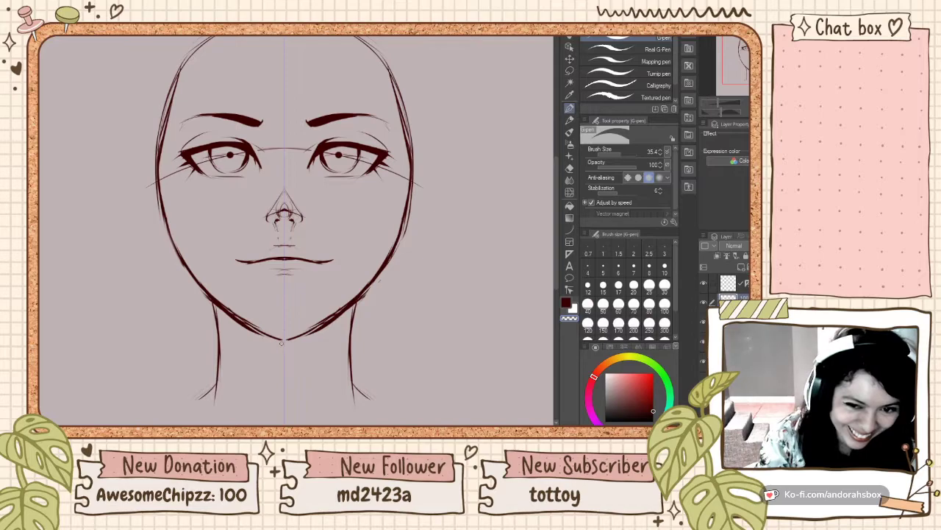
click(566, 303)
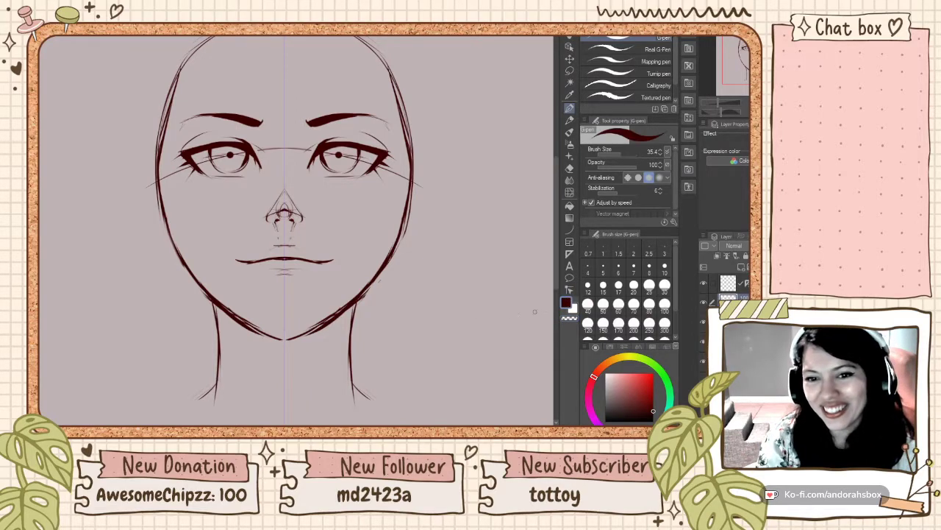
Step: Draw a mirrored, softly rounded curve across the chin and erase the leftover pointed strokes beneath it
mouse_move(234, 313)
mouse_down()
mouse_move(278, 327)
mouse_move(252, 328)
mouse_move(286, 328)
mouse_up()
key(ctrl+z)
key(ctrl+z)
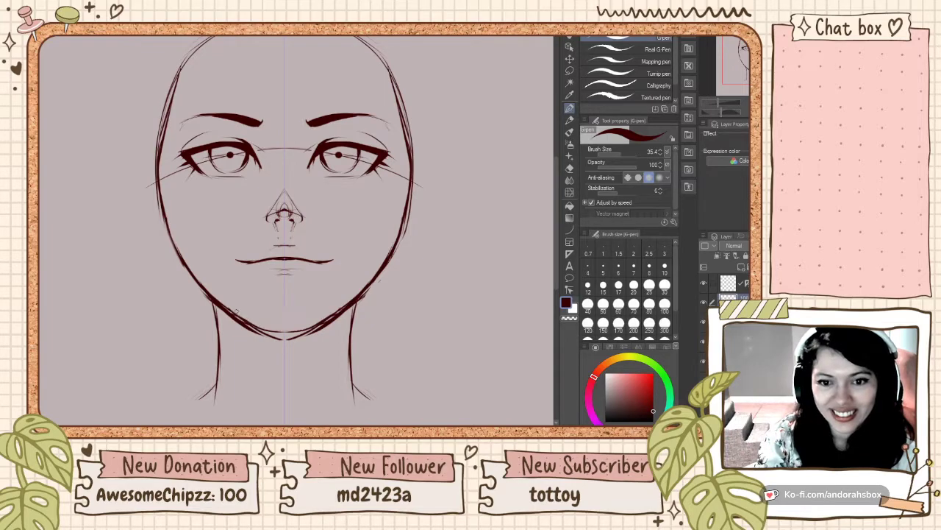
drag(228, 306, 290, 332)
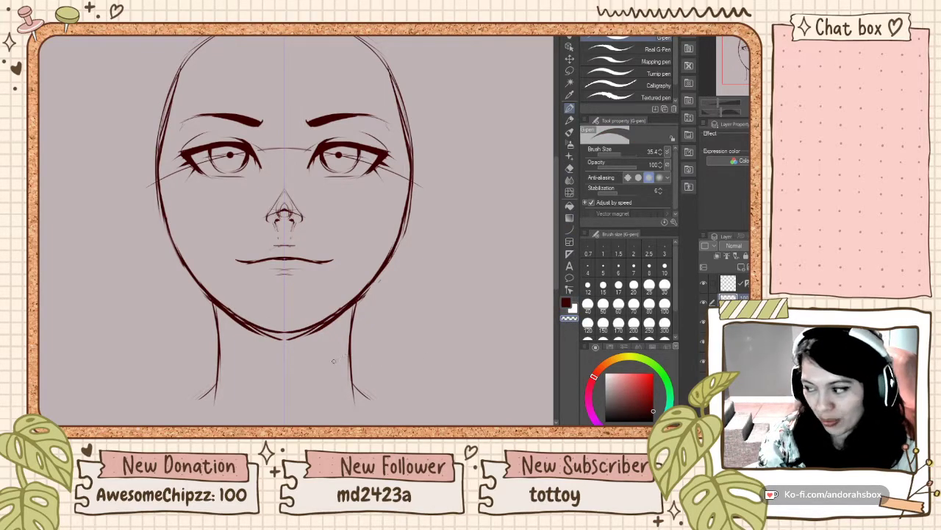
drag(226, 312, 274, 339)
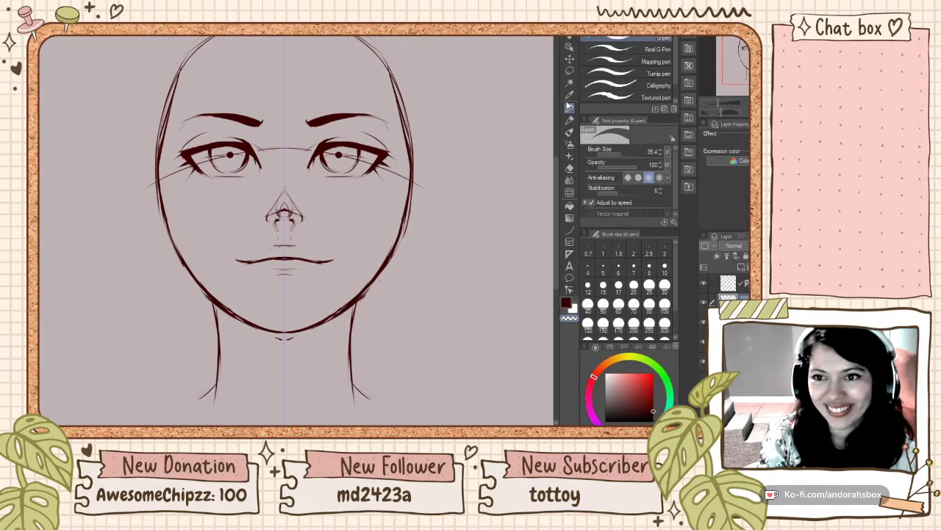
Step: Outline a curved shadow under the jaw between the neck lines and fill it with dark red strokes
click(564, 305)
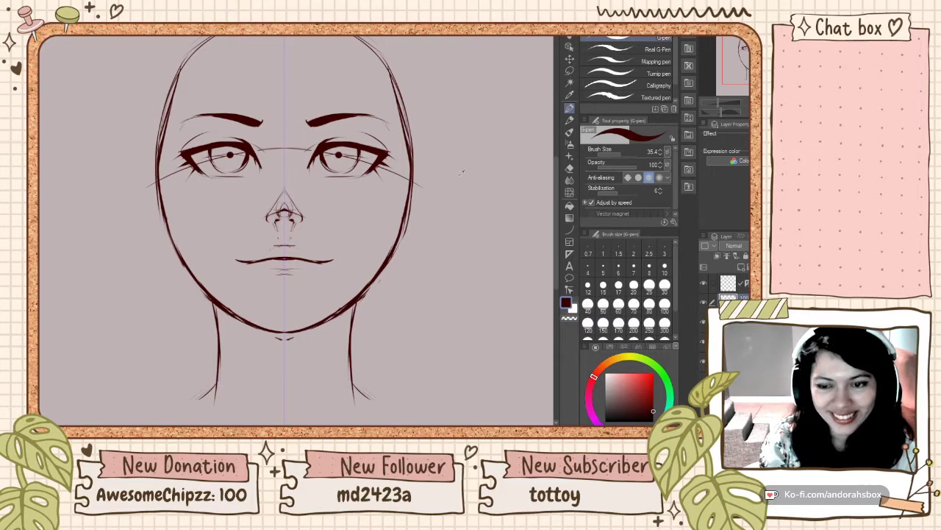
drag(219, 329, 261, 348)
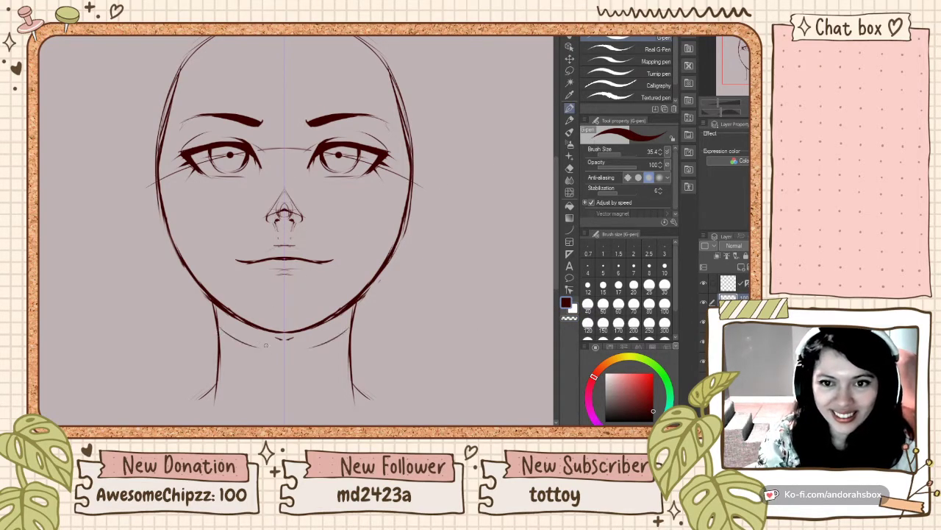
key(ctrl+z)
drag(218, 318, 285, 353)
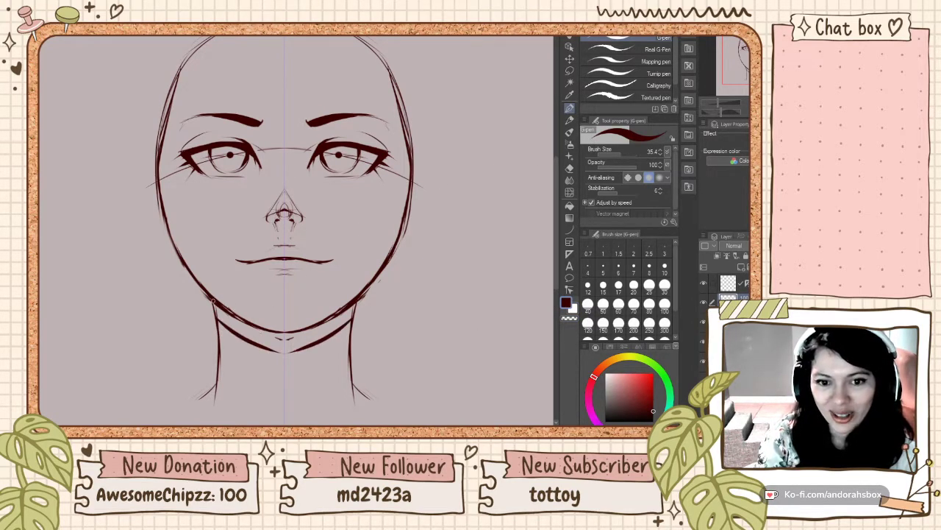
mouse_move(215, 301)
mouse_down()
mouse_move(259, 348)
mouse_move(287, 345)
mouse_move(246, 320)
mouse_move(291, 338)
mouse_up()
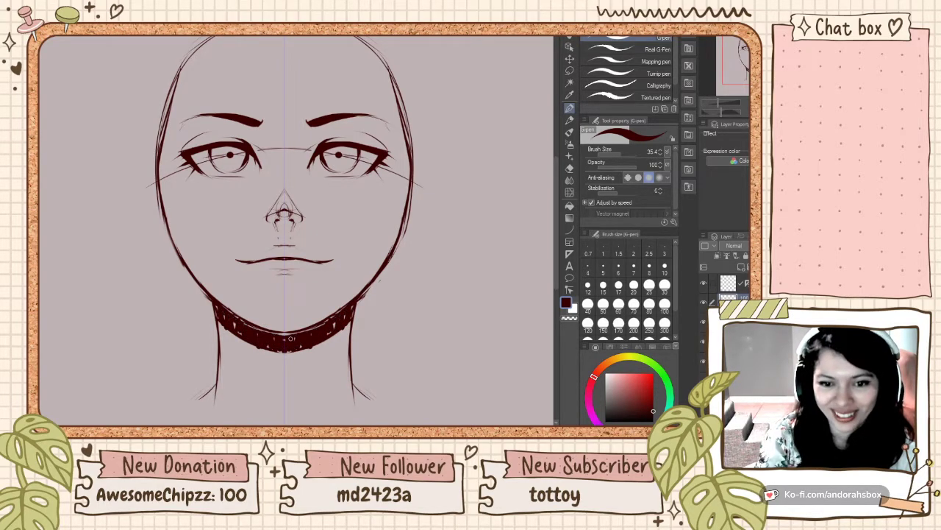
drag(241, 321, 301, 335)
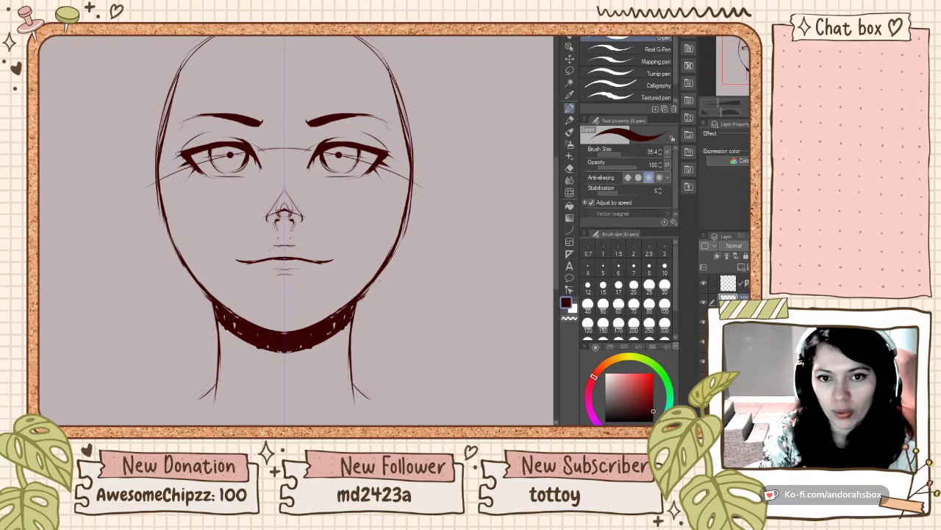
Step: Thicken the sides of the face beside the eyes and raise the top of the skull with a higher mirrored curve
drag(161, 144, 176, 246)
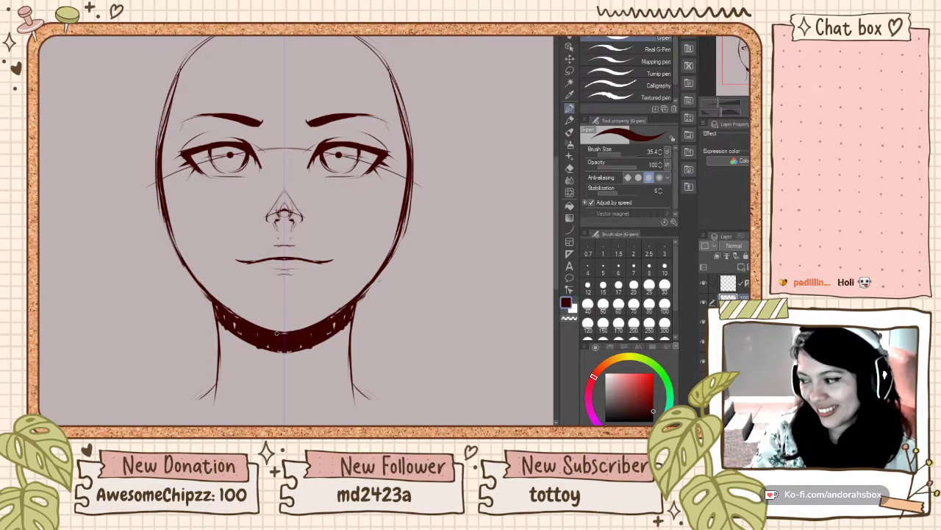
scroll(210, 190, down, 3)
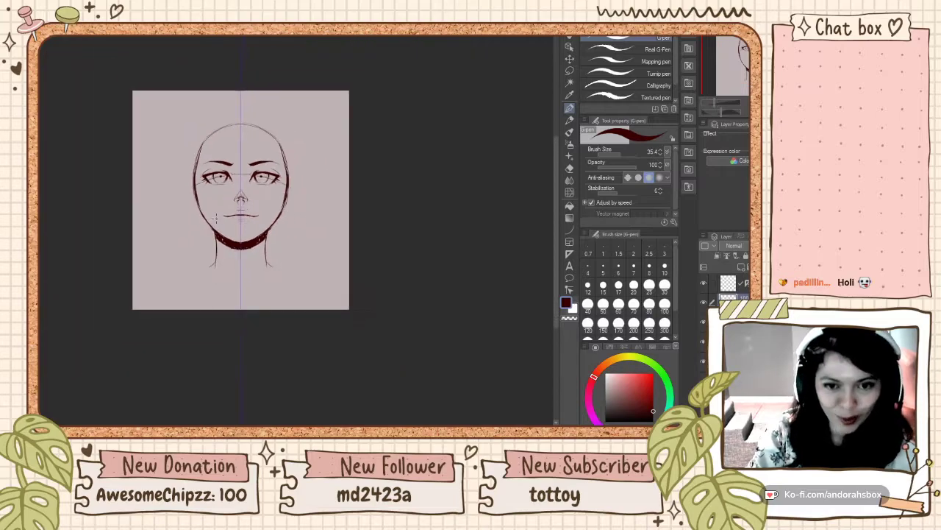
scroll(210, 190, up, 2)
scroll(268, 189, down, 1)
scroll(268, 190, up, 2)
scroll(267, 189, down, 3)
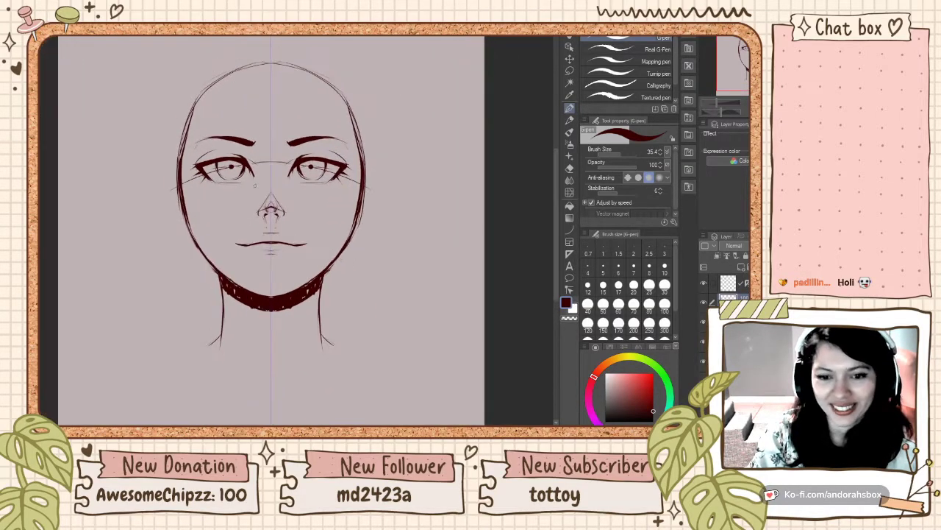
scroll(190, 161, up, 2)
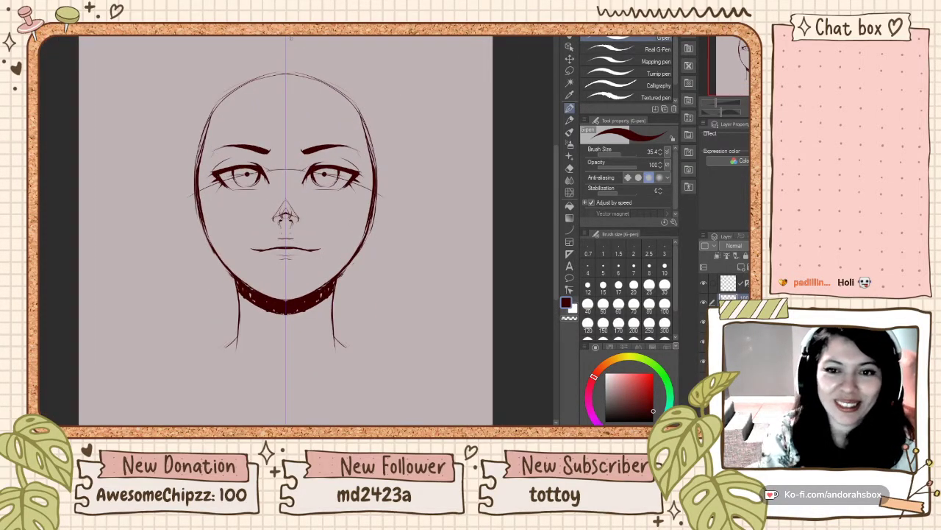
drag(209, 130, 243, 85)
key(ctrl+z)
mouse_move(208, 117)
mouse_down()
mouse_move(270, 66)
mouse_move(230, 96)
mouse_move(284, 65)
mouse_up()
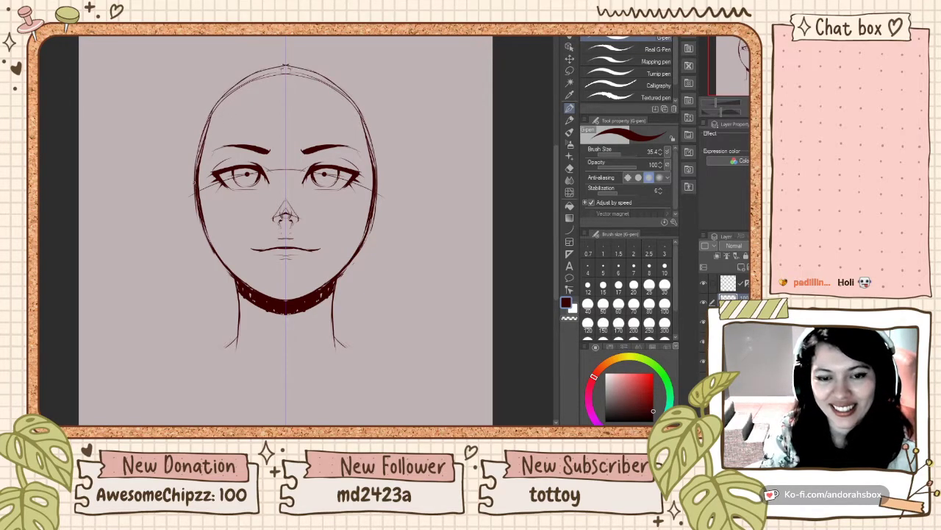
Step: Sketch mirrored ears from eye level down to mouth level, with short inner contour lines
mouse_move(194, 182)
mouse_down()
mouse_move(183, 201)
mouse_move(207, 247)
mouse_up()
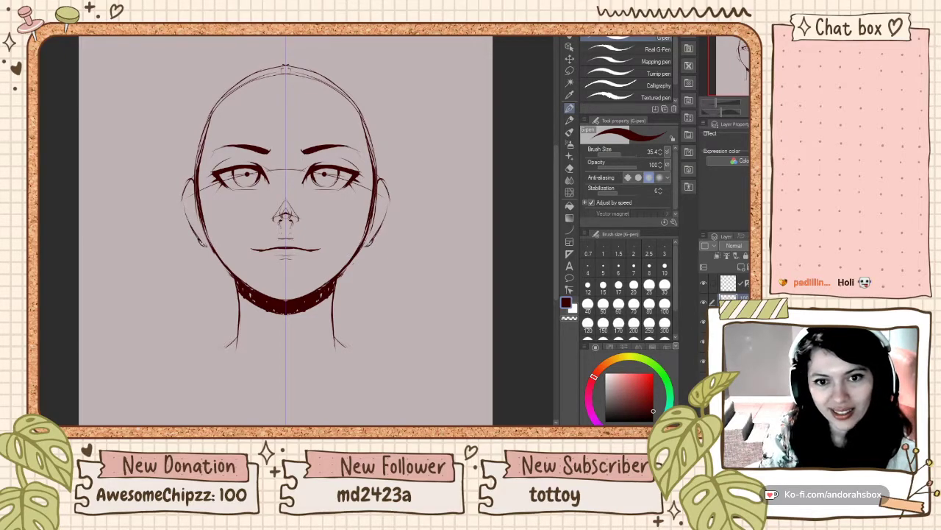
mouse_move(188, 207)
mouse_down()
mouse_move(190, 187)
mouse_move(197, 230)
mouse_up()
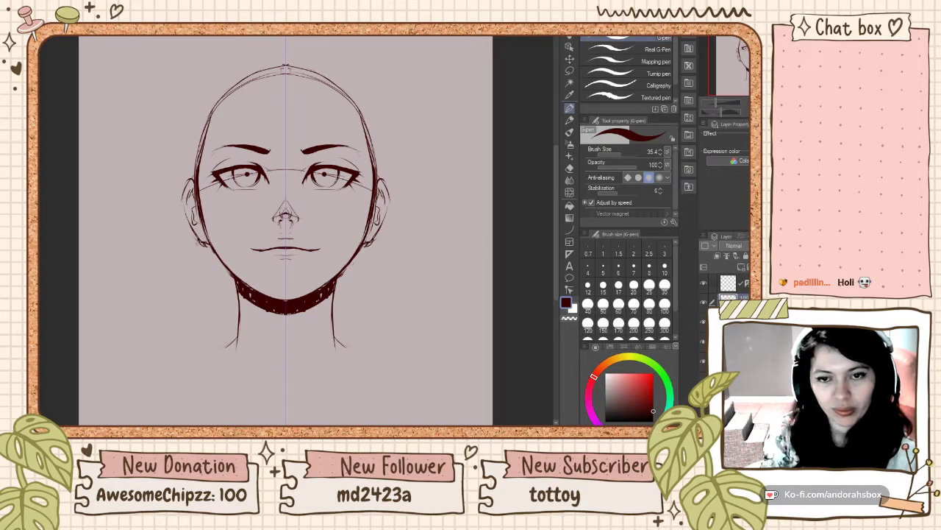
Step: Strengthen the mirrored neck lines with extra strokes from the jaw shadow down to the neck base
drag(238, 293, 236, 341)
drag(242, 298, 233, 349)
Step: Sketch mirrored shoulder lines sloping out from the neck base, and collarbones meeting in a shallow V at the centre
scroll(263, 230, down, 4)
scroll(276, 234, up, 2)
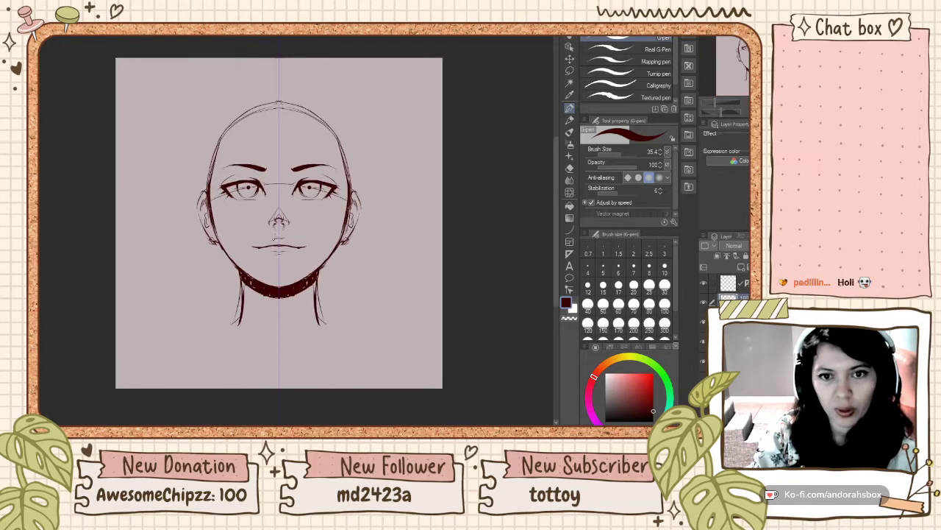
mouse_move(238, 324)
mouse_down()
mouse_move(200, 338)
mouse_move(264, 350)
mouse_up()
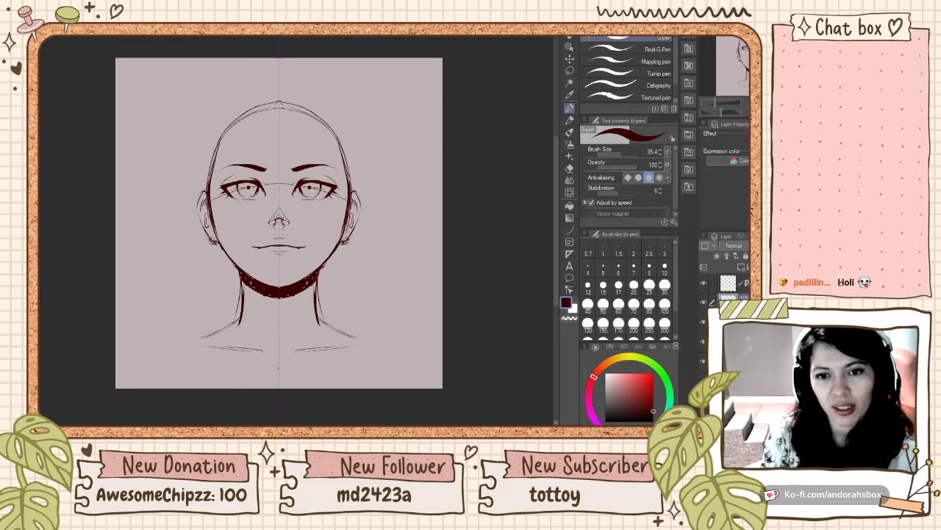
key(ctrl+z)
drag(206, 345, 274, 360)
key(ctrl+z)
key(ctrl+z)
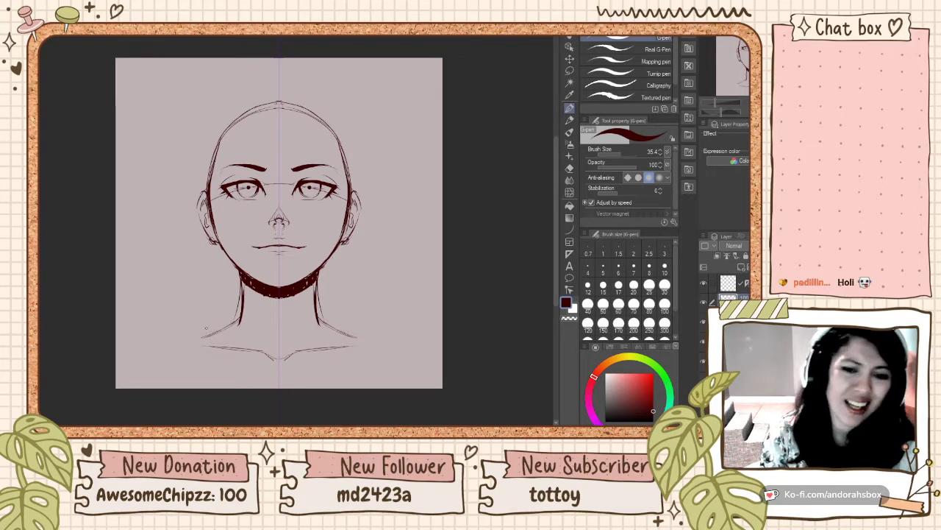
drag(208, 330, 150, 345)
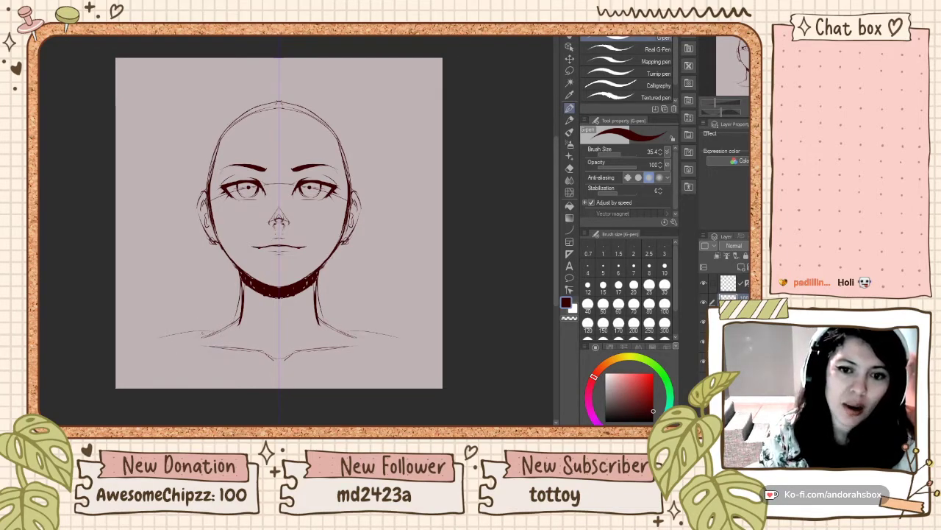
mouse_move(206, 332)
mouse_down()
mouse_move(153, 347)
mouse_move(124, 376)
mouse_up()
drag(166, 345, 124, 375)
drag(160, 351, 125, 385)
drag(141, 354, 122, 387)
key(ctrl+z)
key(ctrl+z)
key(ctrl+z)
key(ctrl+z)
key(ctrl+z)
Step: Extend the mirrored shoulders into rounded curves running down to the lower corners of the canvas
drag(150, 346, 122, 371)
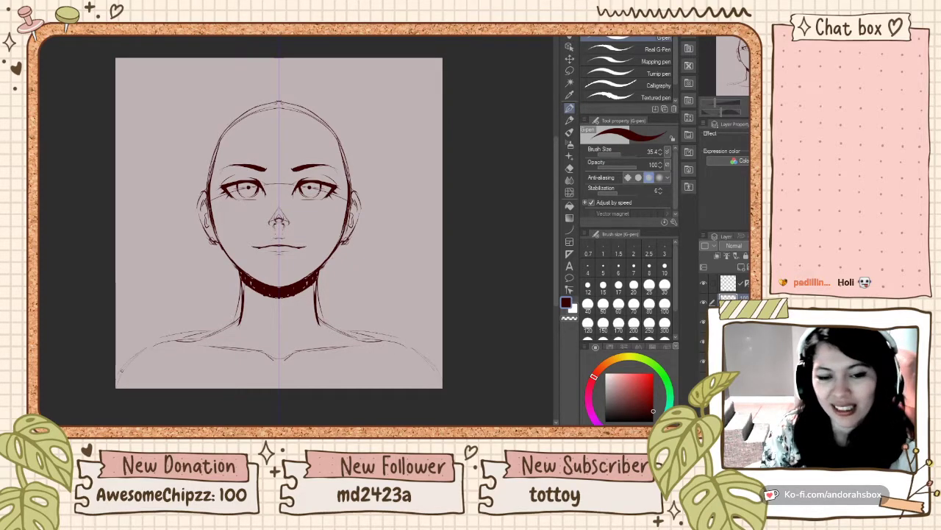
drag(440, 385, 381, 349)
key(ctrl+z)
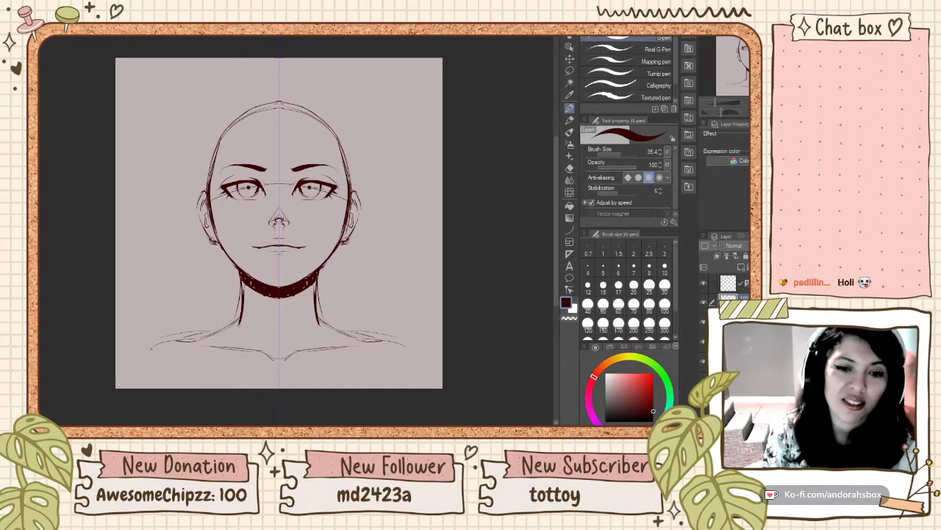
mouse_move(117, 386)
mouse_down()
mouse_move(133, 359)
mouse_move(156, 347)
mouse_move(145, 348)
mouse_move(168, 339)
mouse_up()
key(ctrl+z)
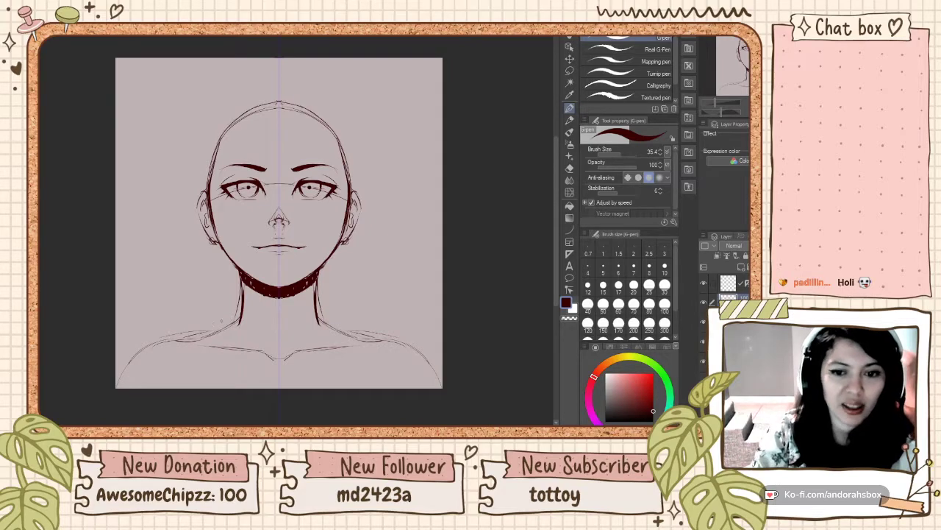
Step: Erase the stray lines above the shoulders and along the outer sides of the neck using transparent colour with the G-pen
scroll(222, 320, down, 3)
scroll(243, 291, up, 5)
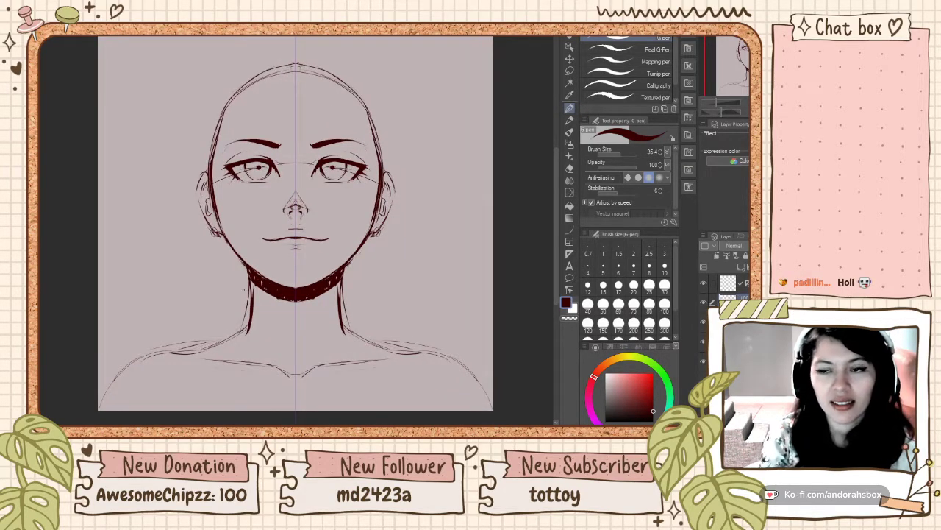
click(569, 168)
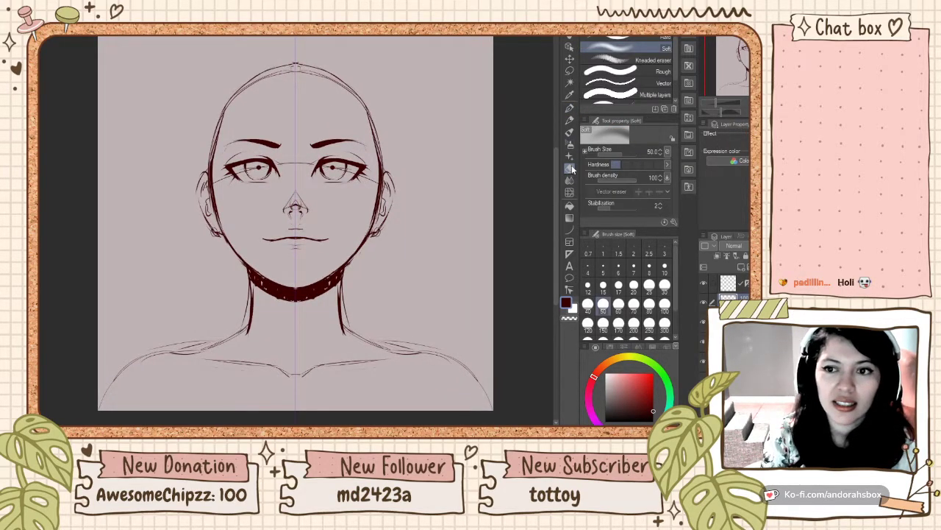
click(569, 109)
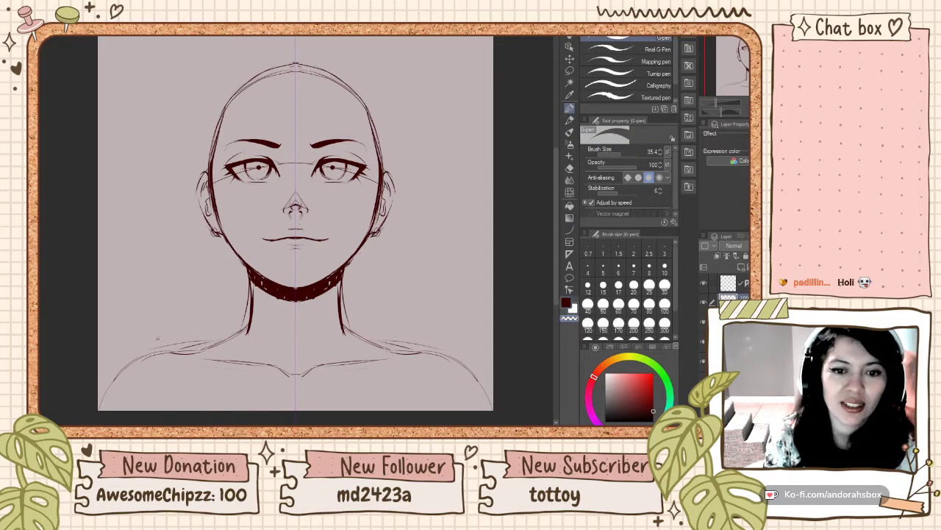
mouse_move(157, 344)
mouse_down()
mouse_move(220, 340)
mouse_move(199, 347)
mouse_up()
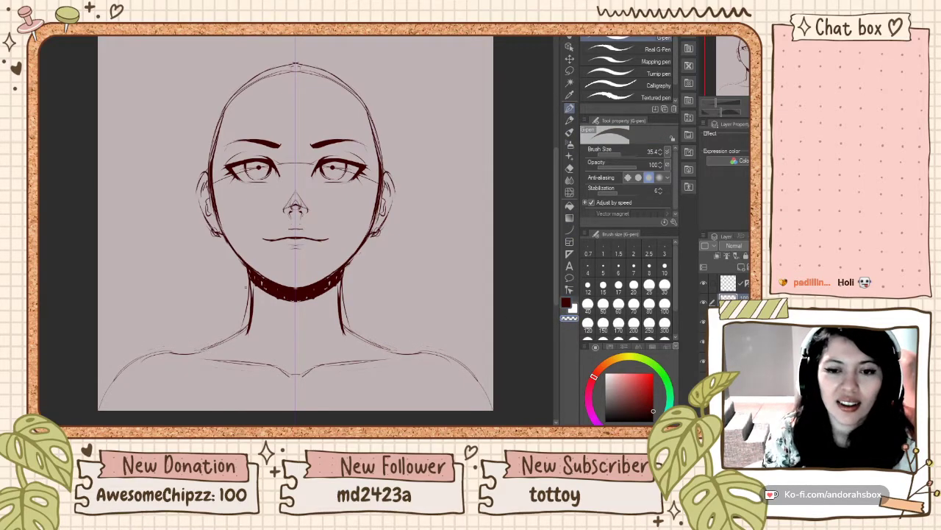
drag(245, 319, 248, 275)
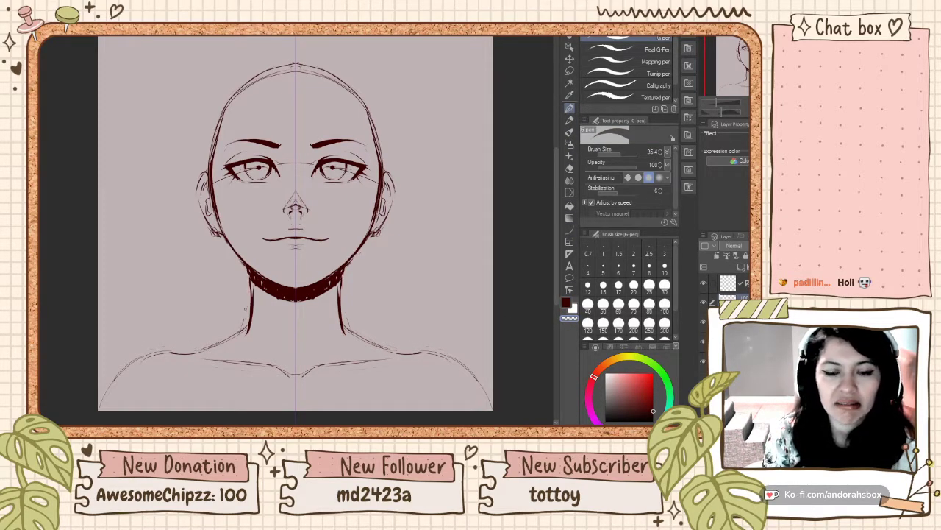
Step: Draw mirrored neck muscle lines in dark red, slanting from the jaw shadow inward to just above the collarbones
click(571, 307)
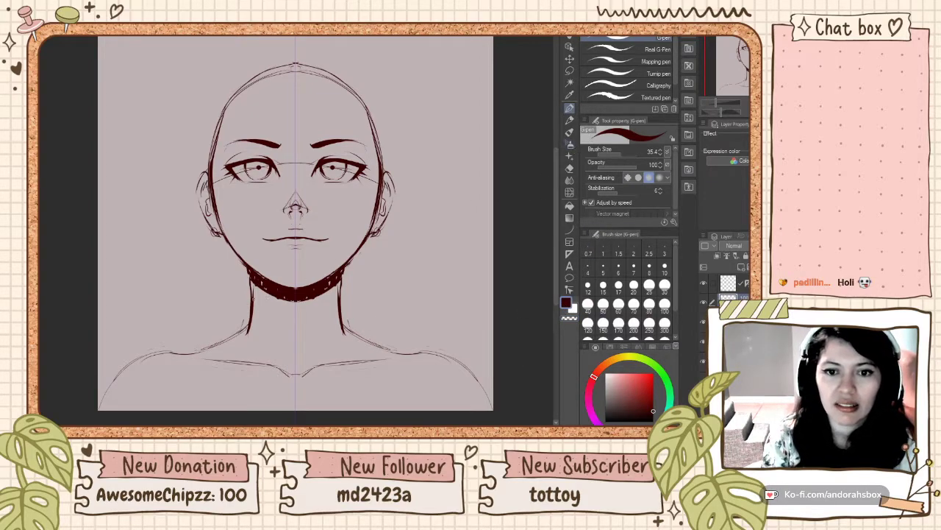
mouse_move(250, 273)
mouse_down()
mouse_move(249, 306)
mouse_move(266, 353)
mouse_up()
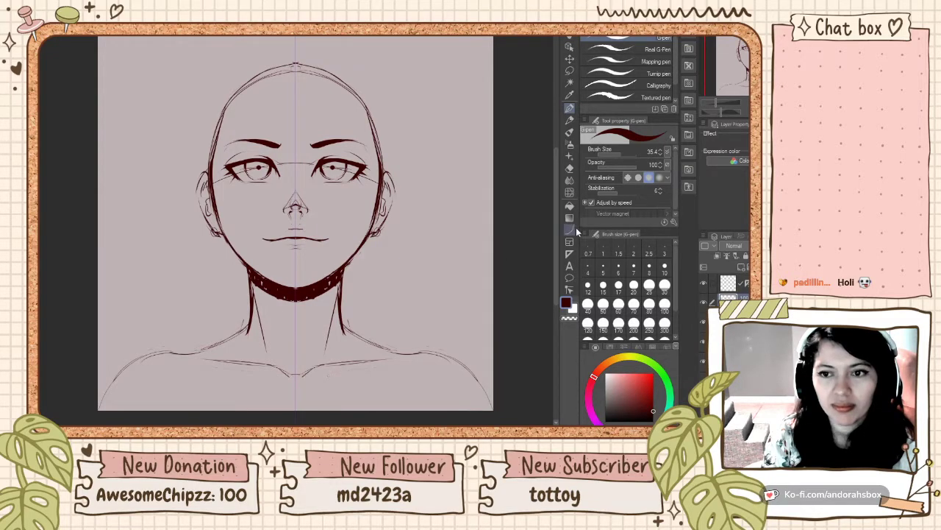
scroll(556, 238, down, 1)
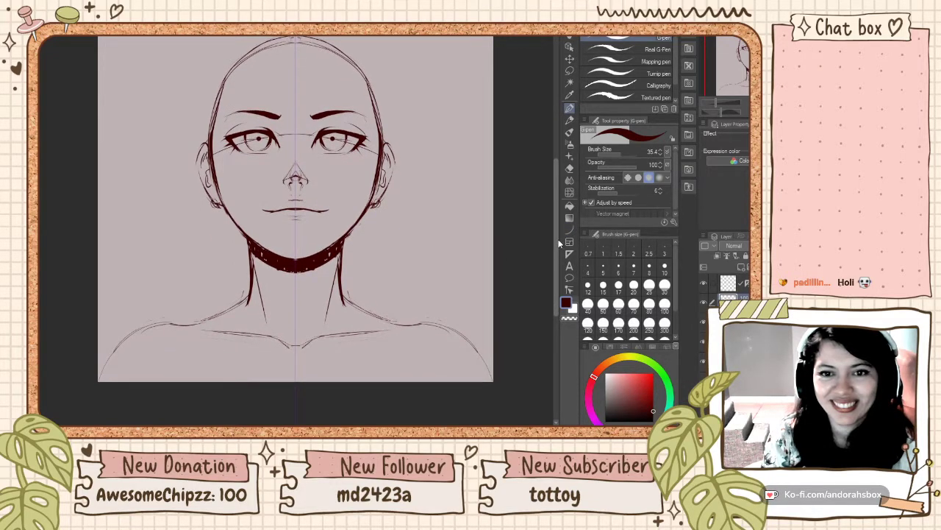
scroll(559, 235, up, 2)
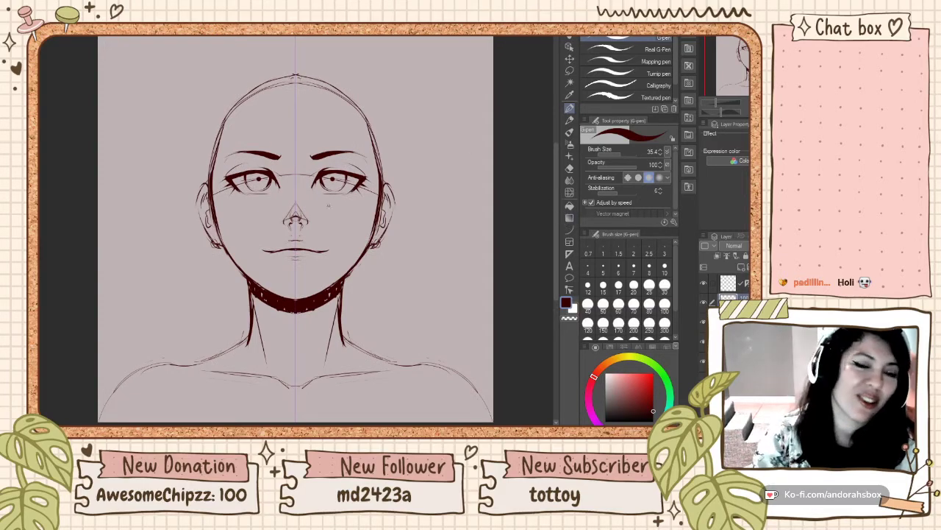
scroll(170, 239, down, 2)
scroll(224, 235, up, 2)
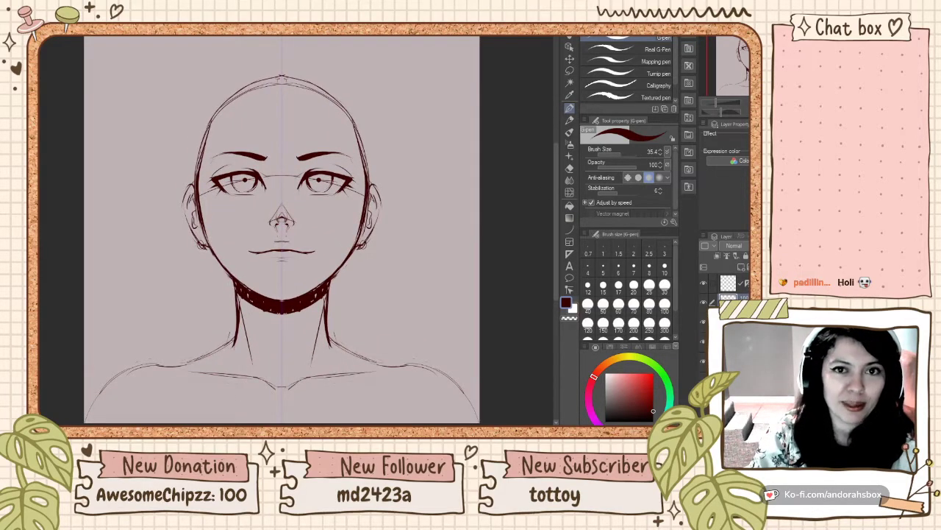
Step: Scale the whole bust sketch down proportionally, centre it on the symmetry line with empty canvas around the shoulders, and apply the transformation
key(ctrl+t)
scroll(251, 131, down, 2)
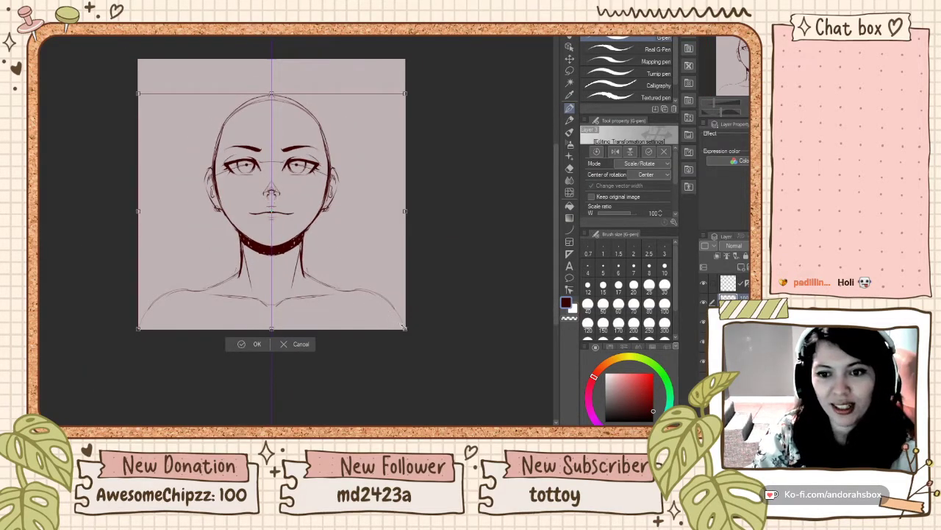
drag(402, 326, 370, 294)
scroll(364, 298, up, 2)
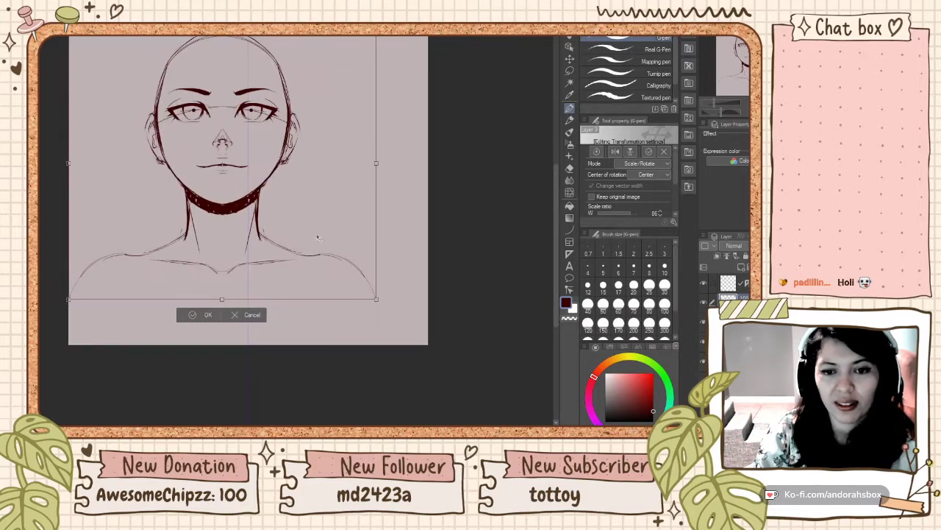
scroll(335, 270, up, 2)
scroll(324, 275, down, 2)
scroll(257, 170, up, 2)
drag(268, 170, 306, 180)
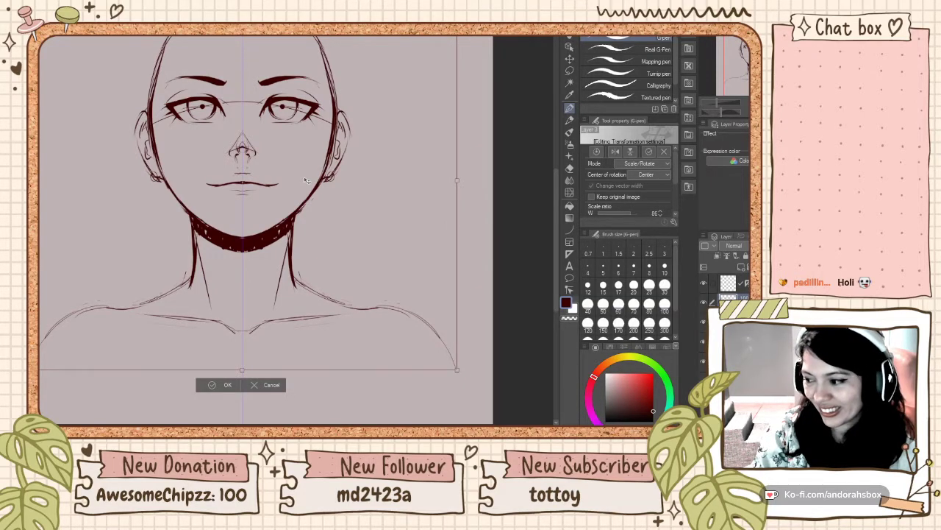
scroll(279, 175, up, 3)
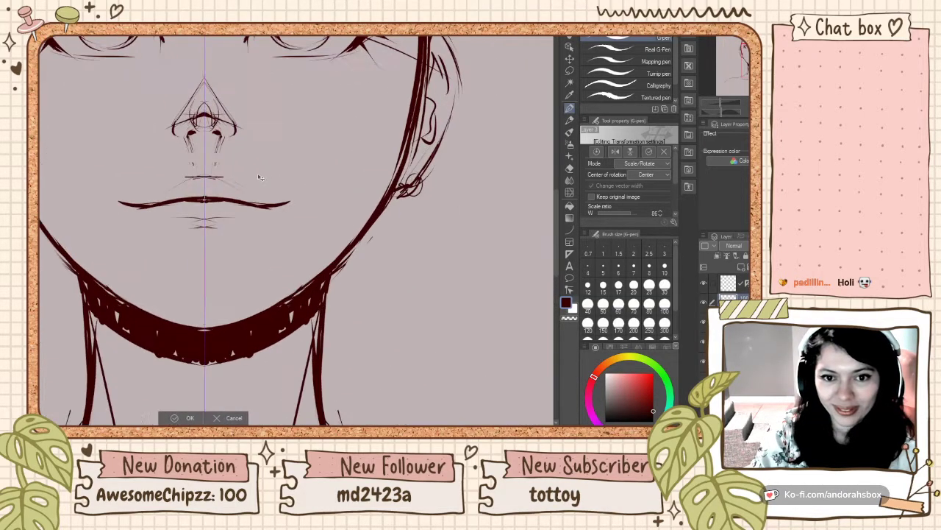
scroll(258, 176, up, 2)
scroll(270, 188, down, 1)
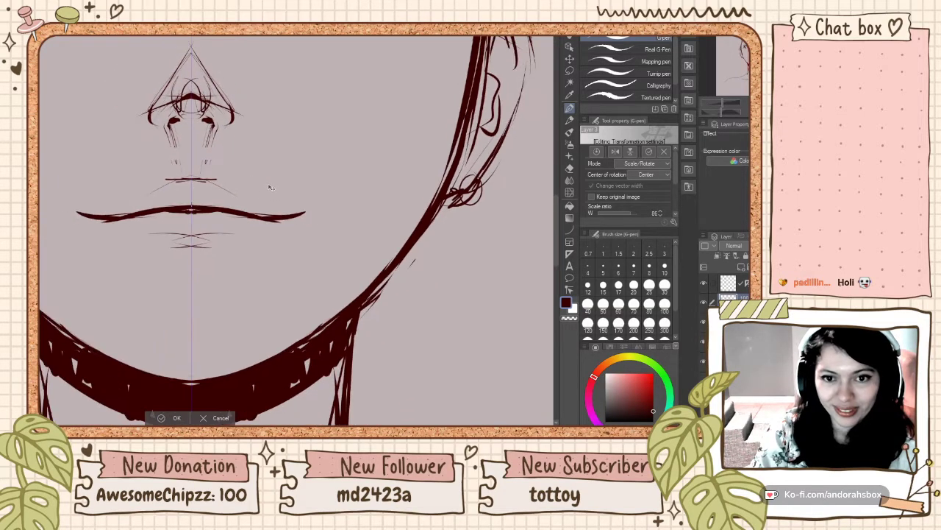
drag(270, 187, 271, 185)
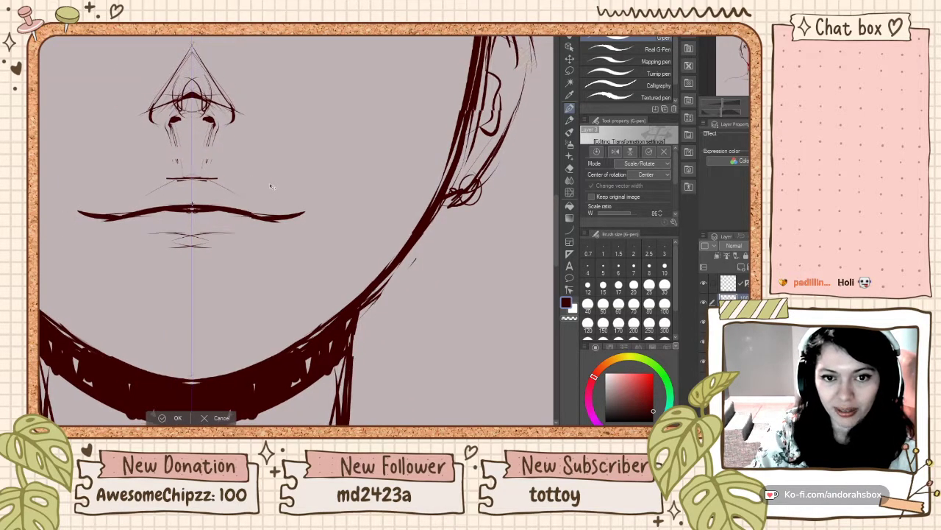
scroll(311, 204, down, 2)
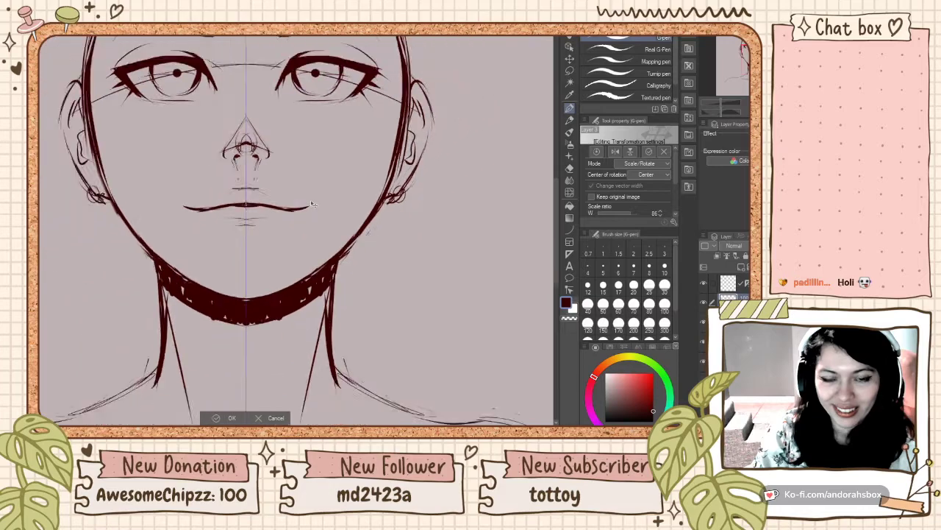
scroll(312, 204, down, 2)
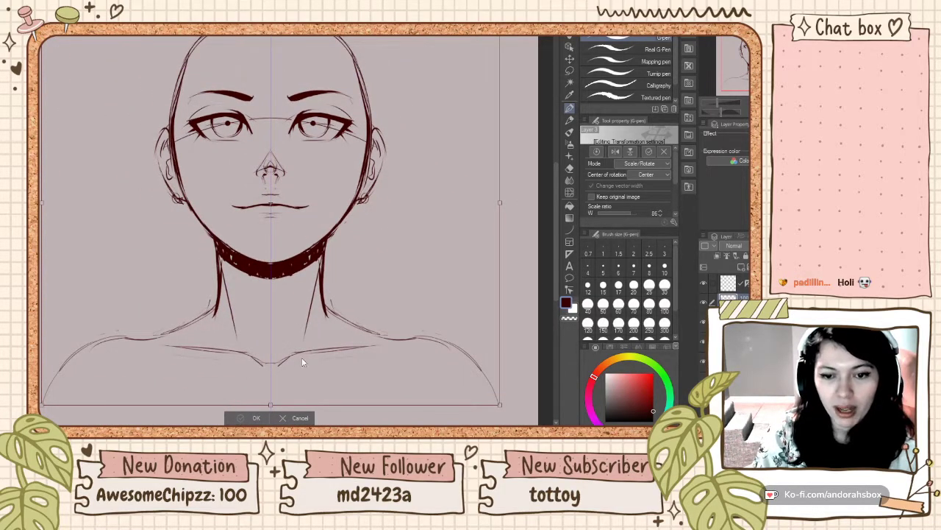
click(247, 417)
scroll(245, 382, down, 4)
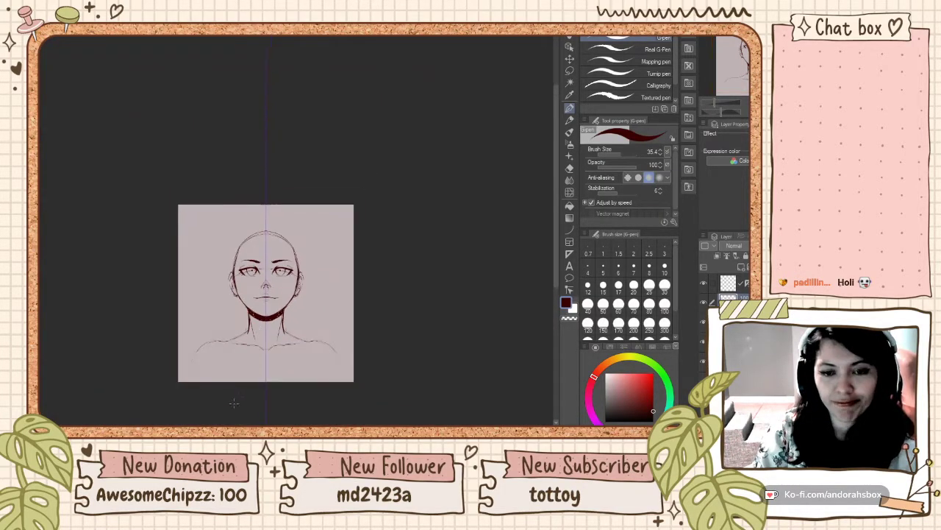
Step: Sketch mirrored torso lines from the collarbones through the armpits to the canvas edge, and a V-shaped cleavage line at the lower centre
scroll(245, 382, up, 2)
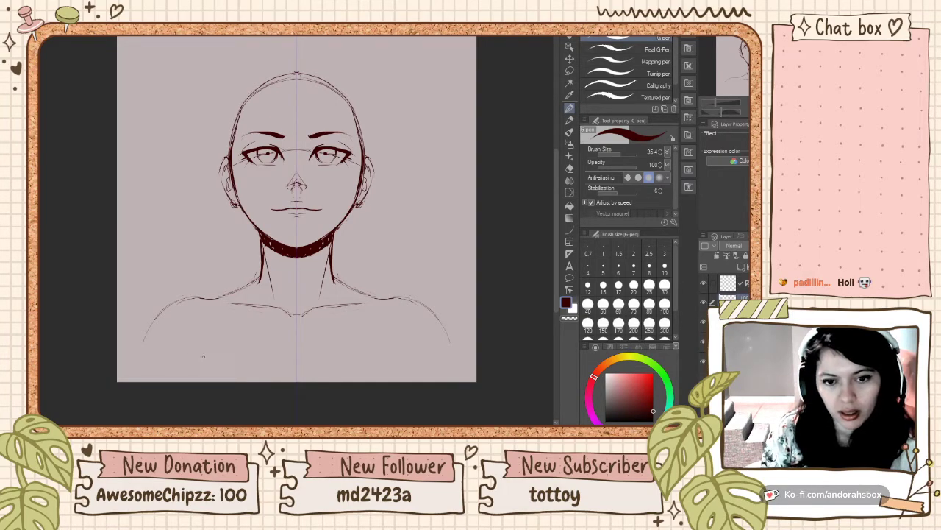
drag(204, 356, 197, 379)
key(ctrl+z)
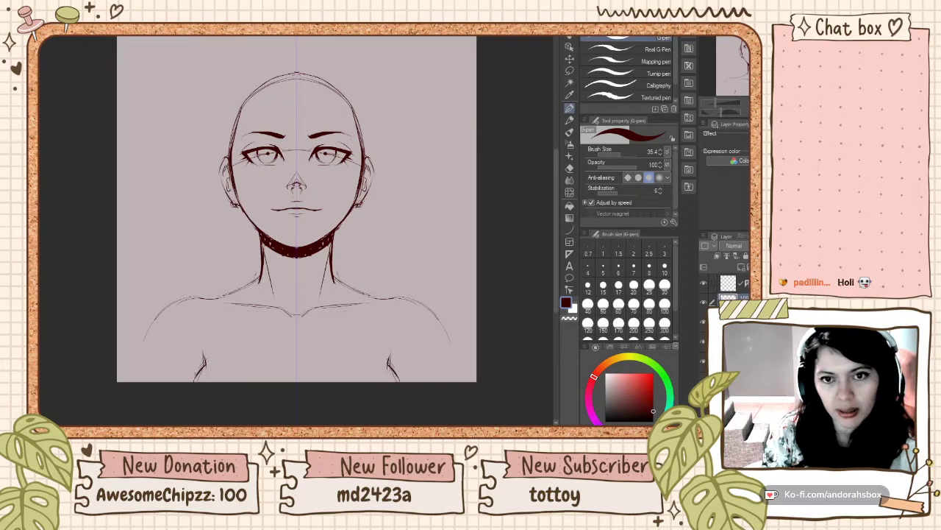
key(ctrl+z)
drag(221, 305, 189, 359)
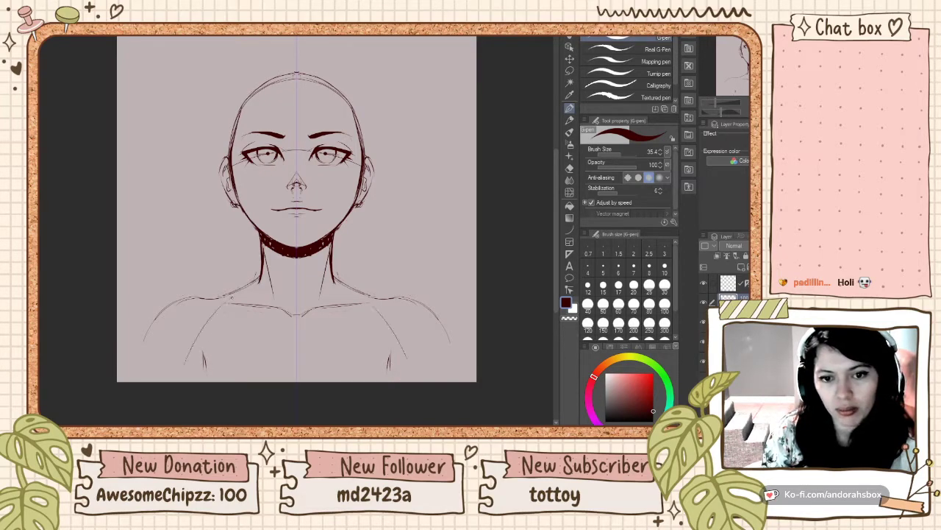
drag(222, 317, 201, 381)
key(ctrl+z)
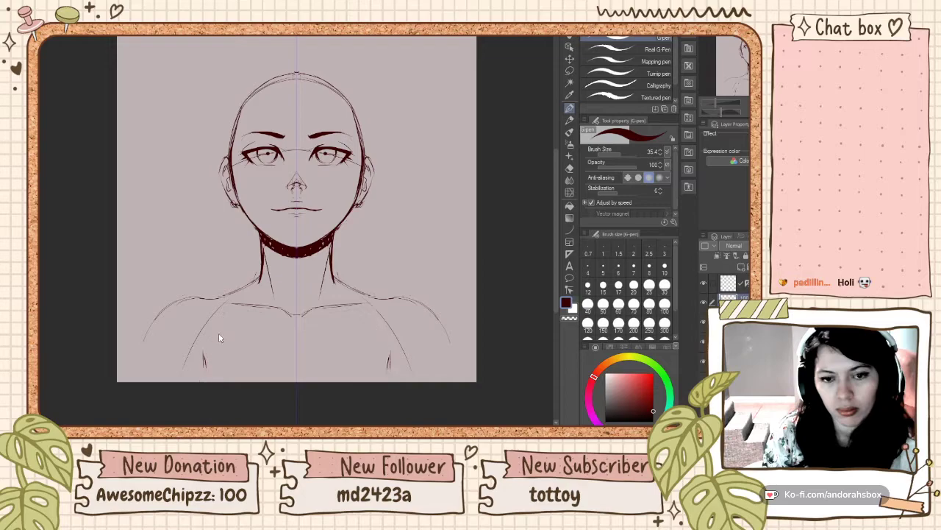
drag(225, 299, 191, 381)
mouse_move(207, 336)
mouse_down()
mouse_move(200, 381)
mouse_move(196, 371)
mouse_move(190, 381)
mouse_up()
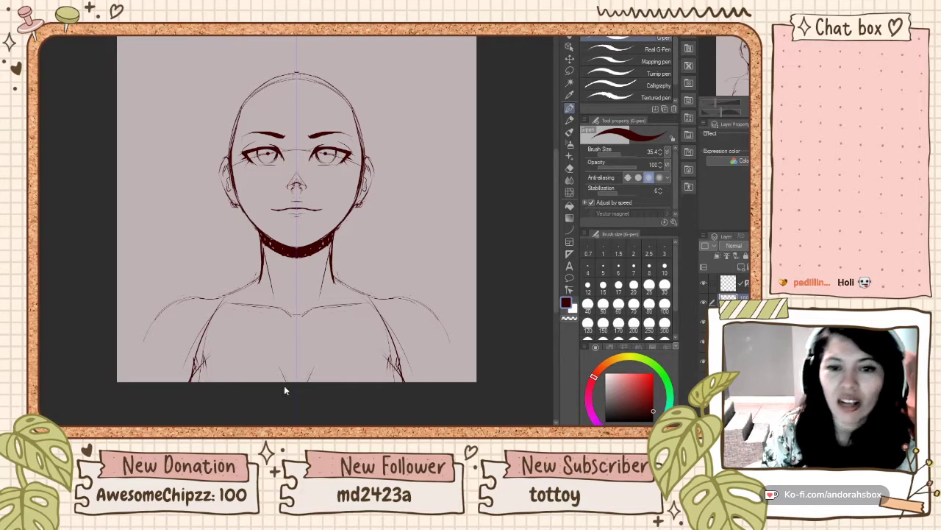
drag(279, 357, 295, 381)
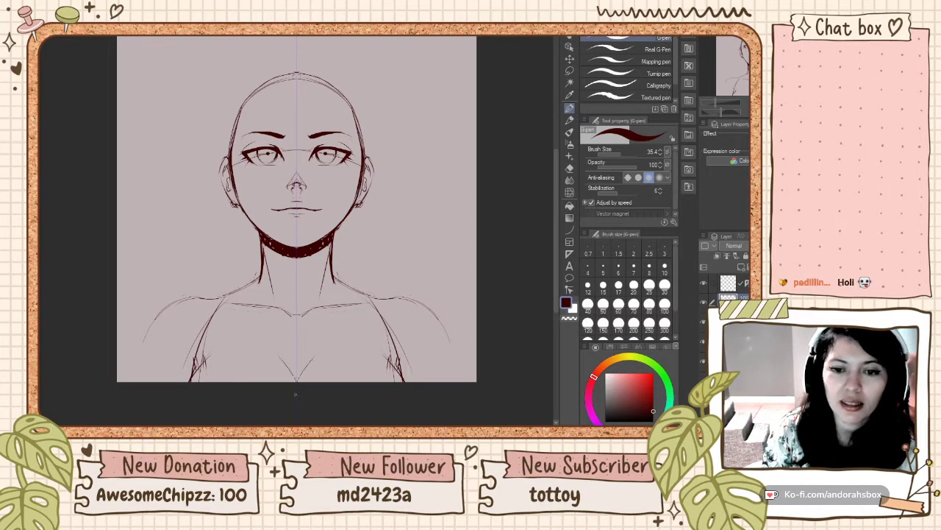
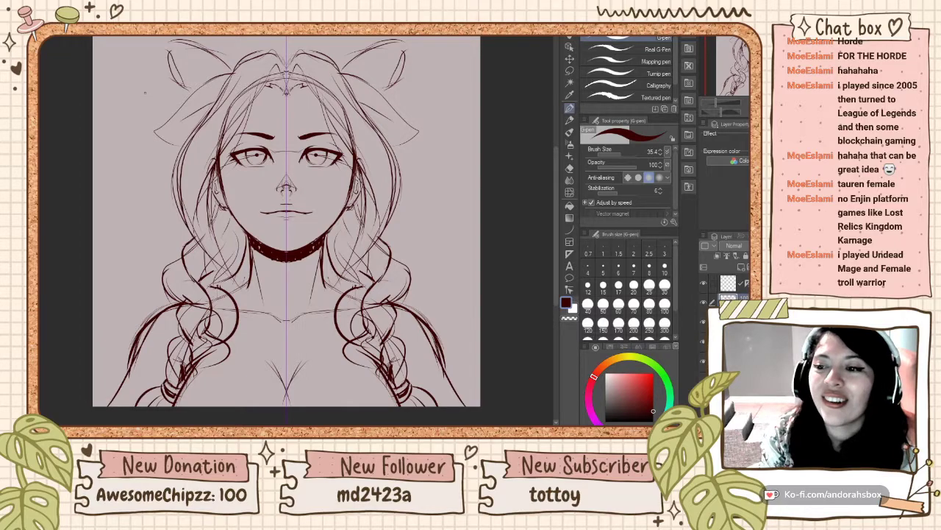
Step: Sharpen the tips and strengthen the outer edges of the mirrored animal ears on top of the head
drag(168, 48, 174, 41)
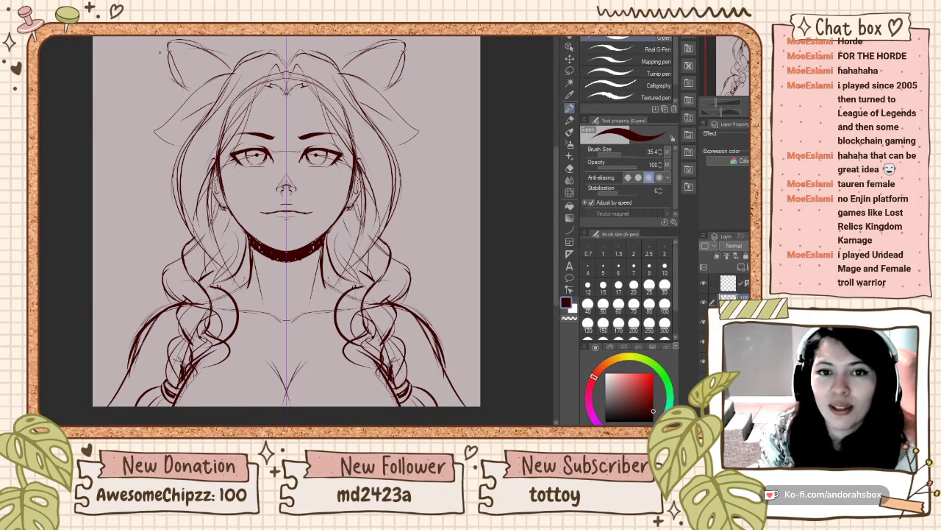
mouse_move(167, 42)
mouse_down()
mouse_move(183, 89)
mouse_move(186, 69)
mouse_move(201, 89)
mouse_up()
key(ctrl+z)
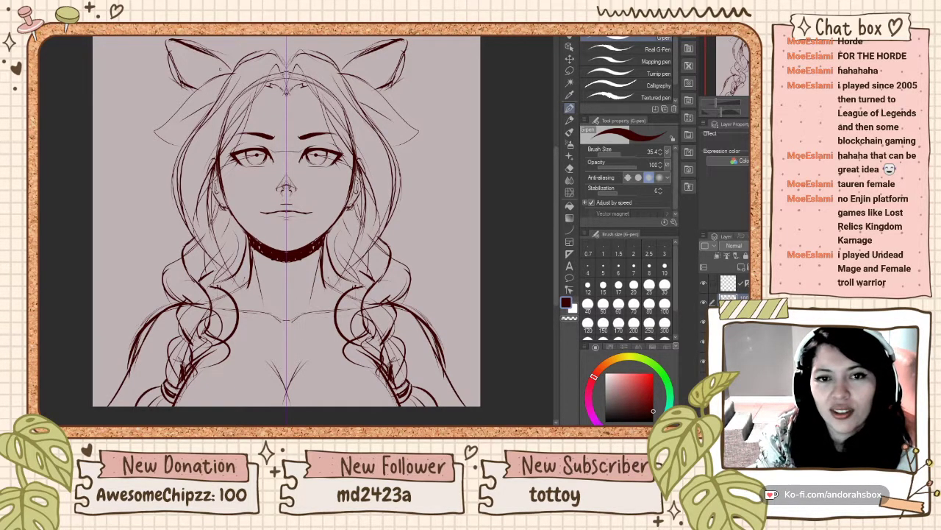
key(ctrl+z)
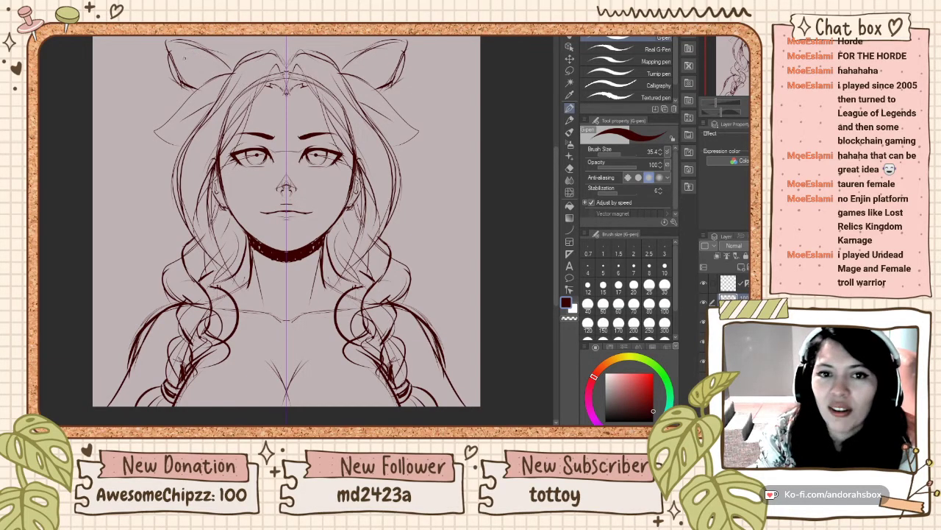
Step: Sketch short mirrored inner fold lines at the base of the upper animal ears
drag(188, 64, 230, 72)
key(ctrl+z)
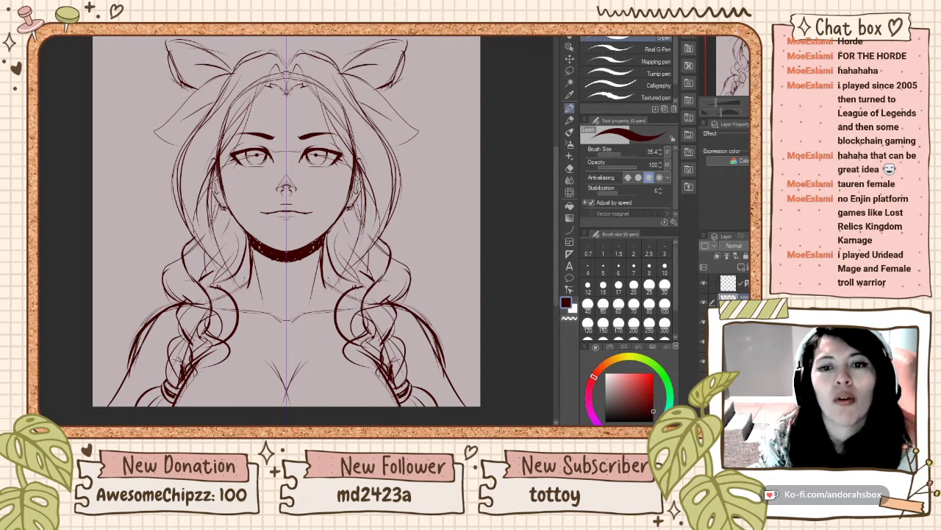
mouse_move(196, 44)
mouse_down()
mouse_move(237, 63)
mouse_move(226, 63)
mouse_up()
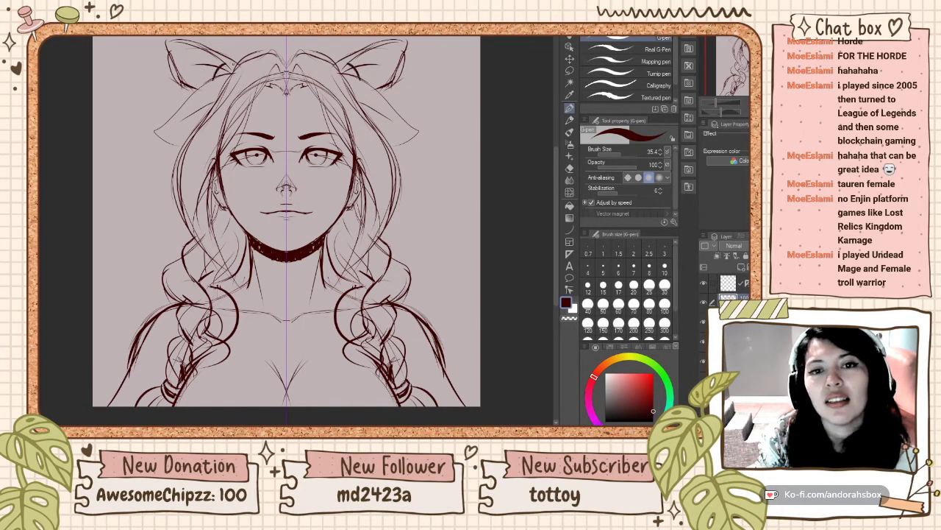
key(ctrl+z)
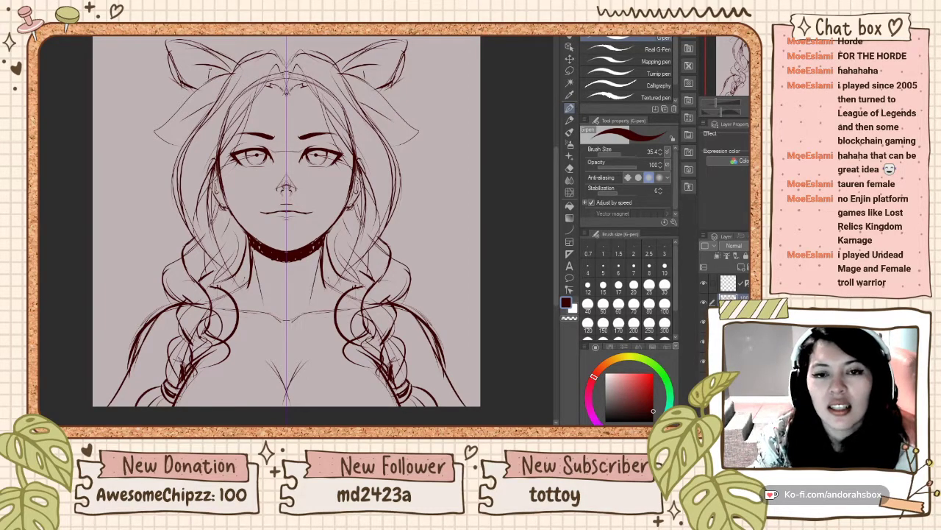
mouse_move(209, 79)
mouse_down()
mouse_move(211, 64)
mouse_move(236, 67)
mouse_up()
key(ctrl+z)
key(ctrl+z)
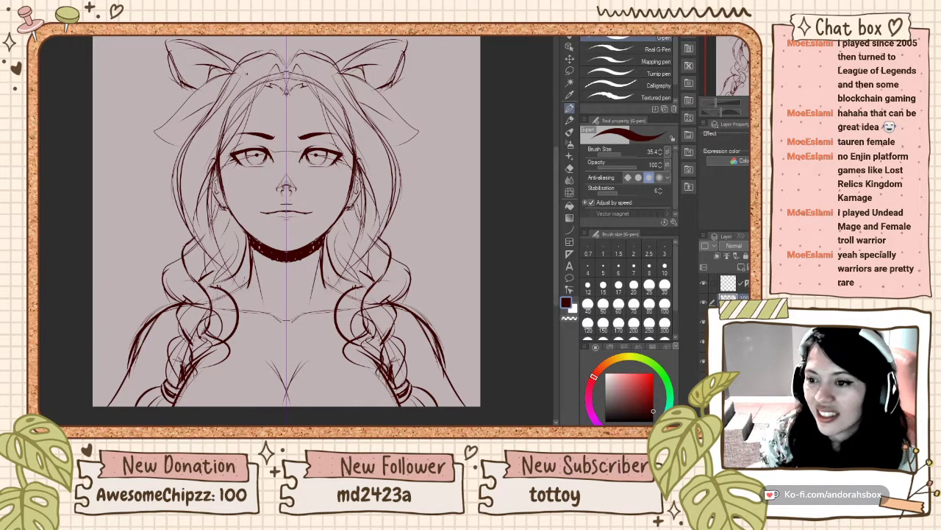
Step: Redraw and darken the mirrored outlines of the lower drooping ears, from the upper ears' base out to the pointed tips
drag(205, 85, 174, 119)
key(ctrl+z)
key(ctrl+z)
drag(204, 84, 154, 133)
key(ctrl+z)
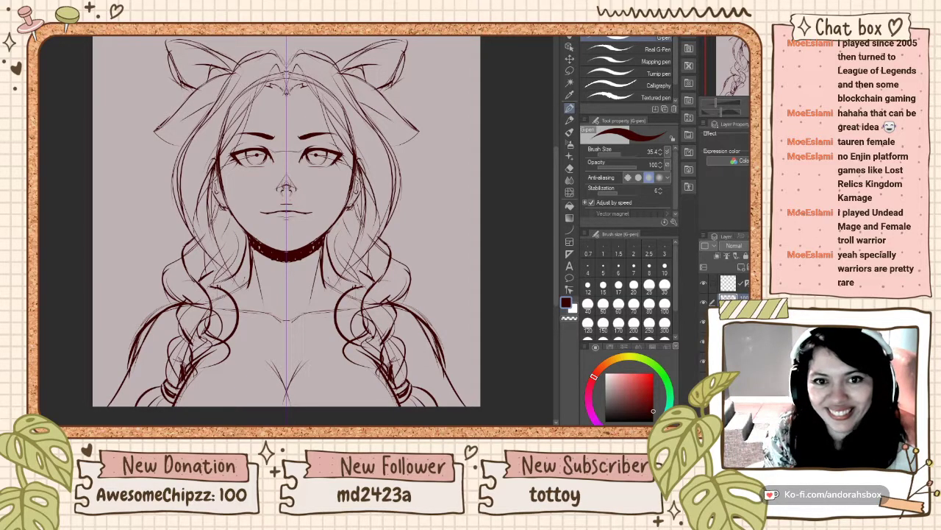
drag(170, 118, 156, 130)
key(ctrl+z)
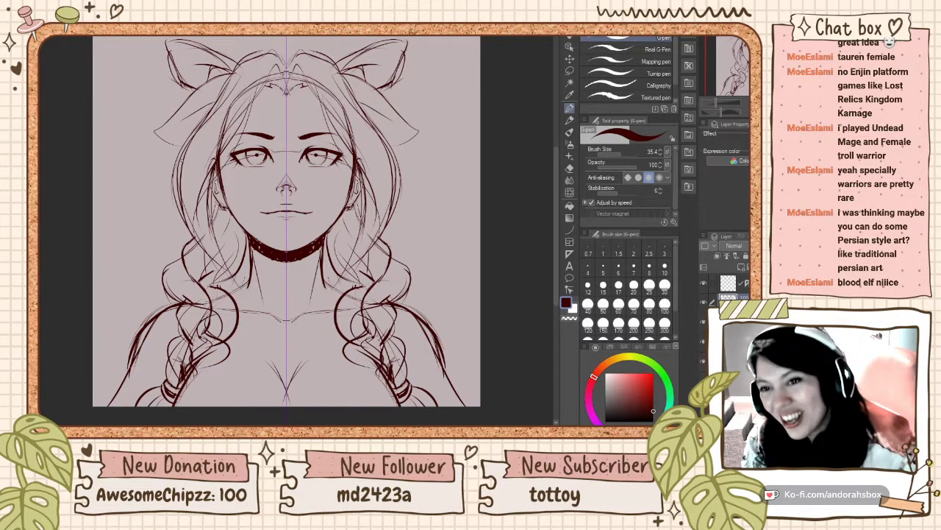
scroll(188, 158, down, 2)
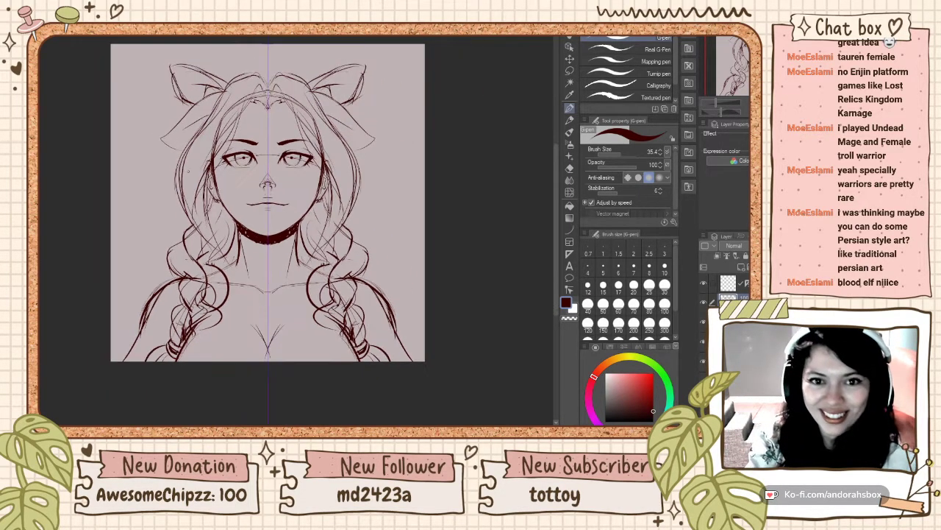
scroll(186, 119, up, 3)
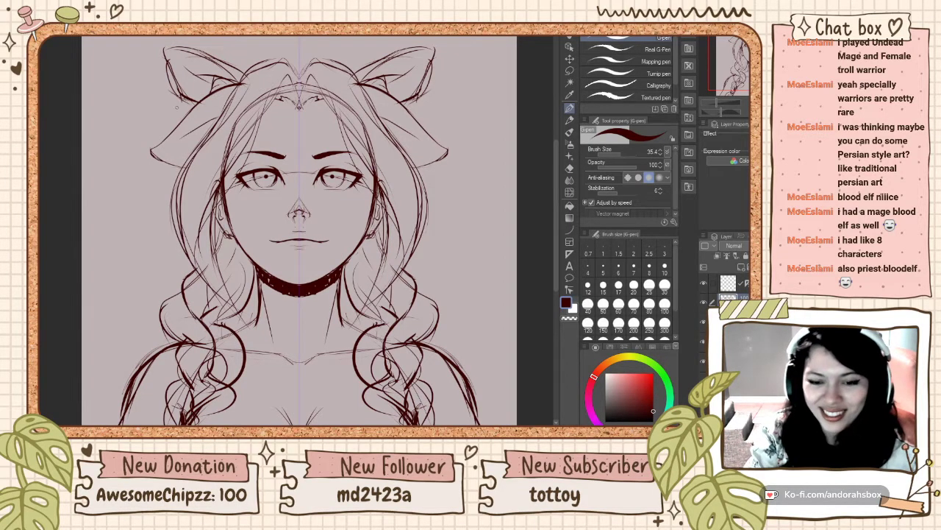
scroll(176, 108, down, 4)
scroll(177, 108, up, 4)
scroll(176, 107, down, 3)
scroll(177, 107, up, 2)
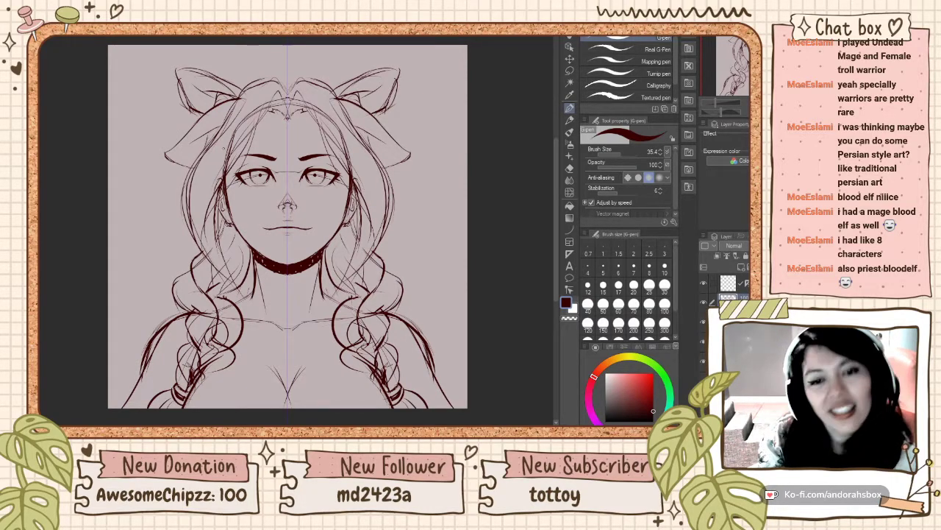
key(ctrl+minus)
key(ctrl+plus)
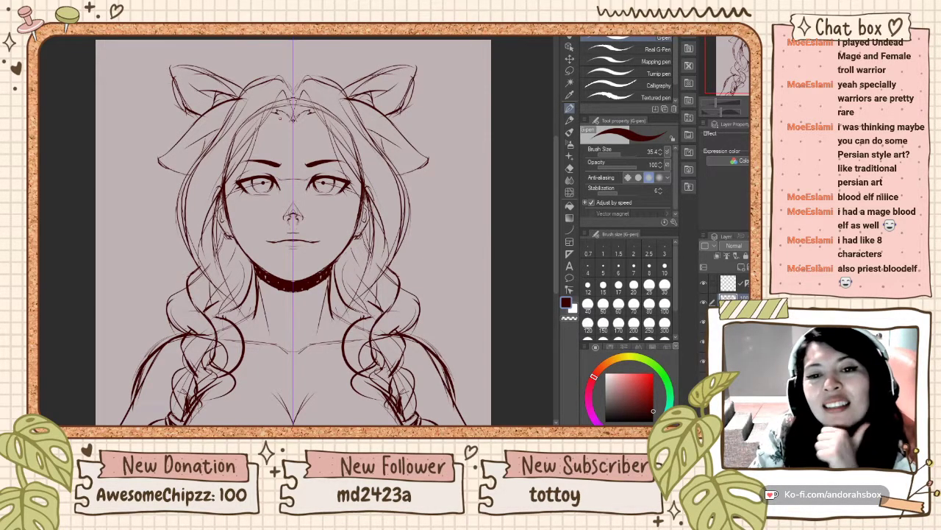
key(ctrl+minus)
key(ctrl+plus)
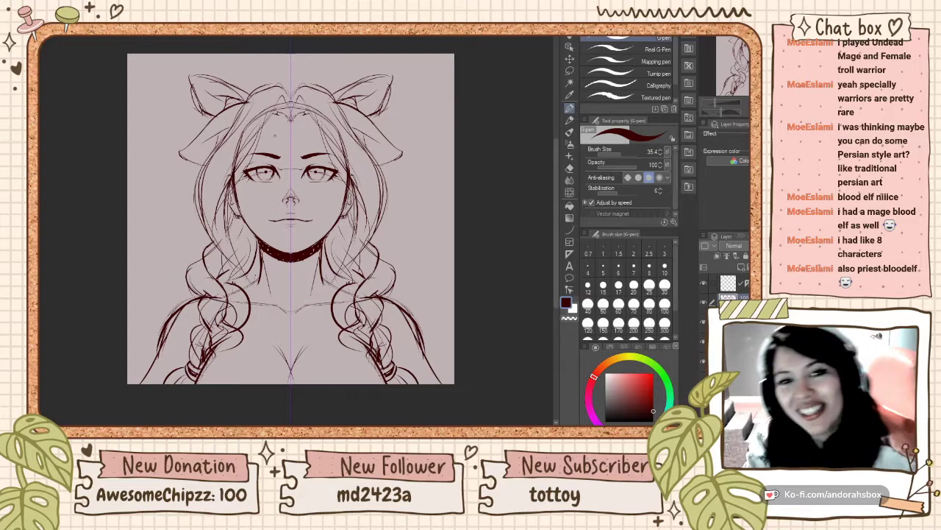
key(ctrl+plus)
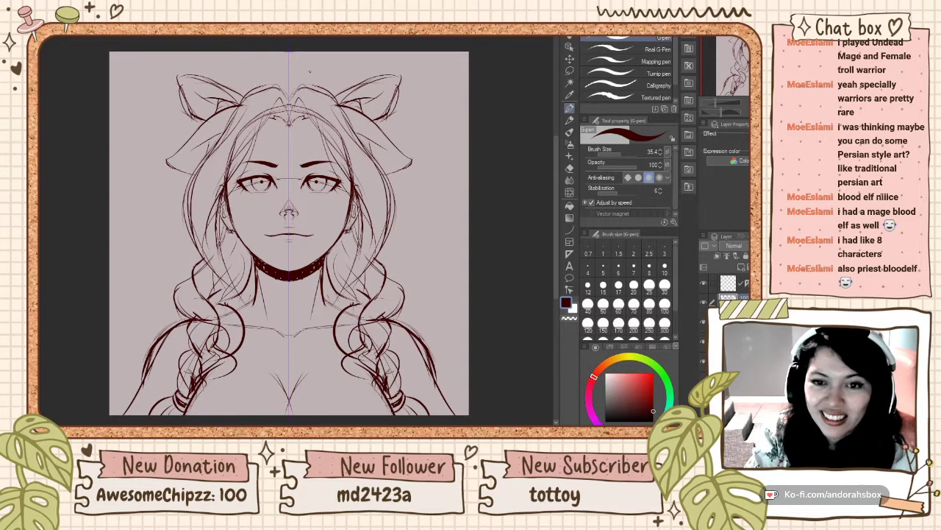
key(ctrl+minus)
key(ctrl+plus)
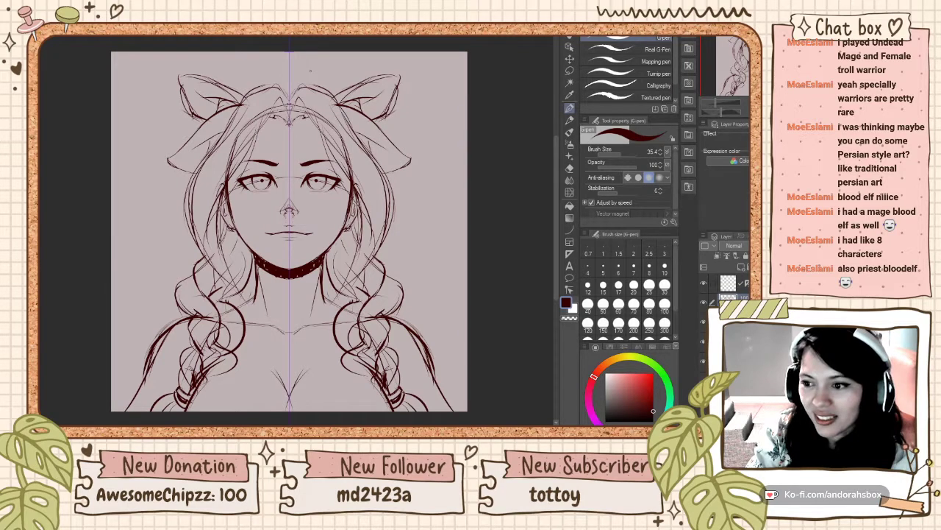
key(ctrl+minus)
key(ctrl+plus)
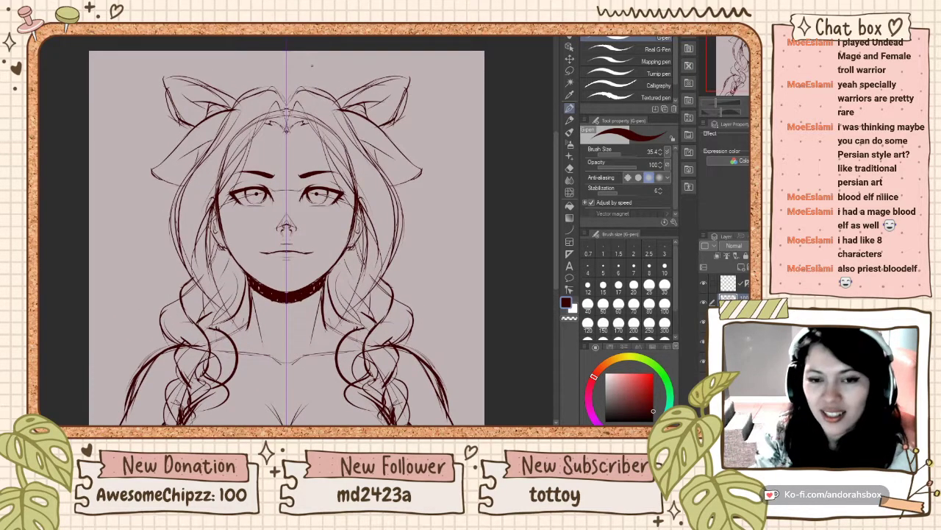
Step: Draw a pair of small mirrored horns in dark red on top of the head, just inside the upper ears
mouse_move(322, 92)
mouse_down()
mouse_move(331, 80)
mouse_move(339, 93)
mouse_up()
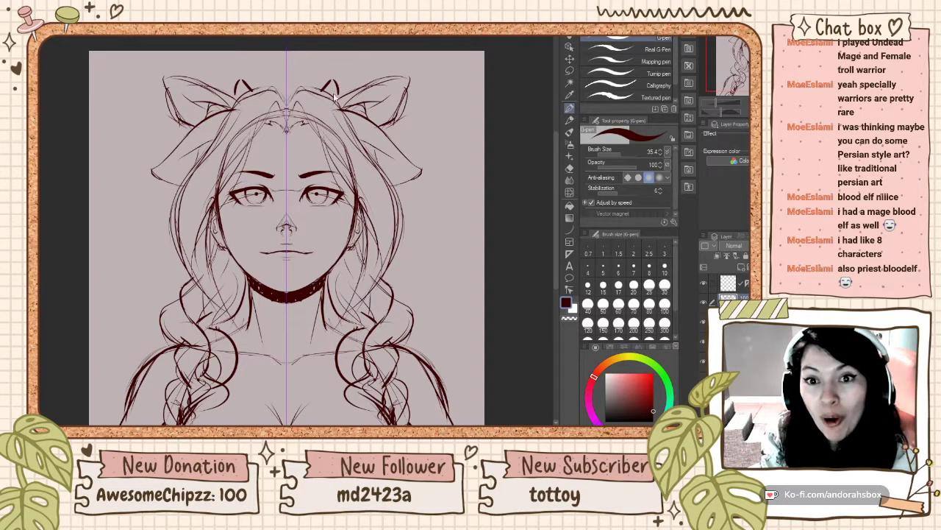
key(ctrl+z)
key(ctrl+z)
mouse_move(323, 92)
mouse_down()
mouse_move(333, 76)
mouse_move(344, 102)
mouse_up()
key(ctrl+z)
key(ctrl+z)
scroll(362, 71, down, 4)
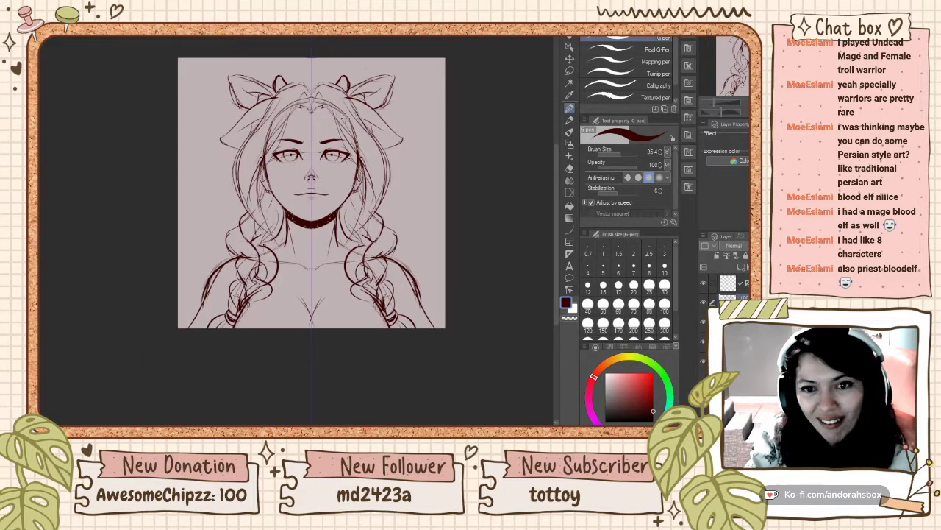
scroll(326, 142, up, 2)
scroll(353, 42, up, 2)
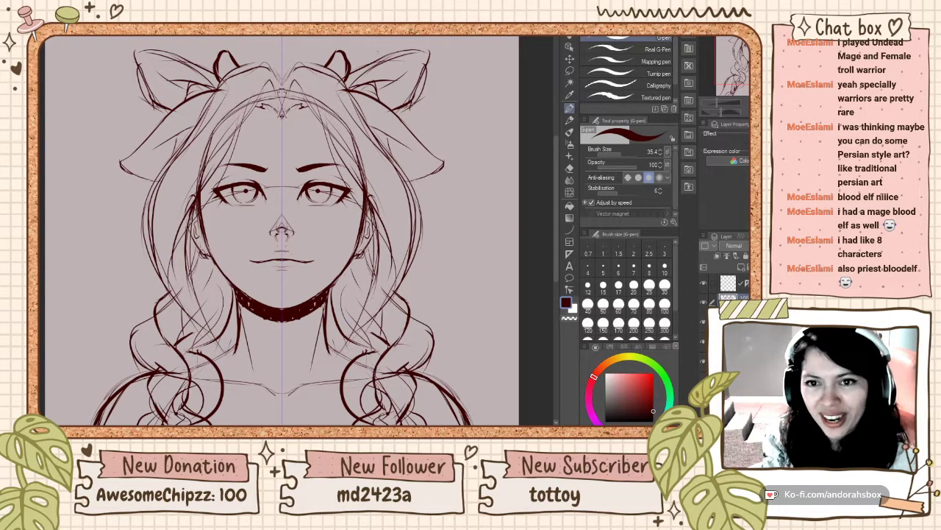
mouse_move(350, 76)
mouse_down()
mouse_move(396, 53)
mouse_move(433, 65)
mouse_move(424, 70)
mouse_up()
key(ctrl+z)
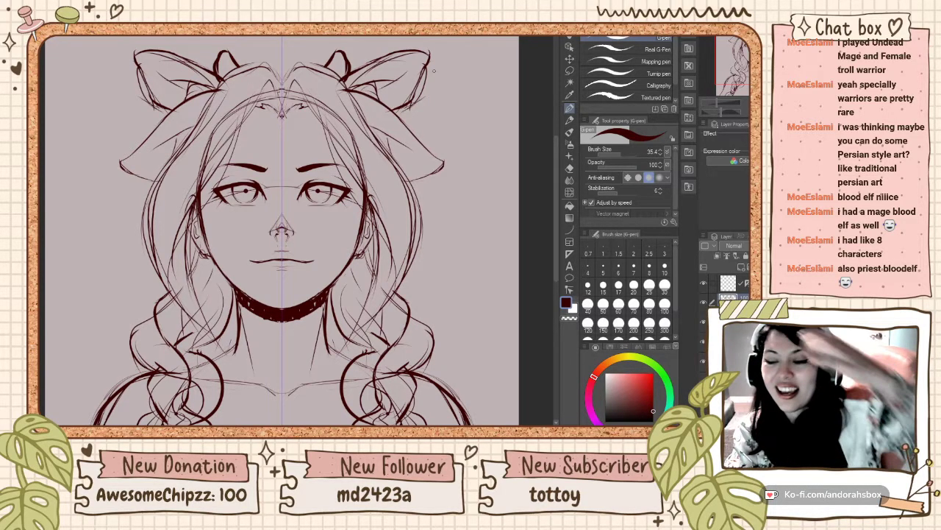
Step: Try a pair of mirrored dark hair strands running from the centre parting down over the forehead
key(ctrl+0)
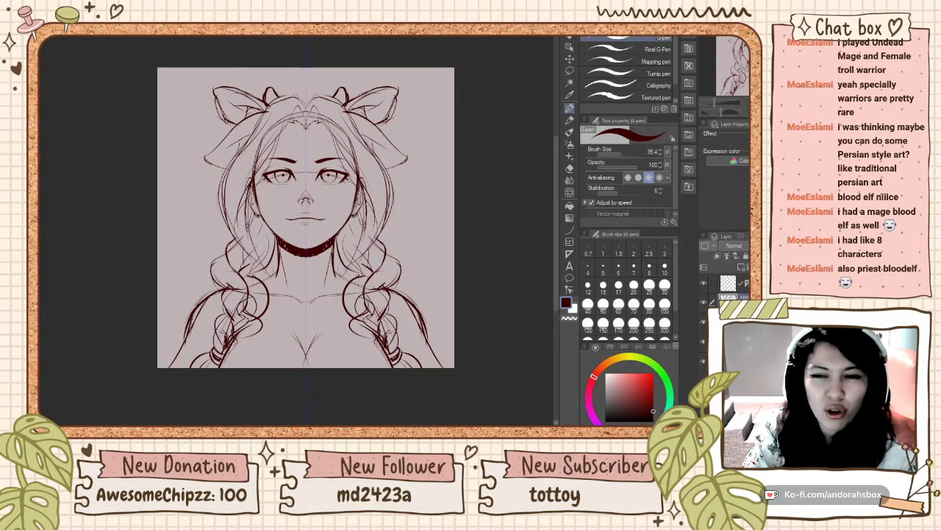
scroll(352, 153, up, 3)
scroll(351, 153, down, 3)
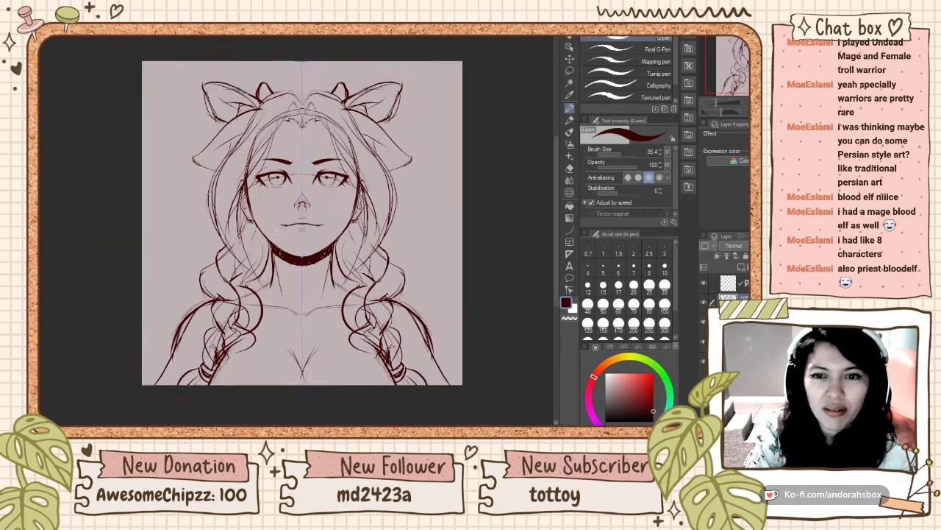
scroll(352, 153, up, 3)
key(ctrl+minus)
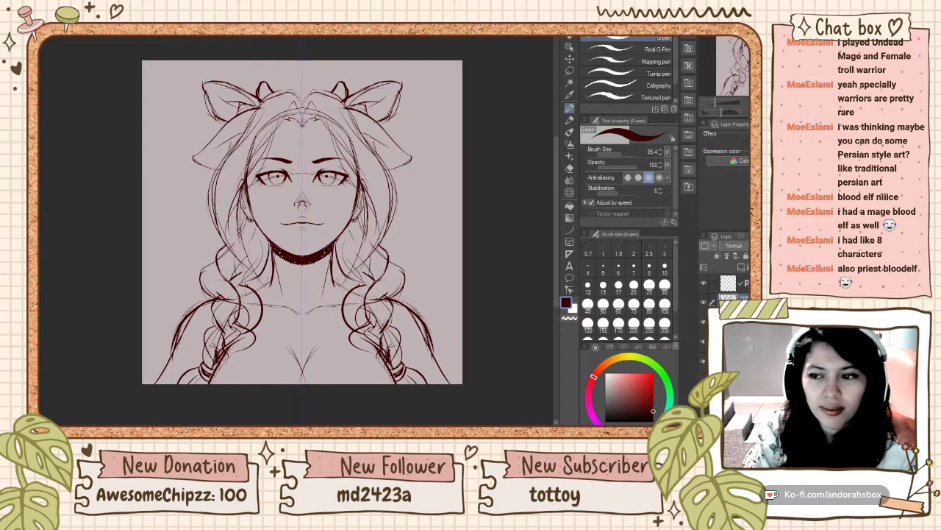
key(ctrl+plus)
key(ctrl+minus)
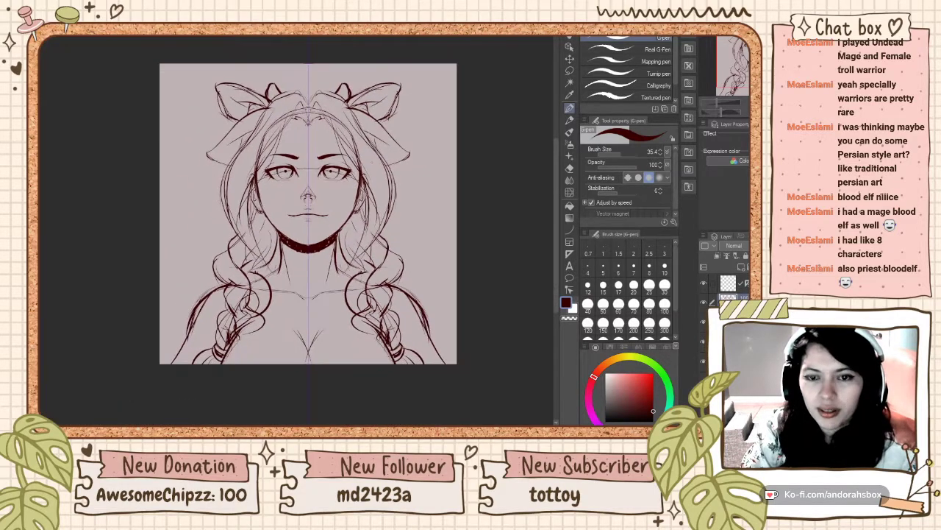
key(ctrl+plus)
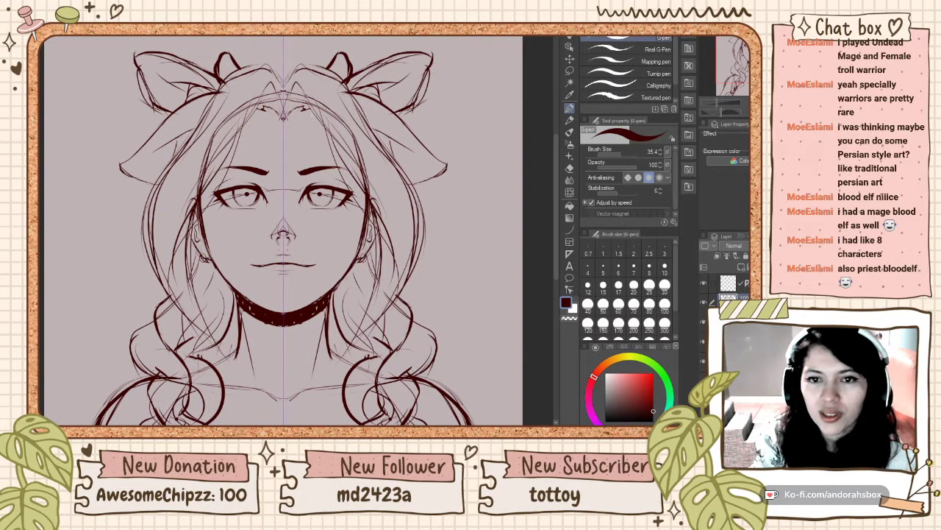
drag(296, 83, 326, 134)
key(ctrl+z)
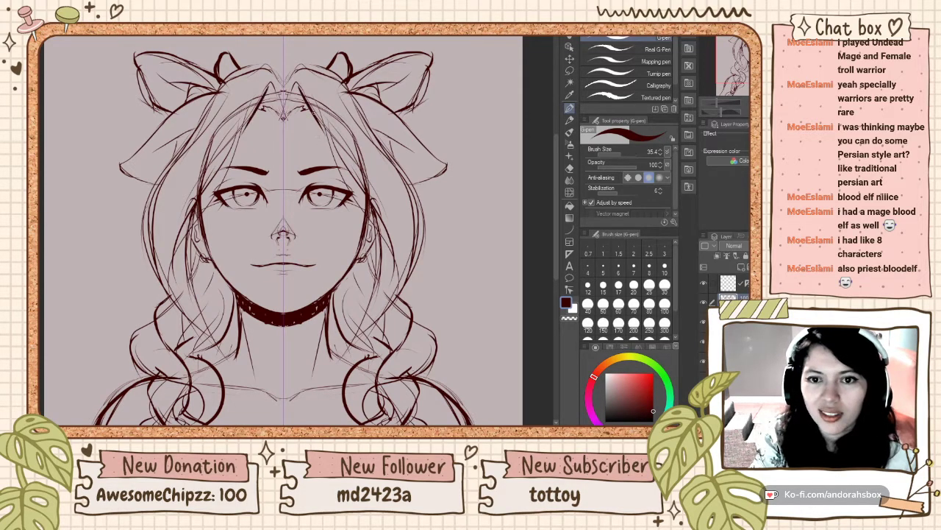
key(ctrl+z)
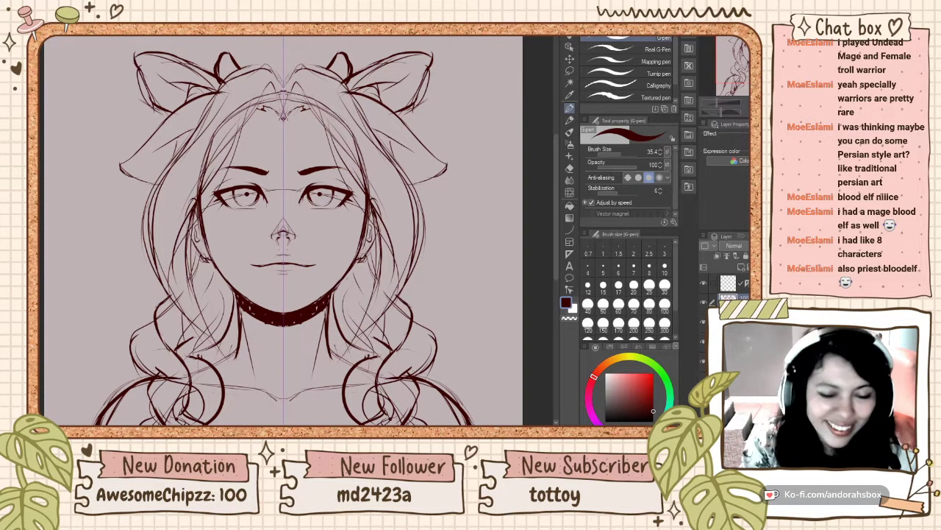
scroll(308, 82, down, 6)
scroll(309, 82, up, 4)
scroll(308, 82, down, 1)
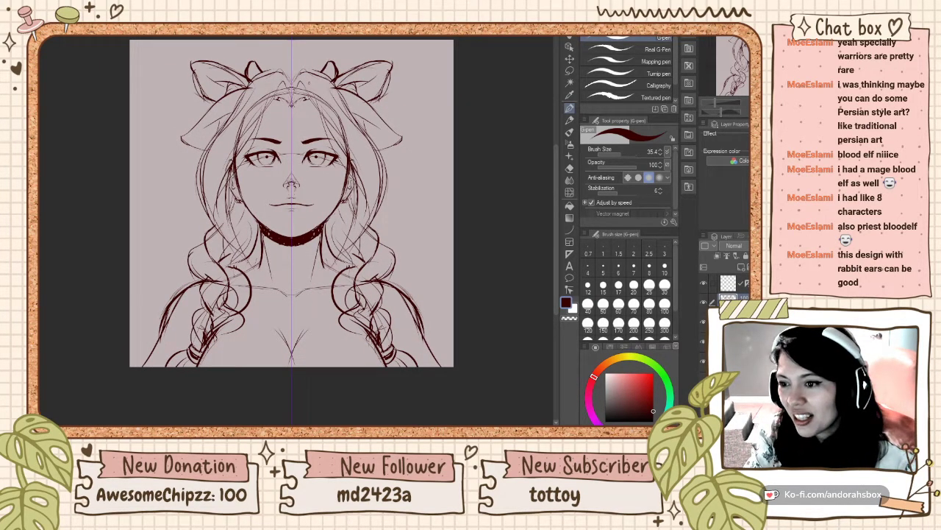
scroll(309, 83, down, 2)
scroll(302, 81, up, 2)
scroll(309, 85, down, 3)
scroll(300, 80, up, 3)
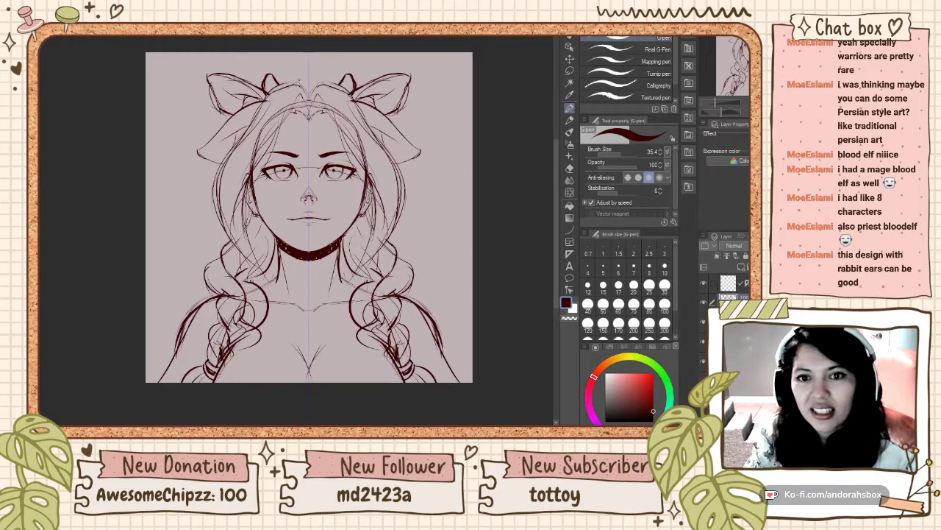
scroll(309, 217, down, 1)
scroll(305, 220, up, 1)
scroll(305, 220, down, 1)
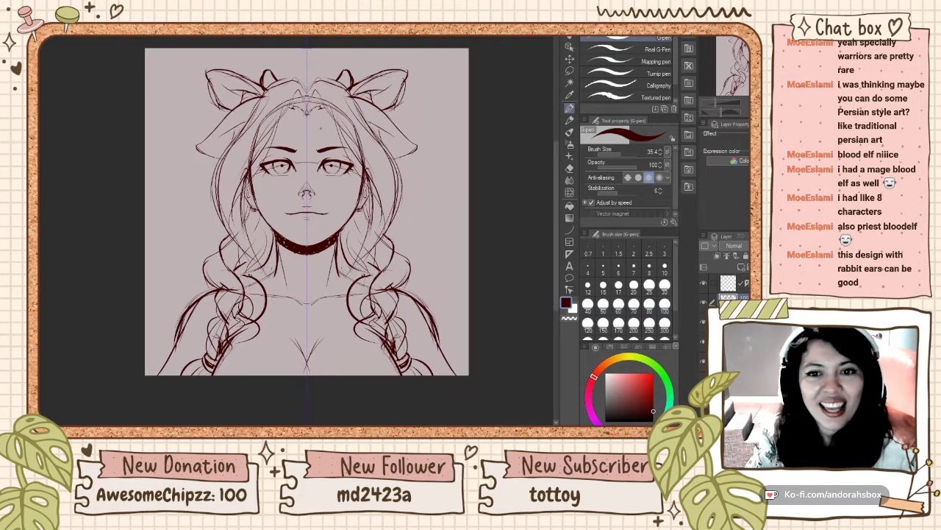
scroll(305, 221, up, 1)
scroll(286, 178, down, 1)
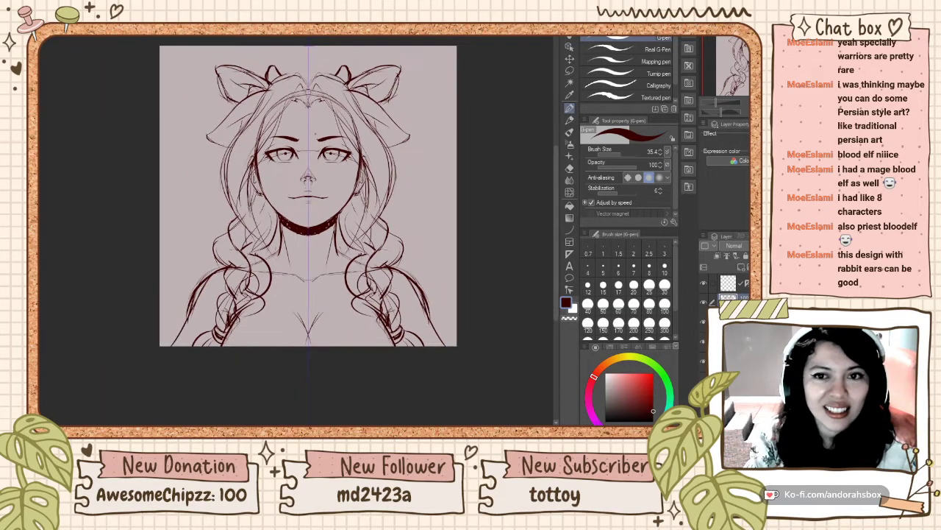
scroll(287, 178, down, 1)
scroll(287, 178, up, 1)
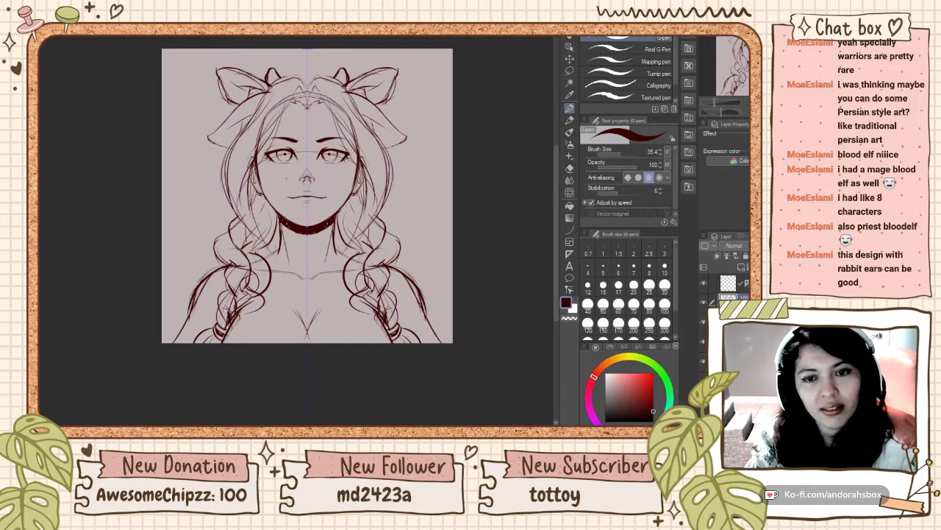
scroll(287, 177, up, 1)
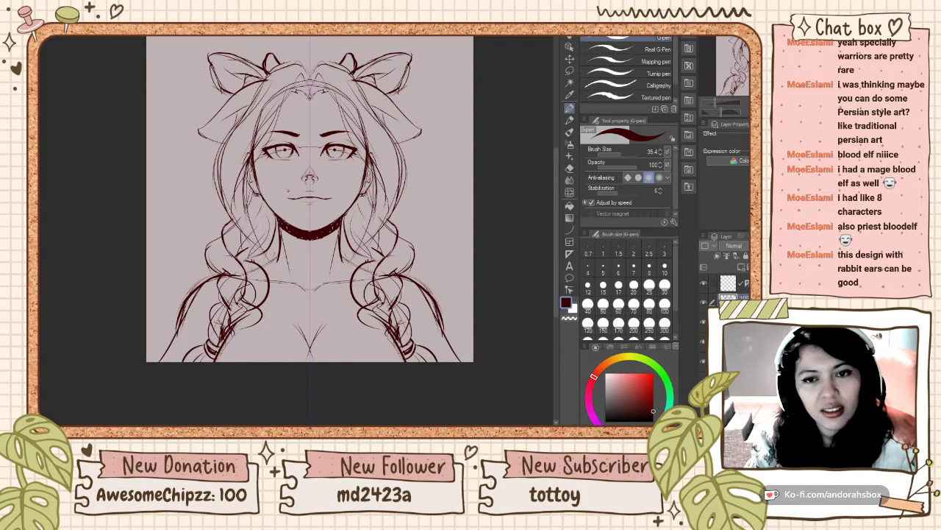
Step: Lasso the mirrored lower ends of the braids over the chest, delete the enclosed lines, and deselect
click(569, 70)
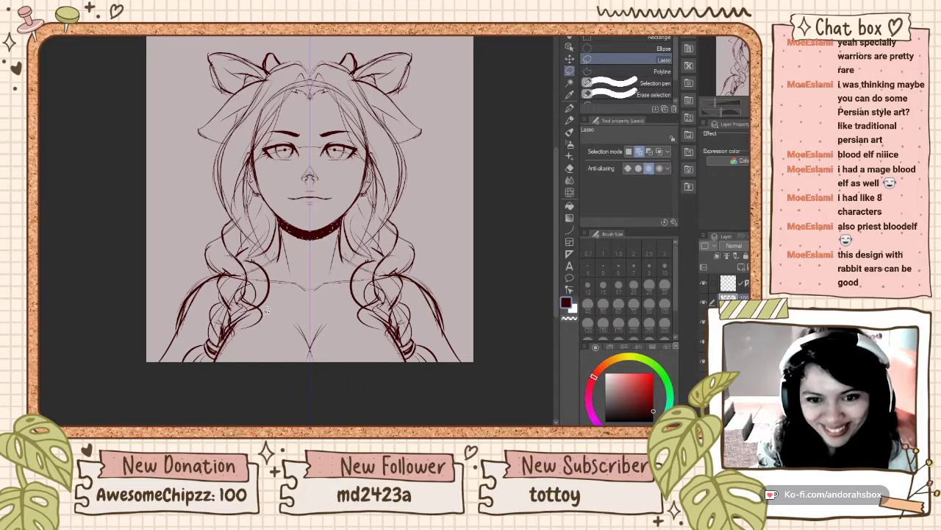
mouse_move(261, 316)
mouse_down()
mouse_move(214, 336)
mouse_move(268, 370)
mouse_move(264, 317)
mouse_up()
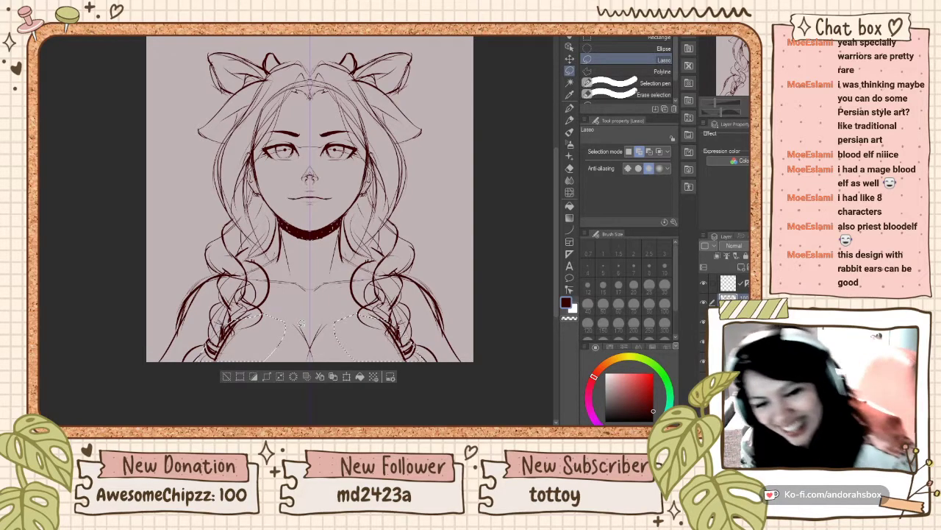
click(293, 377)
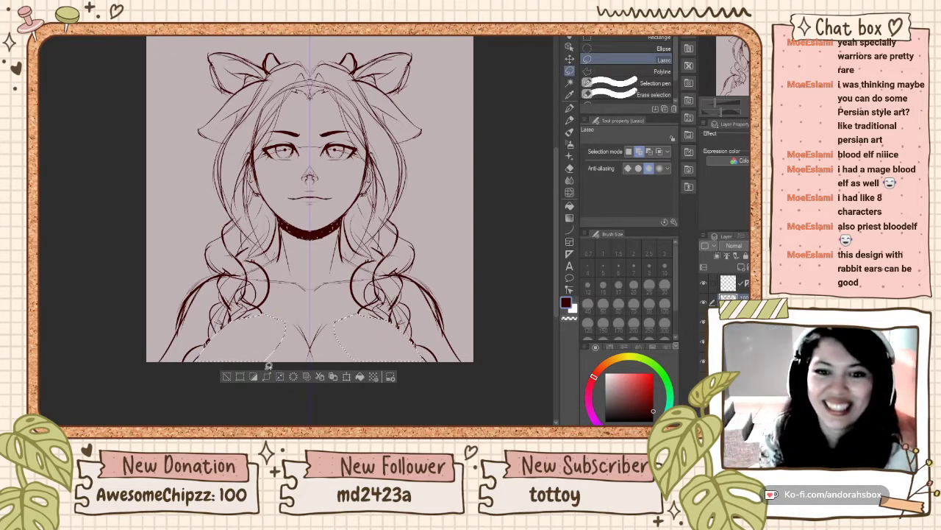
click(227, 376)
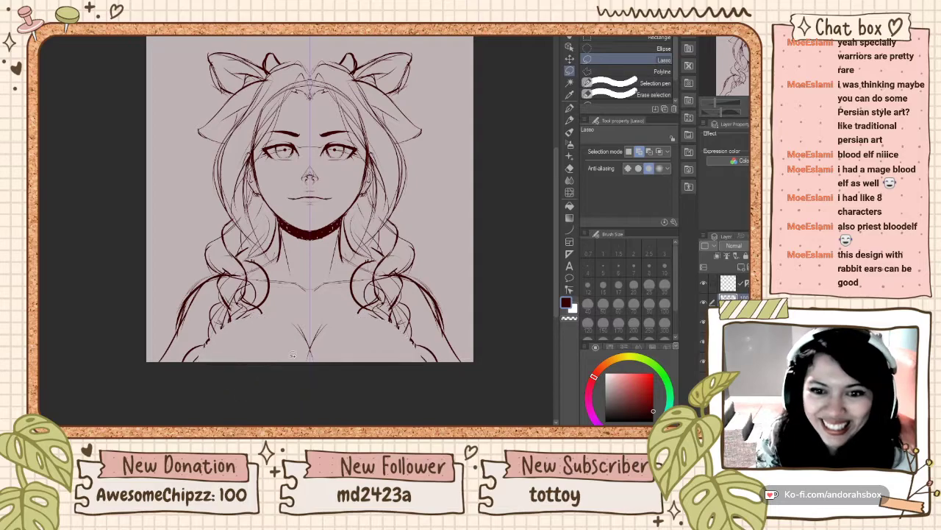
Step: Switch to the G-pen and try mirrored dark strokes along the outer arms and beside the neck
click(570, 108)
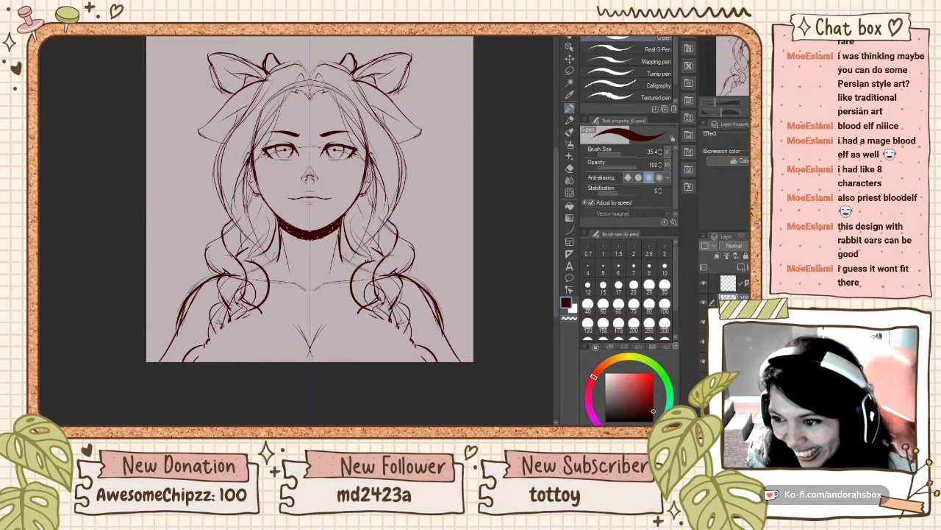
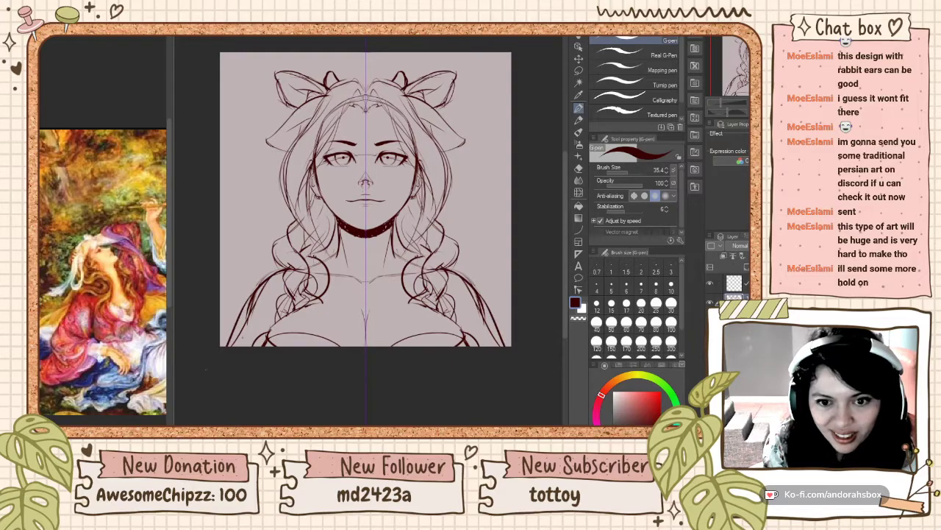
drag(247, 311, 199, 366)
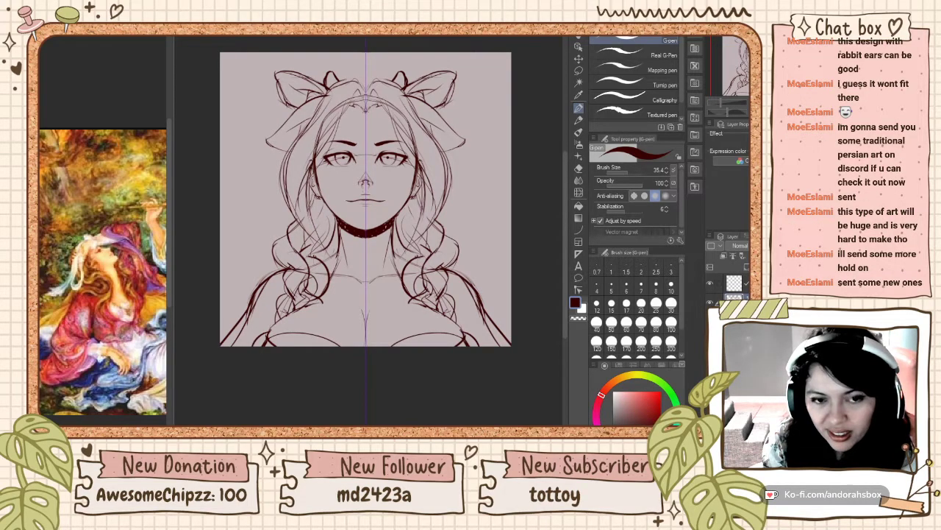
click(150, 200)
mouse_move(155, 221)
mouse_down()
mouse_move(41, 222)
mouse_move(110, 196)
mouse_move(156, 200)
mouse_up()
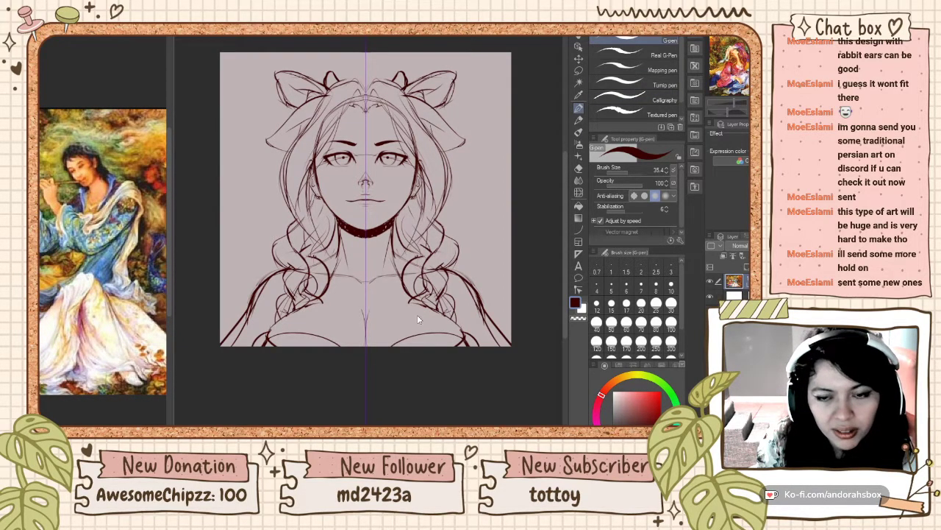
click(389, 248)
mouse_move(398, 235)
mouse_down()
mouse_move(415, 230)
mouse_move(419, 249)
mouse_move(402, 267)
mouse_up()
key(ctrl+z)
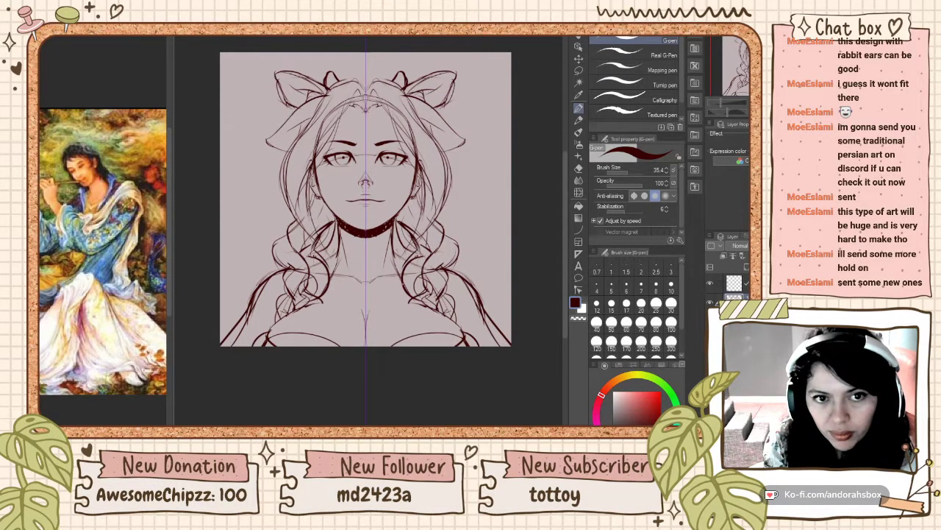
Step: Look over the figures in the painting reference and undo the last strokes beside the neck and along the arms
click(92, 280)
scroll(110, 255, down, 3)
scroll(67, 256, down, 1)
scroll(66, 255, up, 1)
drag(52, 257, 79, 257)
scroll(58, 257, up, 4)
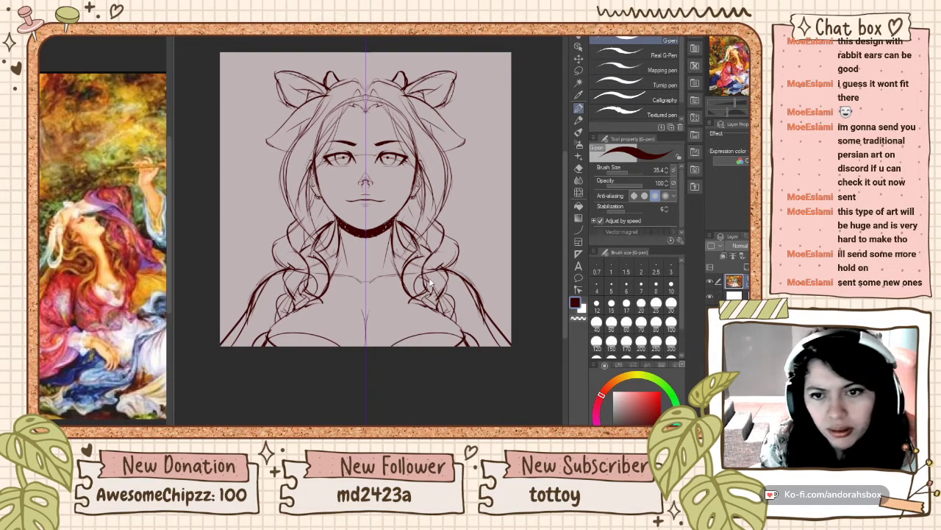
click(404, 253)
key(ctrl+z)
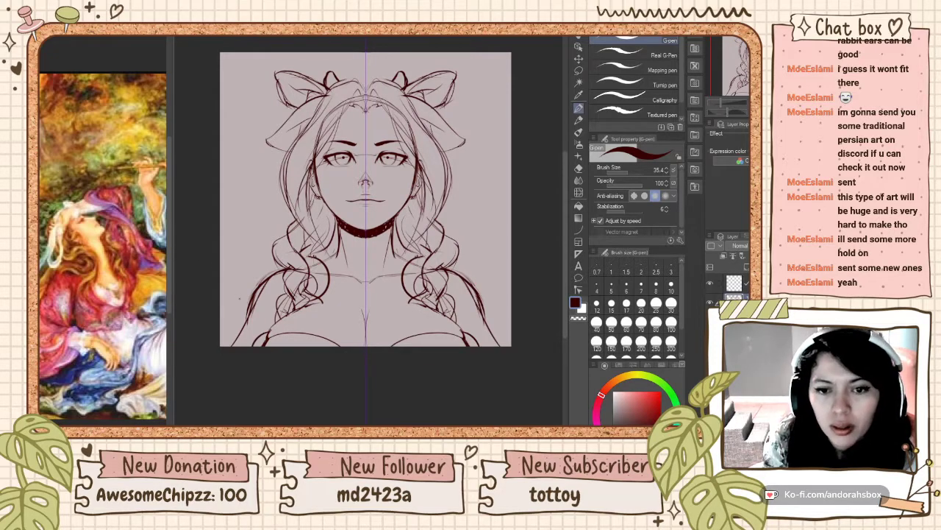
Step: Redraw the mirrored outer arm lines and add loose dark hair strands beside the neck and at the braids' lower ends
drag(250, 305, 207, 366)
drag(341, 238, 325, 291)
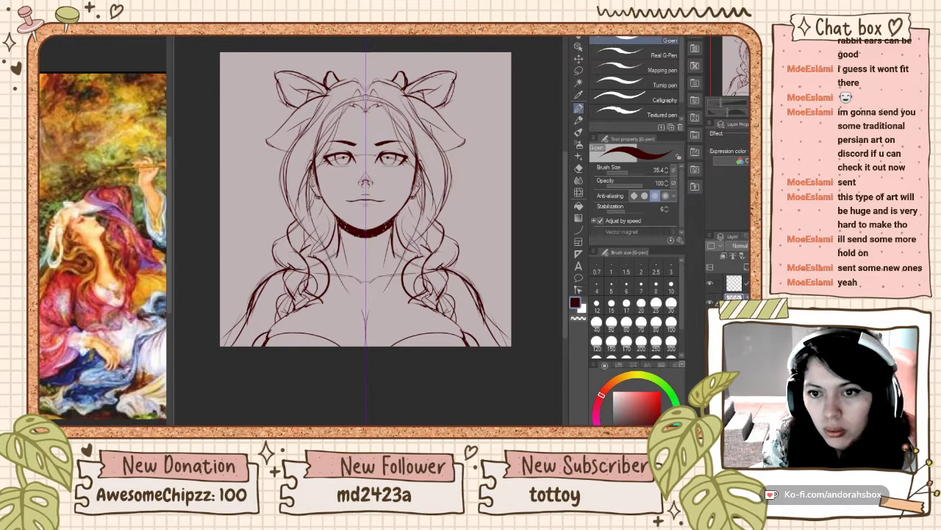
key(ctrl+z)
drag(394, 246, 406, 271)
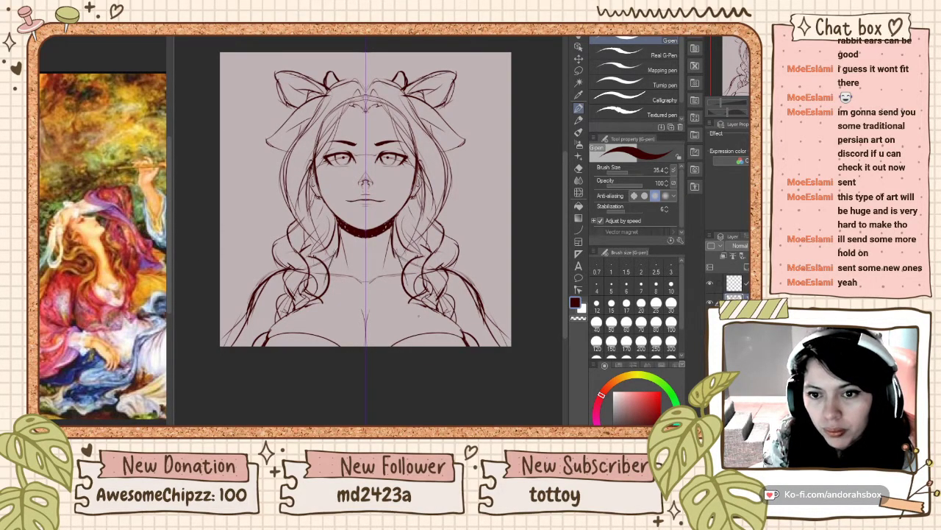
drag(329, 276, 325, 291)
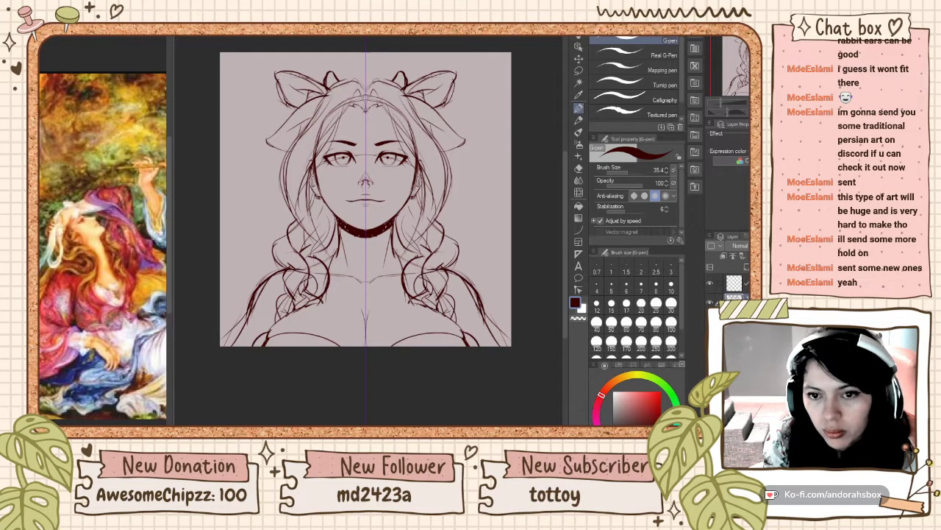
drag(411, 254, 408, 288)
mouse_move(405, 240)
mouse_down()
mouse_move(411, 258)
mouse_move(404, 244)
mouse_up()
drag(441, 294, 452, 328)
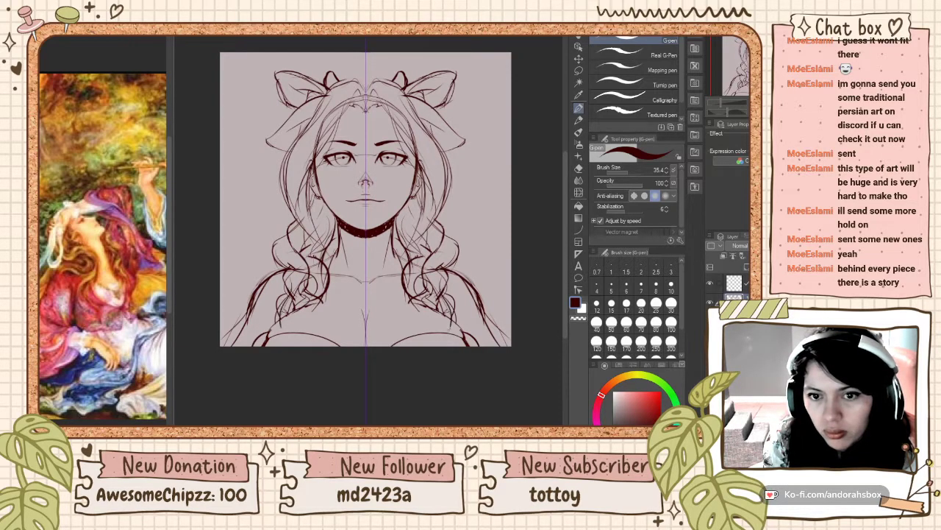
Step: Draw mirrored sleeve curves from the braids down over the upper arms, with small round knots at the outer ends of the neckline
drag(450, 289, 477, 335)
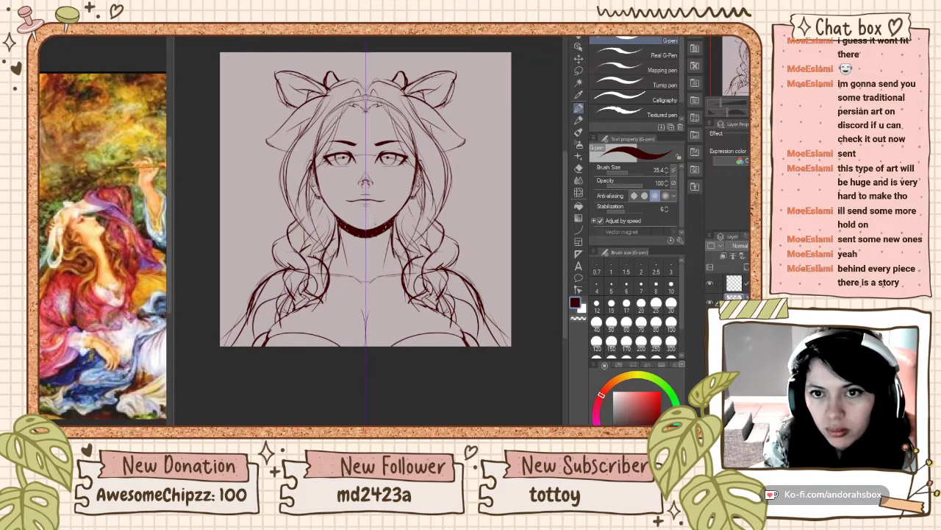
key(ctrl+z)
drag(448, 290, 474, 325)
drag(277, 302, 240, 346)
key(ctrl+z)
drag(295, 301, 264, 322)
mouse_move(451, 305)
mouse_down()
mouse_move(478, 330)
mouse_move(477, 342)
mouse_move(506, 345)
mouse_up()
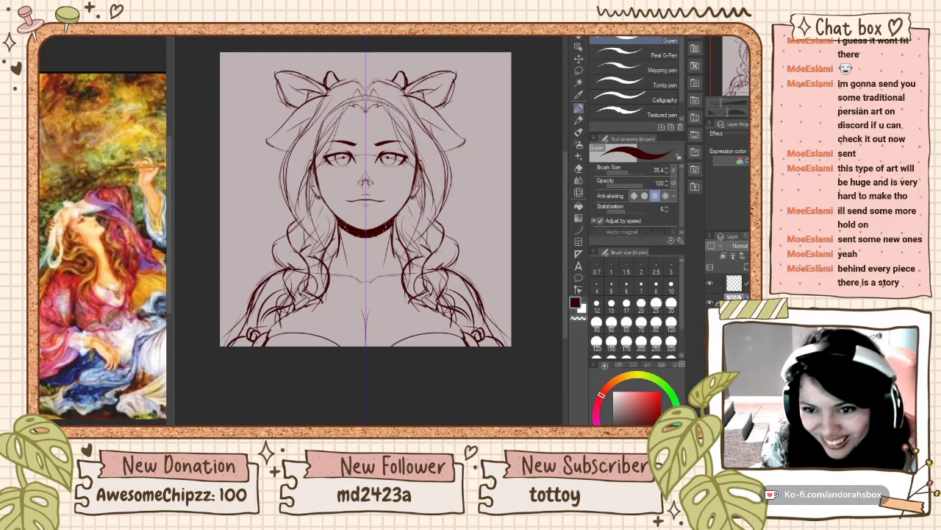
Step: Draw mirrored long wavy hair strands flowing from behind the braids over the shoulders to the canvas's side edges
drag(284, 187, 246, 247)
key(ctrl+z)
mouse_move(273, 185)
mouse_down()
mouse_move(279, 214)
mouse_move(241, 269)
mouse_up()
key(ctrl+z)
drag(282, 197, 234, 257)
mouse_move(260, 225)
mouse_down()
mouse_move(240, 258)
mouse_move(244, 291)
mouse_move(220, 273)
mouse_up()
drag(220, 315, 226, 325)
drag(243, 272, 220, 269)
drag(220, 310, 219, 328)
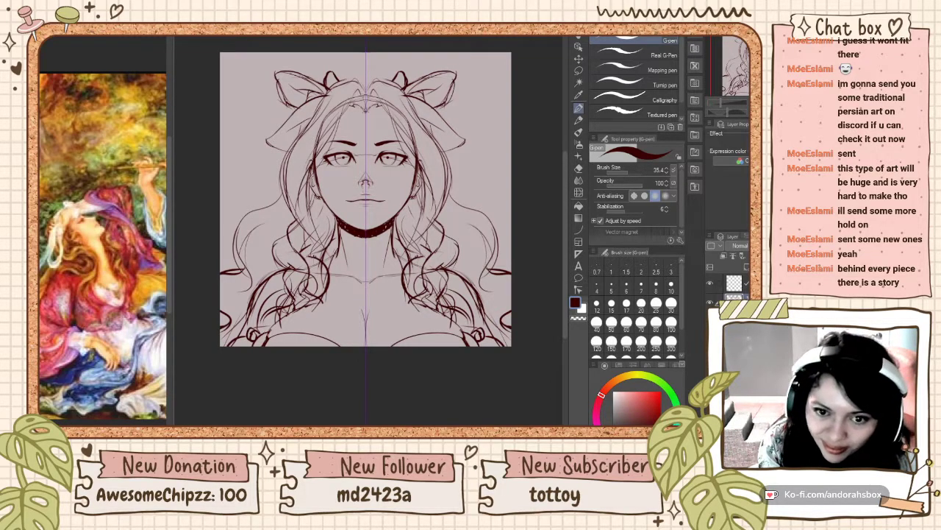
drag(270, 336, 284, 349)
key(ctrl+z)
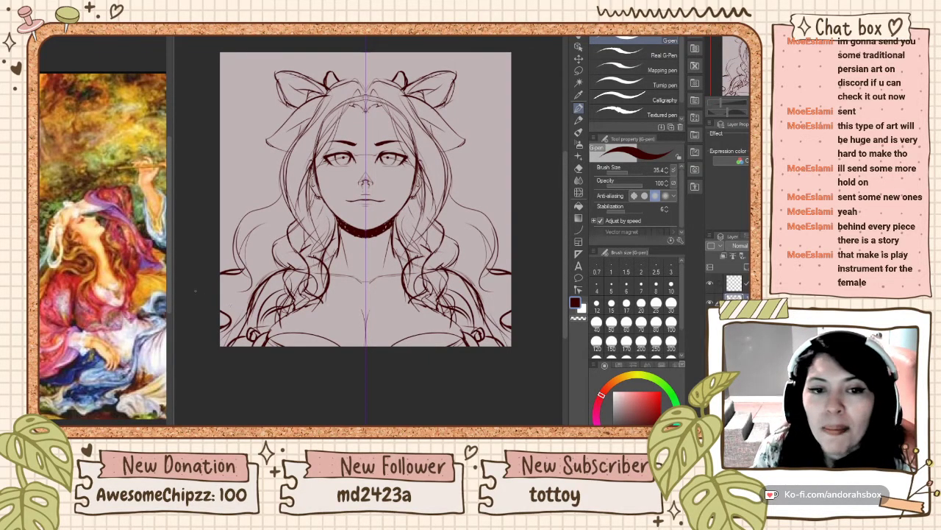
Step: Examine the flute player and the reclining woman in the painting reference, both up close and as a whole composition
click(157, 296)
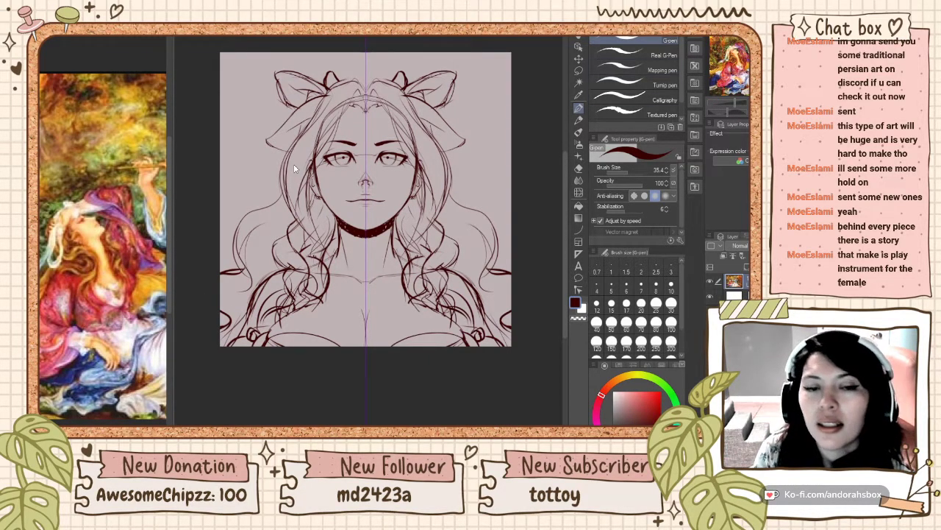
drag(167, 119, 306, 142)
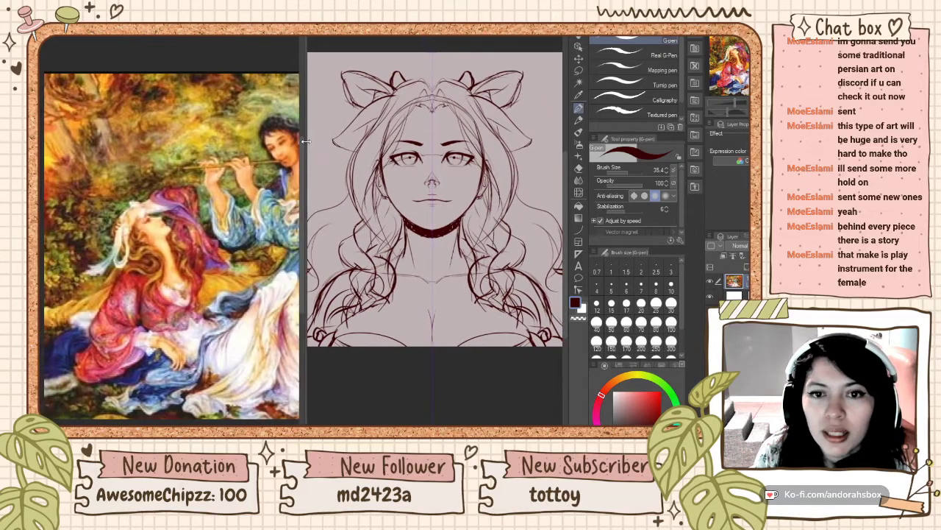
scroll(160, 228, down, 2)
scroll(235, 174, up, 1)
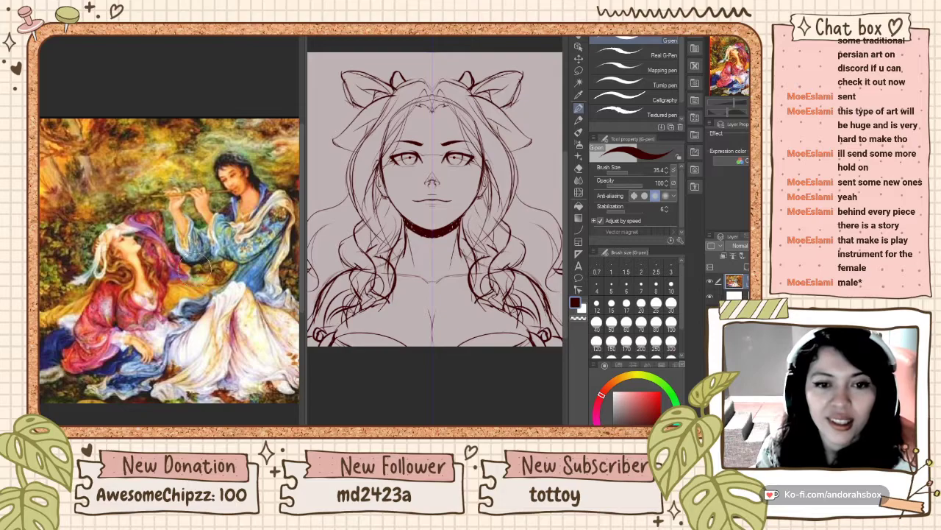
scroll(202, 265, down, 2)
scroll(207, 210, down, 1)
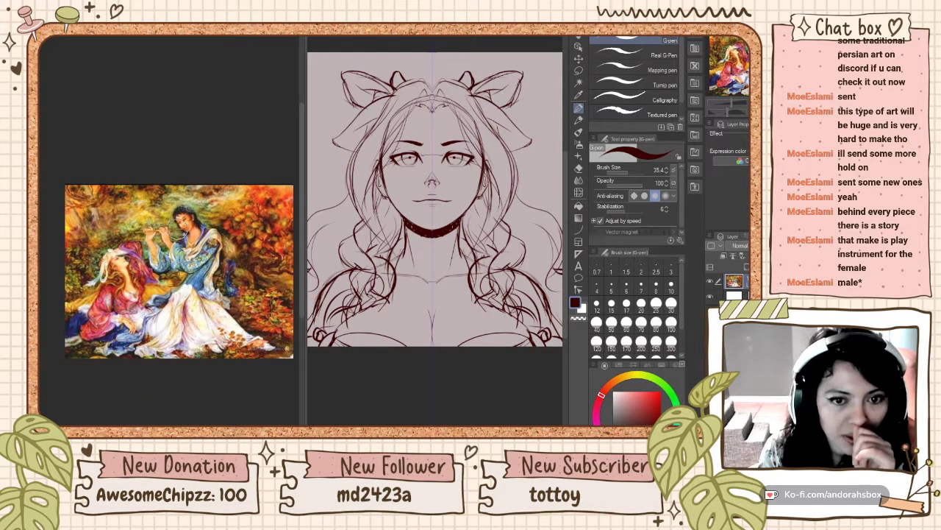
scroll(175, 228, up, 1)
scroll(179, 271, up, 1)
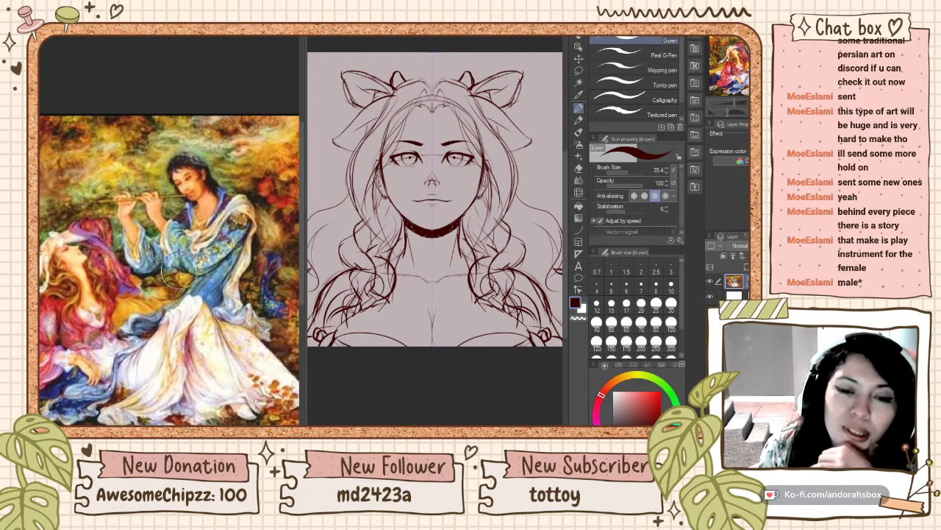
scroll(176, 276, down, 1)
scroll(144, 287, up, 1)
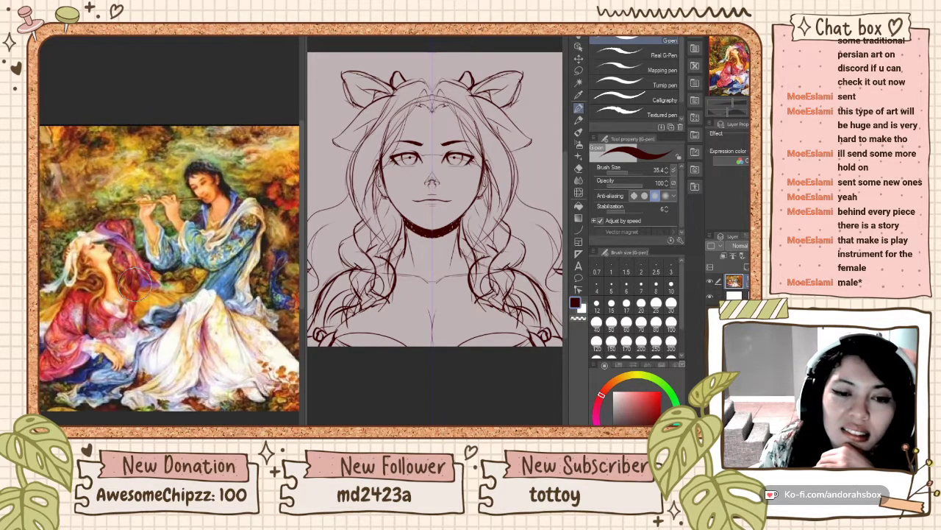
scroll(136, 288, up, 1)
scroll(137, 287, down, 2)
scroll(141, 287, up, 1)
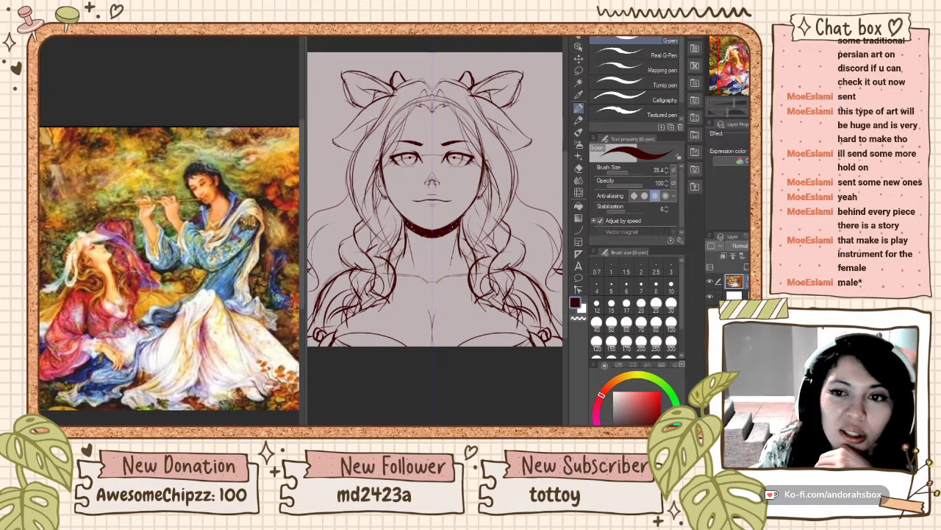
drag(303, 188, 227, 188)
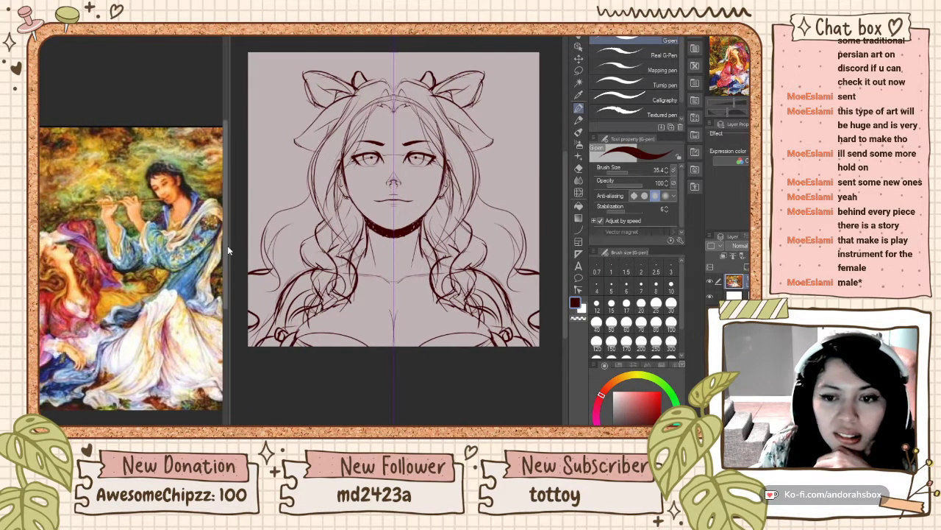
scroll(154, 285, down, 1)
scroll(153, 282, down, 1)
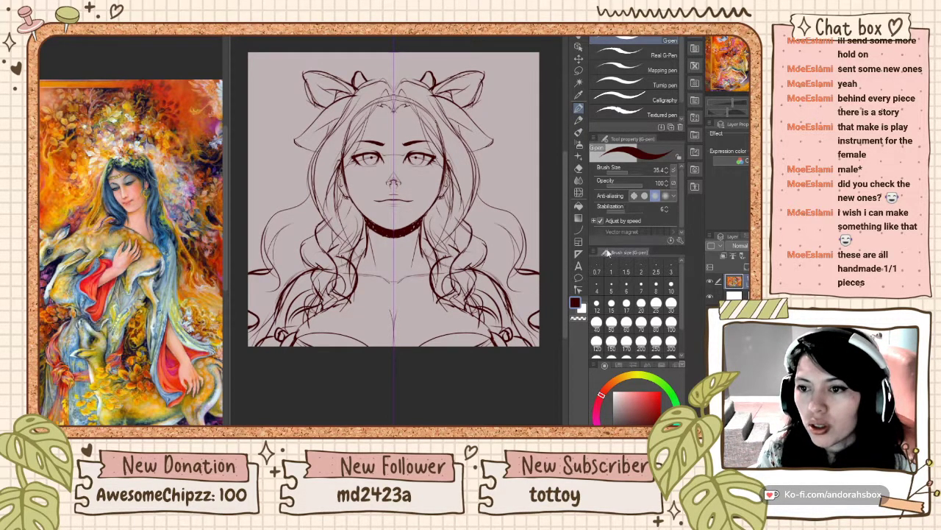
Step: Review the sketch as a whole and study the headband, earring and hair of the flower-crowned woman in the painting reference
scroll(399, 348, down, 3)
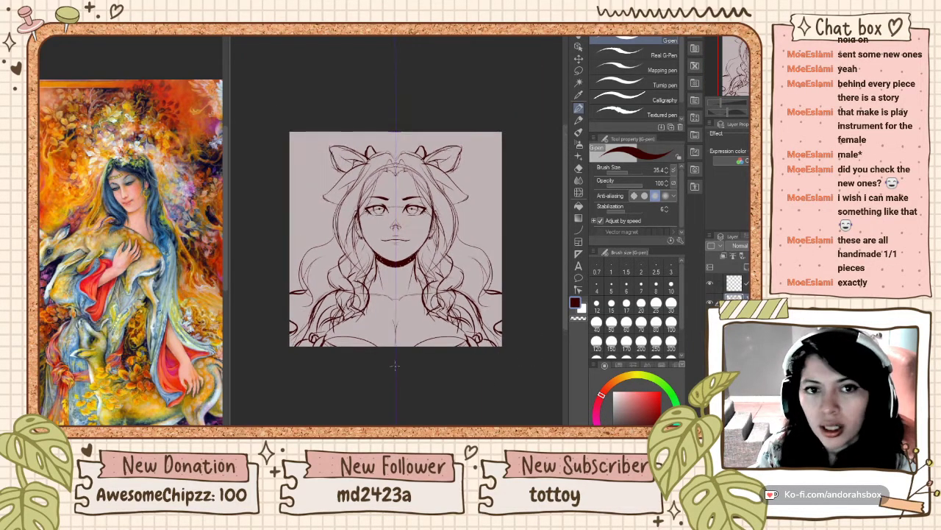
scroll(350, 279, up, 4)
scroll(359, 331, down, 2)
scroll(428, 224, up, 2)
scroll(427, 225, down, 1)
scroll(423, 242, up, 2)
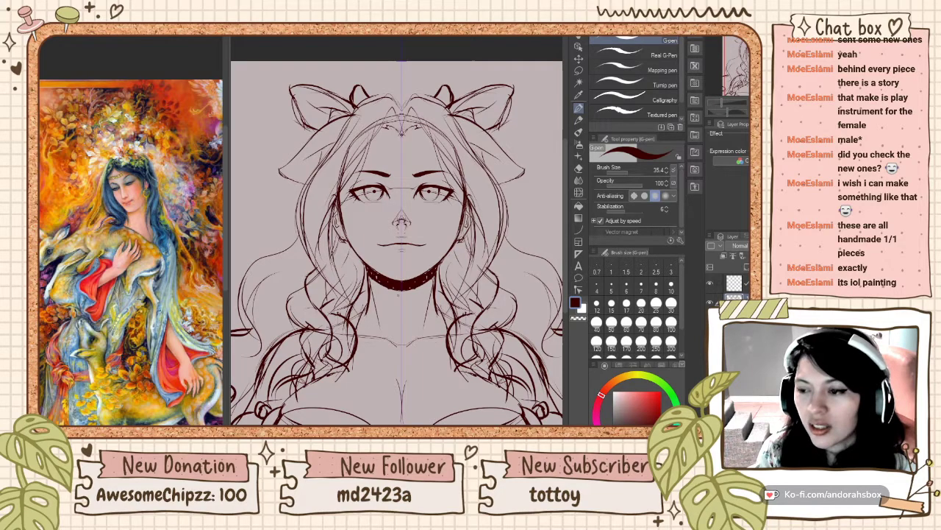
scroll(419, 257, down, 2)
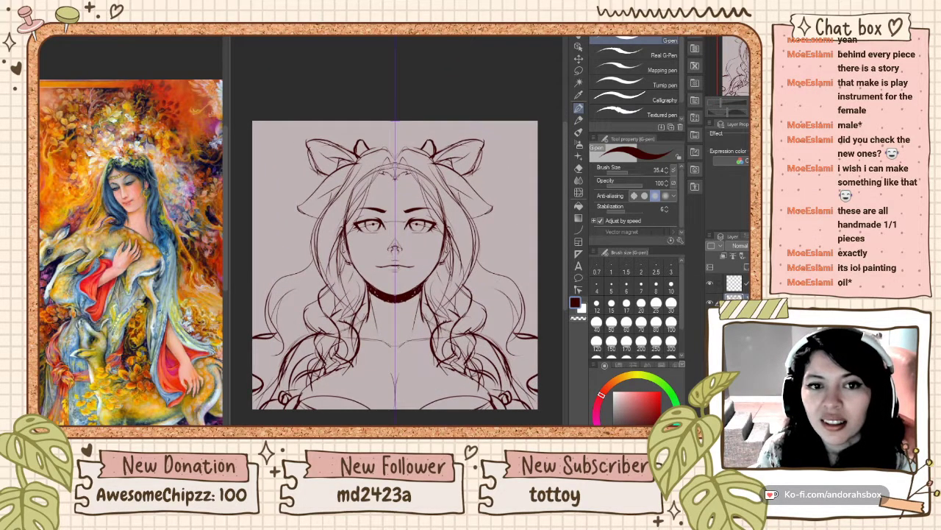
scroll(390, 266, down, 2)
scroll(383, 242, up, 2)
scroll(431, 214, up, 1)
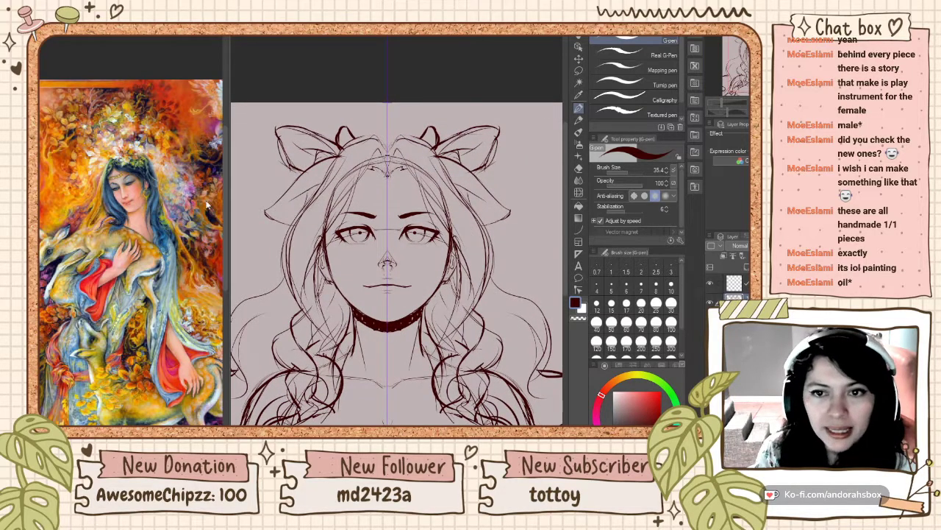
scroll(112, 223, up, 3)
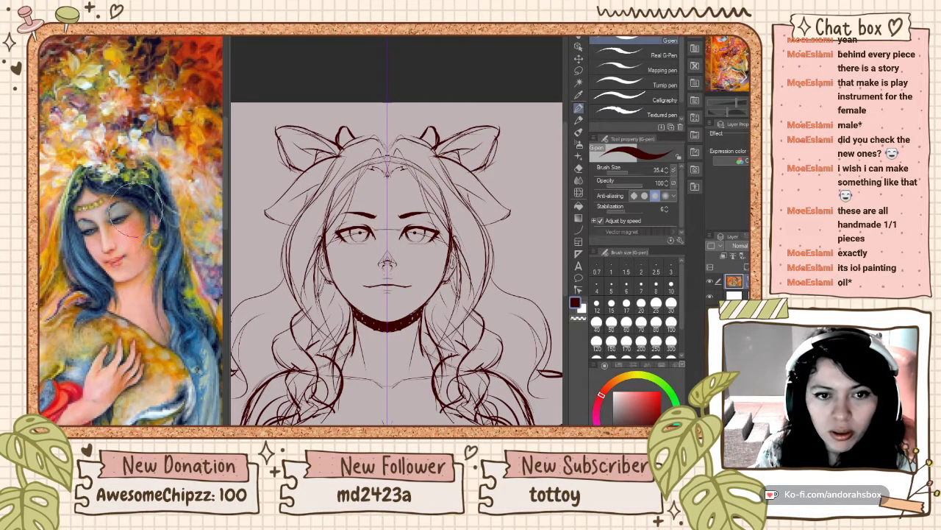
scroll(112, 223, down, 3)
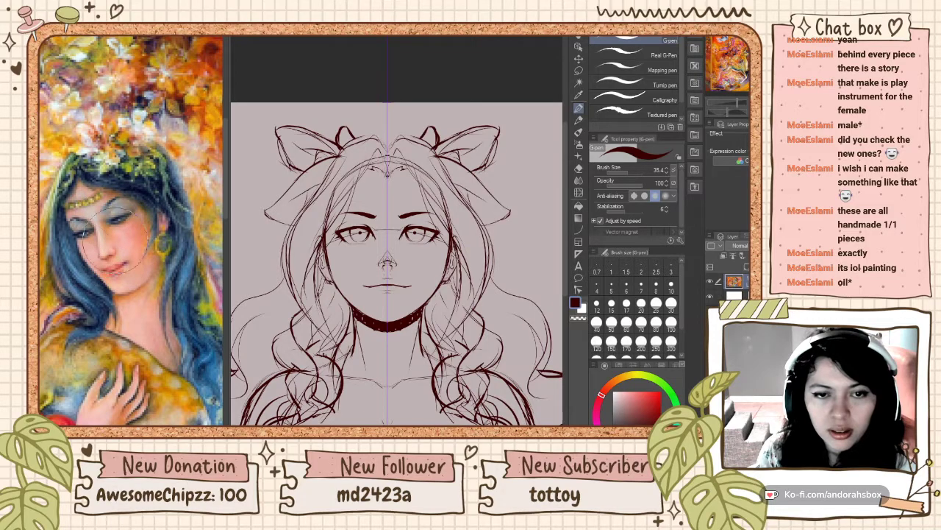
scroll(387, 262, down, 2)
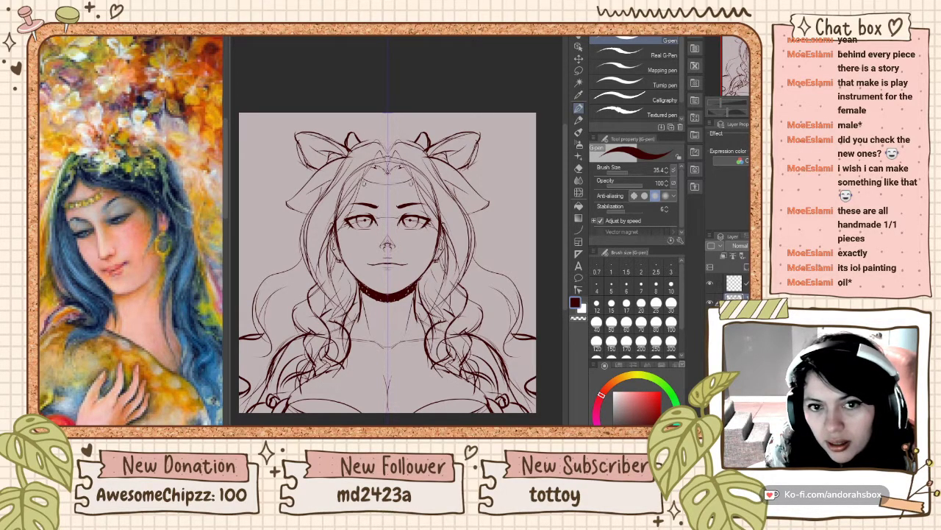
Step: Draw mirrored headband beads across the forehead below the hair parting and dangling earrings below the ears
drag(365, 181, 364, 184)
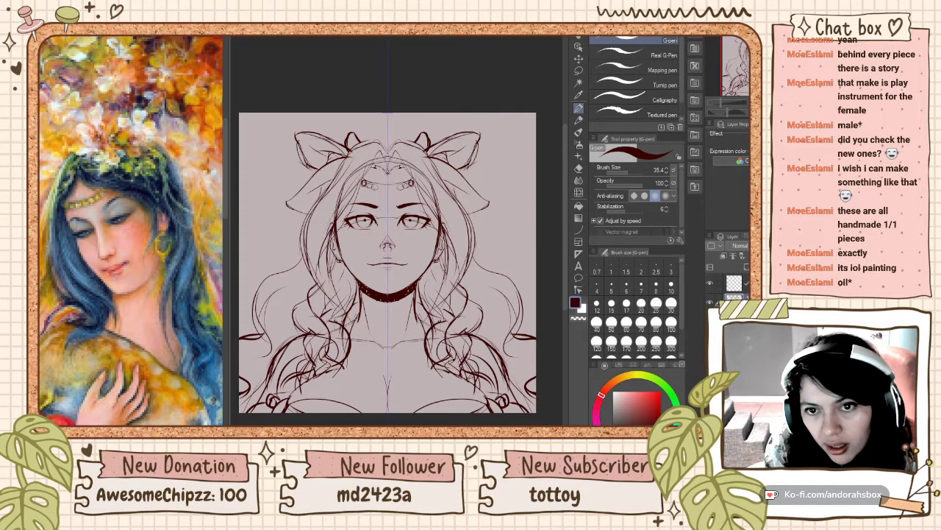
drag(380, 182, 381, 185)
scroll(412, 170, up, 2)
scroll(412, 169, down, 2)
scroll(412, 169, up, 2)
scroll(412, 169, down, 2)
scroll(440, 270, up, 2)
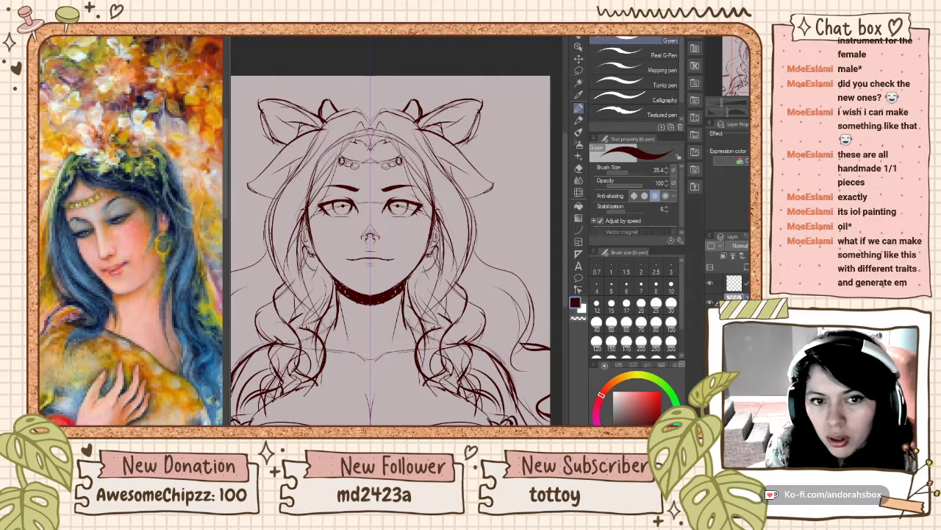
mouse_move(429, 247)
mouse_down()
mouse_move(435, 264)
mouse_move(425, 278)
mouse_up()
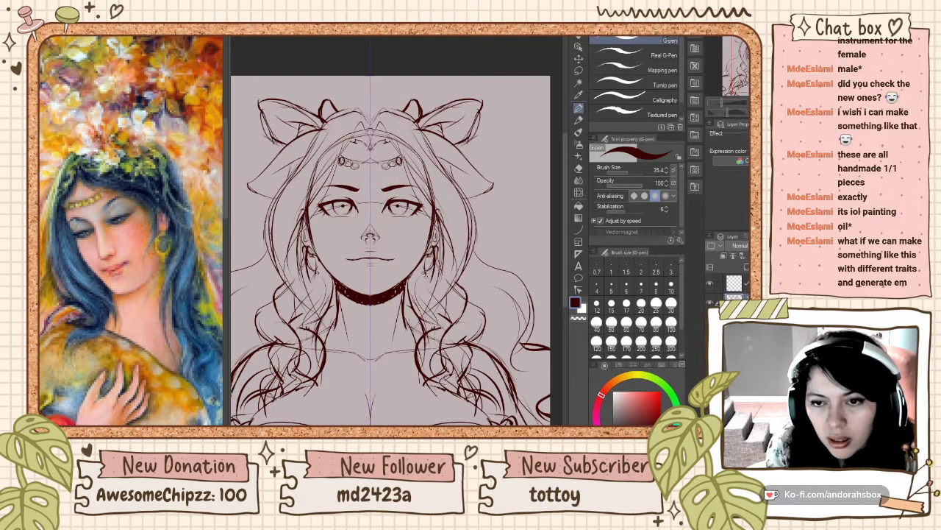
Step: Refine the dangling earrings beside the jaw with a short mirrored G-pen stroke
mouse_move(427, 277)
mouse_down()
mouse_move(429, 296)
mouse_move(434, 278)
mouse_up()
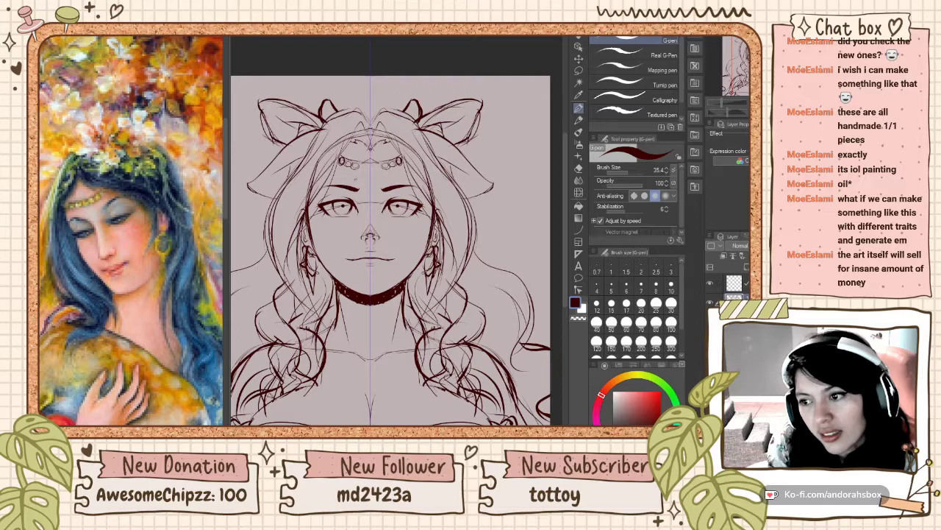
Step: Try sketching a small pendant shape at the center of the forehead chain
scroll(353, 177, down, 4)
scroll(353, 177, up, 3)
scroll(353, 177, down, 3)
scroll(353, 176, up, 2)
scroll(375, 235, up, 2)
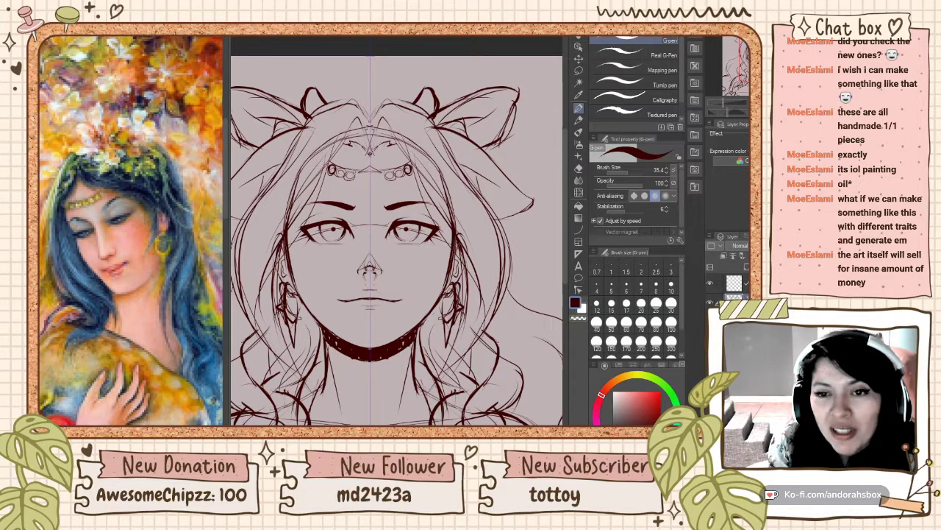
mouse_move(367, 168)
mouse_down()
mouse_move(354, 194)
mouse_move(369, 194)
mouse_up()
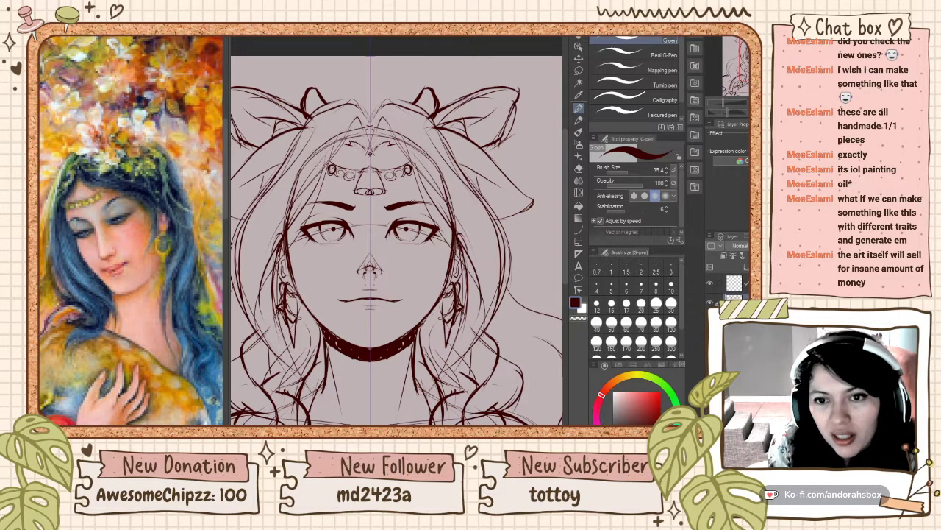
scroll(400, 152, down, 3)
scroll(401, 152, up, 2)
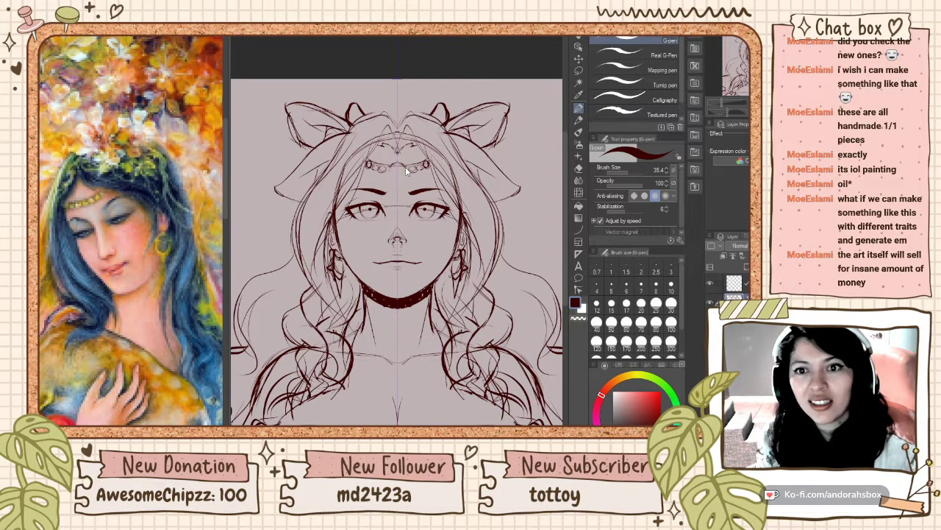
Step: Sketch the forehead chain as a continuous mirrored row of round beads meeting at the center line
scroll(408, 173, up, 2)
scroll(385, 170, up, 1)
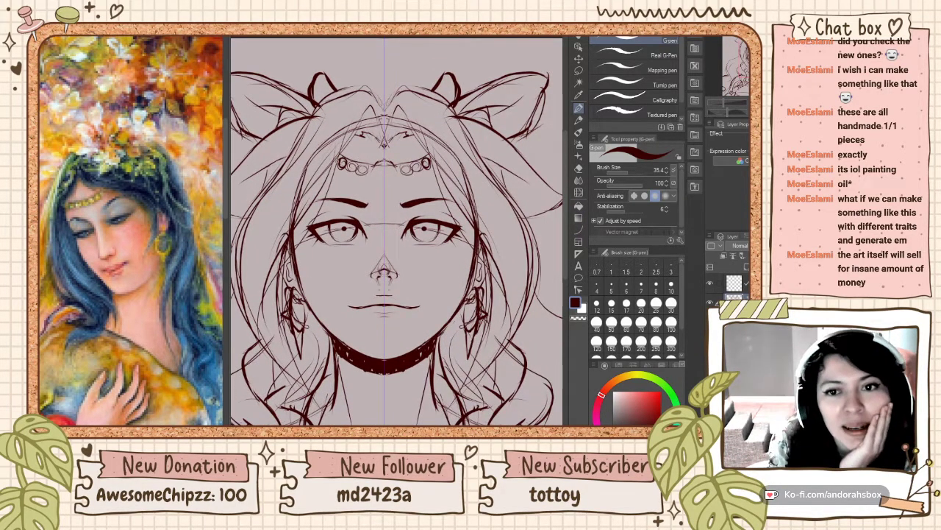
mouse_move(355, 172)
mouse_down()
mouse_move(407, 168)
mouse_move(375, 170)
mouse_move(386, 174)
mouse_move(387, 199)
mouse_up()
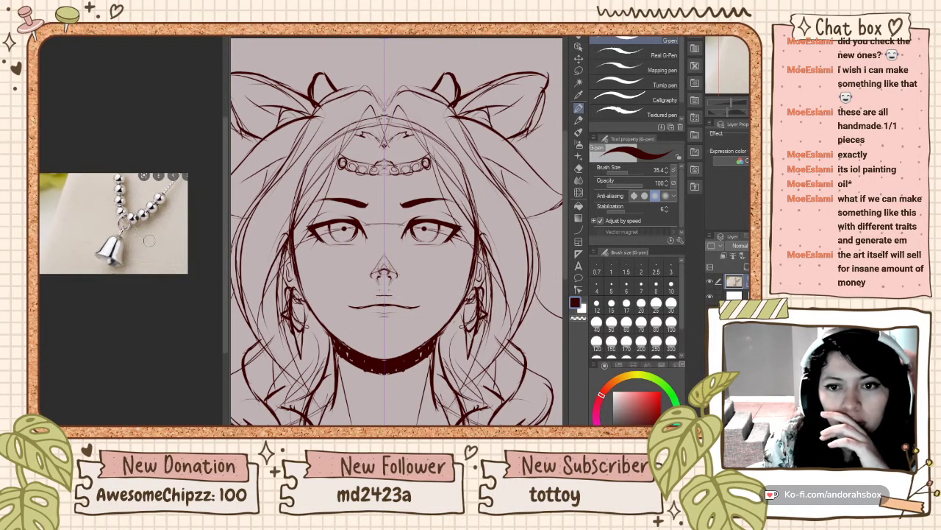
click(370, 169)
scroll(368, 147, down, 1)
scroll(294, 147, up, 2)
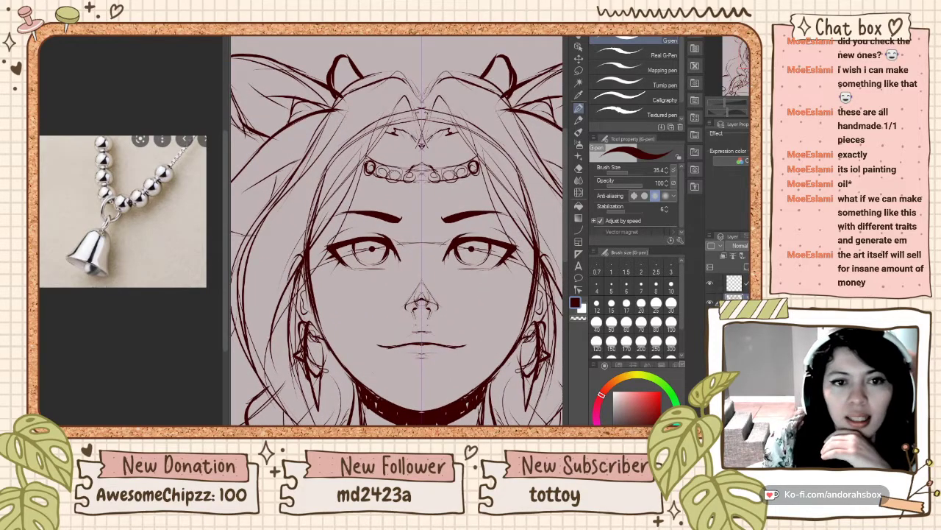
scroll(448, 185, up, 1)
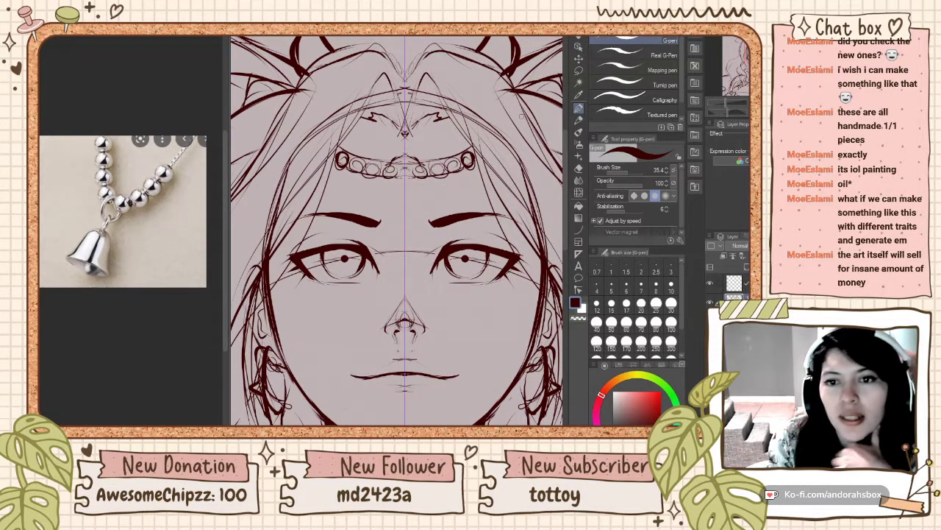
drag(343, 168, 404, 178)
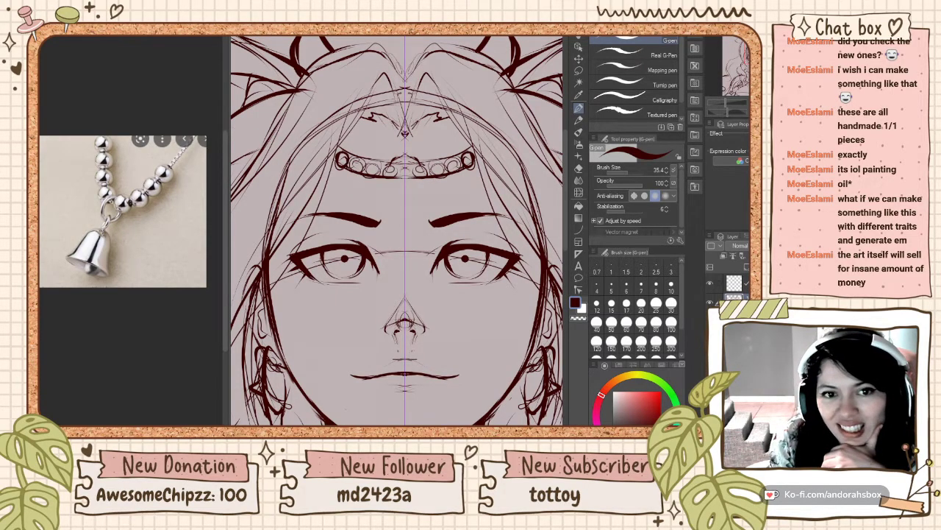
mouse_move(353, 156)
mouse_down()
mouse_move(358, 170)
mouse_move(380, 175)
mouse_up()
Step: Sketch a small bell pendant hanging from the center of the forehead chain and clean up its lower rim with the transparent color
mouse_move(384, 171)
mouse_down()
mouse_move(401, 166)
mouse_move(405, 198)
mouse_up()
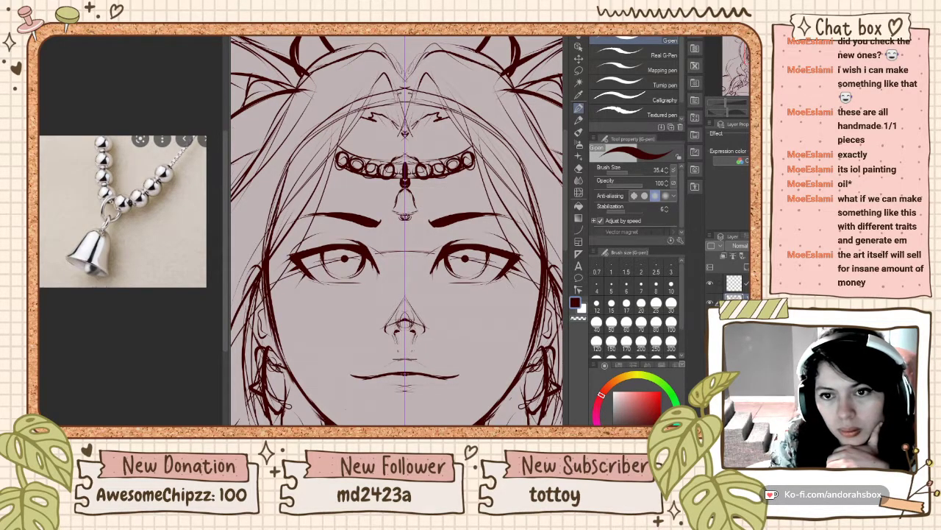
scroll(431, 240, down, 5)
scroll(414, 161, up, 4)
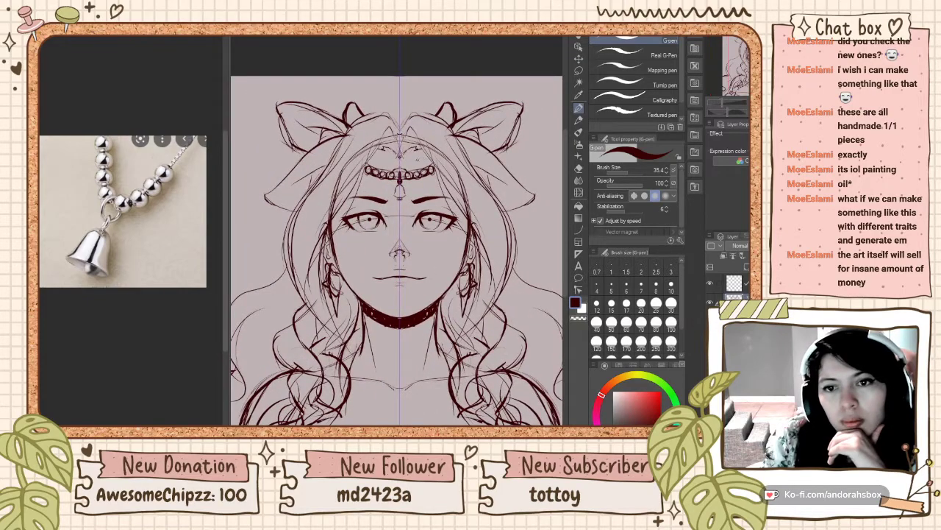
scroll(414, 161, up, 1)
drag(375, 221, 402, 224)
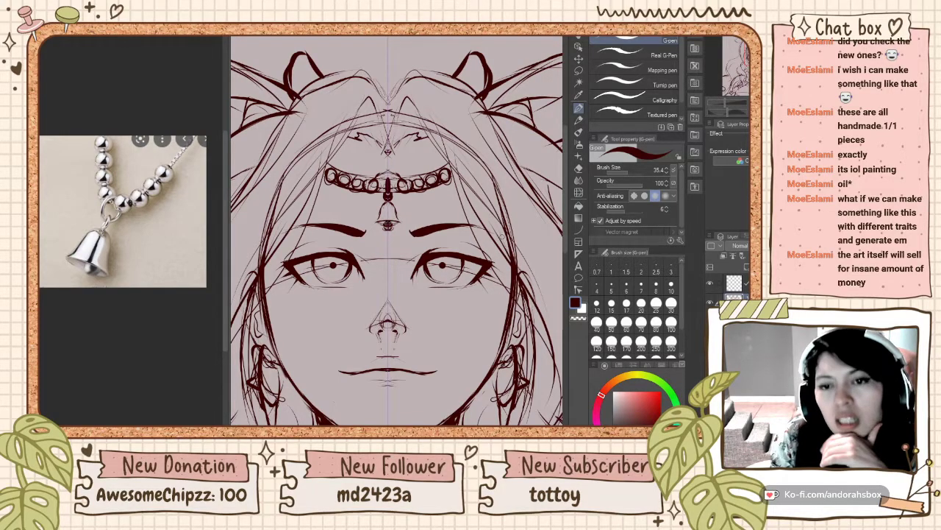
click(578, 319)
drag(381, 229, 395, 228)
click(575, 303)
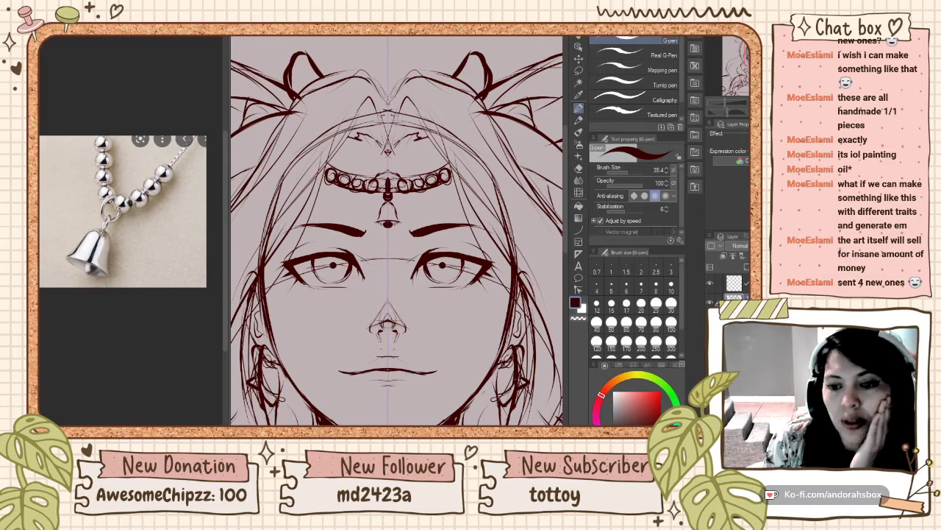
Step: Examine the whole portrait sketch to check how the forehead jewelry fits the overall composition
scroll(373, 254, down, 4)
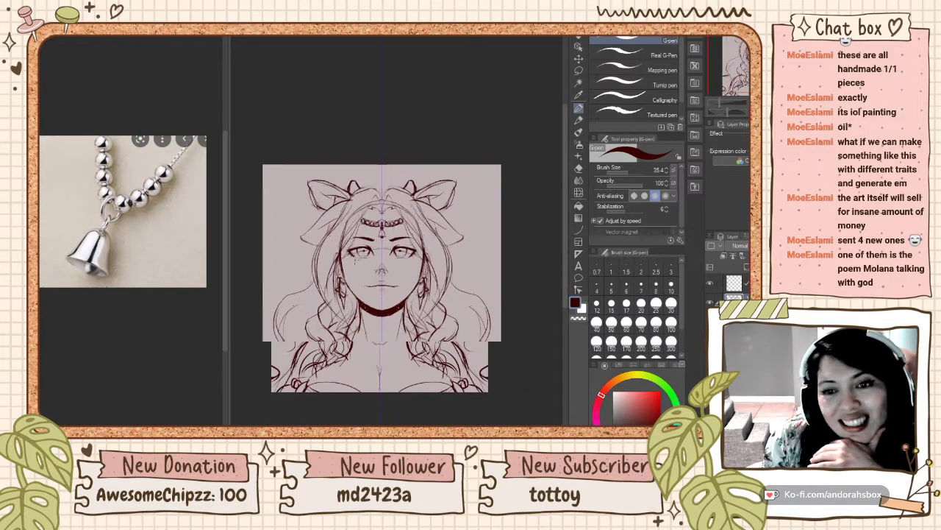
scroll(357, 258, up, 1)
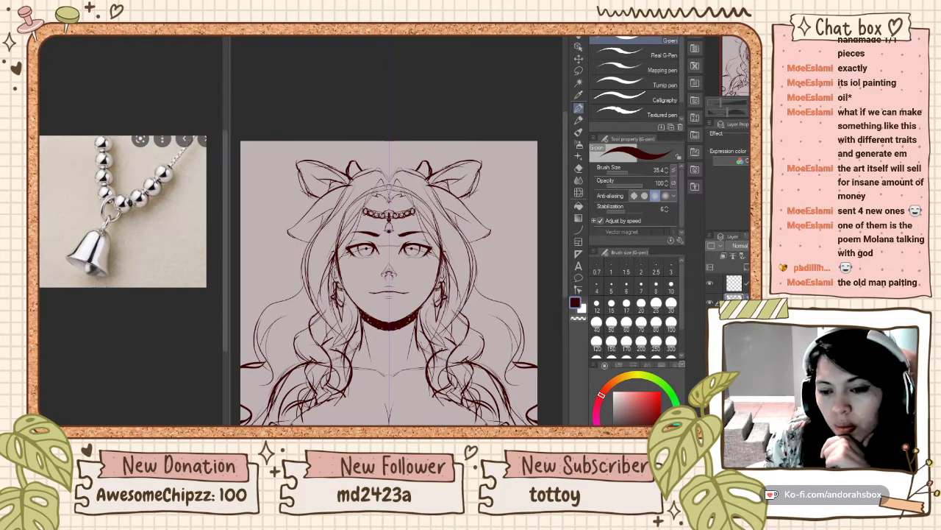
scroll(352, 143, down, 4)
scroll(379, 189, up, 4)
scroll(383, 224, down, 2)
scroll(393, 258, up, 2)
scroll(391, 189, down, 2)
scroll(384, 239, up, 2)
scroll(384, 236, down, 2)
scroll(384, 244, up, 2)
scroll(377, 248, down, 1)
scroll(376, 248, up, 1)
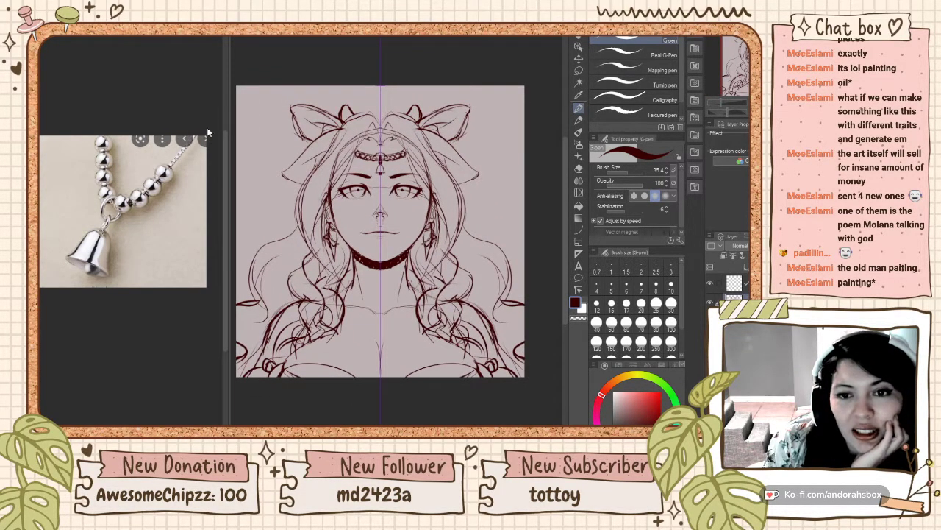
scroll(322, 255, up, 2)
scroll(380, 226, down, 1)
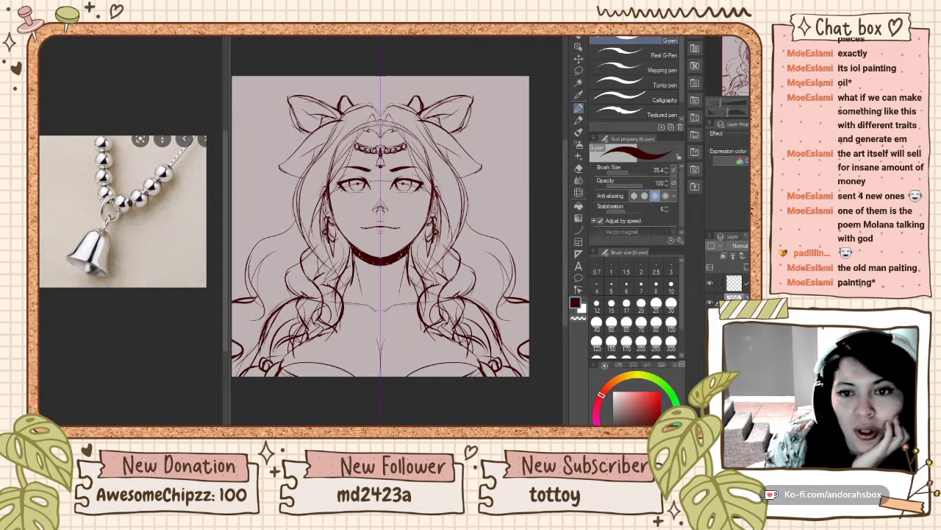
scroll(381, 226, up, 1)
scroll(381, 226, down, 1)
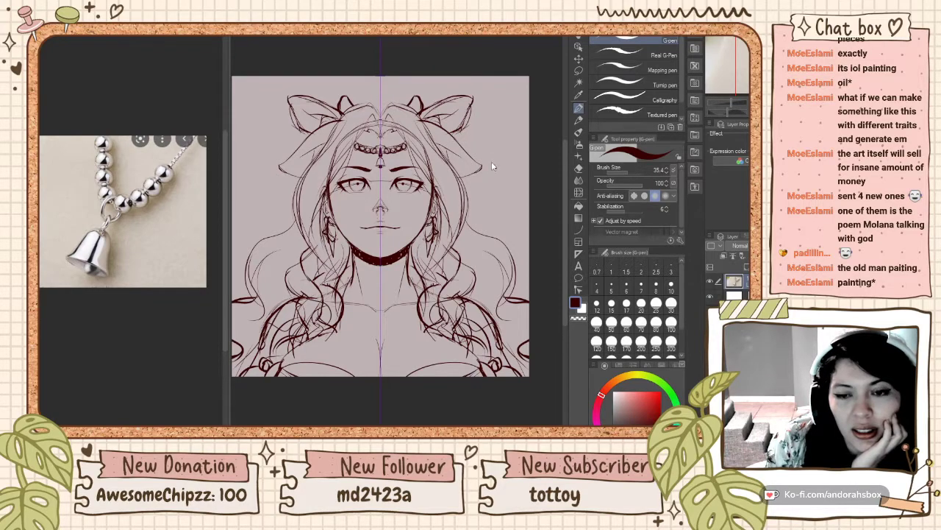
Step: Switch the reference image to the painting of the blue-haired woman and narrow its pane slightly
key(ctrl+Tab)
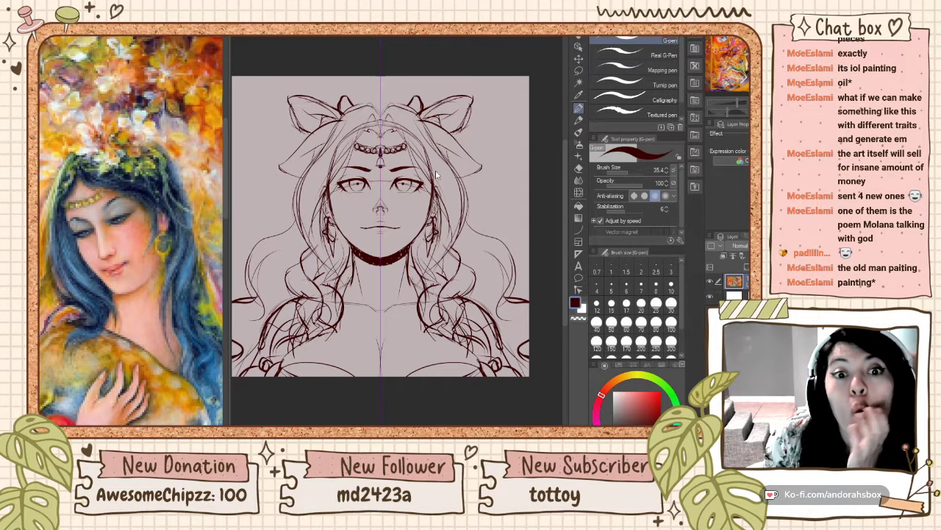
drag(230, 56, 153, 96)
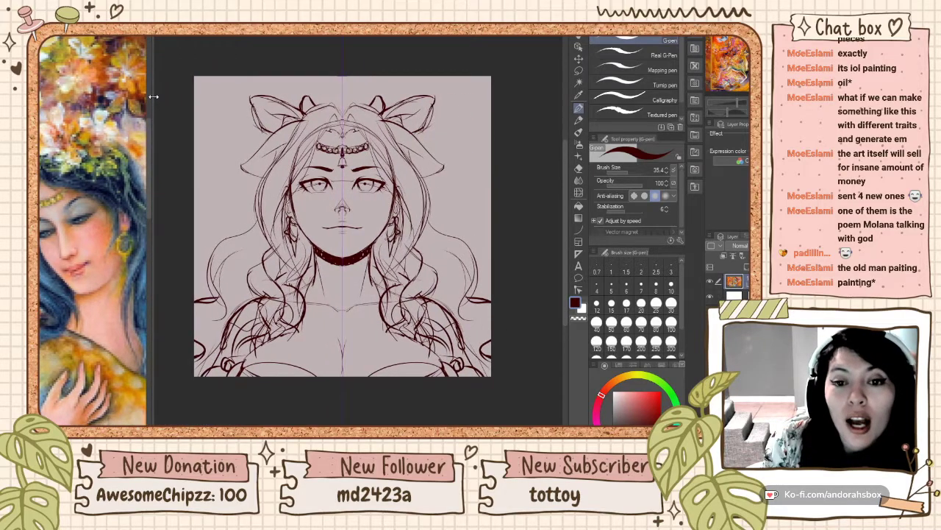
click(500, 298)
drag(151, 179, 203, 184)
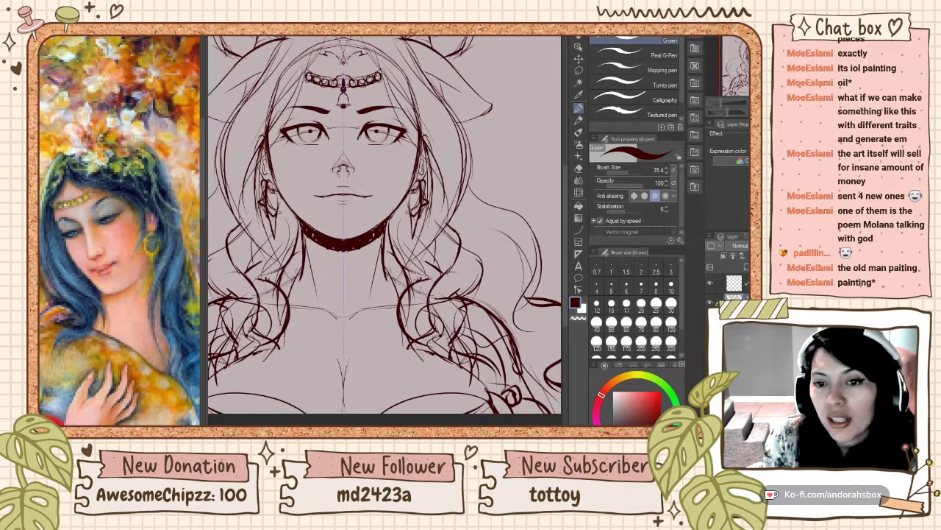
Step: Sketch a pair of short mirrored curves on either side of the center line on the lower chest
scroll(380, 195, up, 2)
scroll(353, 221, down, 2)
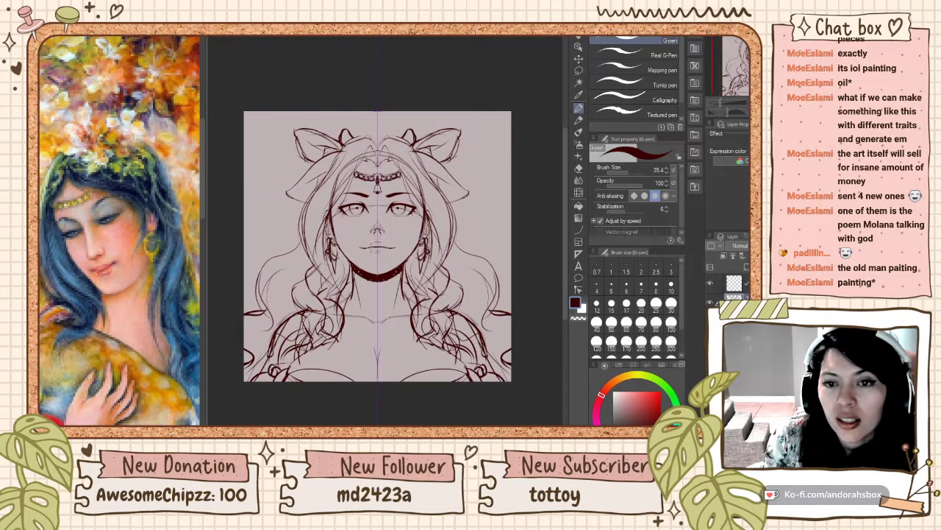
scroll(379, 278, up, 1)
scroll(377, 242, up, 1)
scroll(377, 242, down, 1)
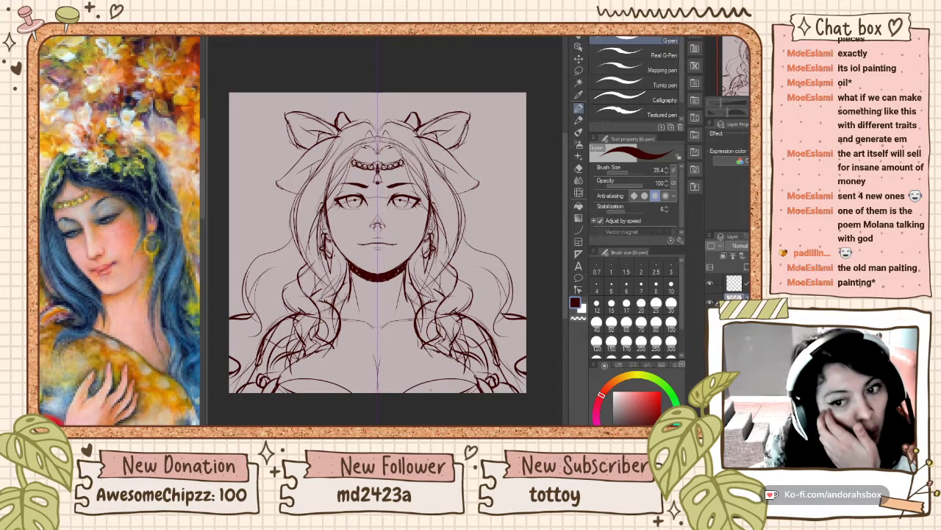
scroll(402, 371, down, 3)
scroll(369, 377, up, 3)
scroll(379, 368, down, 1)
scroll(383, 305, up, 2)
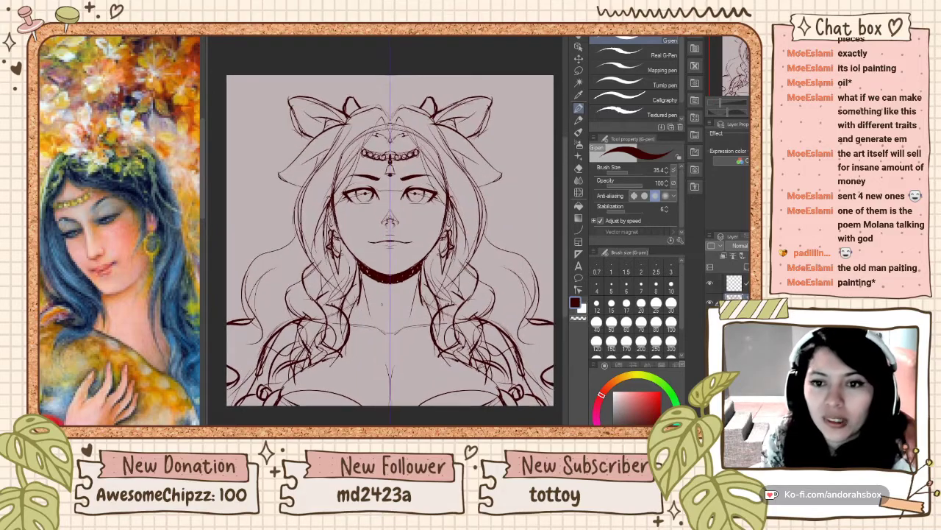
drag(372, 367, 379, 397)
drag(406, 367, 403, 394)
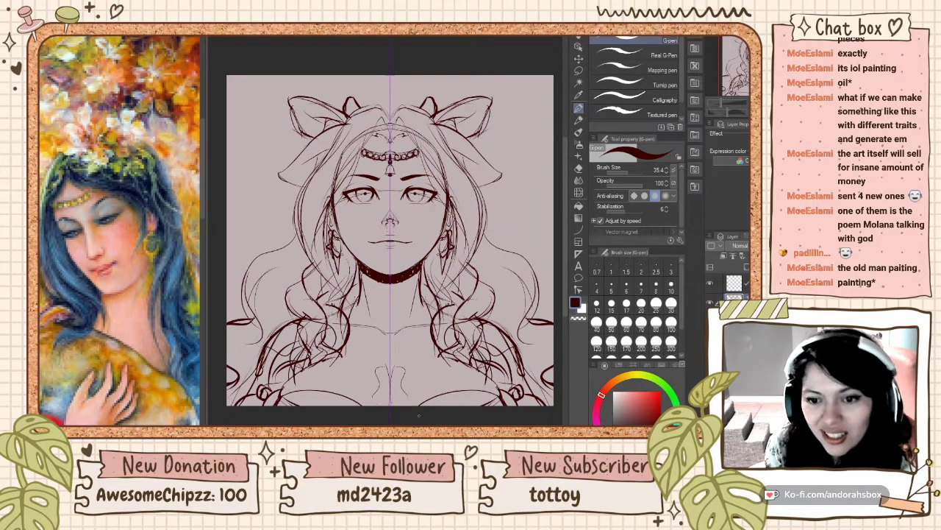
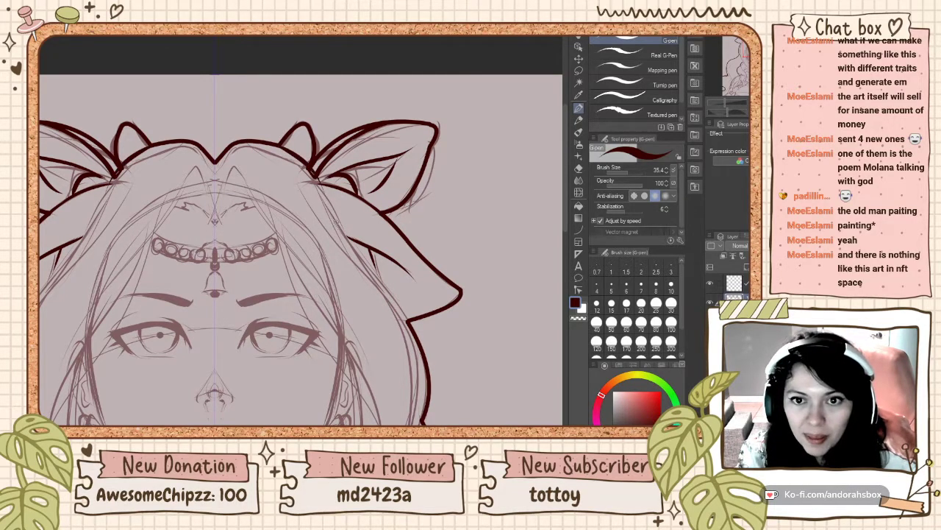
mouse_move(281, 145)
mouse_down()
mouse_move(306, 166)
mouse_move(352, 251)
mouse_up()
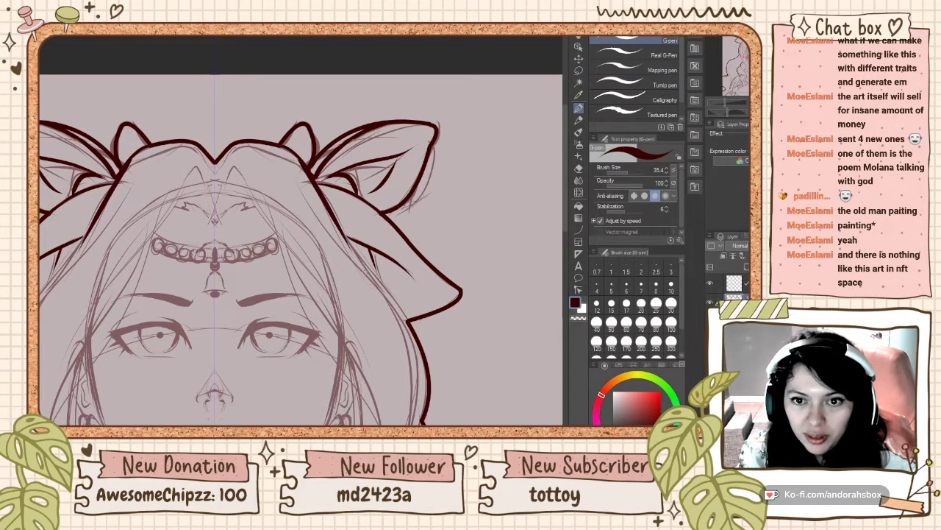
key(ctrl+z)
drag(303, 168, 350, 250)
key(ctrl+z)
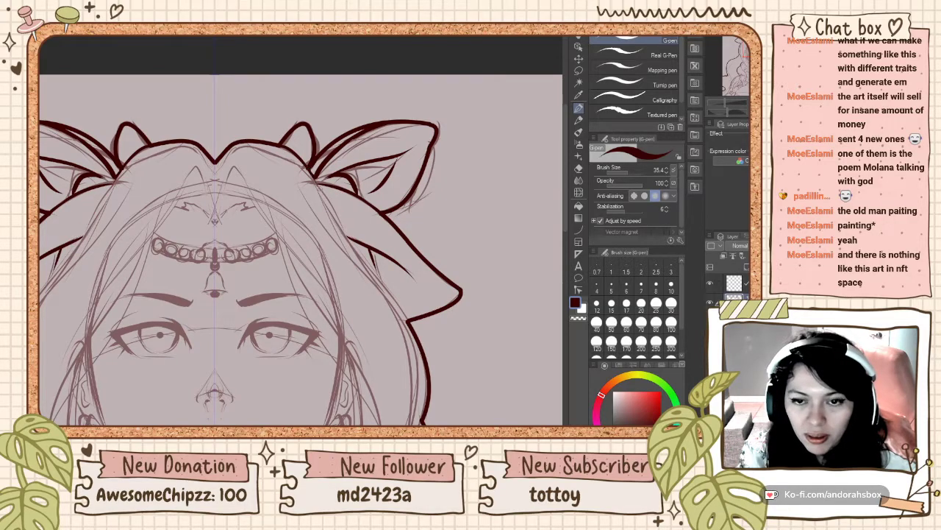
Step: Ink the mirrored hair strands running down from the base of the ears along the sides of the forehead
drag(313, 179, 350, 245)
scroll(306, 140, down, 3)
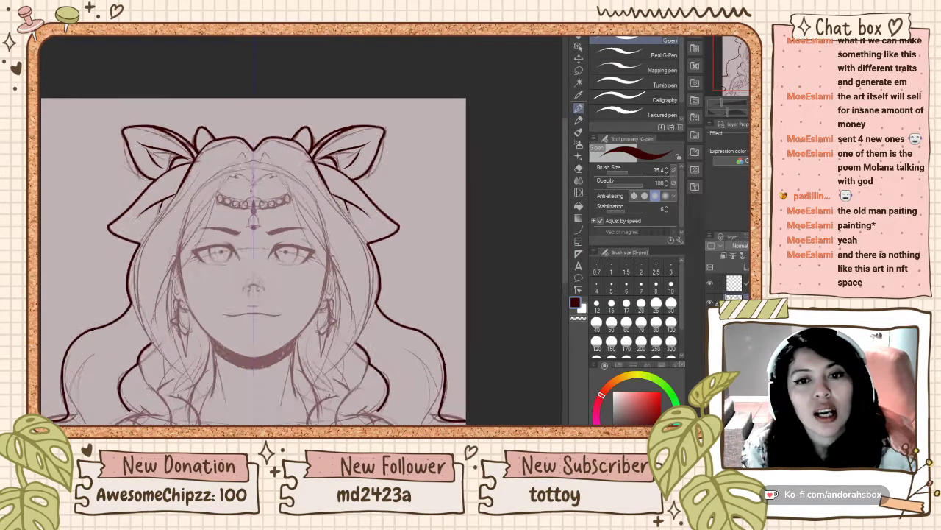
Step: Ink a pair of short mirrored hair strands meeting in a point below the center parting, above the forehead chain
scroll(266, 156, up, 3)
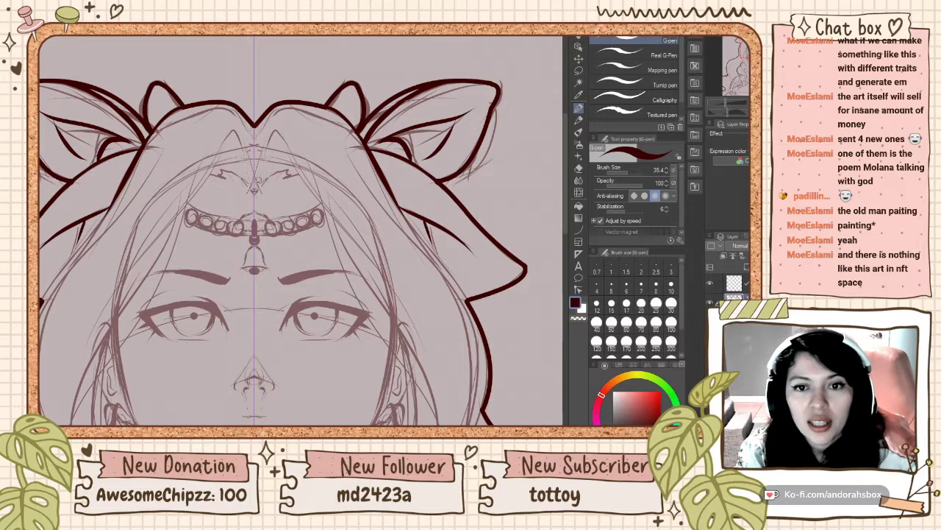
drag(257, 181, 279, 134)
key(ctrl+z)
mouse_move(258, 187)
mouse_down()
mouse_move(277, 125)
mouse_move(260, 178)
mouse_move(275, 136)
mouse_move(253, 154)
mouse_up()
key(ctrl+z)
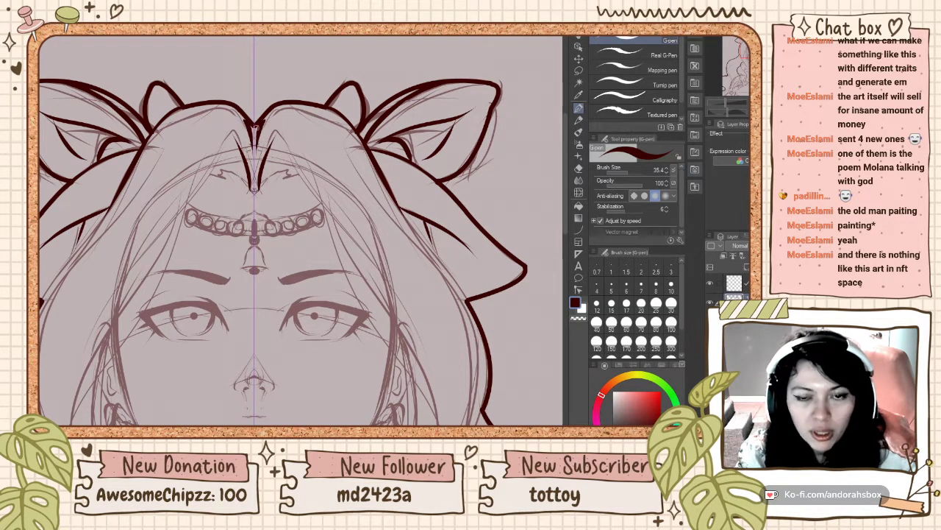
key(ctrl+z)
drag(241, 112, 255, 141)
key(ctrl+z)
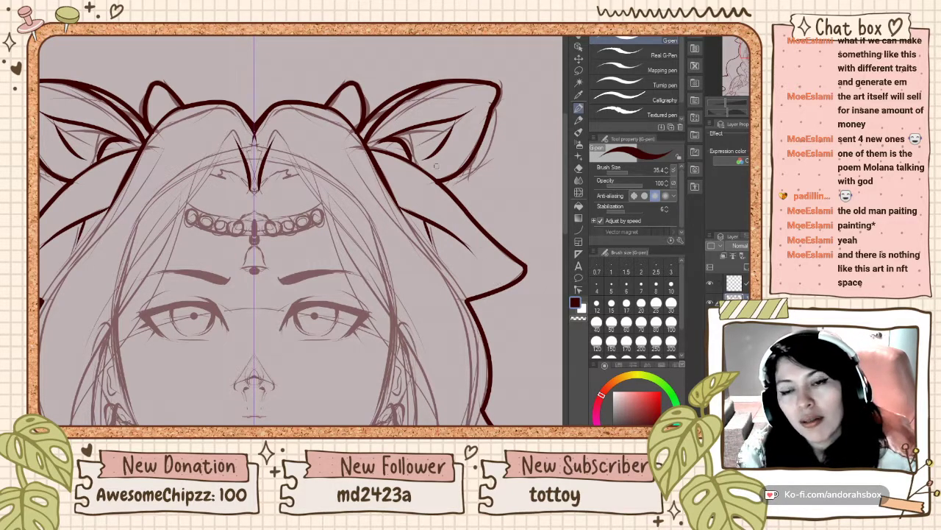
Step: Try inking an additional mirrored hair stroke just below the ears
scroll(434, 103, down, 5)
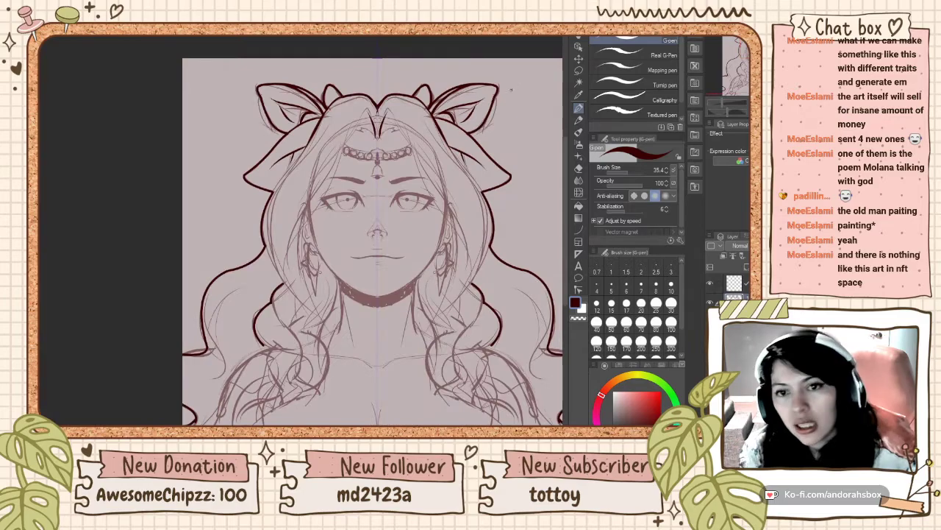
scroll(504, 135, up, 5)
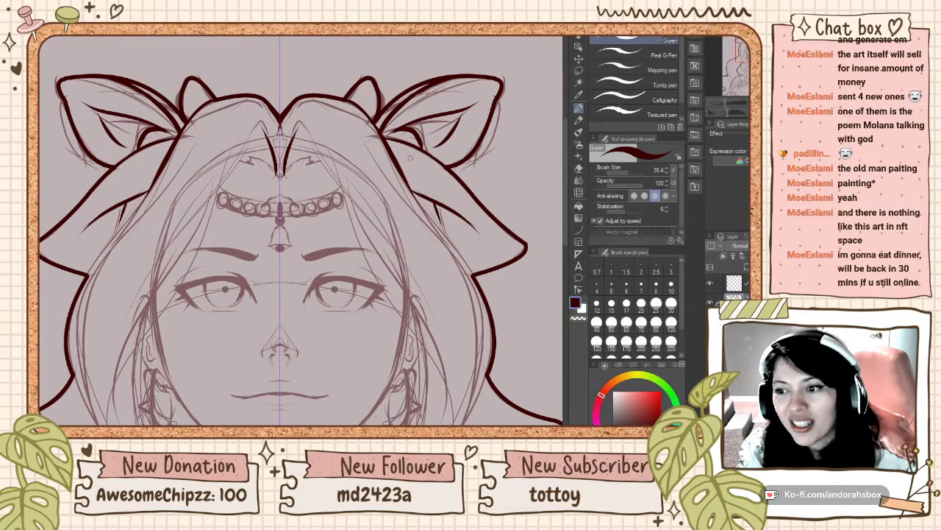
drag(394, 153, 452, 181)
key(ctrl+z)
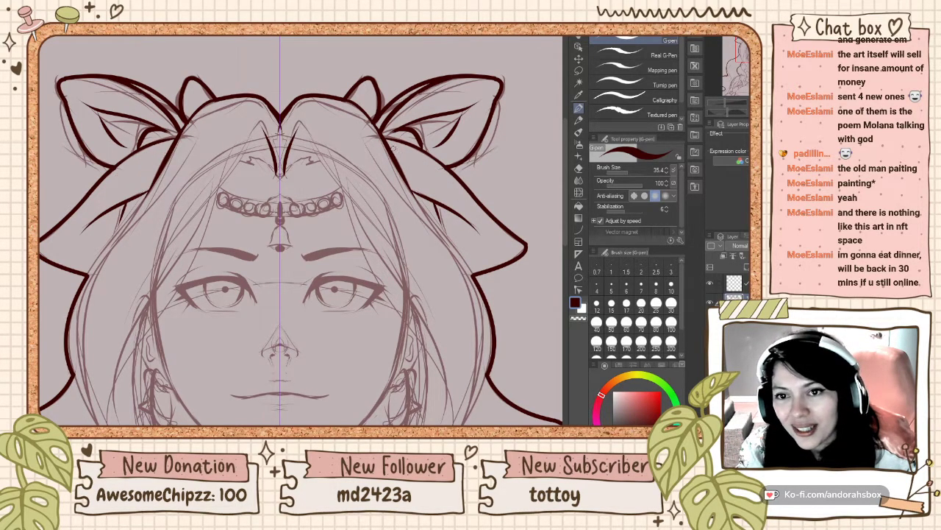
drag(393, 150, 452, 175)
key(ctrl+z)
drag(392, 151, 442, 166)
key(ctrl+z)
scroll(399, 106, down, 5)
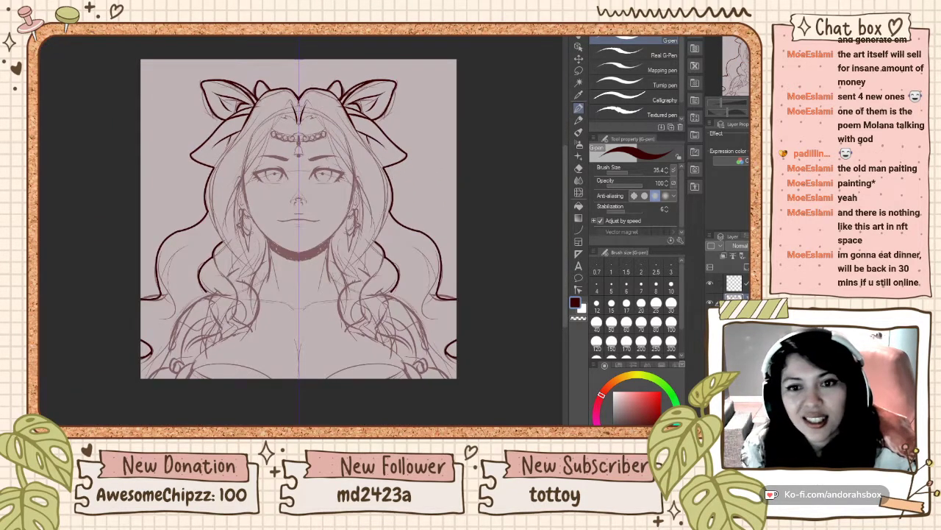
Step: Ink short, jagged mirrored hair tips flaring outward from the strand point above the forehead chain
scroll(346, 121, up, 3)
scroll(345, 120, down, 3)
scroll(346, 120, up, 5)
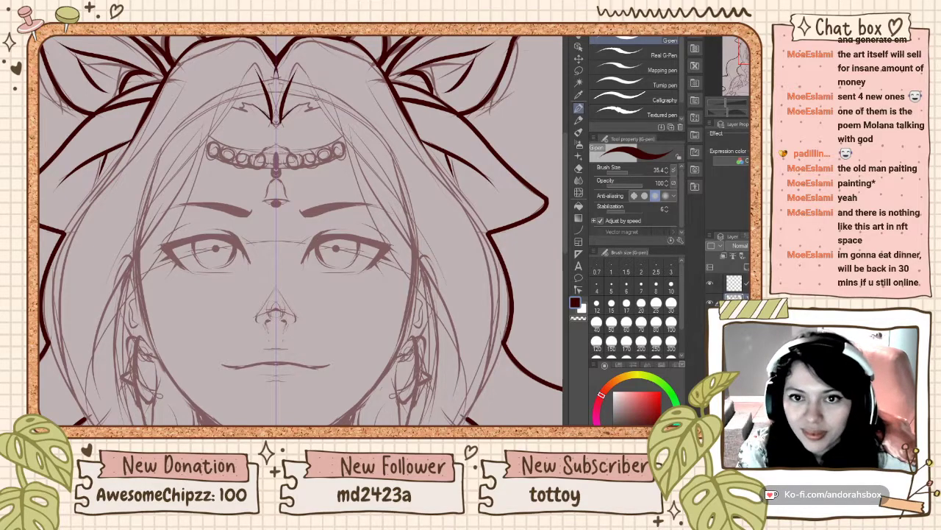
key(ctrl+z)
mouse_move(269, 119)
mouse_down()
mouse_move(281, 126)
mouse_move(295, 108)
mouse_move(313, 106)
mouse_up()
key(ctrl+z)
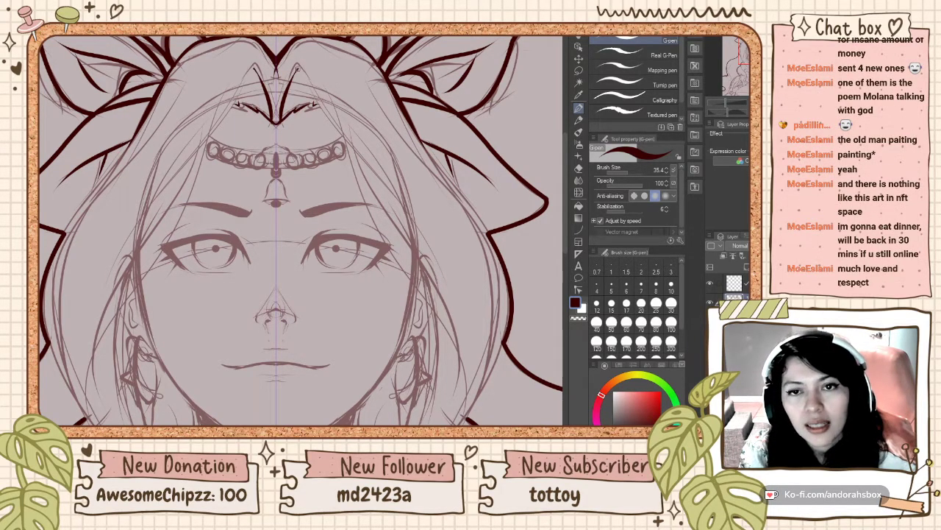
Step: Ink mirrored hair strands sweeping from the peaks beside the center parting down across the temples
drag(297, 69, 372, 162)
key(ctrl+z)
drag(303, 71, 372, 168)
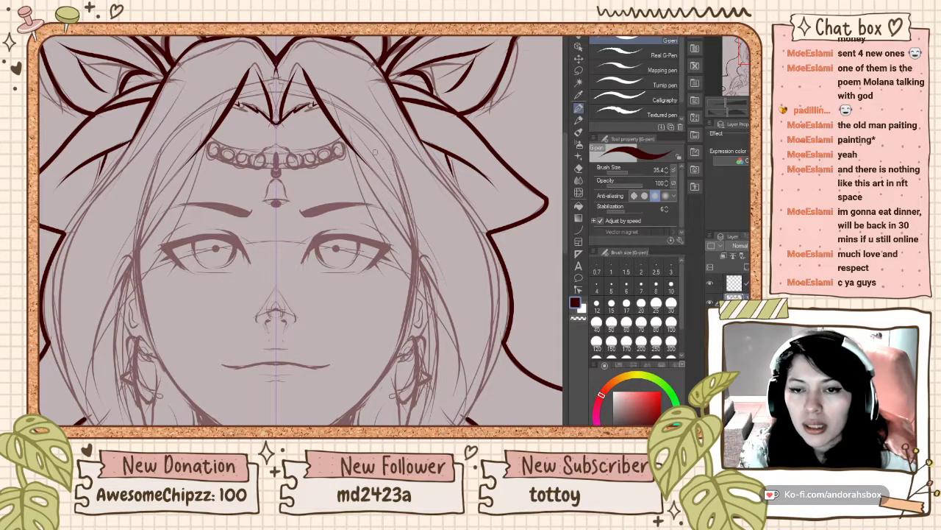
key(ctrl+z)
drag(301, 67, 364, 164)
key(ctrl+z)
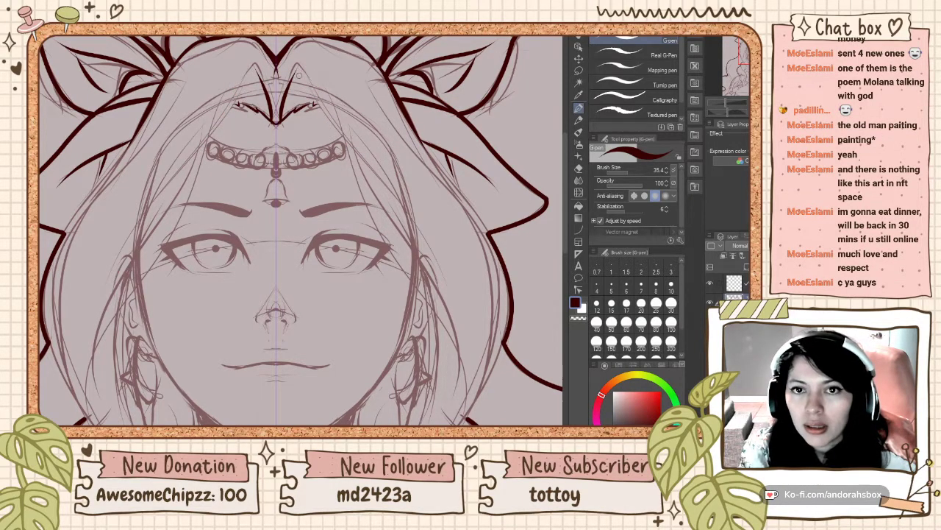
drag(300, 67, 378, 181)
drag(328, 81, 444, 249)
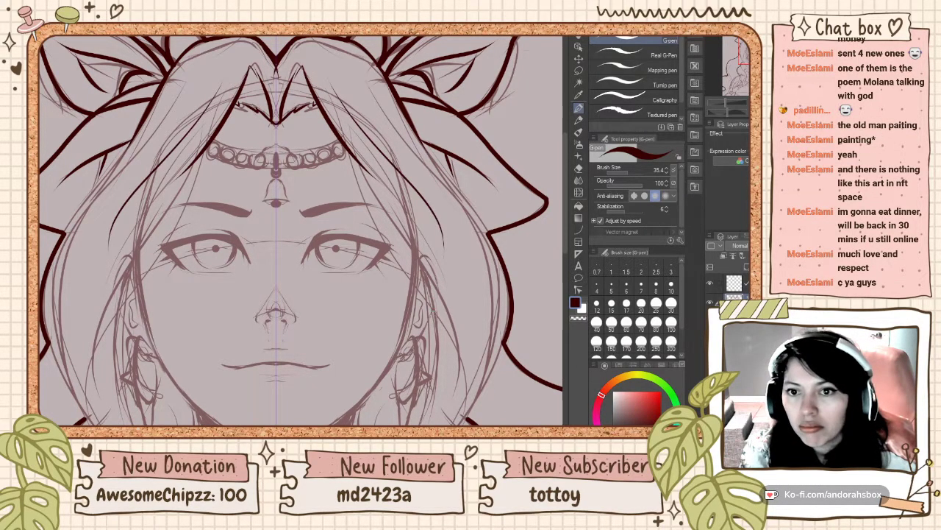
Step: Ink the long mirrored face-framing strands running past the ends of the forehead chain and outer eye corners toward the jaw
drag(324, 115, 475, 400)
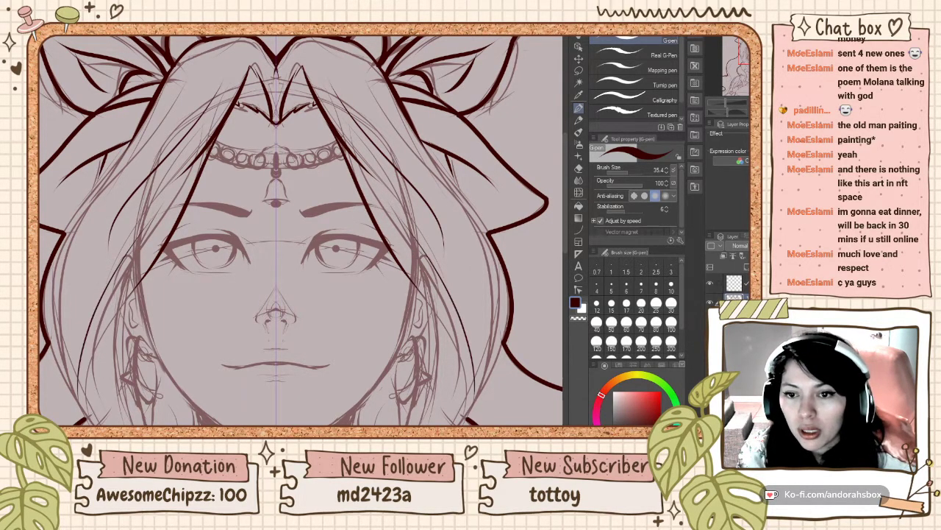
key(ctrl+z)
drag(388, 207, 469, 407)
drag(406, 275, 469, 406)
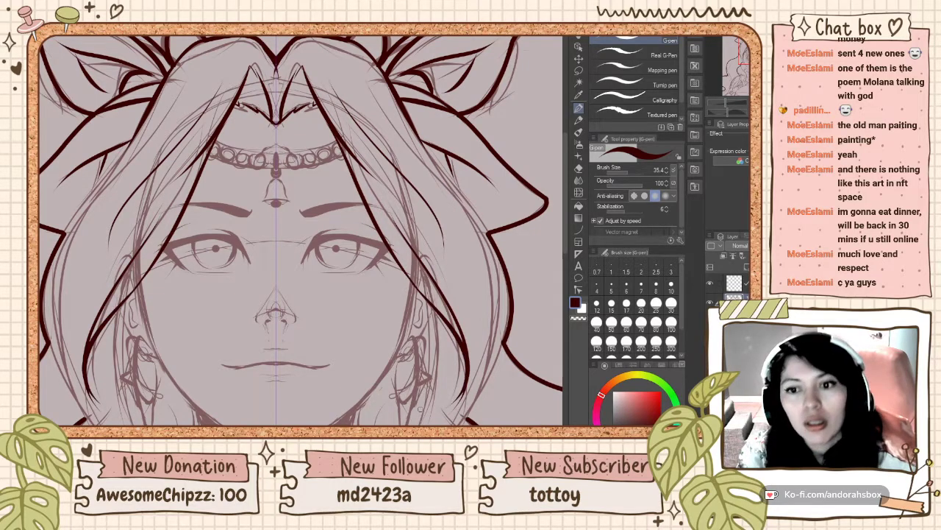
Step: Redraw the lower ends of the face-framing strands as tapered mirrored curves beside the earrings
key(ctrl+z)
drag(425, 299, 465, 406)
key(ctrl+z)
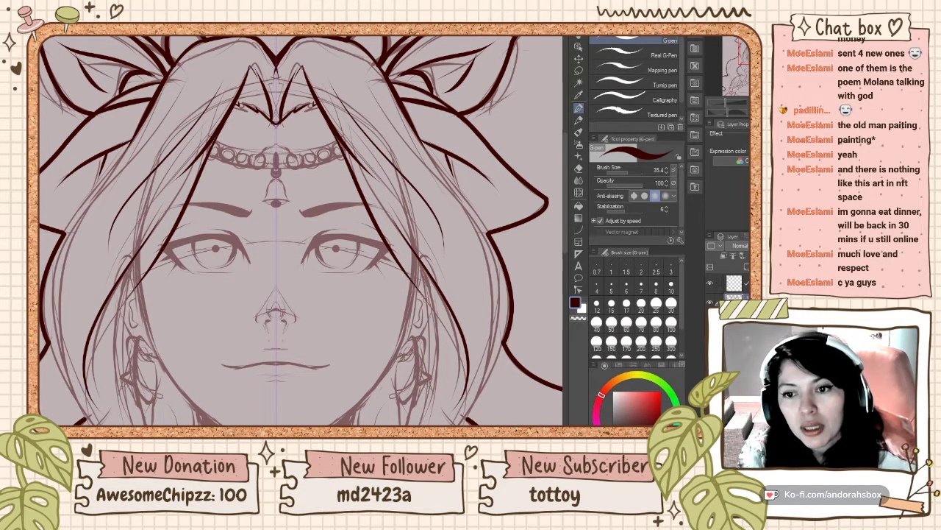
drag(419, 291, 453, 415)
key(ctrl+z)
drag(428, 312, 464, 419)
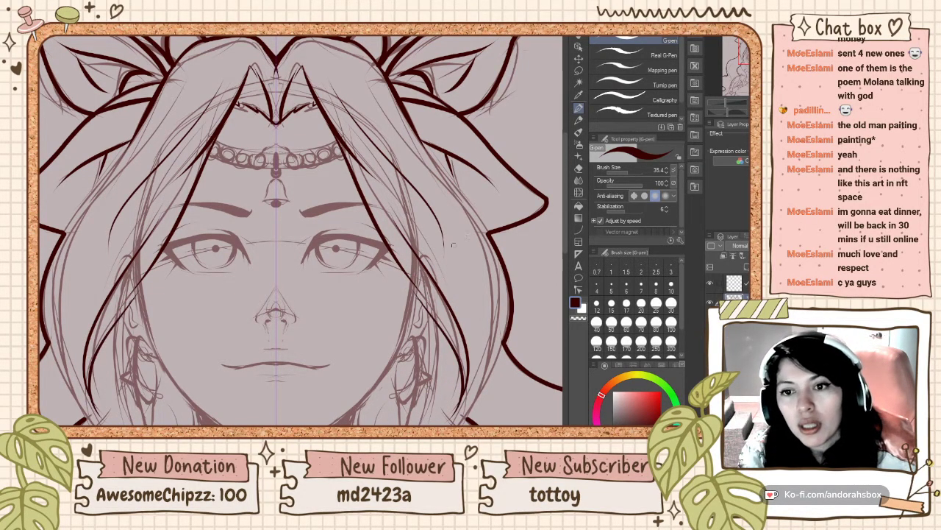
key(ctrl+z)
drag(420, 285, 456, 409)
key(ctrl+z)
drag(413, 279, 461, 371)
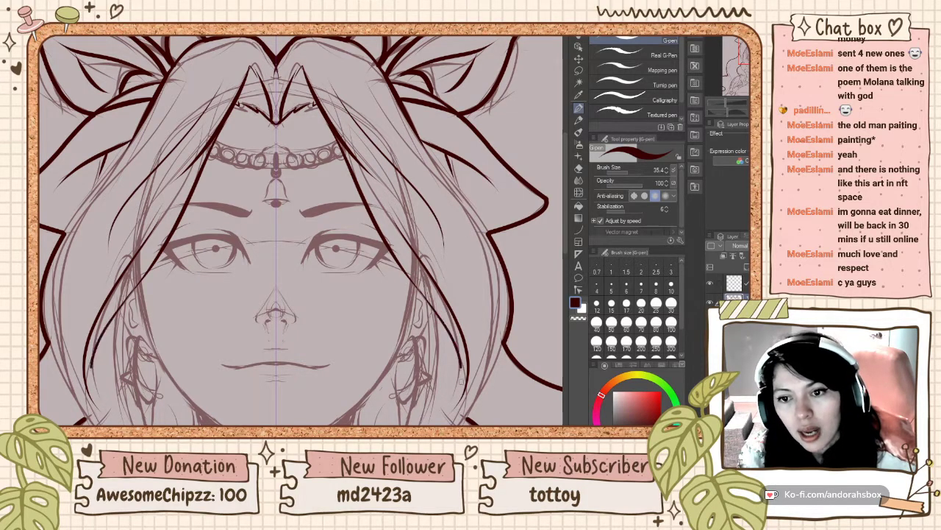
Step: Ink a mirrored inner hair strand curving down along the outer sides of the hair at face level
drag(489, 272, 488, 361)
key(ctrl+z)
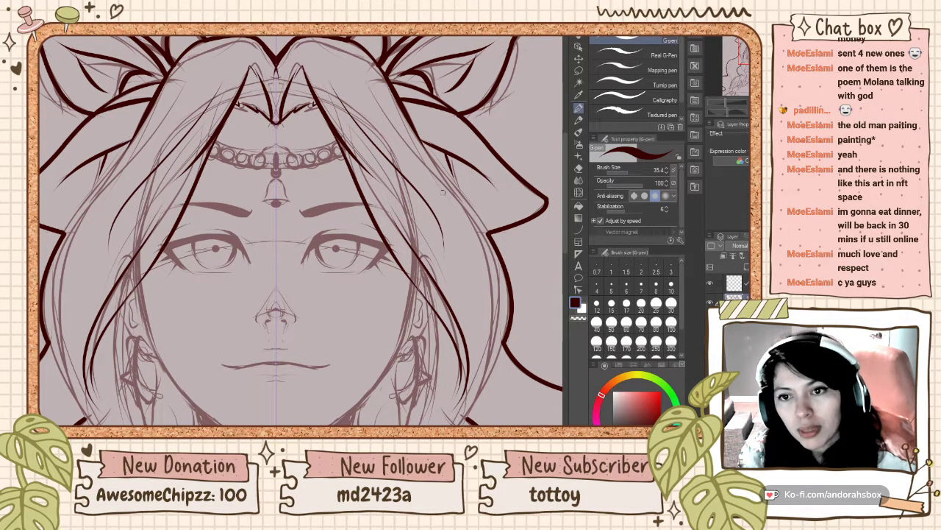
drag(450, 193, 487, 376)
Step: Ink the mirrored hair contour from below the ears down to the outer edge of the hair beside the eyes
drag(410, 118, 488, 231)
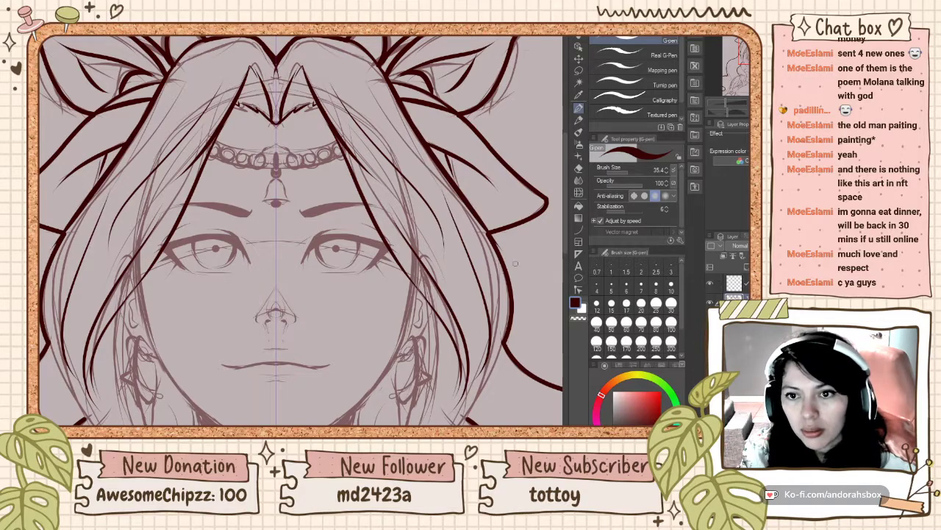
key(ctrl+z)
drag(409, 116, 490, 231)
key(ctrl+z)
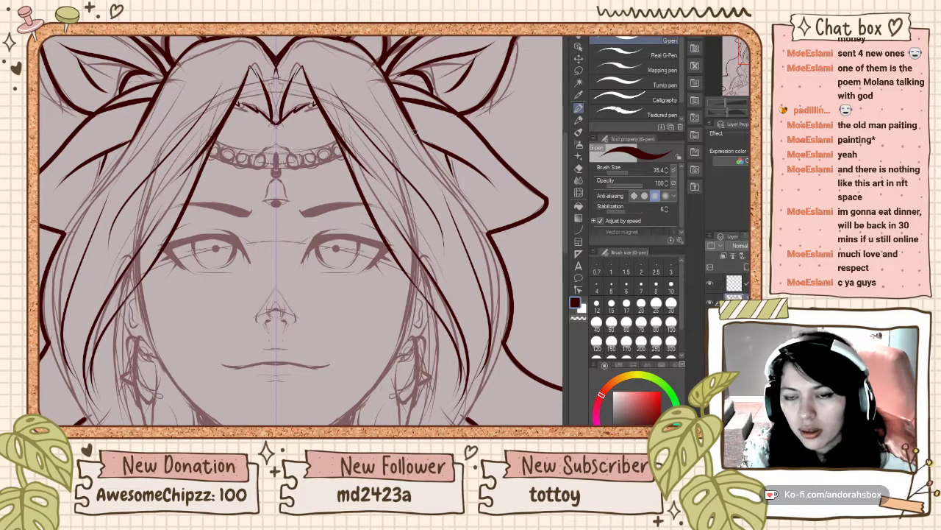
drag(419, 140, 486, 240)
key(ctrl+z)
drag(417, 141, 489, 231)
key(ctrl+z)
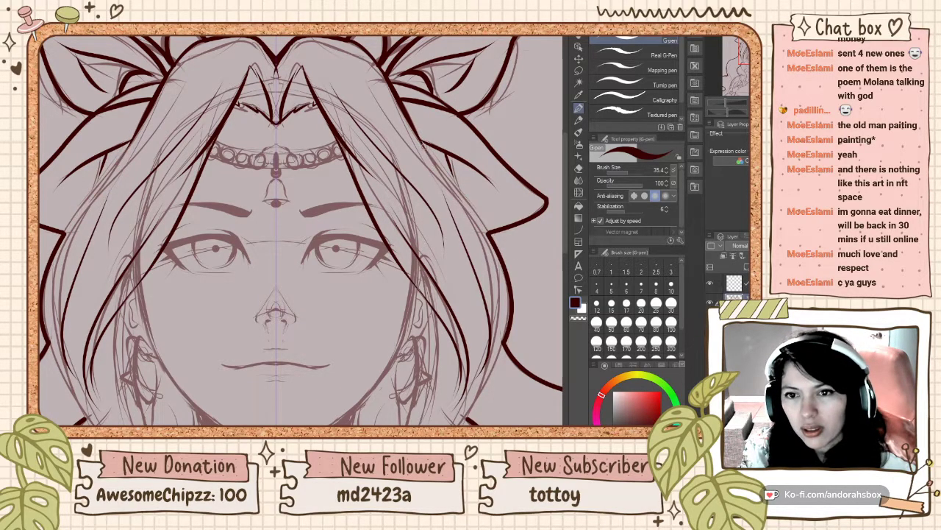
drag(418, 139, 488, 231)
drag(453, 185, 493, 254)
key(ctrl+z)
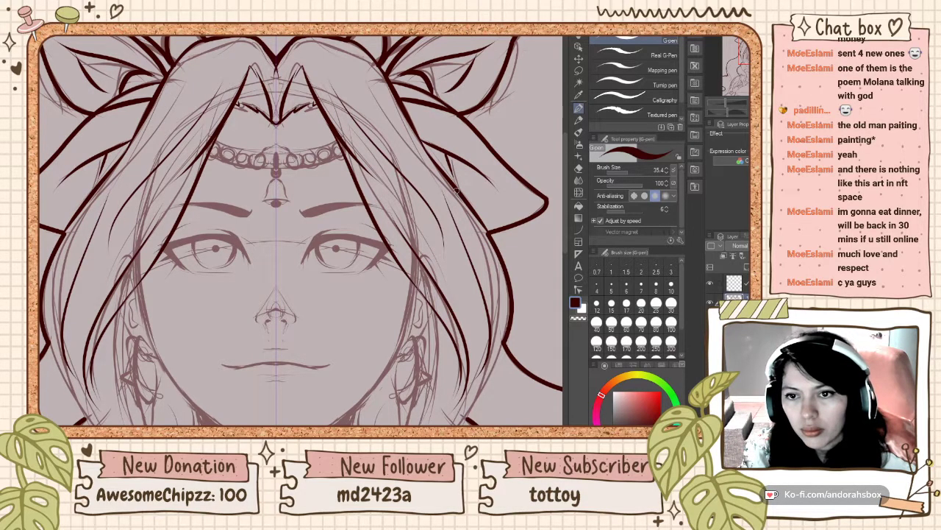
drag(466, 205, 487, 243)
key(ctrl+z)
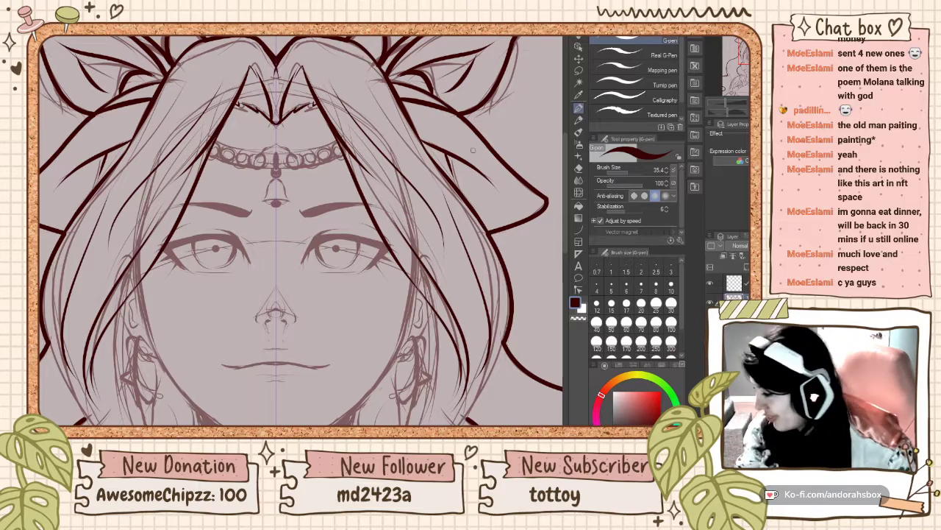
Step: Review the inked hair across the whole portrait and examine the forehead chain sketch up close
scroll(432, 147, down, 4)
scroll(432, 146, up, 3)
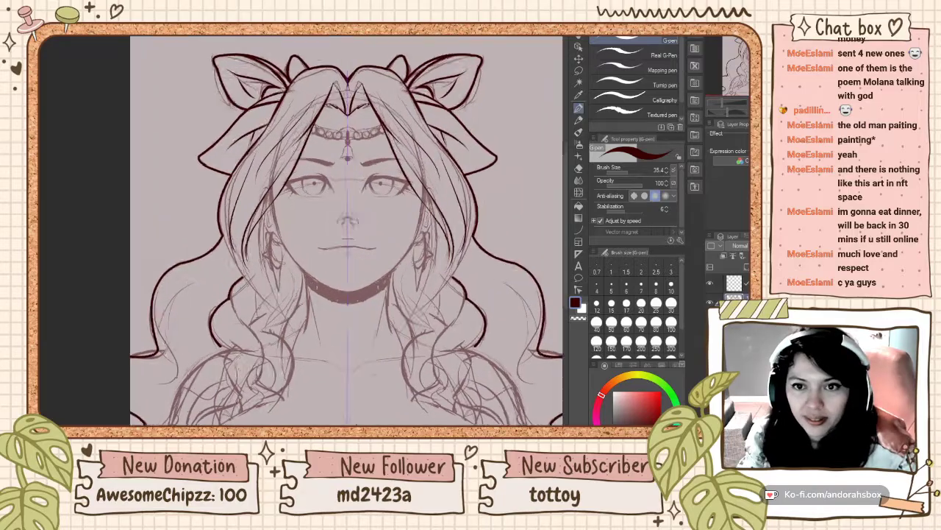
scroll(434, 122, down, 1)
scroll(338, 175, up, 2)
scroll(382, 220, down, 2)
scroll(364, 153, up, 4)
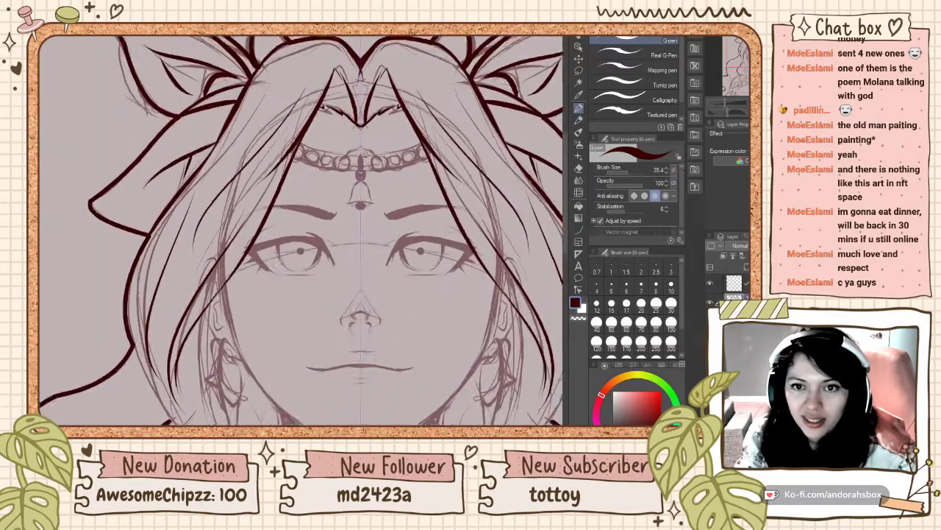
scroll(365, 153, down, 2)
scroll(362, 145, up, 4)
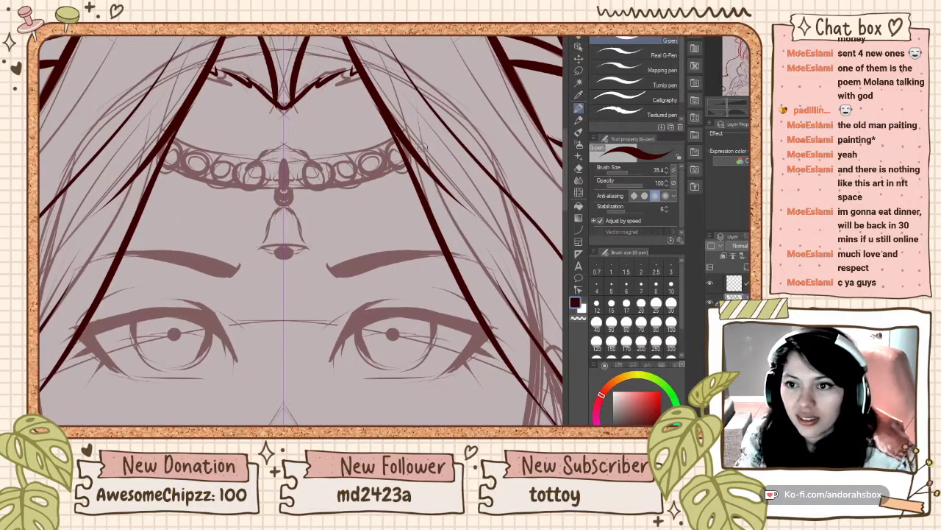
scroll(359, 139, down, 2)
scroll(358, 139, up, 2)
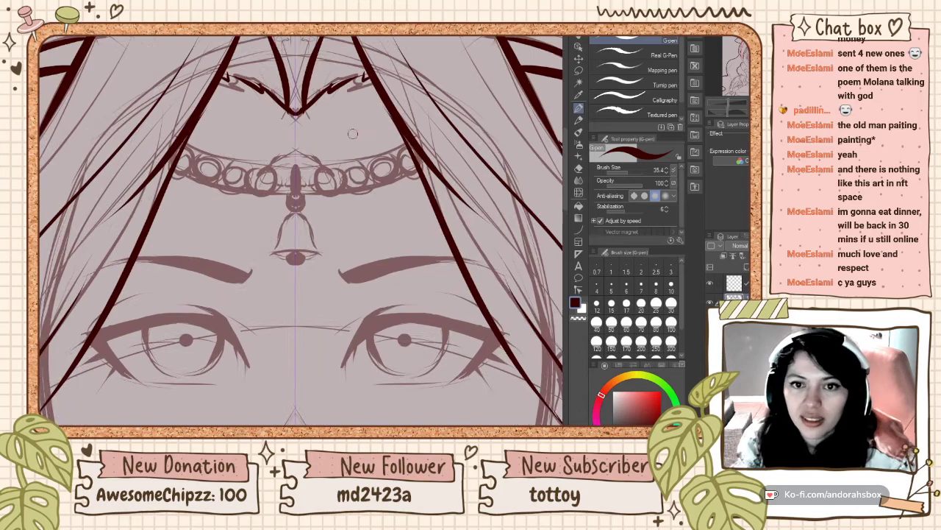
Step: Ink five mirrored pairs of round beads along the forehead chain with the Ellipse tool at brush size 10
click(579, 229)
click(620, 115)
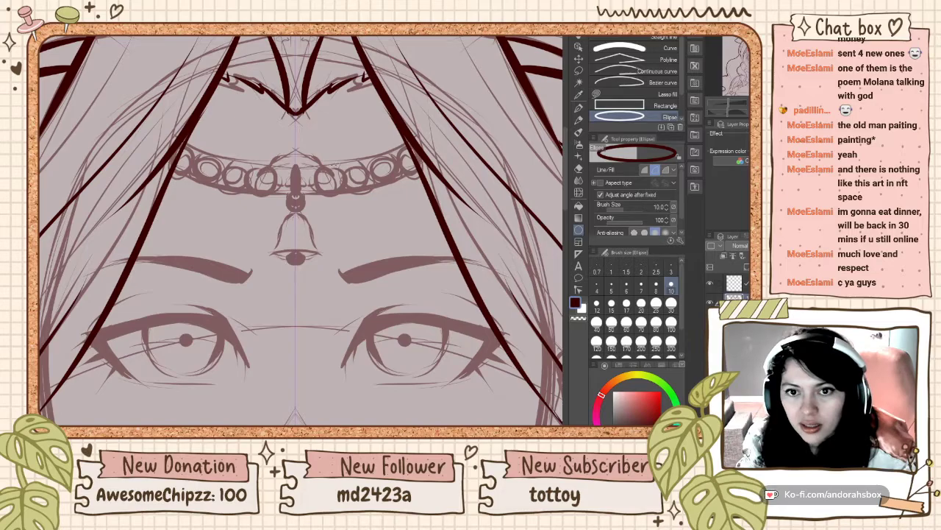
mouse_move(319, 168)
mouse_down()
mouse_move(345, 194)
mouse_move(360, 183)
mouse_move(370, 194)
mouse_move(393, 188)
mouse_up()
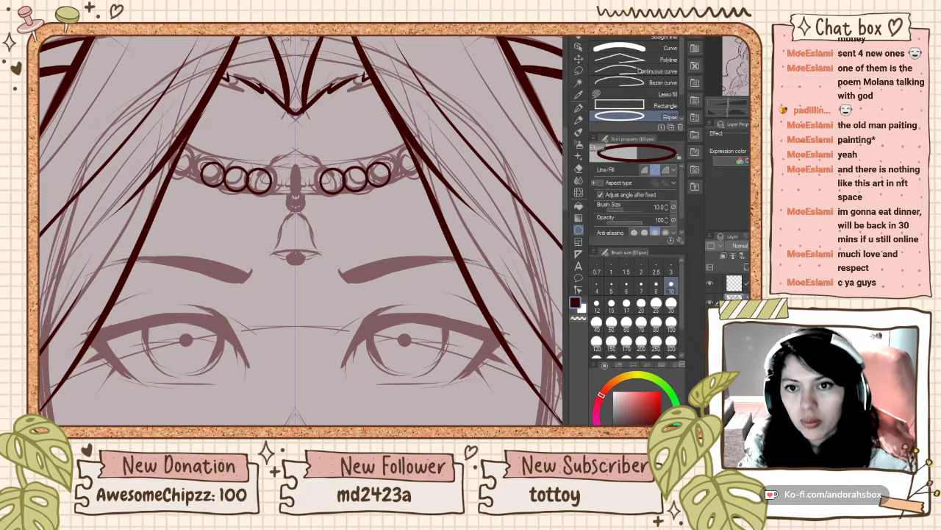
drag(387, 156, 414, 181)
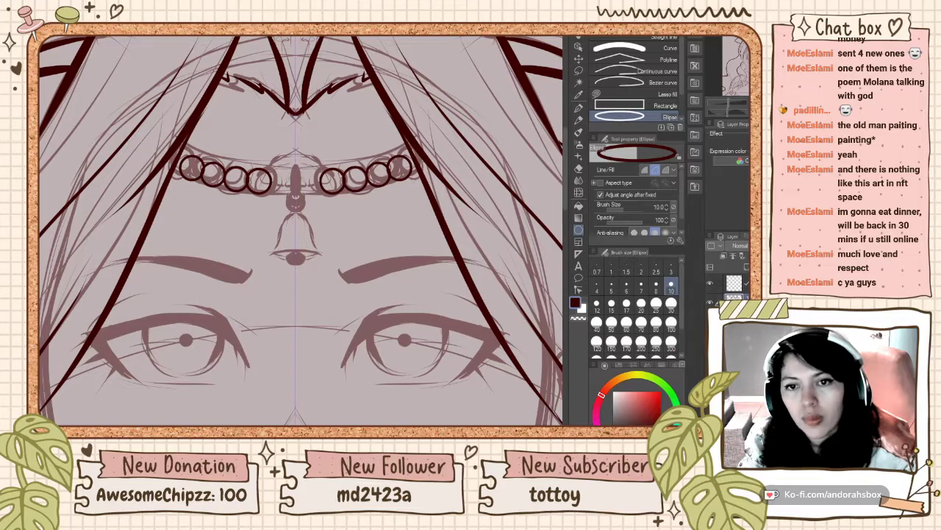
mouse_move(300, 169)
mouse_down()
mouse_move(325, 194)
mouse_move(320, 189)
mouse_up()
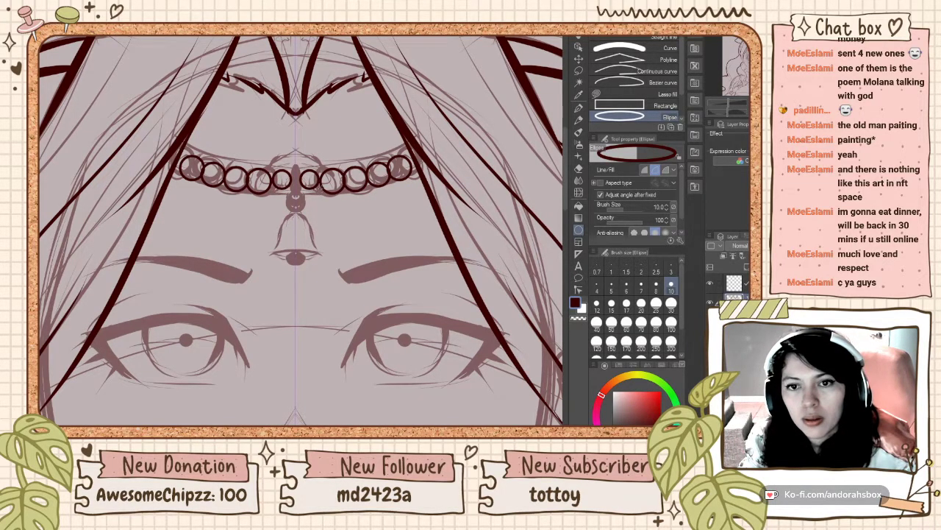
click(321, 188)
Step: Add an outermost mirrored pair of bead circles where the forehead chain meets the hair strands
scroll(334, 185, down, 2)
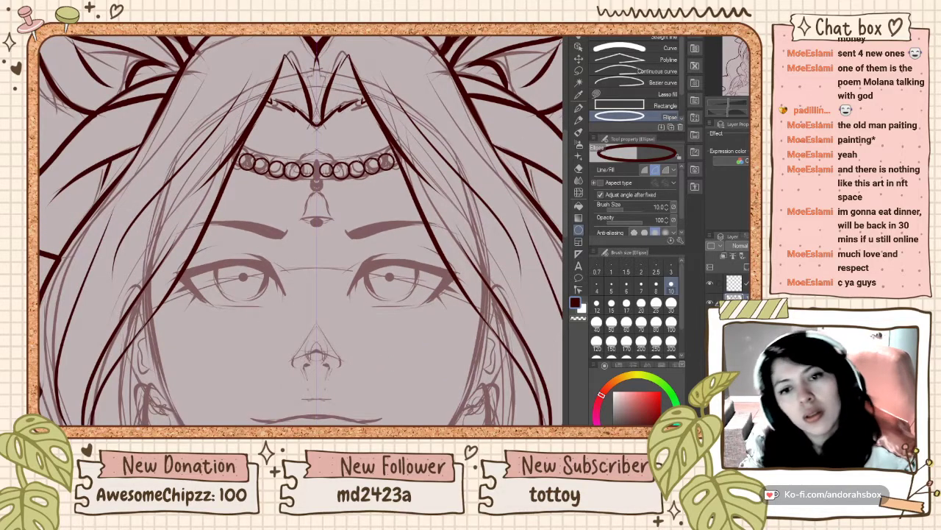
scroll(346, 176, up, 3)
scroll(352, 175, down, 1)
scroll(301, 230, up, 2)
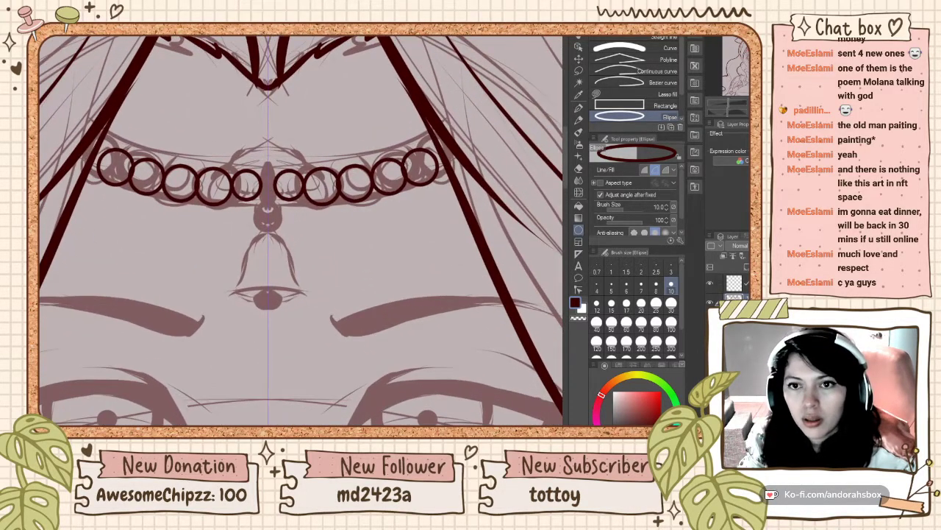
drag(434, 146, 463, 176)
key(ctrl+z)
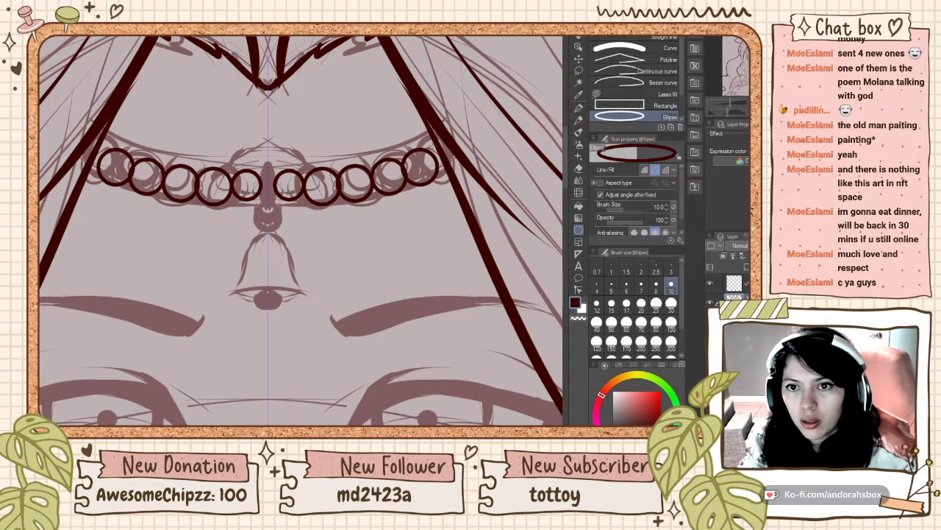
drag(432, 146, 469, 182)
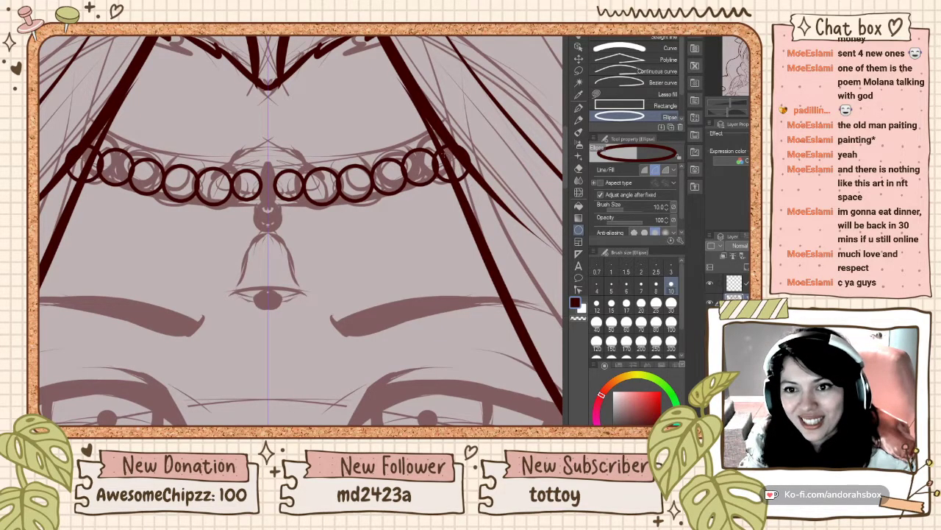
key(ctrl+z)
drag(434, 144, 470, 180)
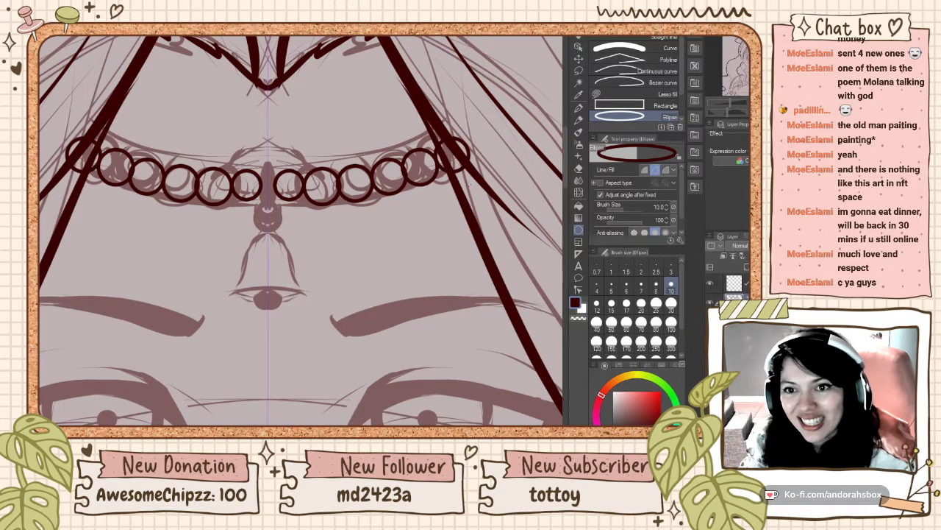
Step: Erase the outermost bead circles overlapping the hair strands, using the G-pen with transparent color
click(579, 109)
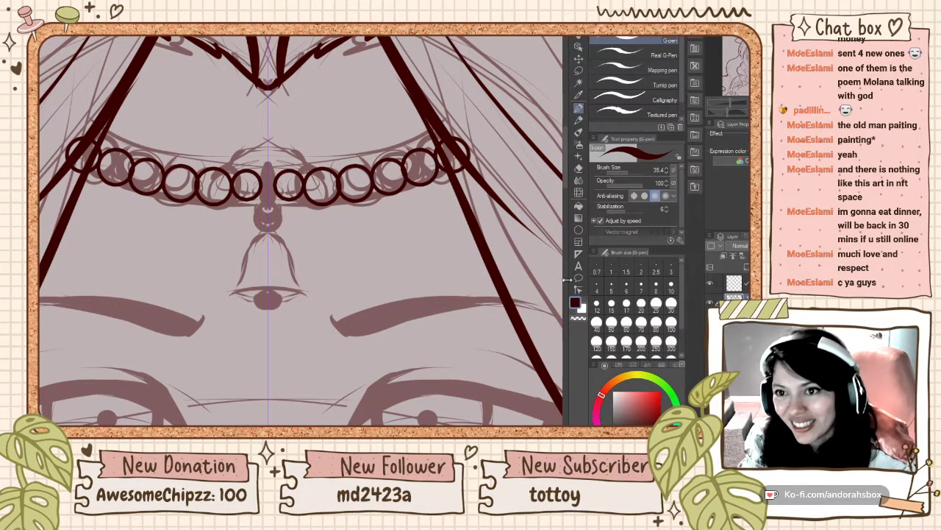
click(577, 318)
scroll(294, 227, down, 3)
scroll(449, 148, up, 4)
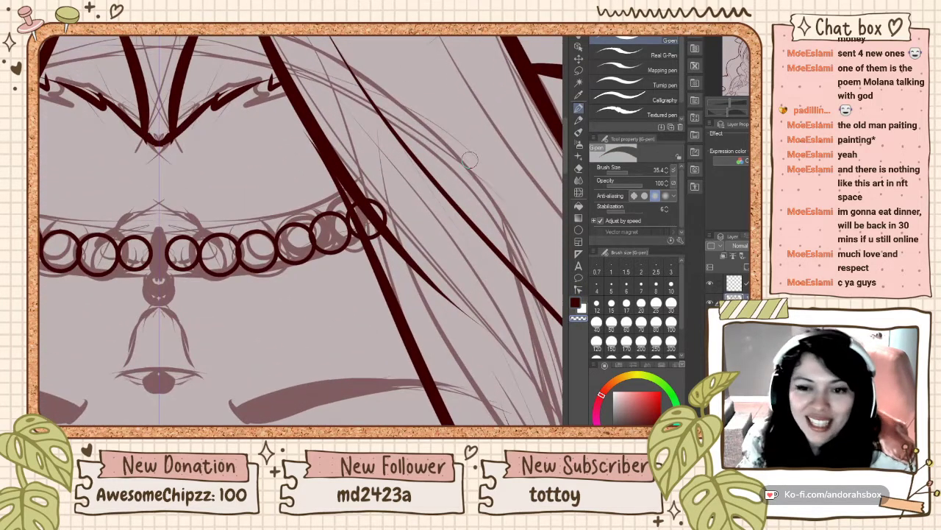
mouse_move(386, 230)
mouse_down()
mouse_move(438, 281)
mouse_move(373, 190)
mouse_move(358, 204)
mouse_move(350, 191)
mouse_move(436, 304)
mouse_move(343, 189)
mouse_move(409, 292)
mouse_move(349, 199)
mouse_move(392, 274)
mouse_up()
scroll(386, 228, down, 2)
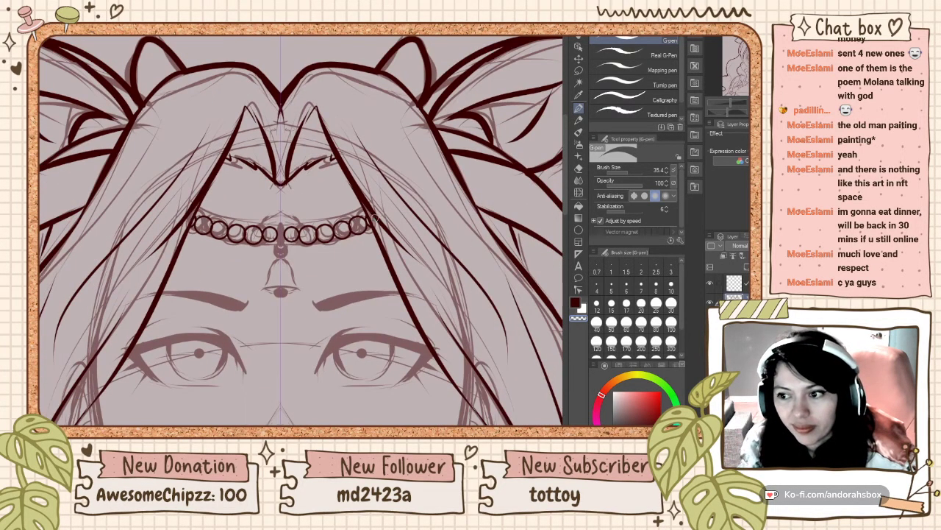
Step: Ink a narrow upright ellipse at the center of the forehead chain with the Ellipse tool at brush size 10, using the dark main color
scroll(284, 235, up, 2)
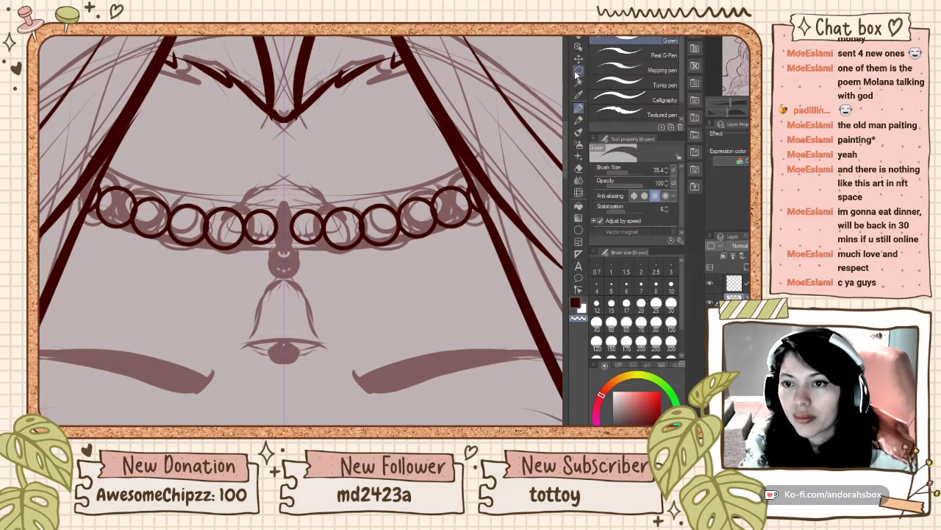
click(581, 230)
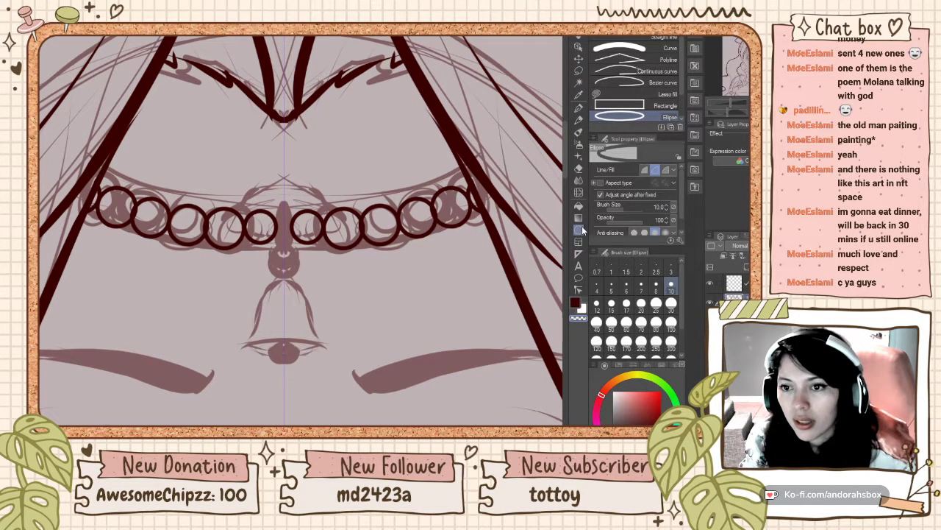
scroll(321, 188, up, 2)
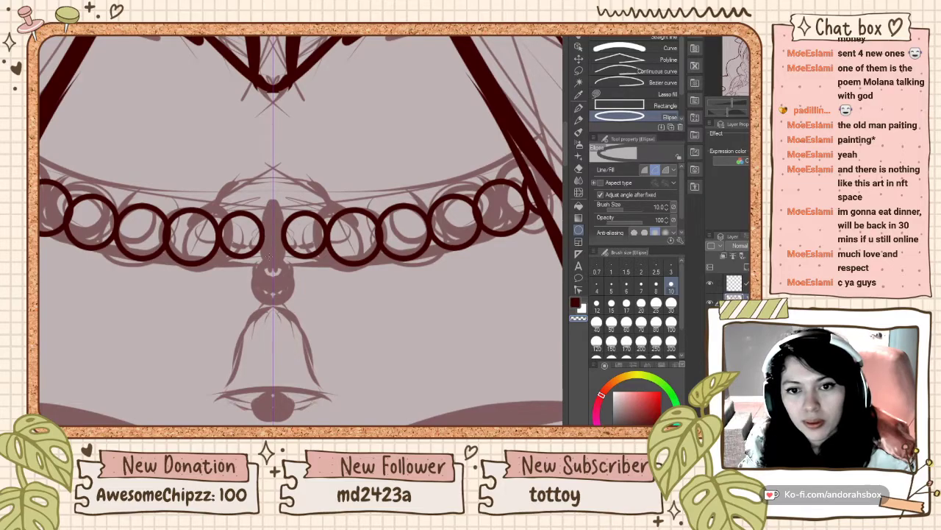
drag(269, 257, 291, 205)
key(ctrl+z)
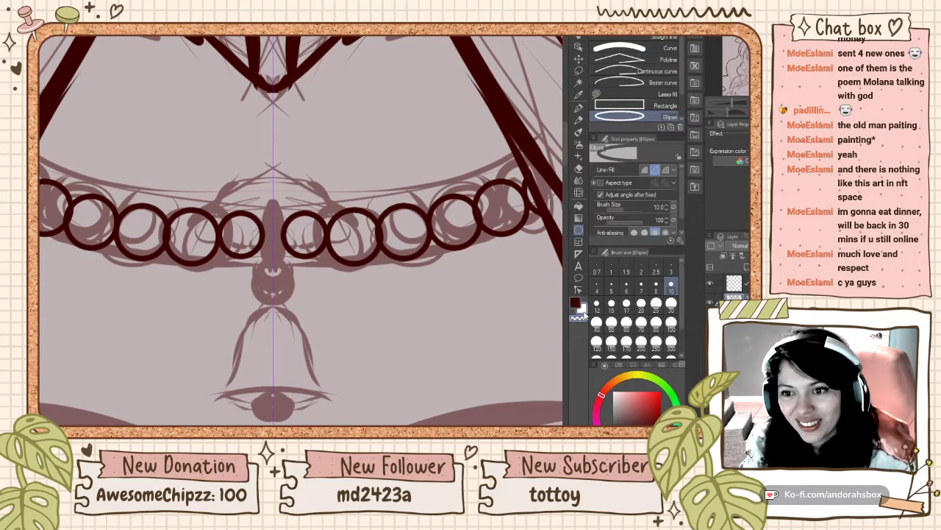
click(576, 303)
mouse_move(266, 202)
mouse_down()
mouse_move(287, 254)
mouse_move(284, 277)
mouse_move(264, 236)
mouse_move(264, 201)
mouse_up()
key(ctrl+z)
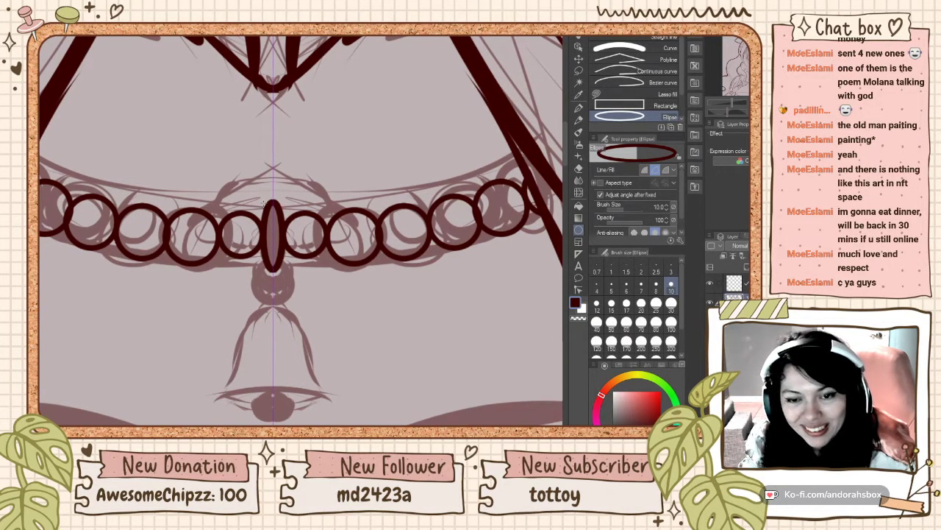
Step: Ink a mirrored pair of overlapping ellipses directly beneath the central upright bead as the bell's connector
scroll(288, 235, down, 3)
scroll(286, 262, up, 3)
drag(260, 253, 309, 297)
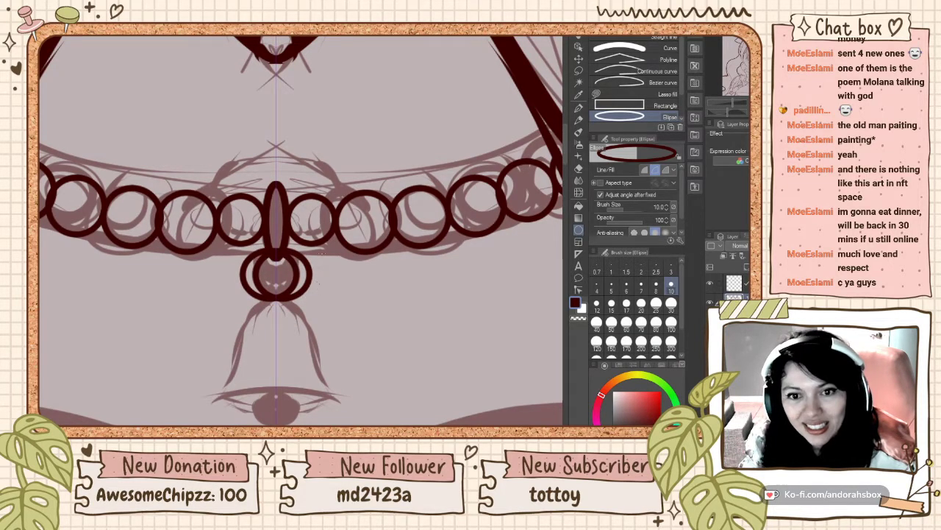
scroll(324, 252, down, 5)
scroll(331, 323, down, 2)
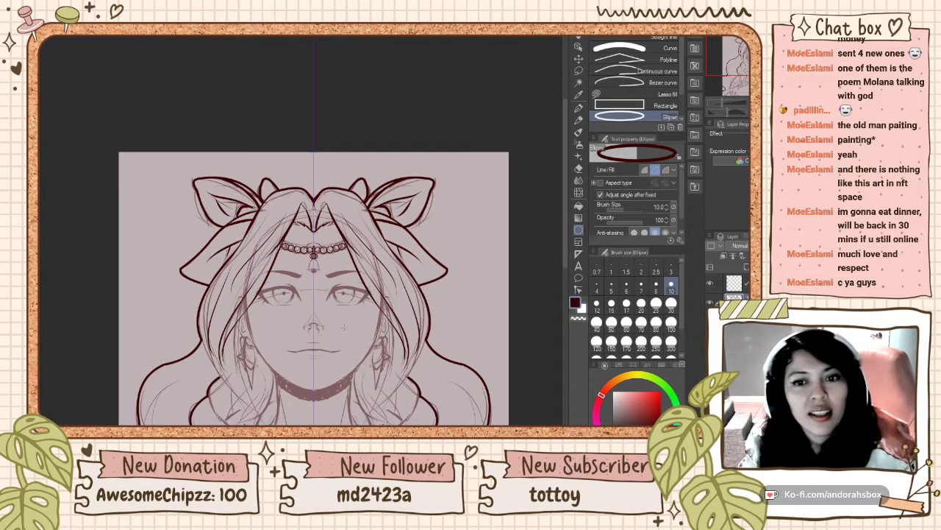
Step: Ink the mirrored shoulders of the bell just below its connector, using the G-pen at size 35.4
scroll(331, 324, up, 5)
scroll(321, 168, up, 1)
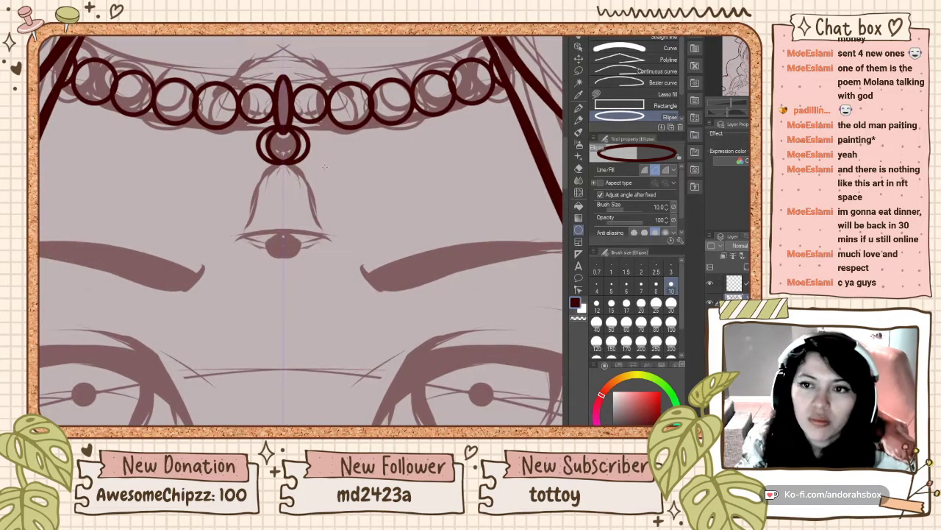
click(578, 107)
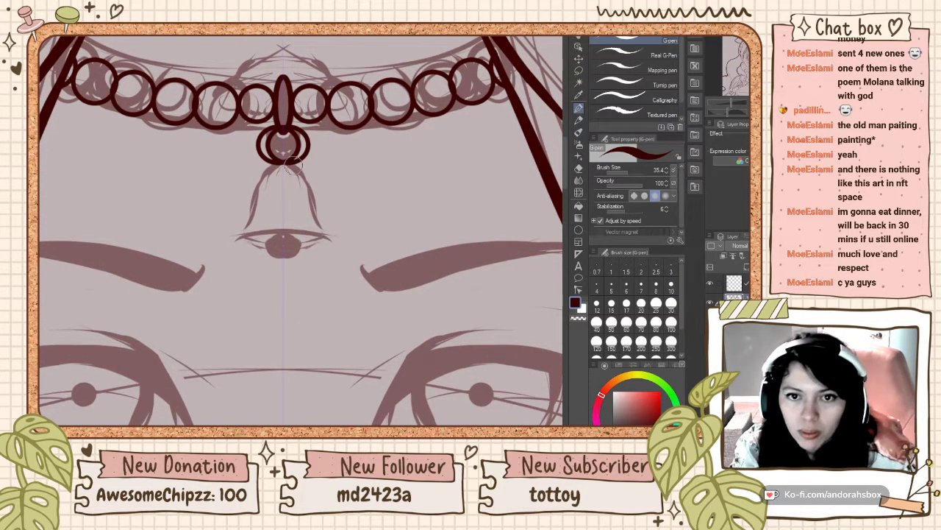
drag(287, 164, 316, 198)
key(ctrl+z)
mouse_move(285, 163)
mouse_down()
mouse_move(317, 217)
mouse_move(316, 185)
mouse_move(287, 161)
mouse_move(304, 173)
mouse_move(322, 233)
mouse_up()
key(ctrl+z)
key(ctrl+z)
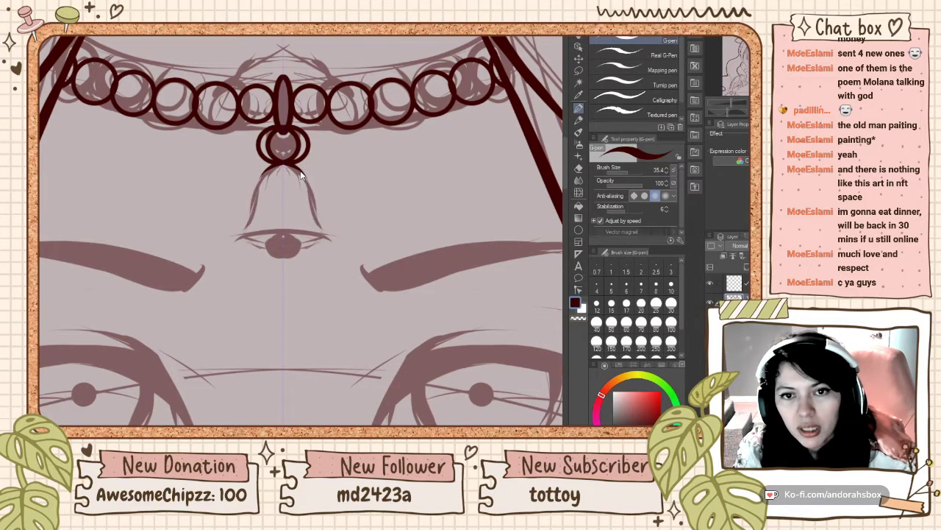
Step: Ink the bell's mirrored flaring sides and the curved upper line of its rim, redoing uneven strokes
drag(297, 167, 325, 231)
key(ctrl+z)
mouse_move(296, 166)
mouse_down()
mouse_move(328, 233)
mouse_move(296, 229)
mouse_move(318, 233)
mouse_up()
key(ctrl+z)
key(ctrl+z)
key(ctrl+z)
mouse_move(249, 233)
mouse_down()
mouse_move(328, 235)
mouse_move(285, 255)
mouse_up()
key(ctrl+z)
key(ctrl+z)
key(ctrl+z)
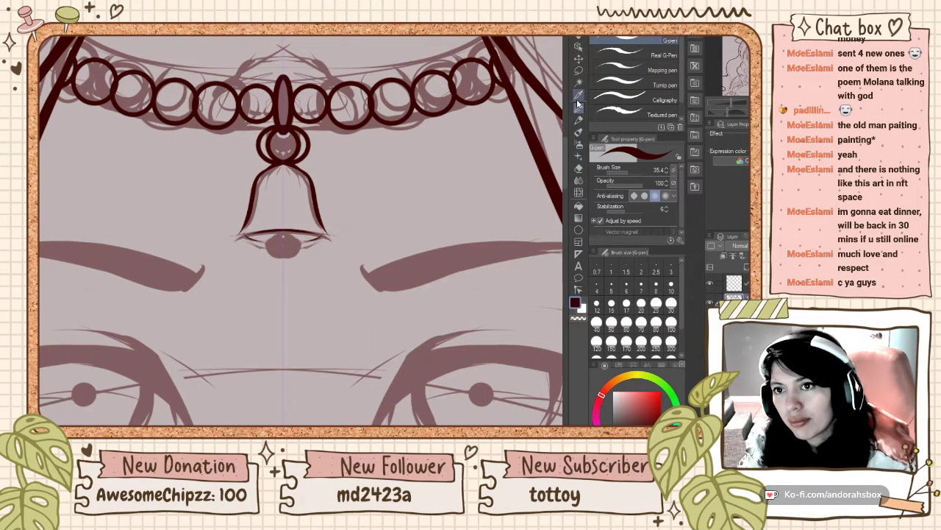
Step: Ink a round clapper at the bottom center of the bell with the Ellipse tool at brush size 10
click(579, 180)
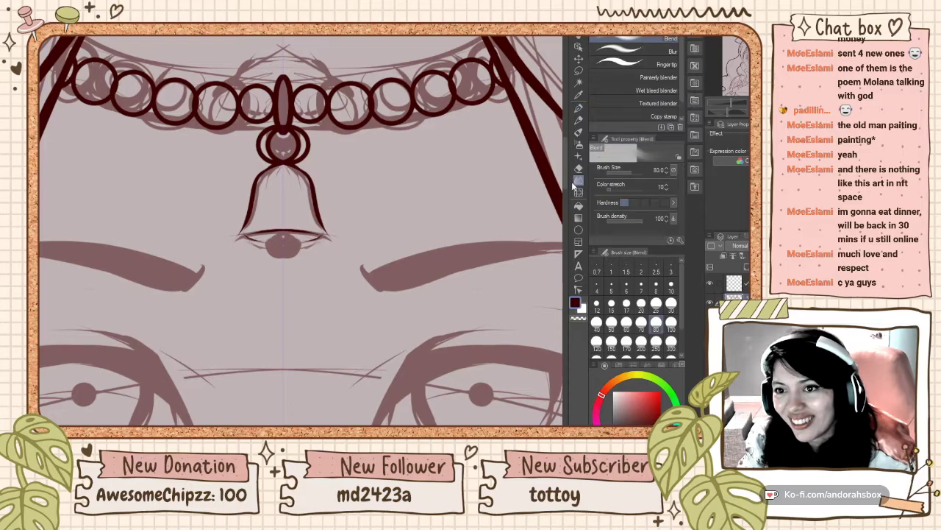
click(578, 97)
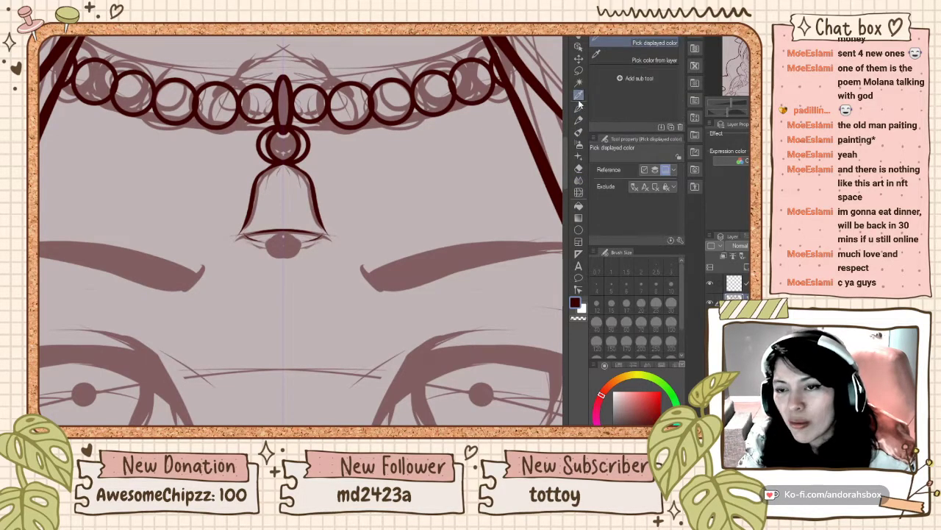
click(579, 108)
click(581, 227)
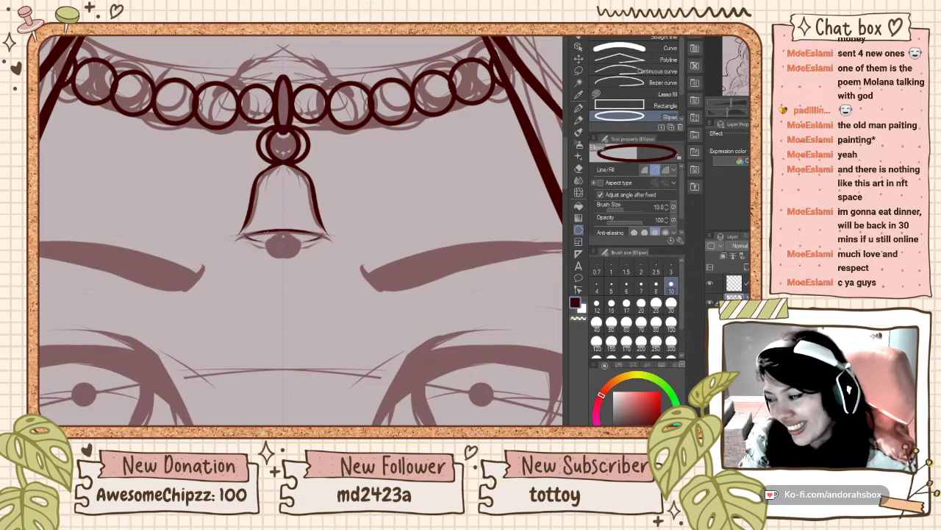
drag(271, 236, 295, 259)
scroll(294, 259, down, 6)
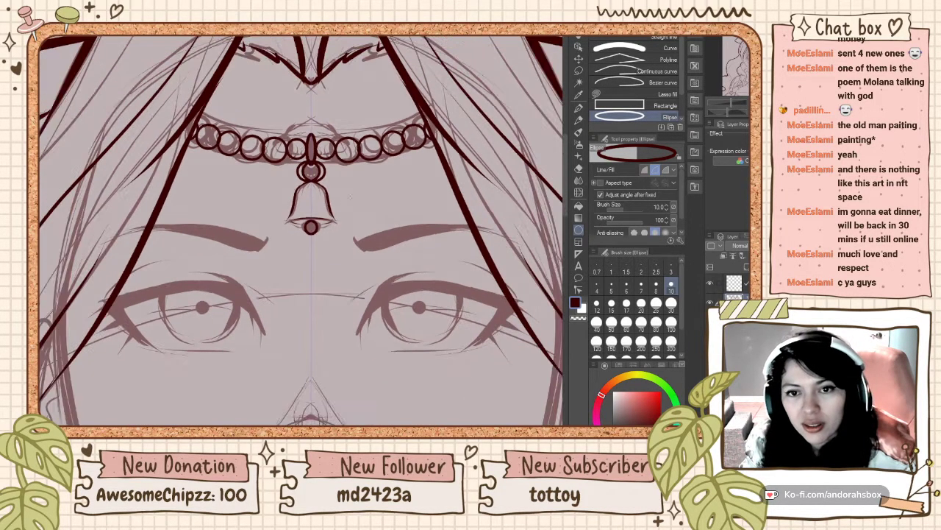
Step: Ink the mirrored lower edge and inner contour of the bell's rim around the clapper with the G-pen
click(579, 108)
scroll(405, 202, up, 4)
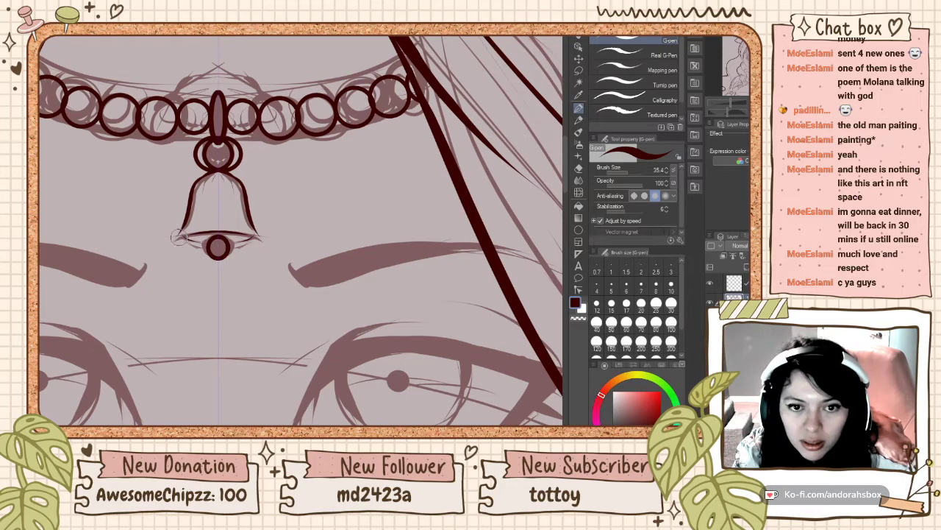
drag(178, 234, 199, 246)
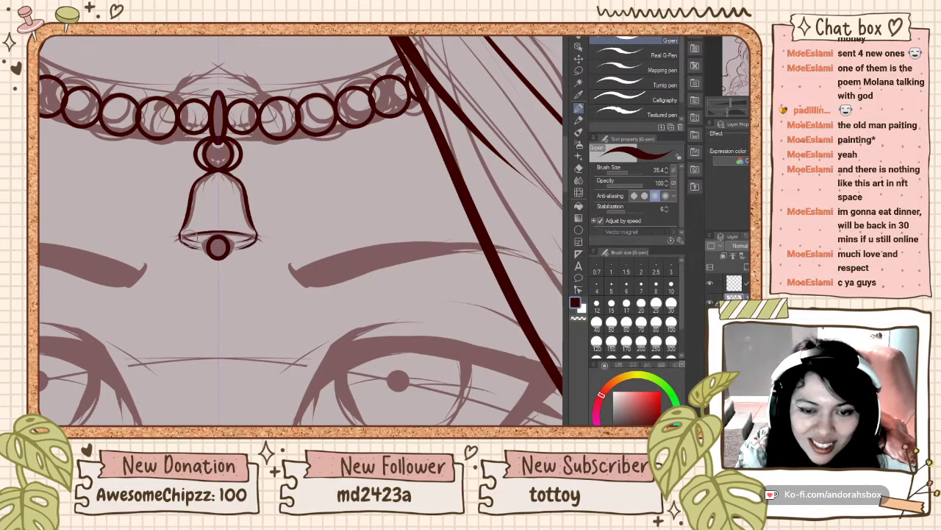
drag(179, 237, 255, 239)
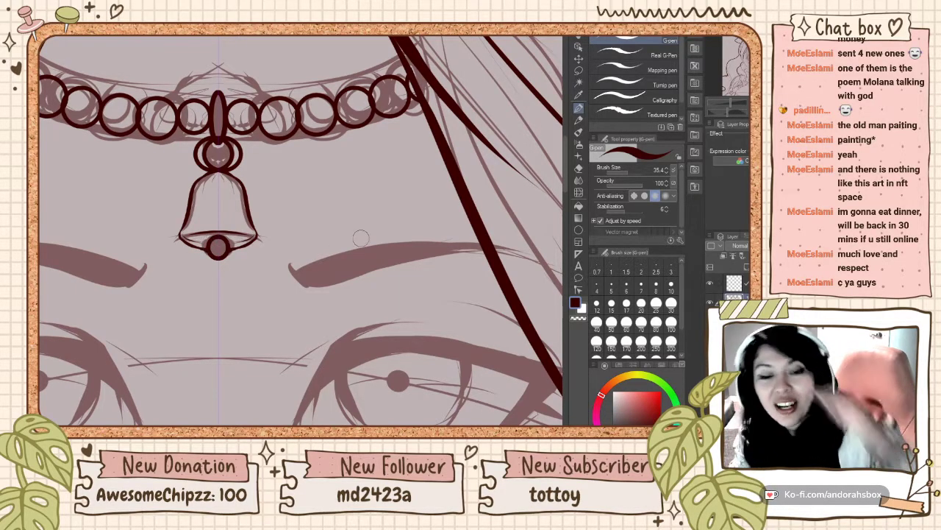
Step: Ink a mirrored pair of tapered curved accent lines just above the bell's rim, redoing the stroke until it follows the rim
scroll(352, 216, down, 2)
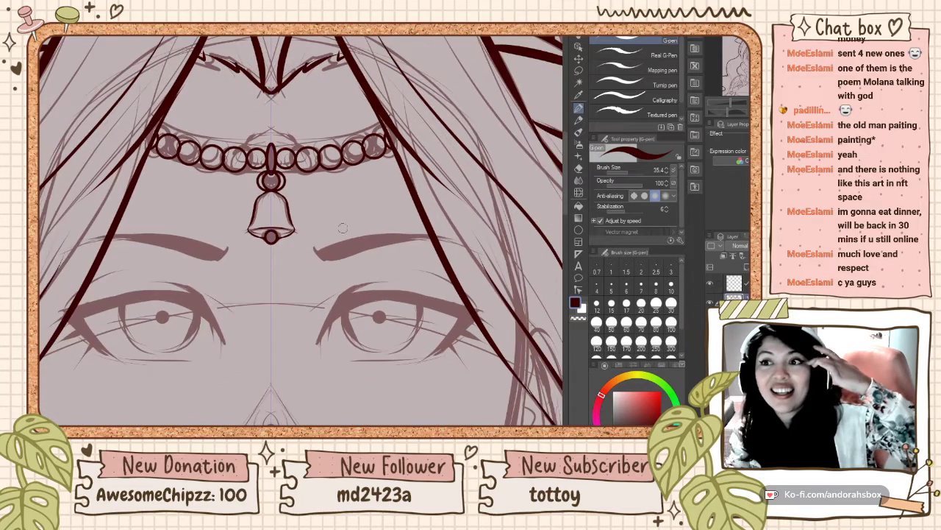
scroll(275, 223, up, 4)
scroll(269, 243, up, 1)
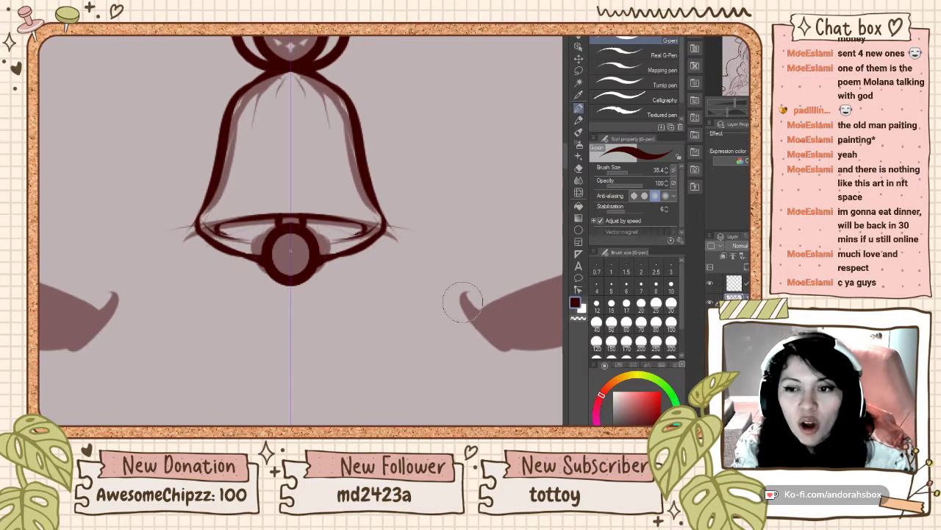
click(578, 318)
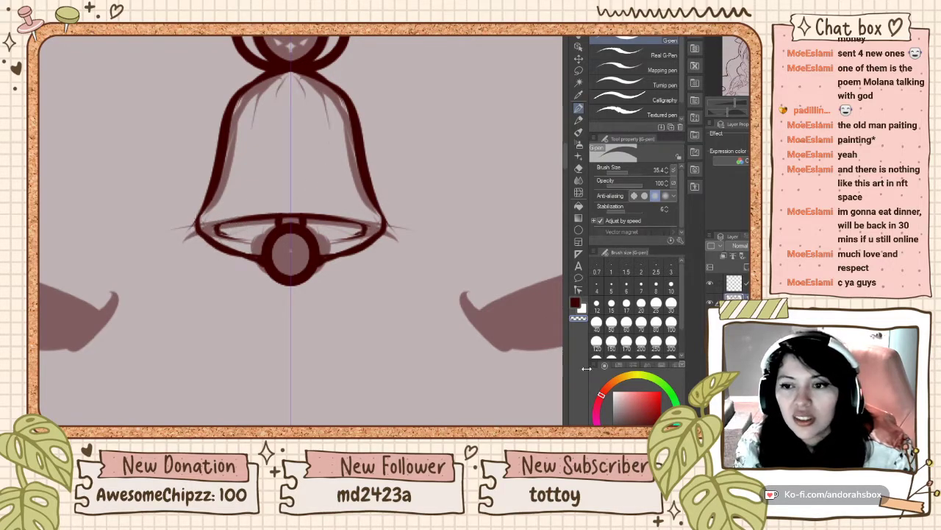
click(575, 303)
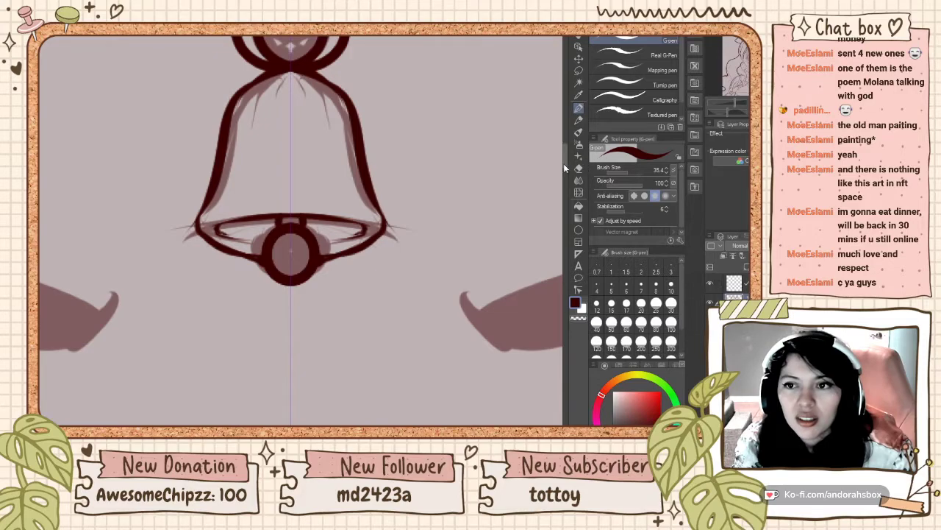
drag(321, 200, 374, 209)
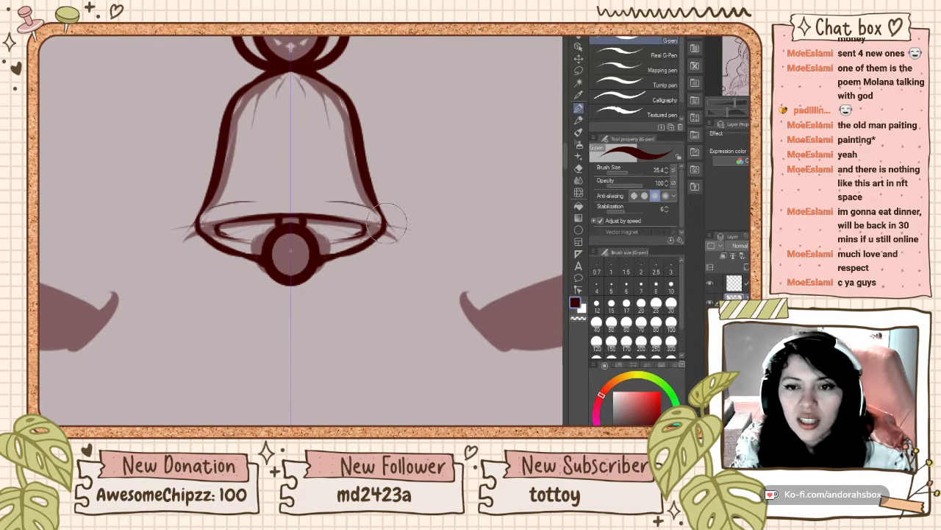
key(ctrl+z)
drag(312, 197, 378, 211)
key(ctrl+z)
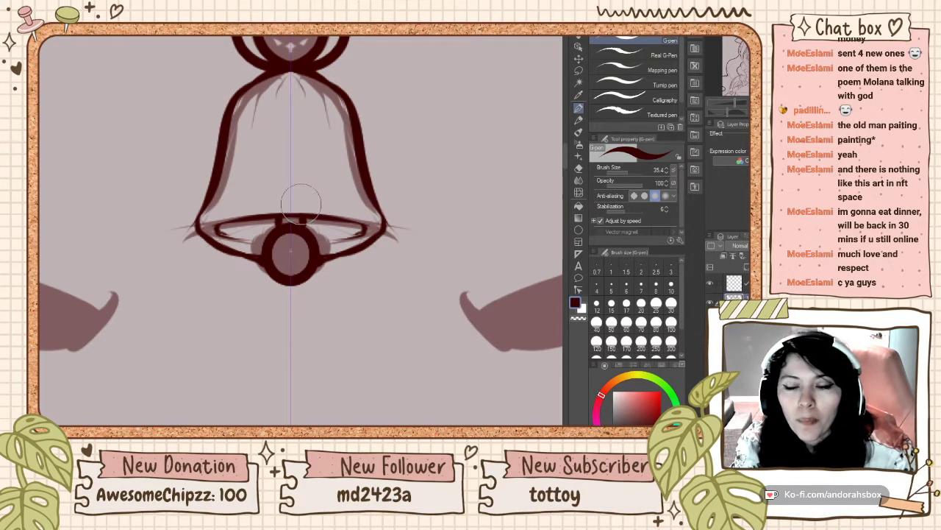
drag(308, 201, 378, 213)
key(ctrl+z)
drag(314, 204, 379, 215)
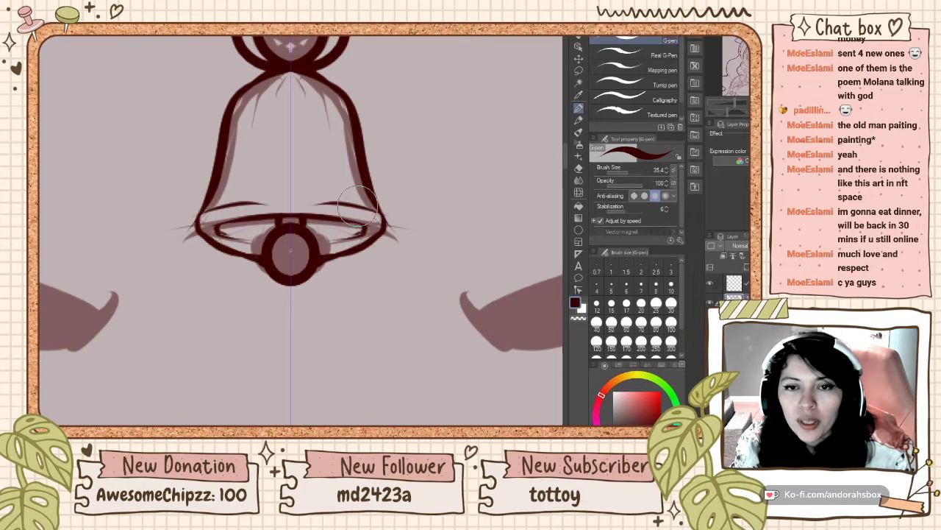
key(ctrl+z)
drag(318, 195, 373, 204)
key(ctrl+z)
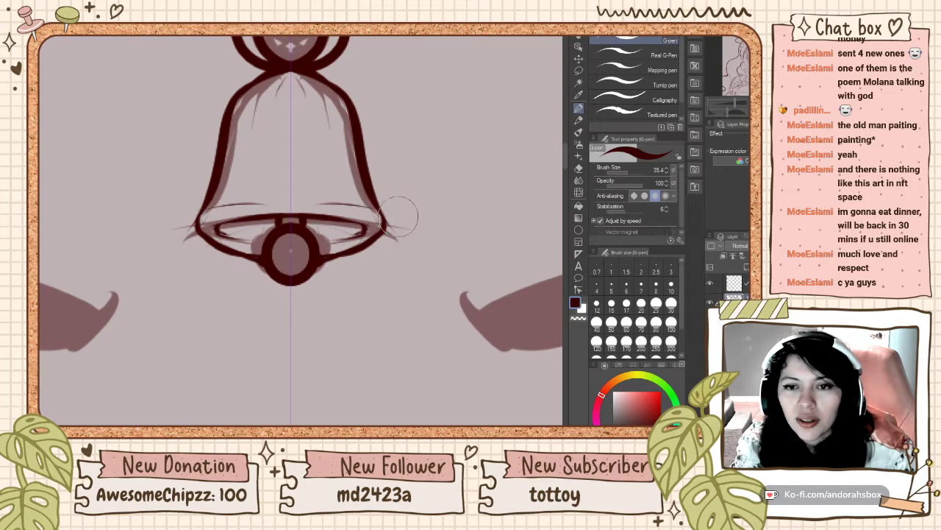
drag(306, 205, 379, 210)
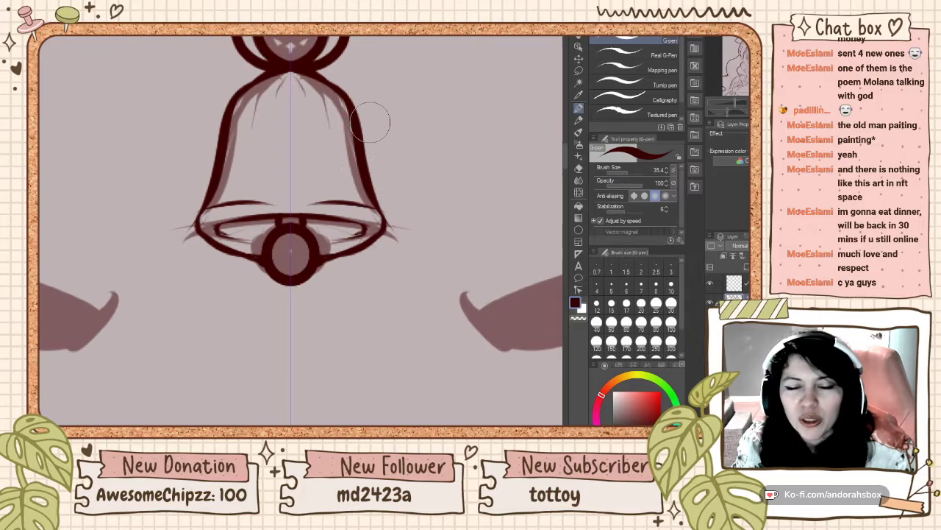
Step: Check the inked line art across the portrait by hiding the sketch layer, and turn the sketch back on
scroll(359, 119, down, 5)
scroll(335, 133, down, 2)
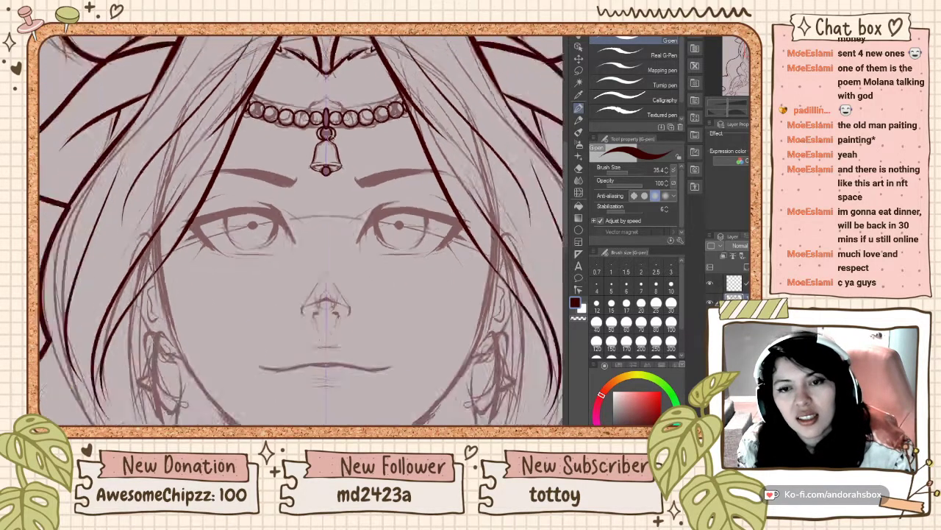
scroll(335, 133, up, 2)
scroll(335, 133, down, 2)
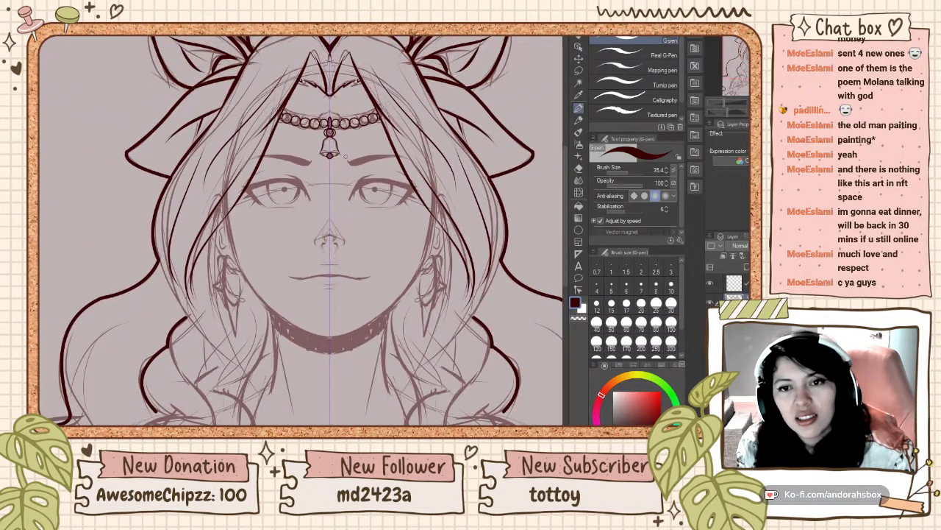
scroll(324, 221, down, 3)
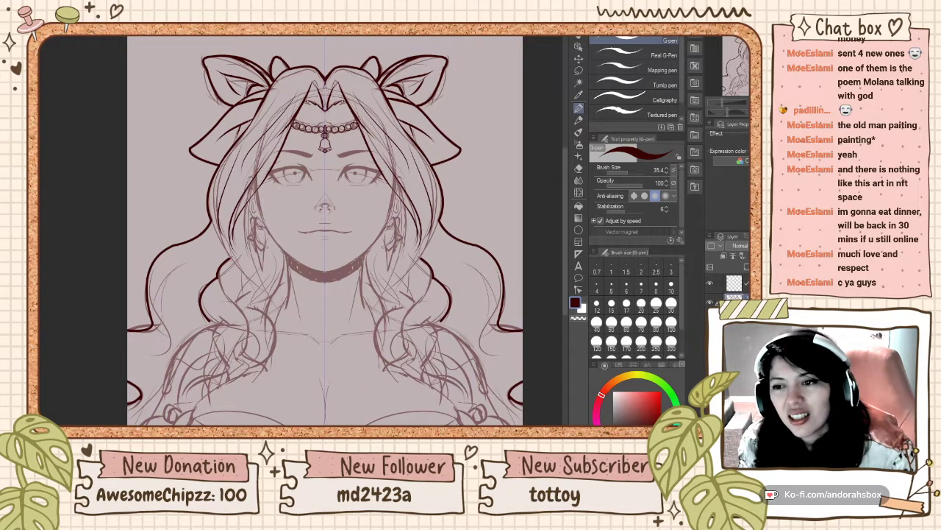
click(710, 321)
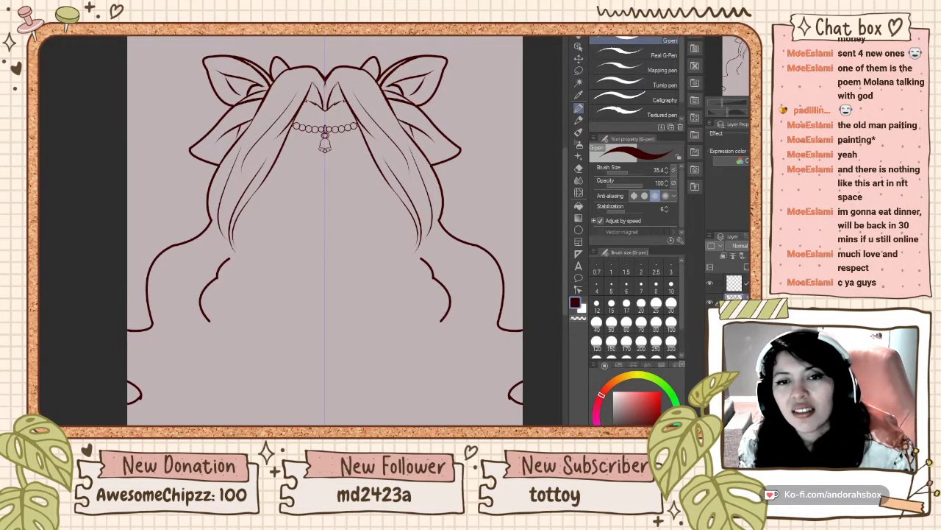
click(709, 321)
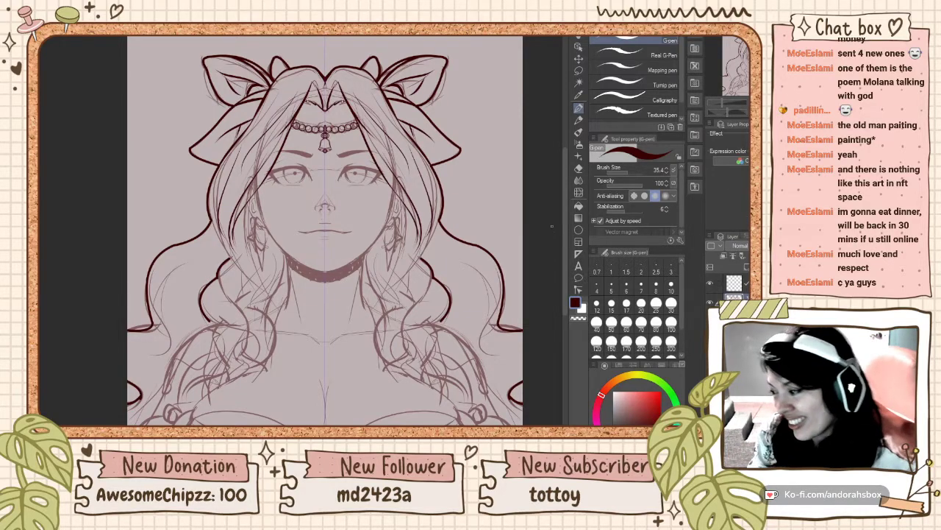
scroll(470, 177, up, 3)
scroll(443, 188, down, 4)
scroll(360, 162, up, 4)
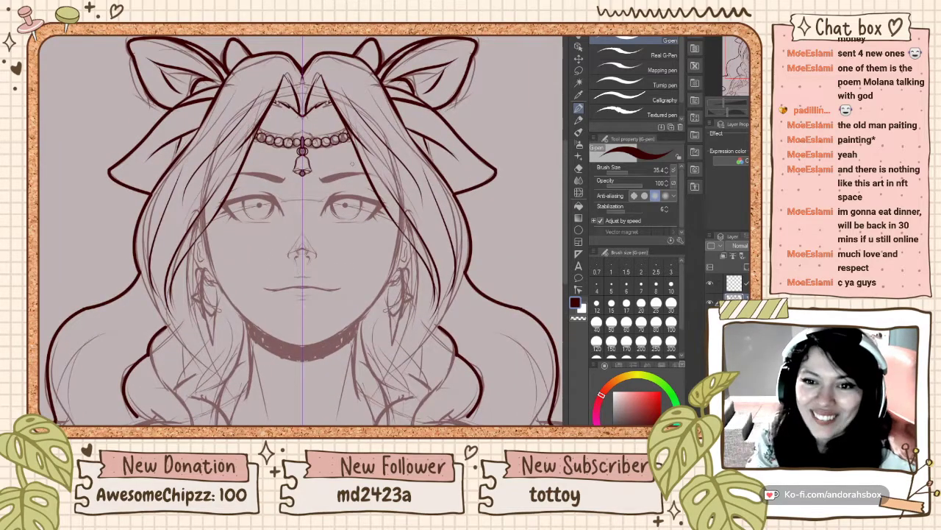
scroll(351, 161, up, 2)
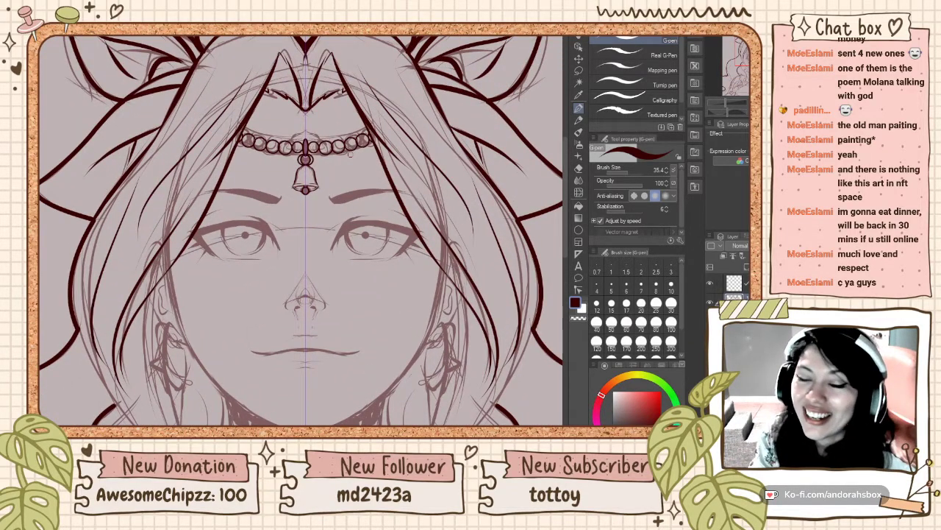
scroll(349, 155, down, 3)
scroll(351, 179, up, 3)
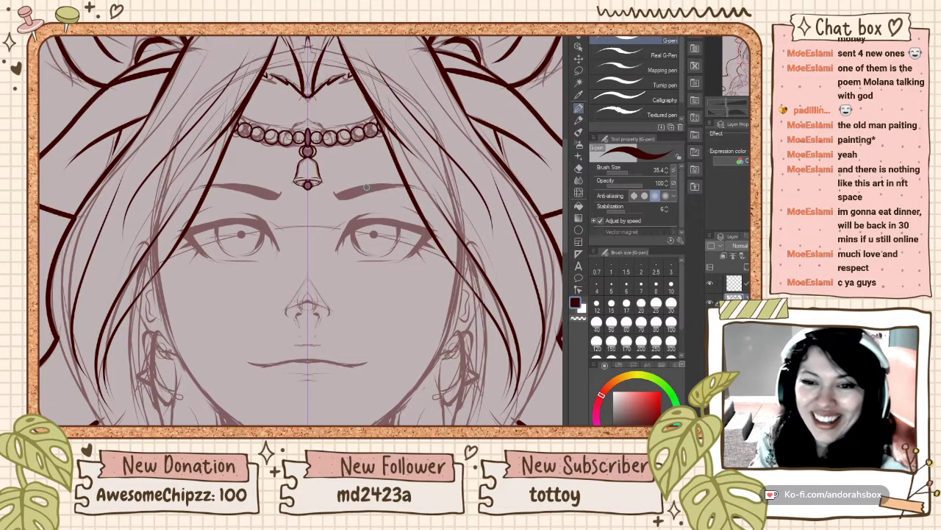
Step: Ink the mirrored inner tips and arched upper edges of the eyebrows with the G-pen, redoing strokes until they follow the sketch
scroll(383, 180, up, 1)
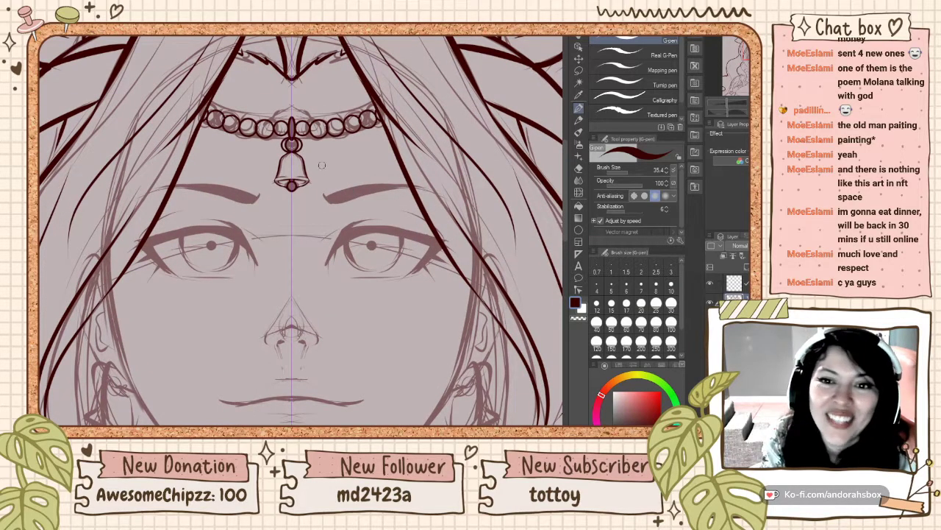
mouse_move(322, 190)
mouse_down()
mouse_move(356, 205)
mouse_move(344, 207)
mouse_move(332, 202)
mouse_move(412, 191)
mouse_up()
key(ctrl+z)
key(ctrl+z)
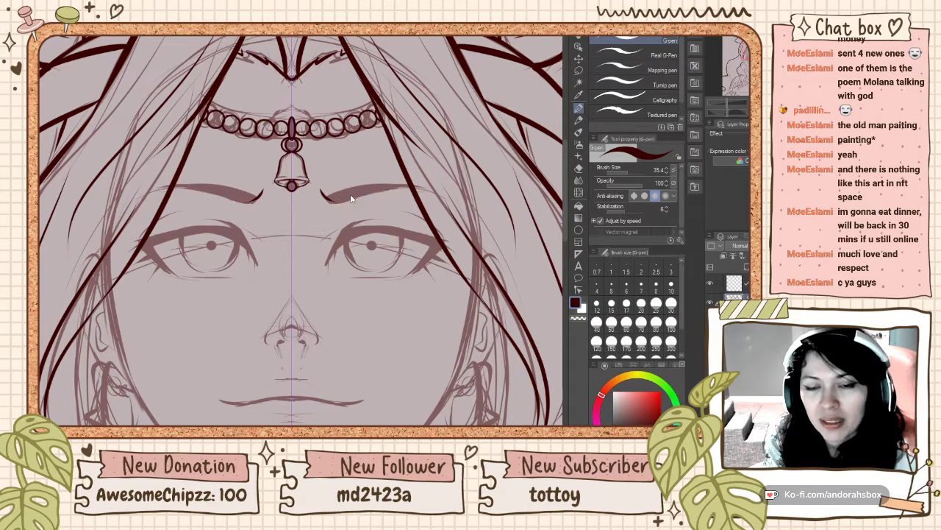
drag(326, 199, 394, 187)
key(ctrl+z)
drag(329, 197, 408, 192)
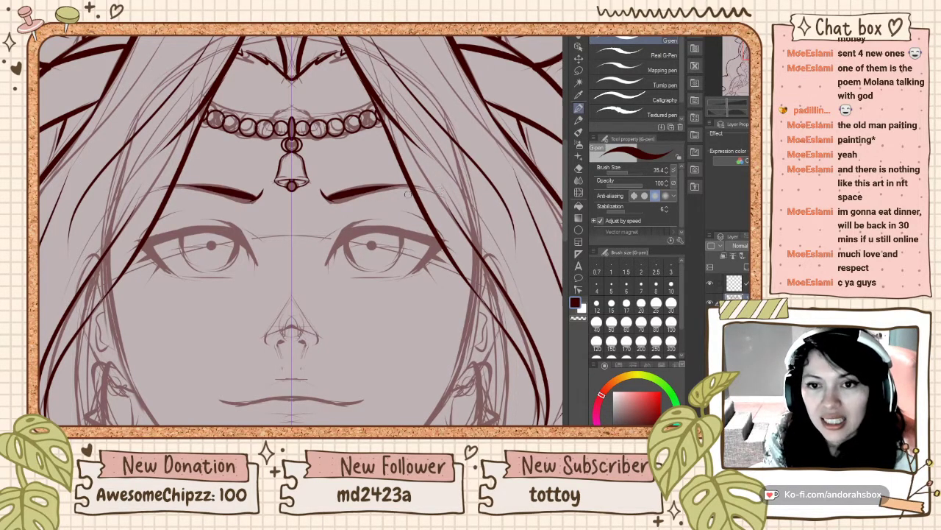
Step: Thicken the eyebrows into solid tapered shapes and extend their tails outward past the front hair strands
drag(331, 199, 398, 188)
key(ctrl+z)
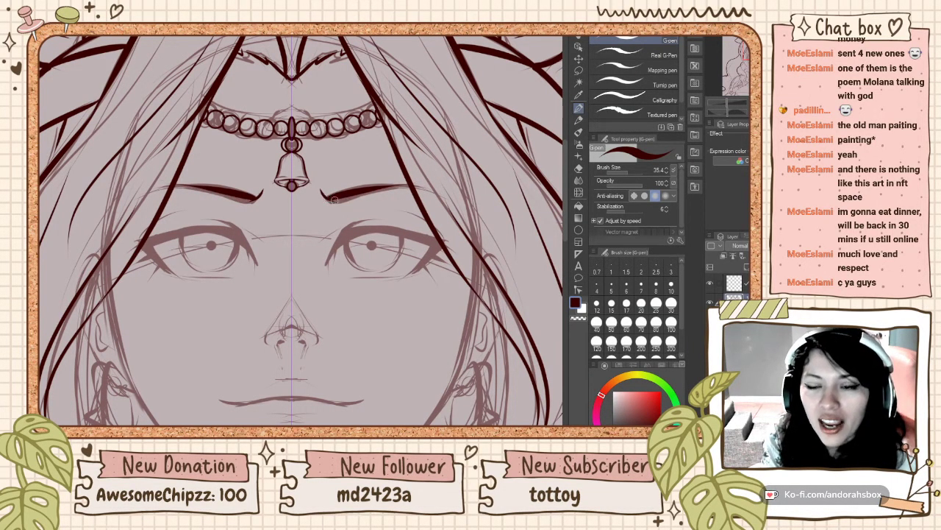
drag(328, 199, 409, 187)
key(ctrl+z)
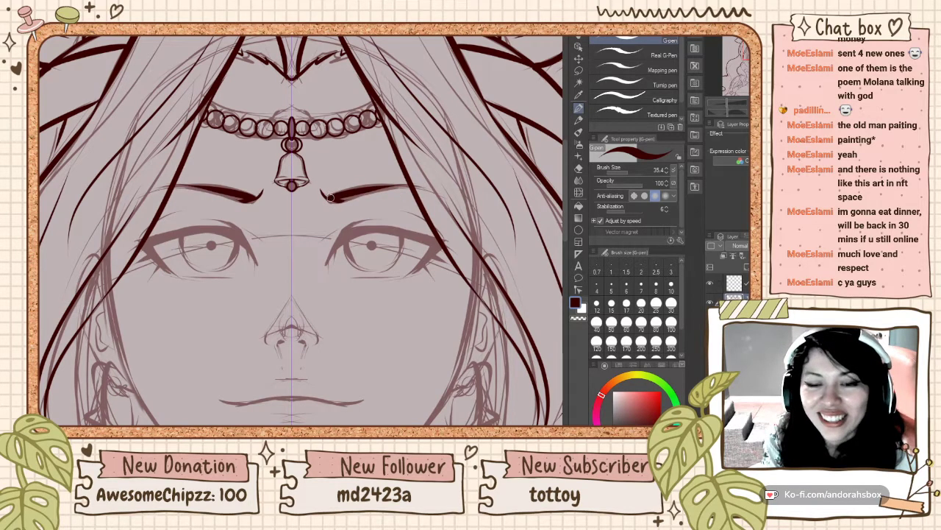
drag(328, 198, 406, 188)
drag(340, 202, 409, 187)
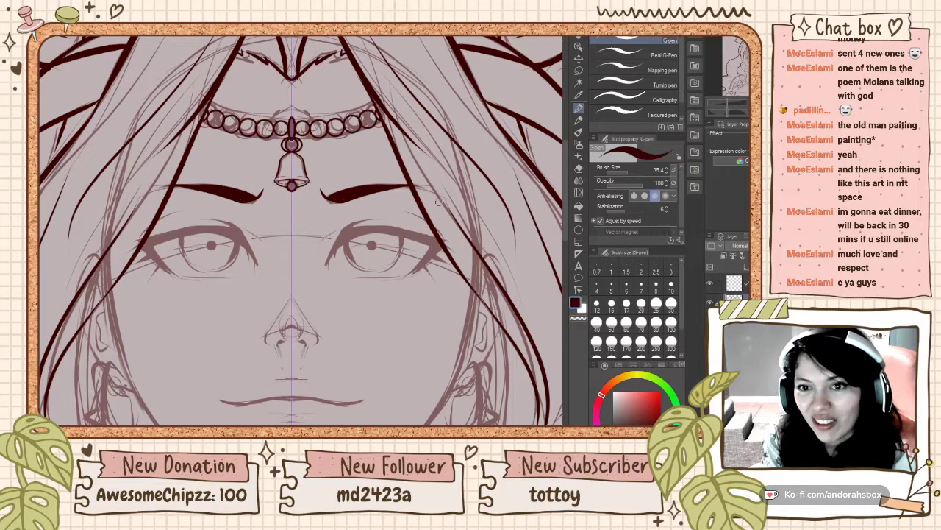
mouse_move(358, 187)
mouse_down()
mouse_move(431, 187)
mouse_move(446, 203)
mouse_up()
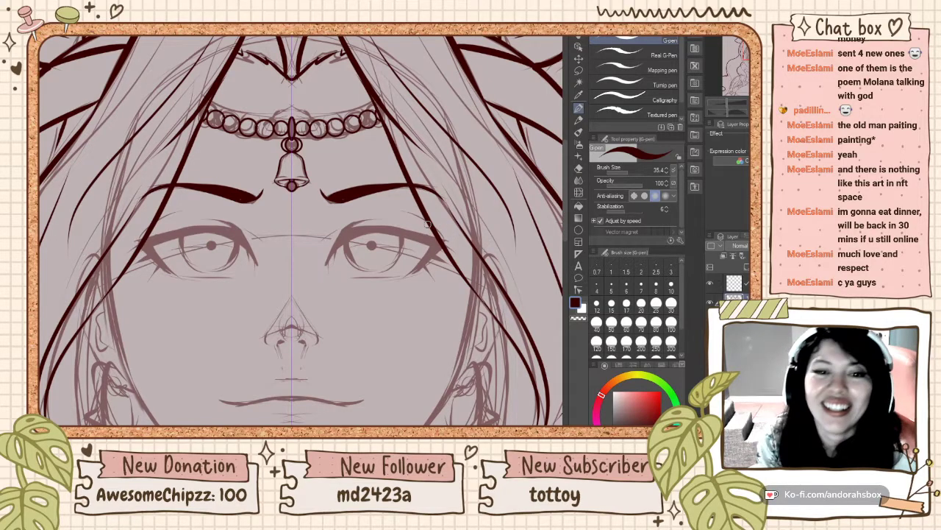
scroll(397, 193, up, 2)
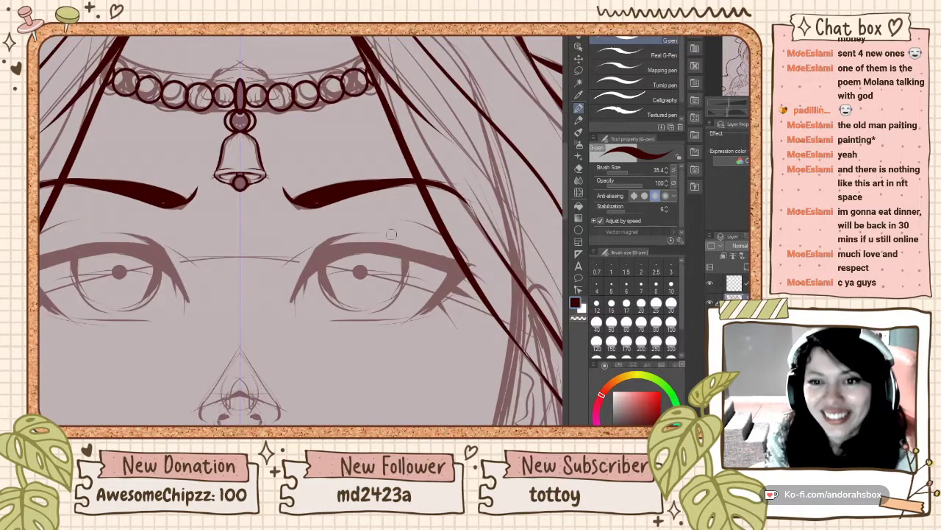
mouse_move(316, 203)
mouse_down()
mouse_move(290, 193)
mouse_move(315, 205)
mouse_up()
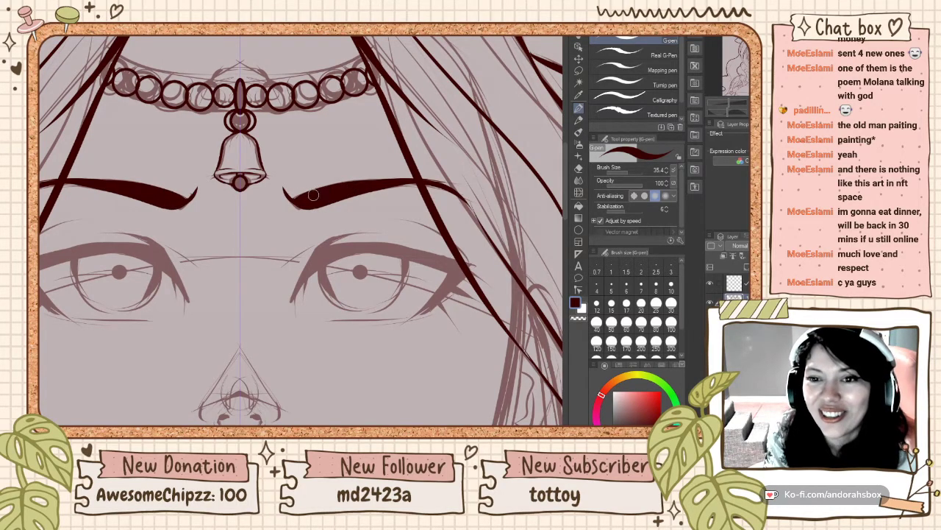
scroll(451, 184, down, 4)
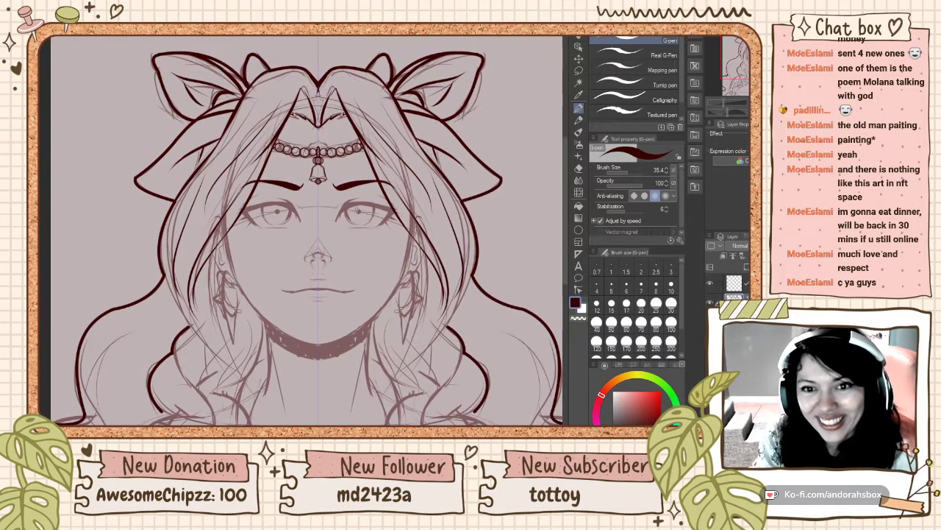
Step: Ink a small mirrored pair of curved nostril strokes at the base of the nose
scroll(363, 233, up, 3)
scroll(361, 233, up, 1)
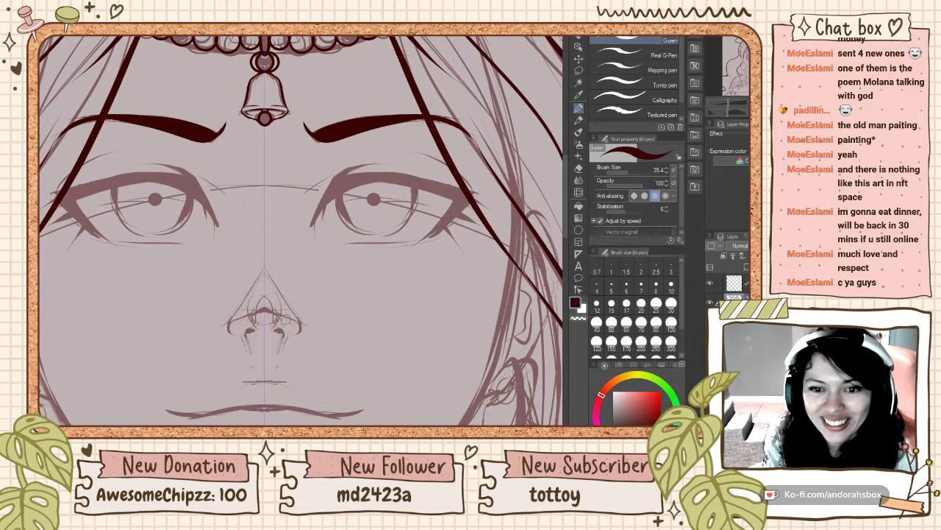
mouse_move(274, 334)
mouse_down()
mouse_move(292, 366)
mouse_move(280, 332)
mouse_up()
key(ctrl+z)
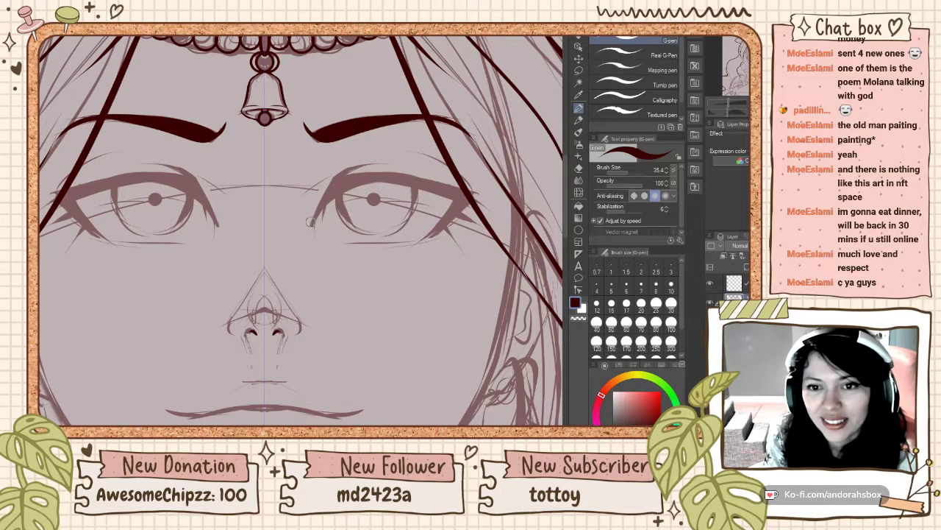
Step: Ink the mirrored upper lash lines from the inner to the outer eye corners and thicken them along the arch
mouse_move(311, 223)
mouse_down()
mouse_move(355, 182)
mouse_move(384, 177)
mouse_up()
key(ctrl+z)
drag(313, 226, 361, 182)
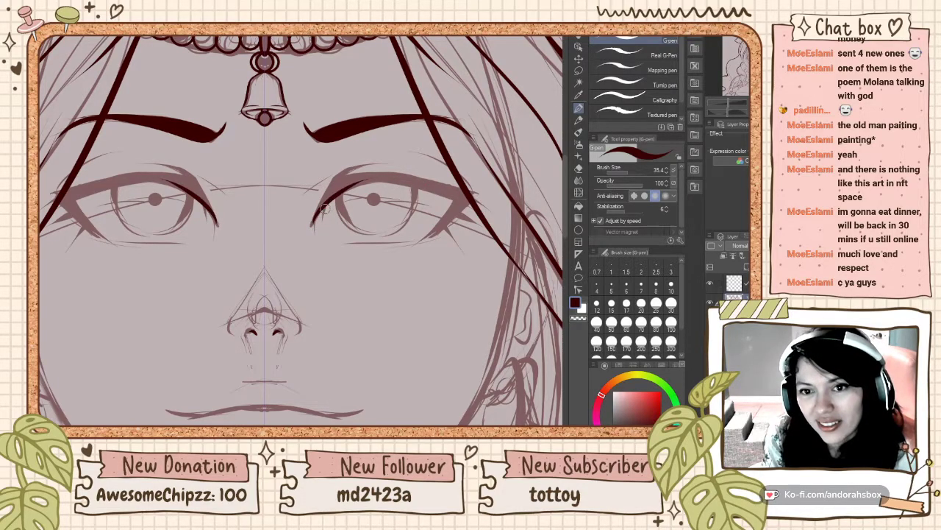
mouse_move(314, 220)
mouse_down()
mouse_move(368, 183)
mouse_move(422, 181)
mouse_up()
key(ctrl+z)
drag(318, 215, 450, 183)
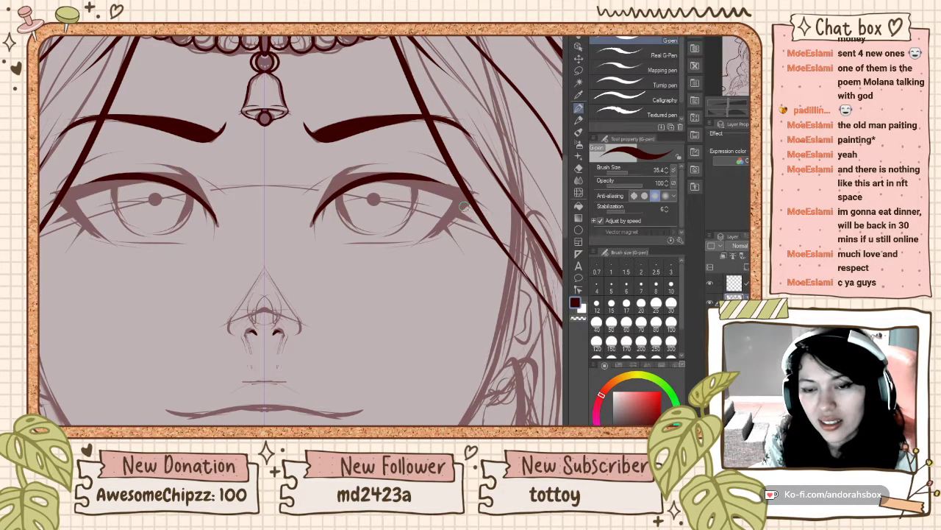
key(ctrl+z)
drag(312, 223, 470, 209)
mouse_move(342, 192)
mouse_down()
mouse_move(386, 178)
mouse_move(431, 184)
mouse_up()
drag(339, 192, 438, 184)
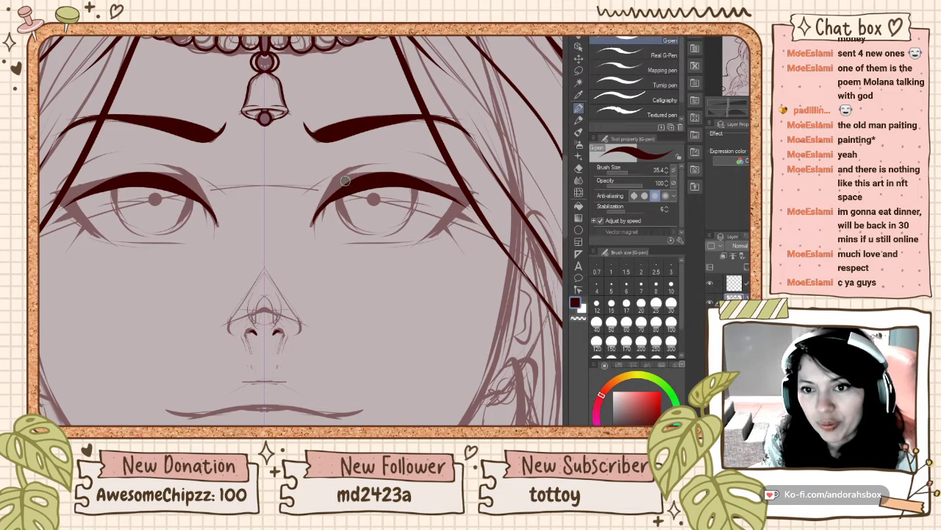
Step: Extend the upper lash lines into pointed outward wings and fill in the outer eye corners
drag(350, 183, 492, 192)
key(ctrl+z)
drag(382, 172, 515, 192)
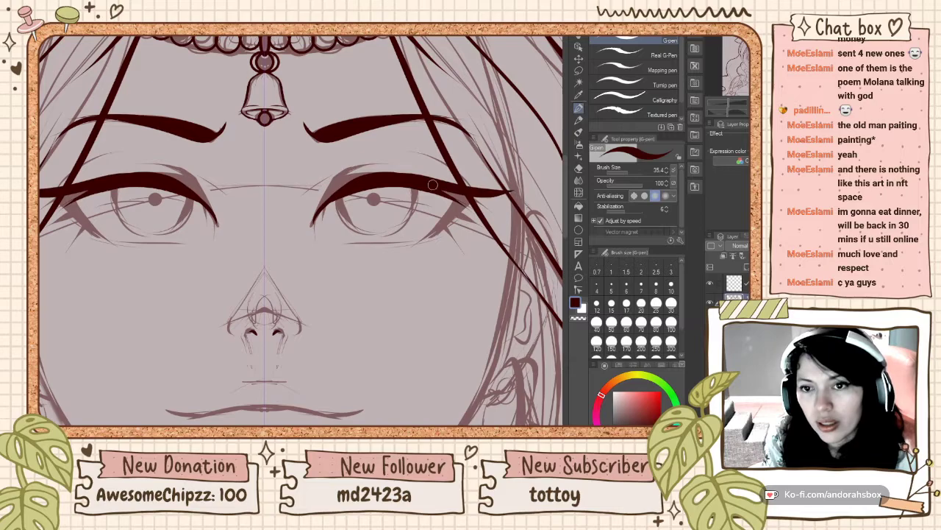
mouse_move(457, 196)
mouse_down()
mouse_move(436, 233)
mouse_move(468, 192)
mouse_up()
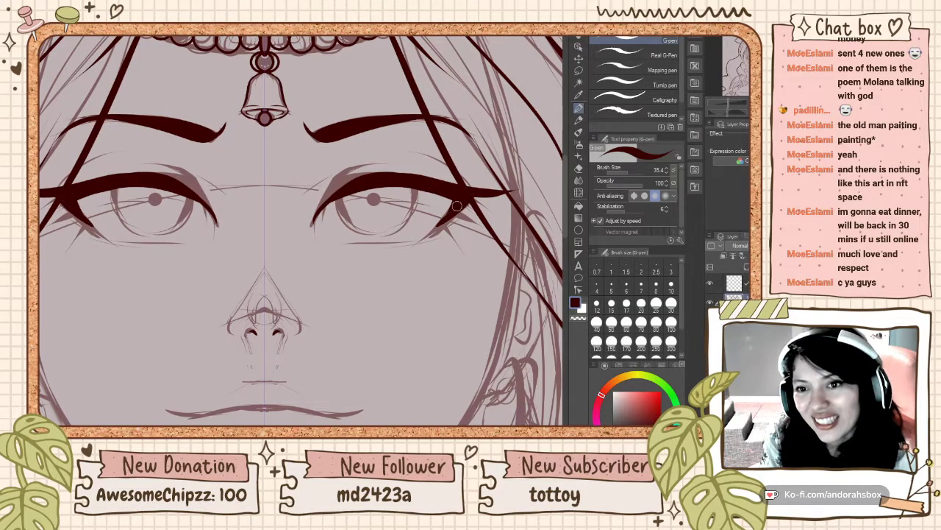
Step: Ink a mirrored tapered stroke above each lash line, curving down toward the inner eye corner
drag(345, 172, 322, 205)
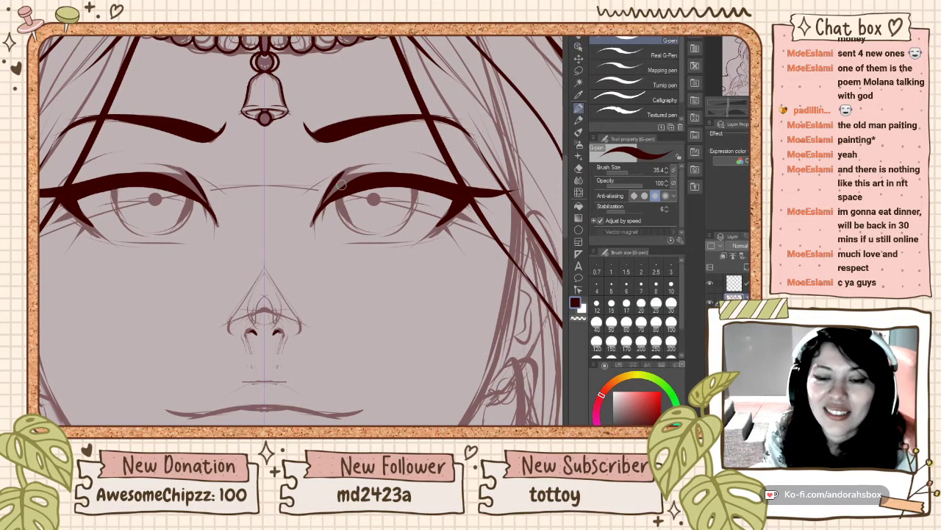
key(ctrl+z)
drag(353, 169, 314, 215)
key(ctrl+z)
drag(346, 172, 315, 213)
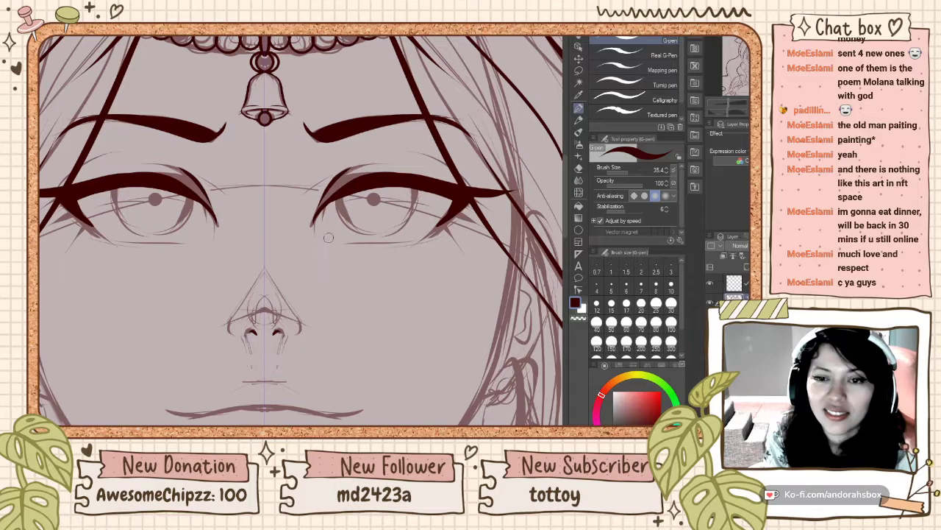
Step: Try to add mirrored flared lash strokes along the inner eye corners
drag(350, 179, 313, 220)
key(ctrl+z)
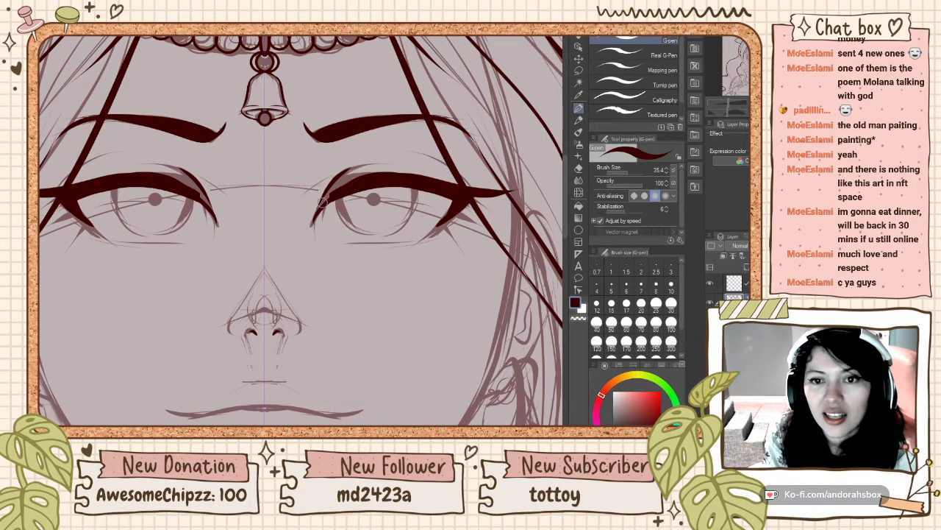
drag(359, 178, 314, 219)
key(ctrl+z)
drag(354, 177, 303, 222)
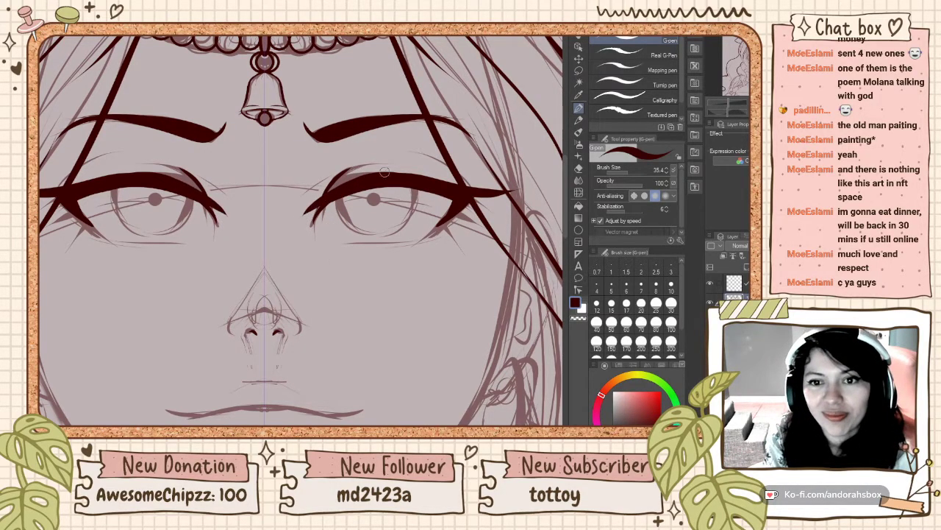
key(ctrl+z)
drag(349, 183, 310, 216)
key(ctrl+z)
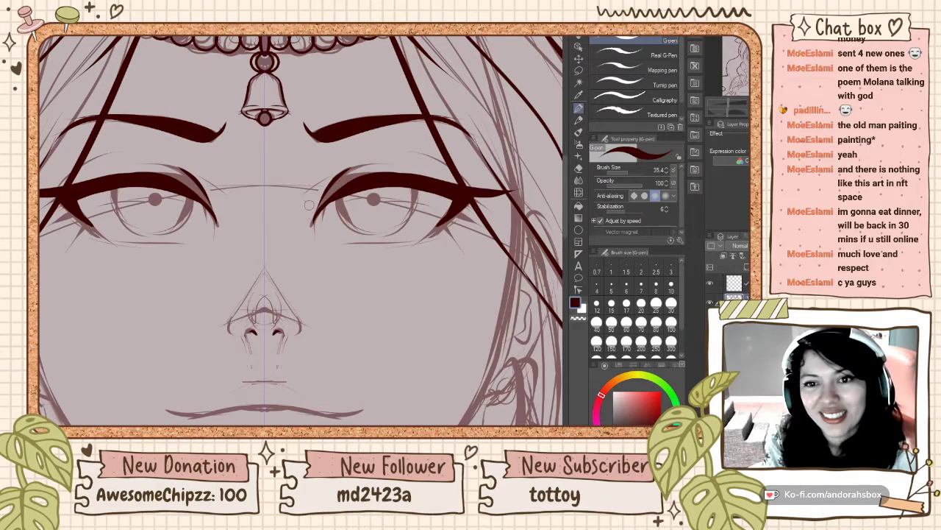
drag(364, 175, 306, 213)
key(ctrl+z)
mouse_move(345, 182)
mouse_down()
mouse_move(322, 201)
mouse_move(350, 181)
mouse_up()
key(ctrl+z)
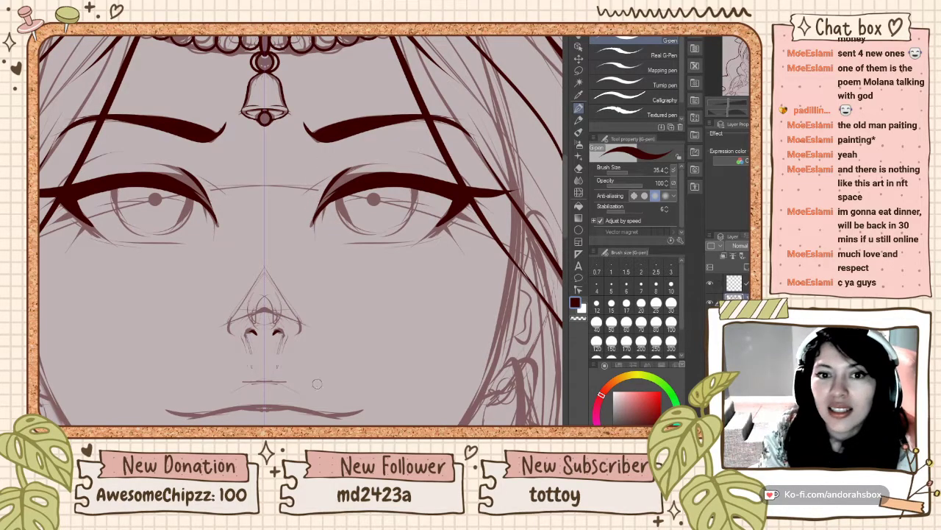
Step: Ink the inner side of both irises as a thick mirrored curve below the lash line, redoing it until it follows the sketch
mouse_move(340, 195)
mouse_down()
mouse_move(355, 223)
mouse_move(342, 214)
mouse_move(365, 234)
mouse_up()
key(ctrl+z)
key(ctrl+z)
drag(339, 194, 364, 232)
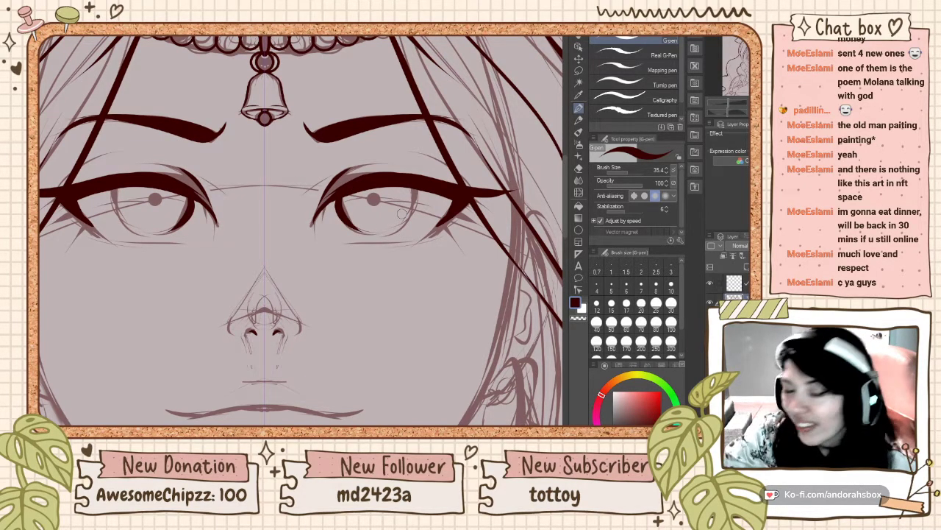
key(ctrl+z)
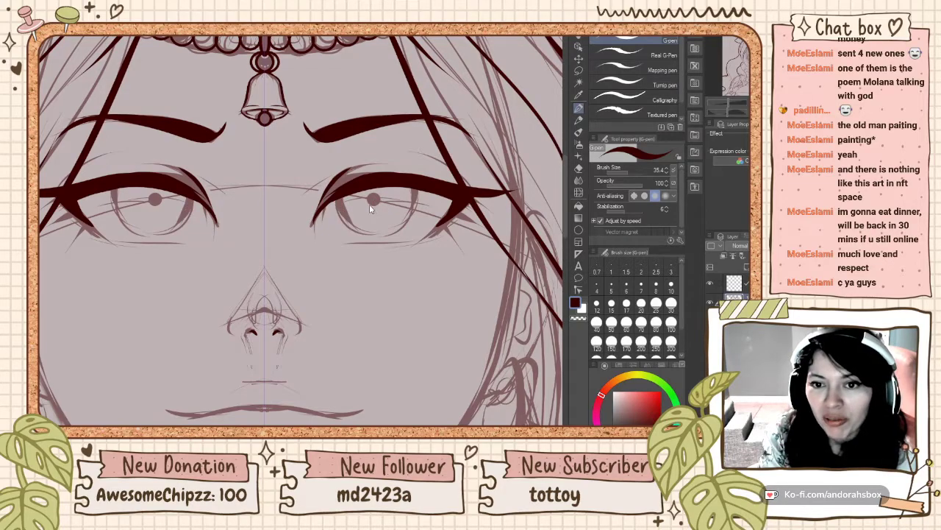
mouse_move(341, 194)
mouse_down()
mouse_move(357, 225)
mouse_move(416, 195)
mouse_up()
key(ctrl+z)
key(ctrl+z)
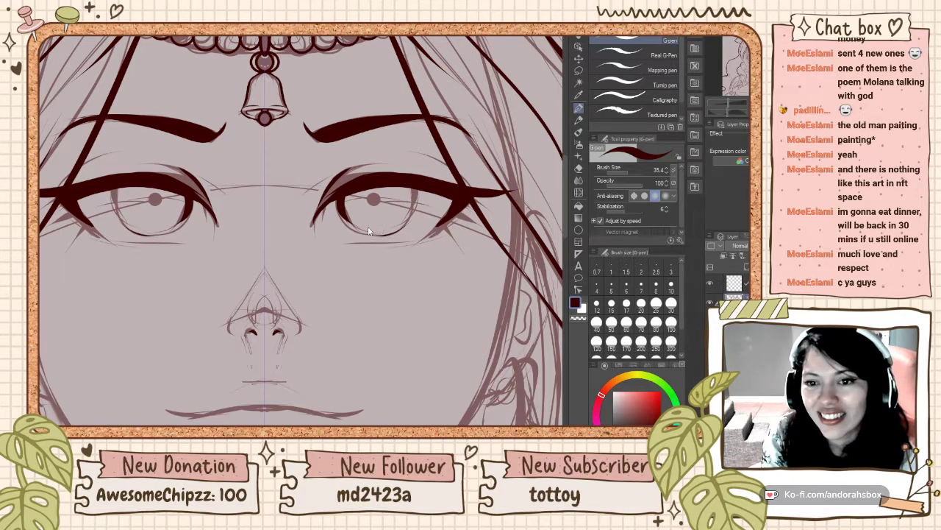
key(ctrl+z)
drag(347, 218, 405, 219)
key(ctrl+z)
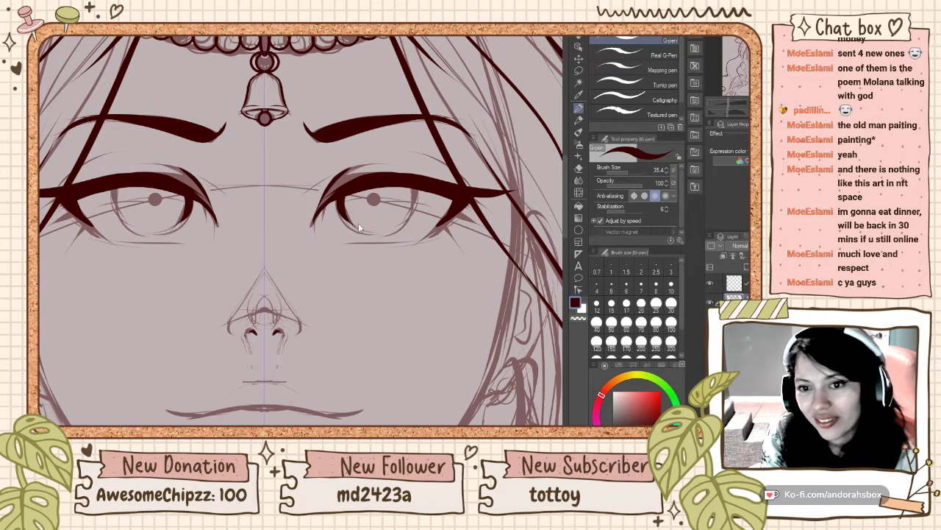
Step: Close the lower and outer curves of both irises with mirrored strokes and fill in the round pupils
mouse_move(346, 214)
mouse_down()
mouse_move(396, 231)
mouse_move(417, 193)
mouse_up()
key(ctrl+z)
key(ctrl+z)
drag(384, 237, 416, 195)
key(ctrl+z)
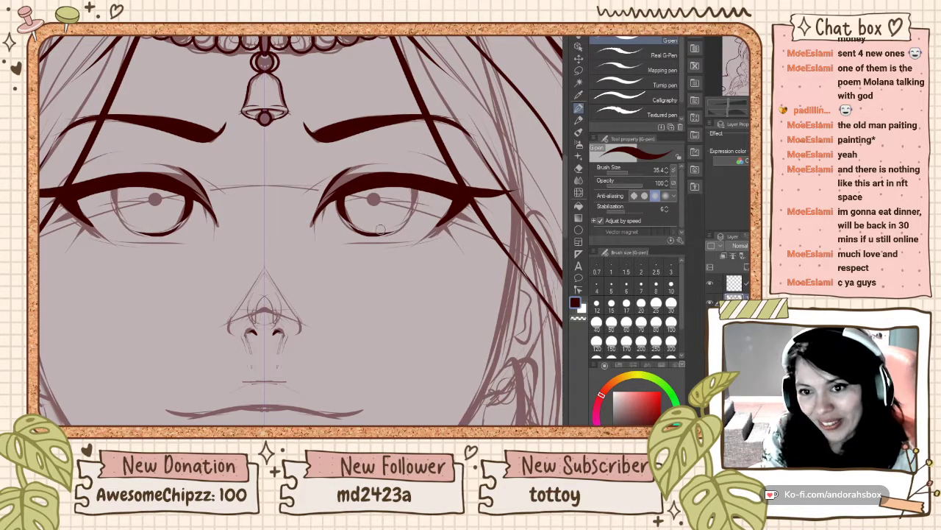
drag(378, 233, 413, 181)
key(ctrl+z)
drag(378, 233, 414, 186)
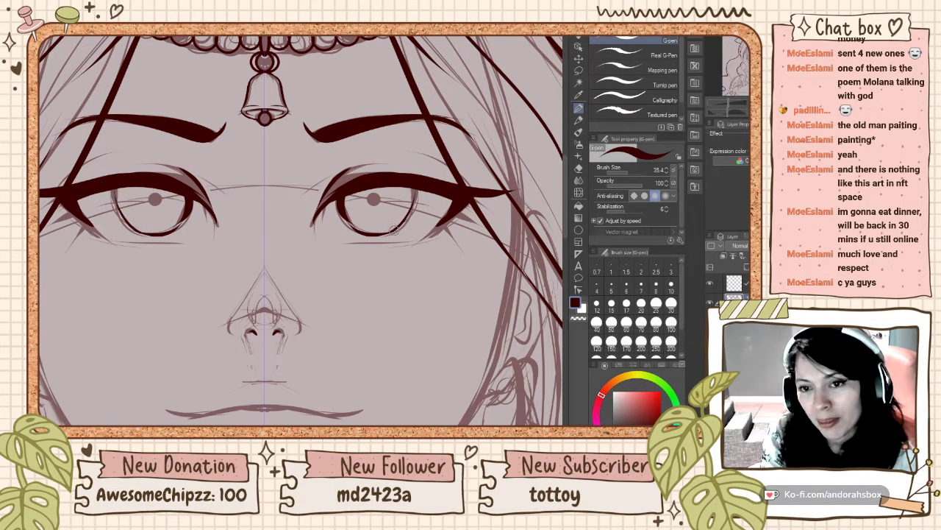
mouse_move(393, 228)
mouse_down()
mouse_move(418, 178)
mouse_move(416, 190)
mouse_move(375, 198)
mouse_move(390, 205)
mouse_up()
key(ctrl+z)
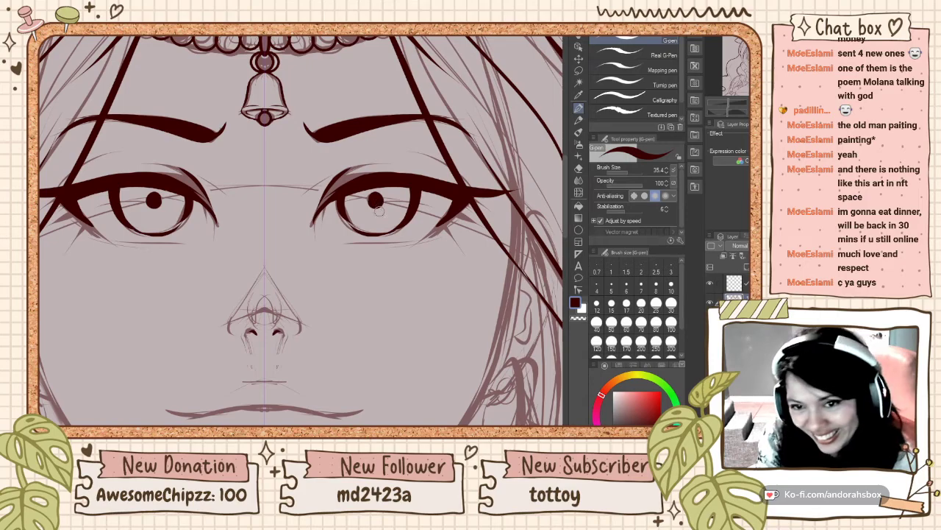
Step: Check the inked eyes and eyebrows within the whole portrait by hiding the sketch layer, and turn the sketch back on
scroll(427, 223, down, 2)
scroll(424, 219, down, 3)
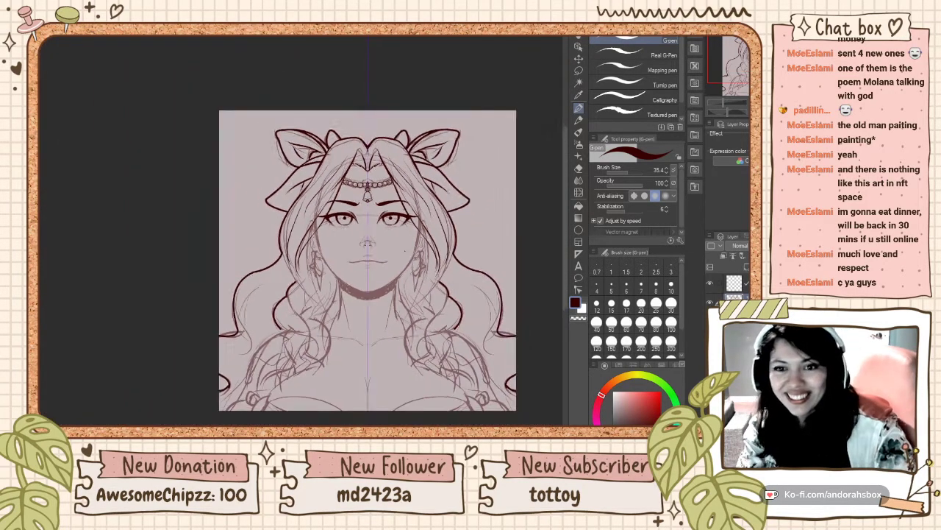
scroll(434, 219, up, 2)
click(710, 321)
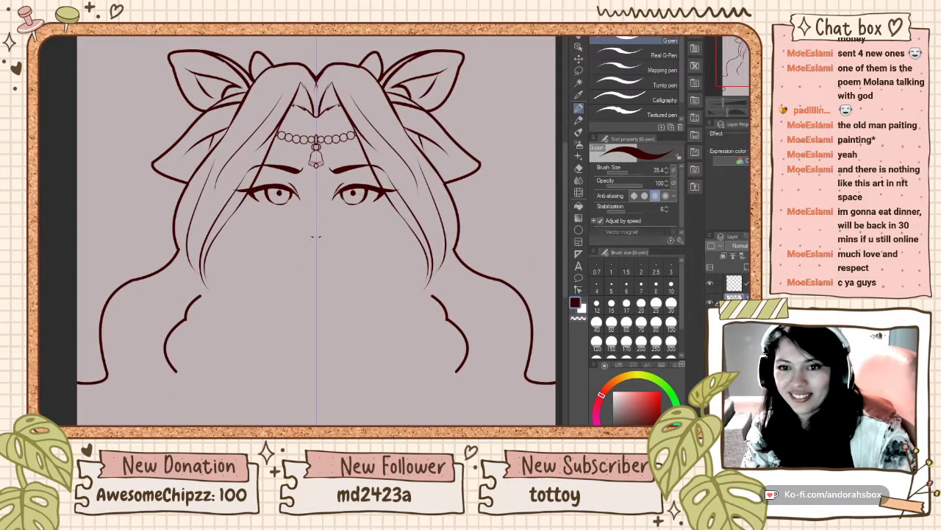
click(710, 302)
click(709, 301)
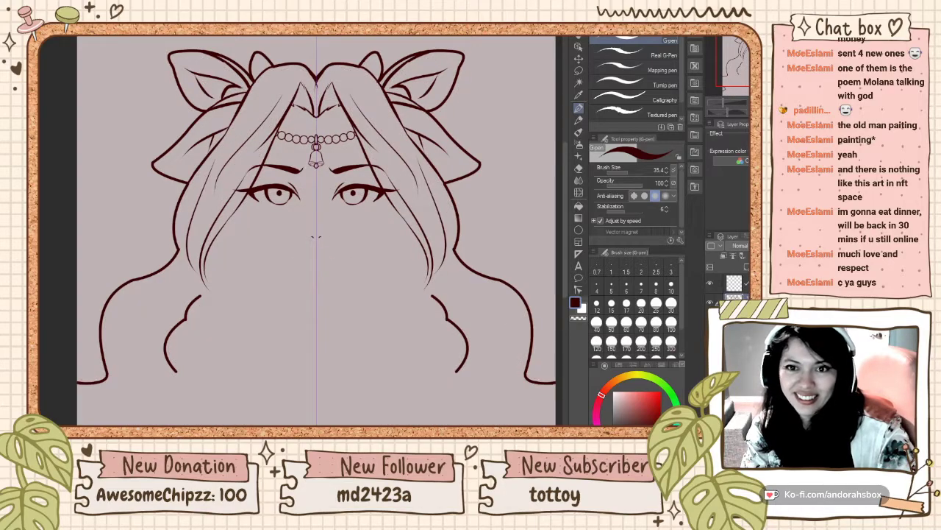
click(710, 301)
Step: Ink a mirrored hair strand line near the center parting, running up to the top outline of the hair
scroll(283, 45, up, 1)
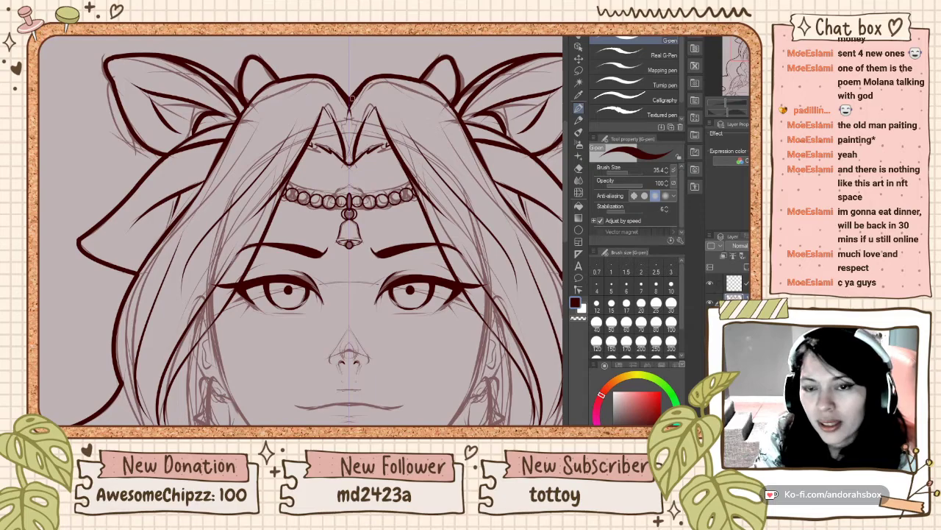
drag(363, 109, 396, 81)
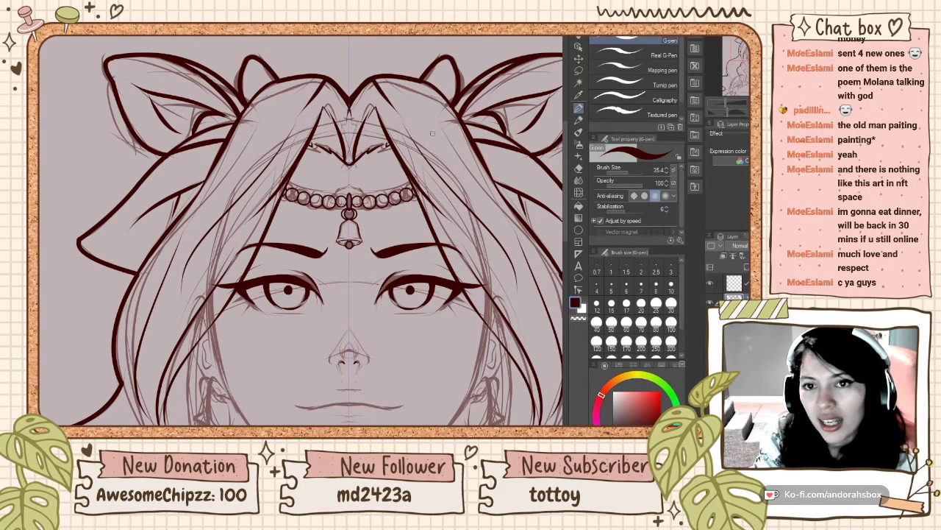
Step: Redo the mirrored hair strand line that runs outward and down from the center parting
key(ctrl+z)
mouse_move(352, 107)
mouse_down()
mouse_move(422, 114)
mouse_move(388, 83)
mouse_move(441, 156)
mouse_up()
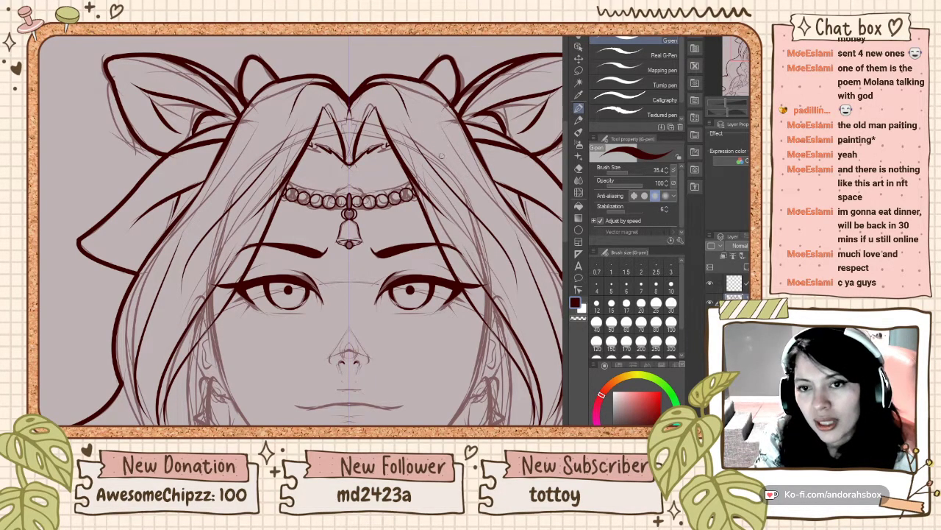
Step: Ink the lower lash line with small lashes under both eyes, redoing the mirrored strokes until they fit the sketch
scroll(441, 129, down, 4)
scroll(450, 225, up, 6)
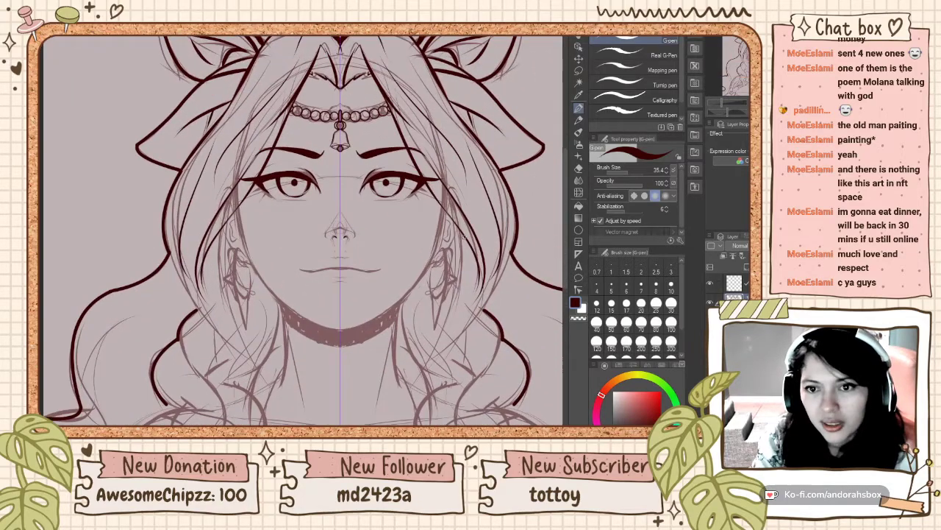
scroll(410, 197, up, 1)
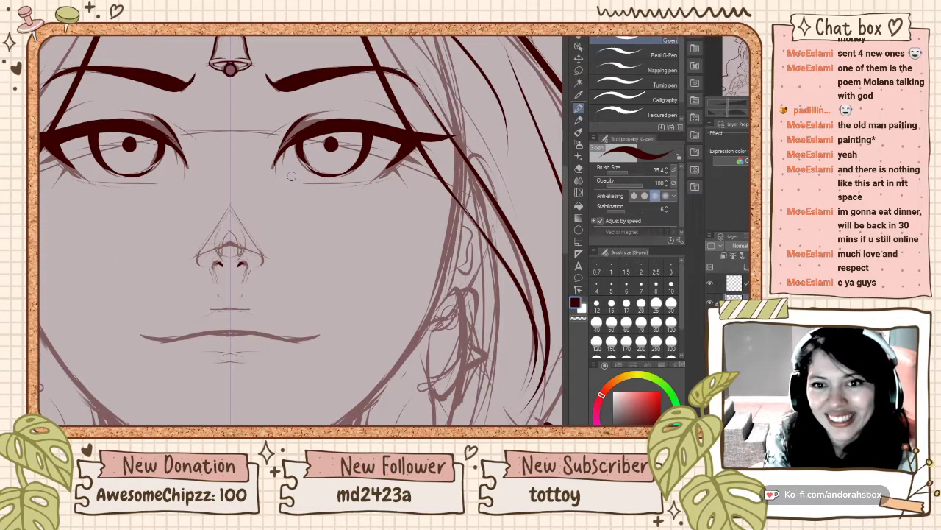
drag(296, 176, 358, 182)
key(ctrl+z)
mouse_move(277, 172)
mouse_down()
mouse_move(360, 181)
mouse_move(387, 171)
mouse_move(362, 193)
mouse_move(388, 192)
mouse_move(402, 176)
mouse_up()
key(ctrl+z)
key(ctrl+z)
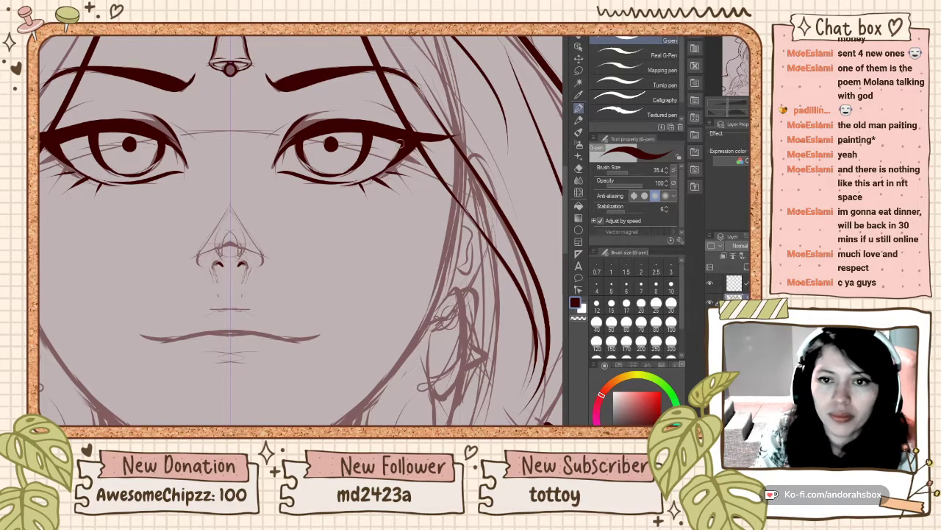
Step: Ink the central part of the mouth line across the symmetry axis, redoing it until it follows the sketch
key(ctrl+0)
scroll(399, 169, up, 5)
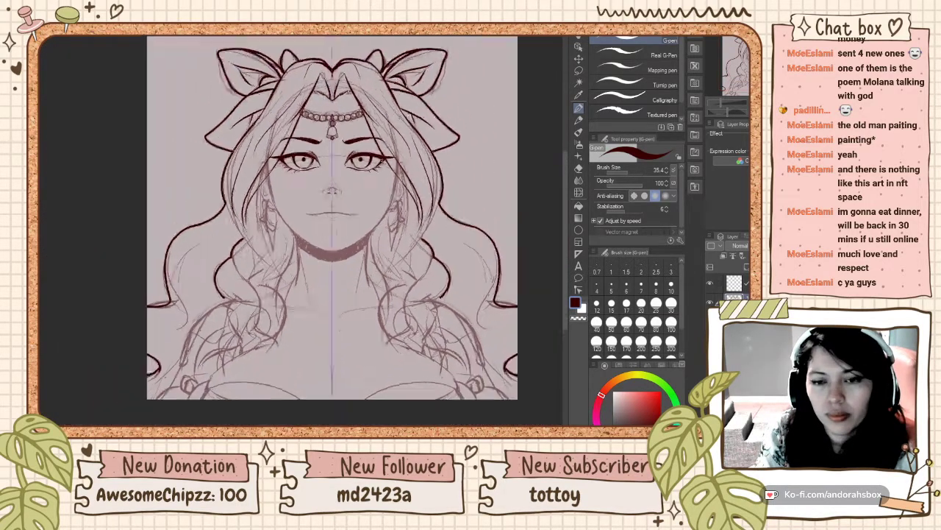
scroll(333, 188, up, 1)
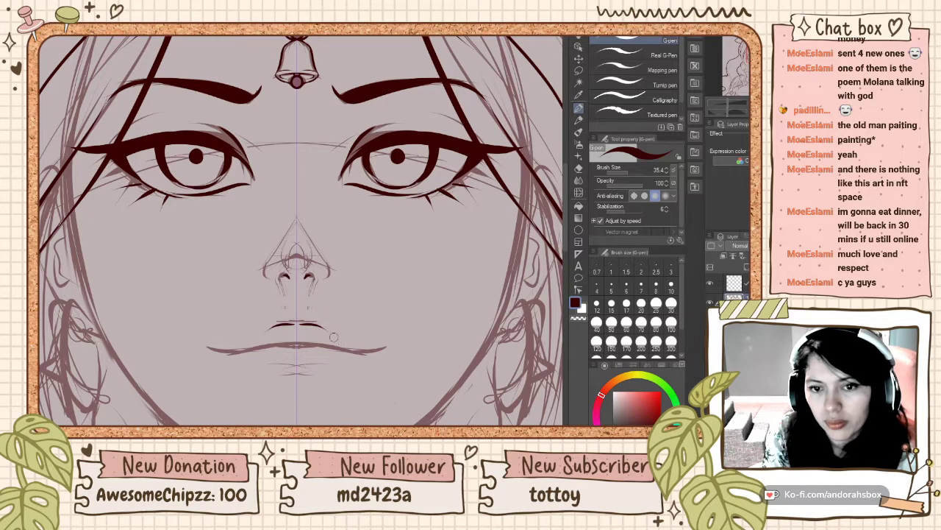
scroll(327, 283, down, 3)
scroll(356, 313, up, 3)
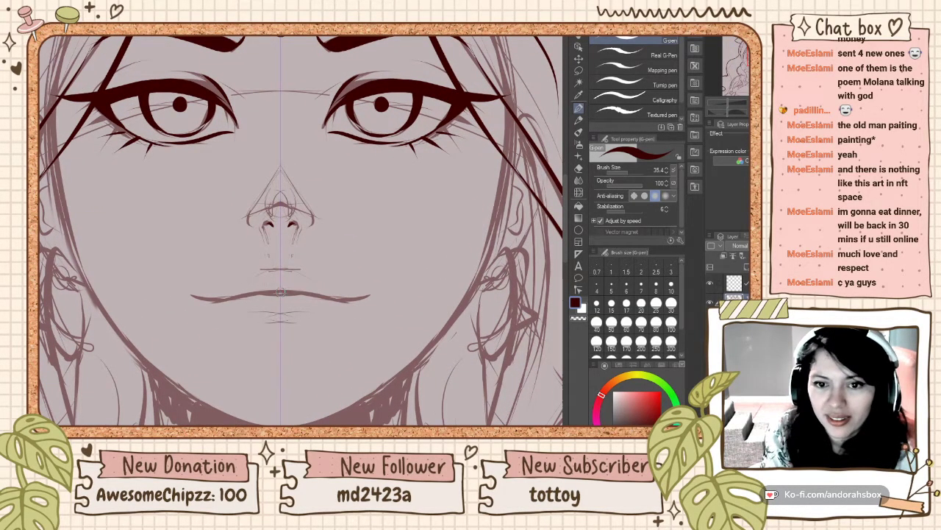
mouse_move(261, 293)
mouse_down()
mouse_move(371, 295)
mouse_move(281, 294)
mouse_move(359, 300)
mouse_up()
key(ctrl+z)
key(ctrl+z)
key(ctrl+z)
Step: Extend the mouth line outward to both corners with mirrored strokes, undoing the ones that stray from the sketch
drag(300, 292, 370, 294)
key(ctrl+z)
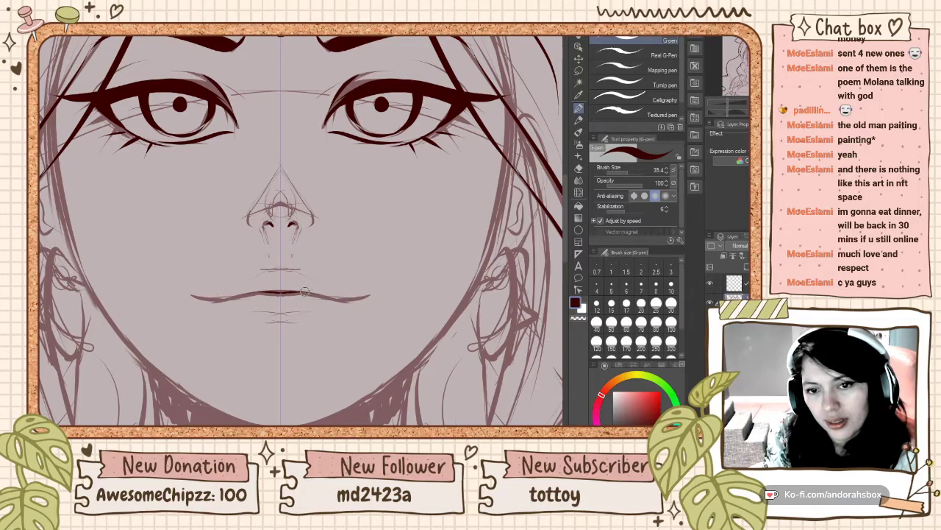
drag(305, 291, 370, 294)
key(ctrl+z)
key(ctrl+z)
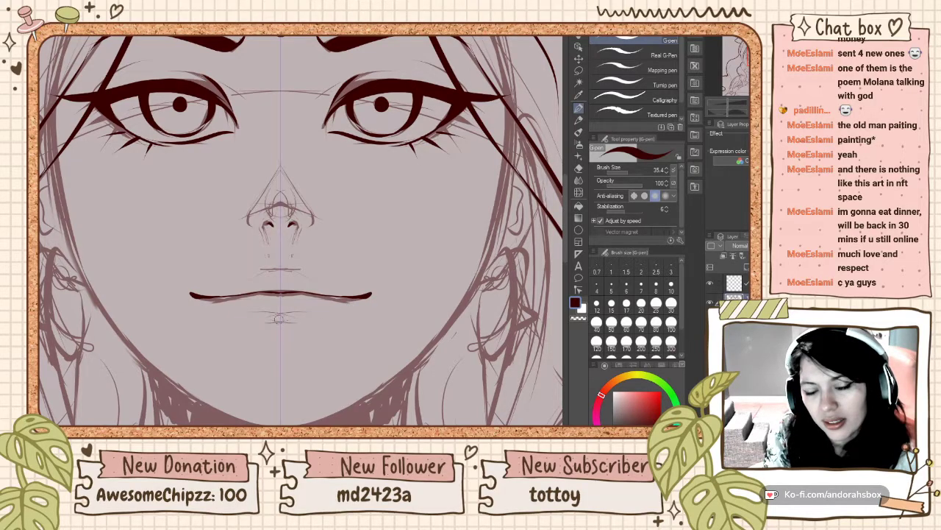
Step: Ink a short mirrored lower lip line beneath the mouth, undoing unsatisfactory strokes
mouse_move(285, 318)
mouse_down()
mouse_move(321, 311)
mouse_move(307, 316)
mouse_up()
key(ctrl+z)
key(ctrl+z)
Step: Draw the jaw outline with the Curve tool, bending a mirrored curve from beside the eyes to a pointed chin
scroll(345, 291, down, 4)
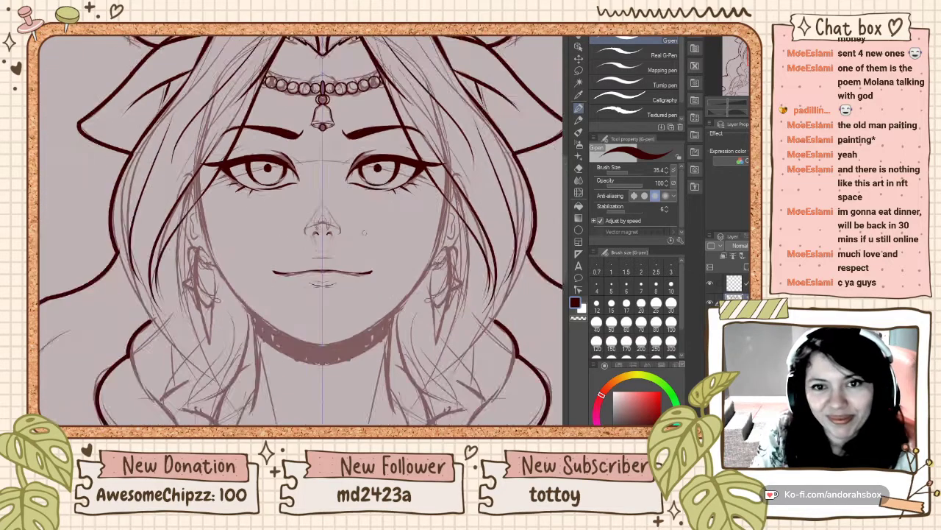
scroll(394, 279, up, 2)
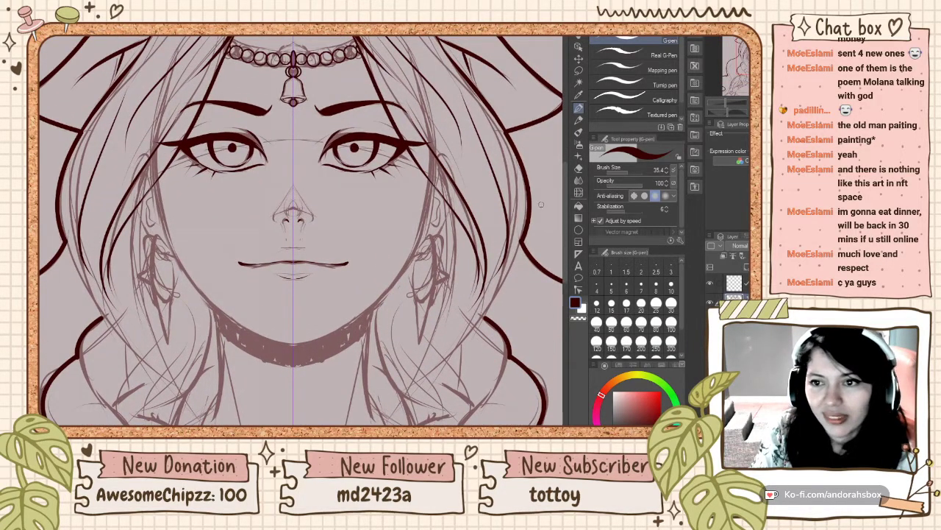
click(578, 230)
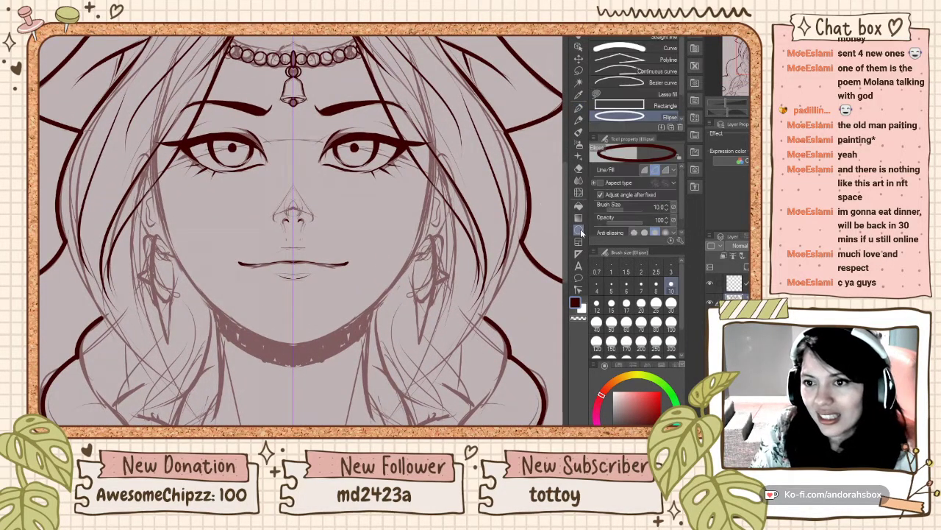
click(616, 47)
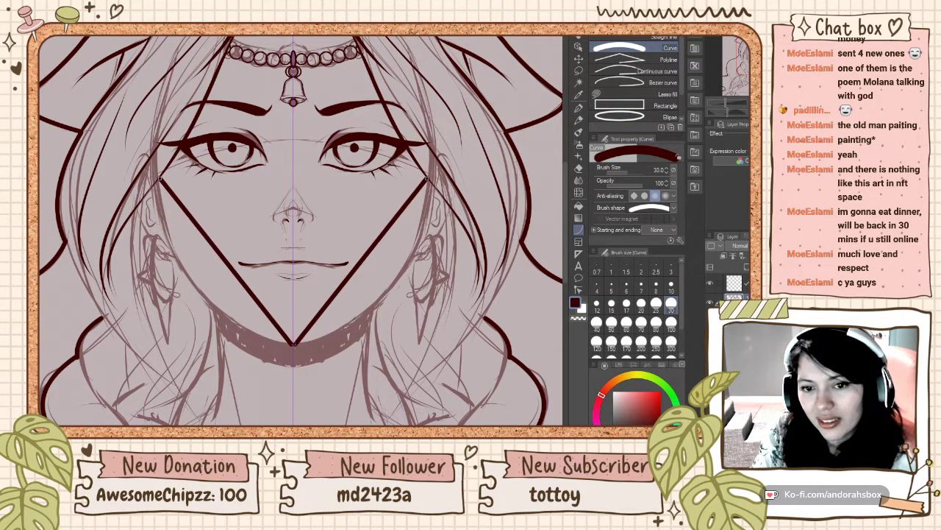
drag(293, 344, 293, 346)
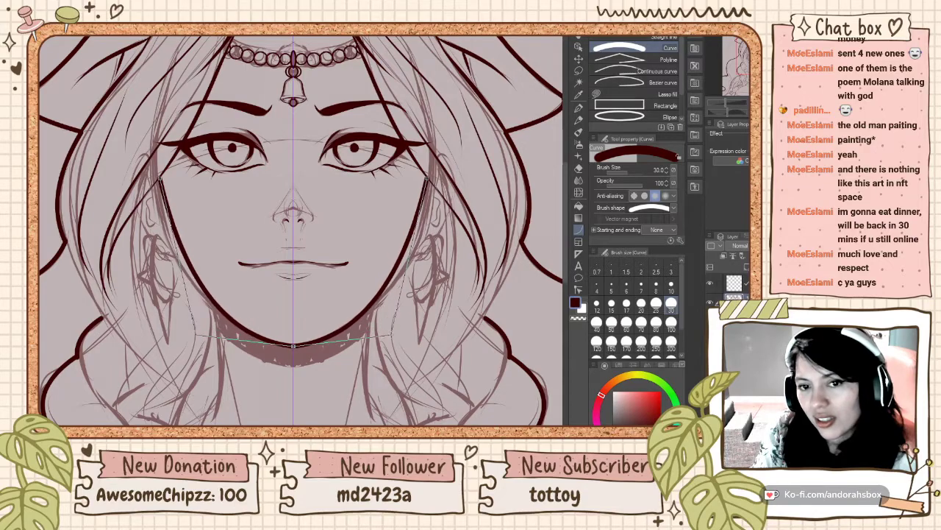
click(188, 315)
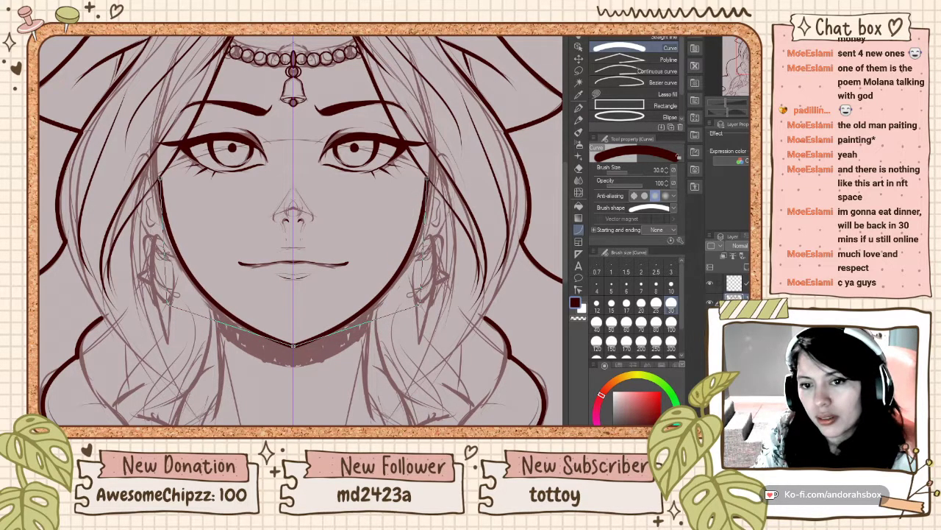
Step: Draw both sides of the neck with a mirrored curve from the jaw down toward the shoulders
scroll(371, 225, down, 3)
scroll(361, 250, up, 3)
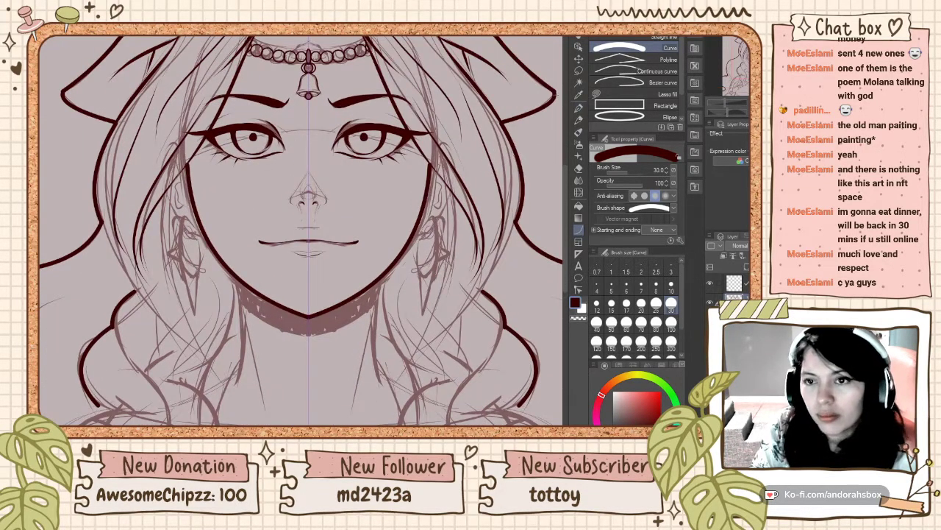
scroll(361, 177, down, 3)
scroll(370, 217, up, 4)
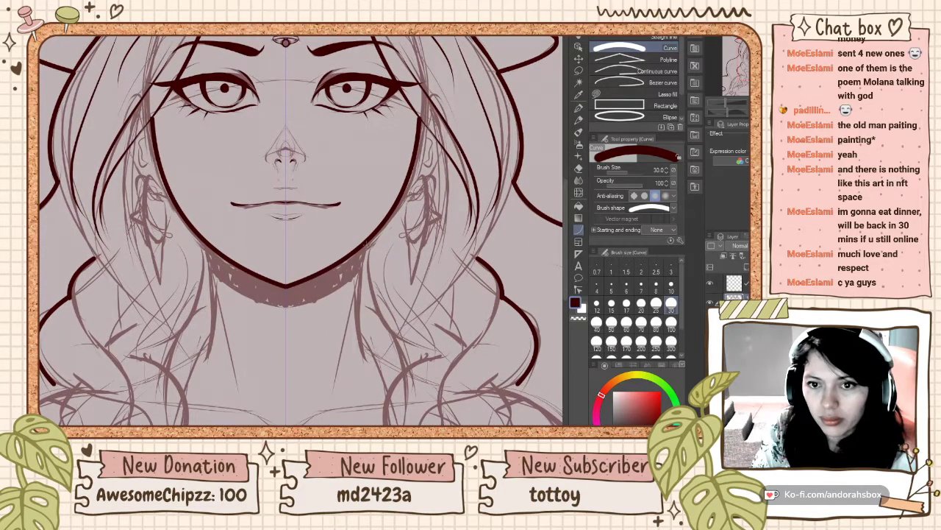
drag(366, 244, 371, 354)
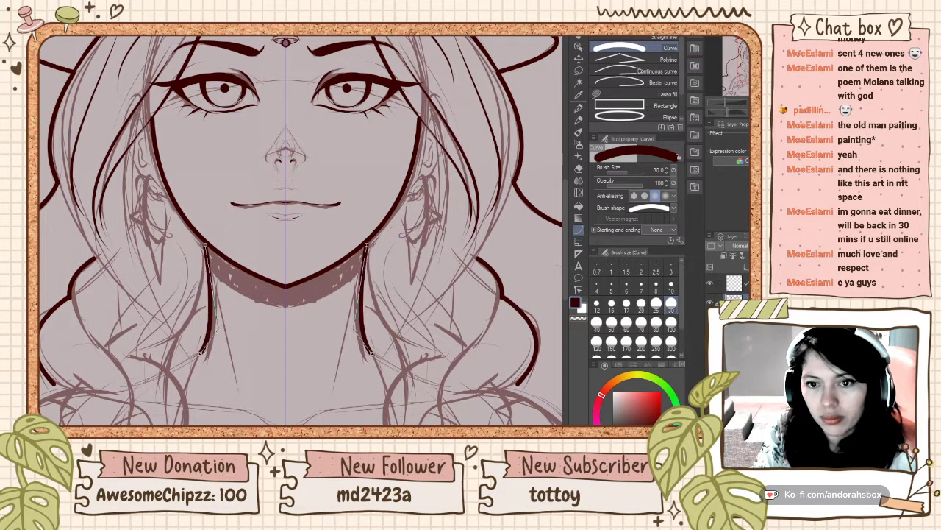
click(348, 297)
scroll(302, 228, down, 2)
scroll(368, 271, up, 2)
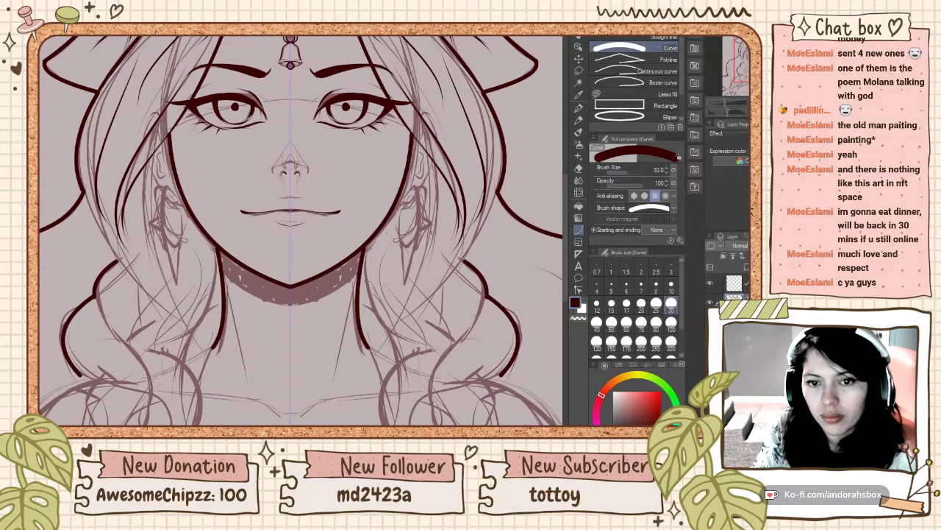
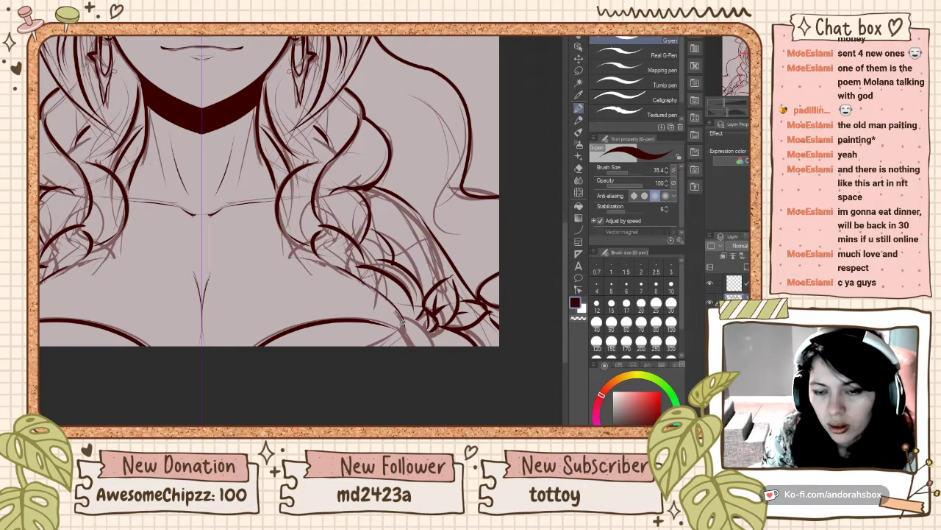
Step: Ink a mirrored line at the outer end of the neckline, near the shoulder flowers
mouse_move(375, 347)
mouse_down()
mouse_move(414, 325)
mouse_move(404, 314)
mouse_move(427, 316)
mouse_up()
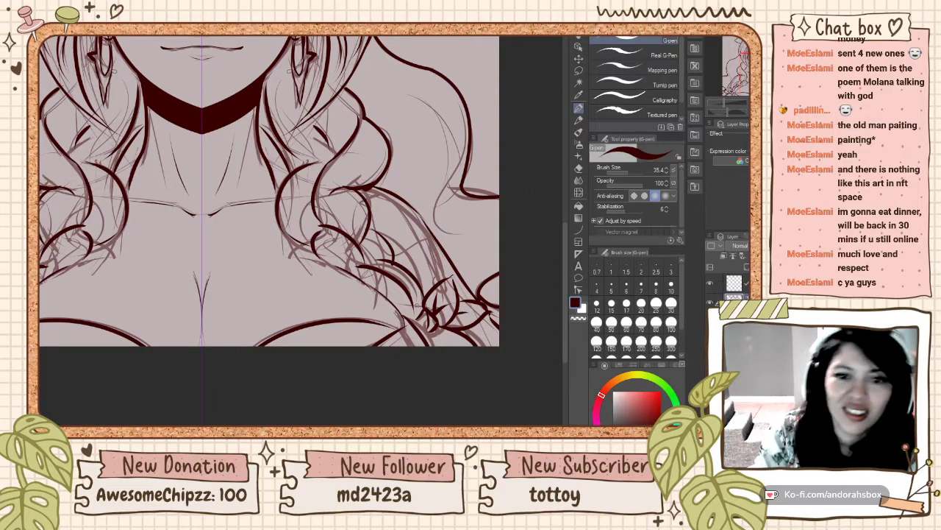
scroll(416, 303, down, 4)
scroll(401, 228, up, 2)
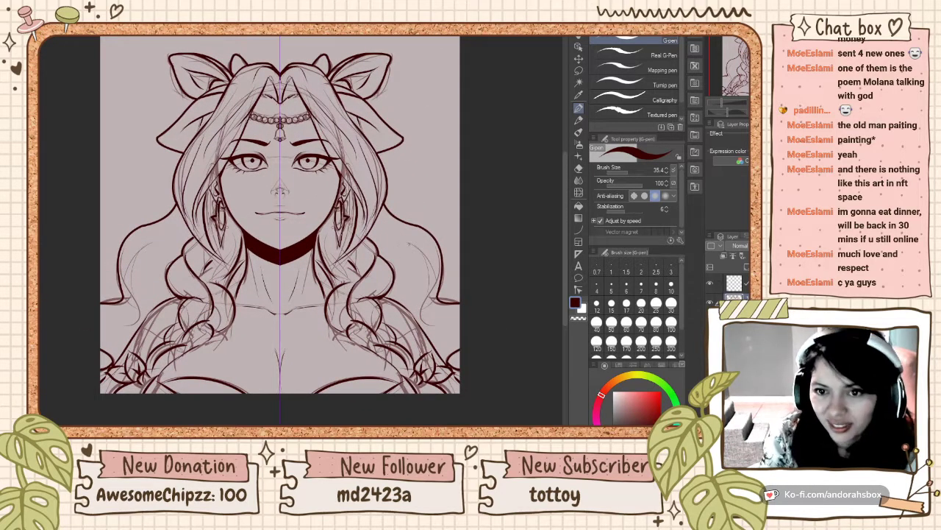
Step: Ink a mirrored wavy strand line inside the outer hair mass, redoing the stroke until the curve flows well
mouse_move(402, 236)
mouse_down()
mouse_move(440, 274)
mouse_move(432, 297)
mouse_up()
key(ctrl+z)
drag(401, 229, 434, 293)
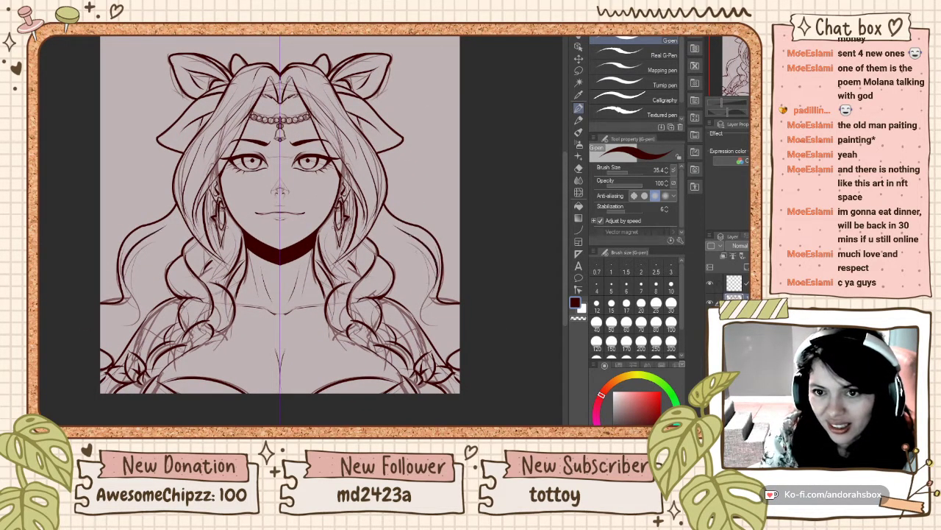
drag(403, 232, 433, 299)
key(ctrl+z)
drag(402, 228, 434, 299)
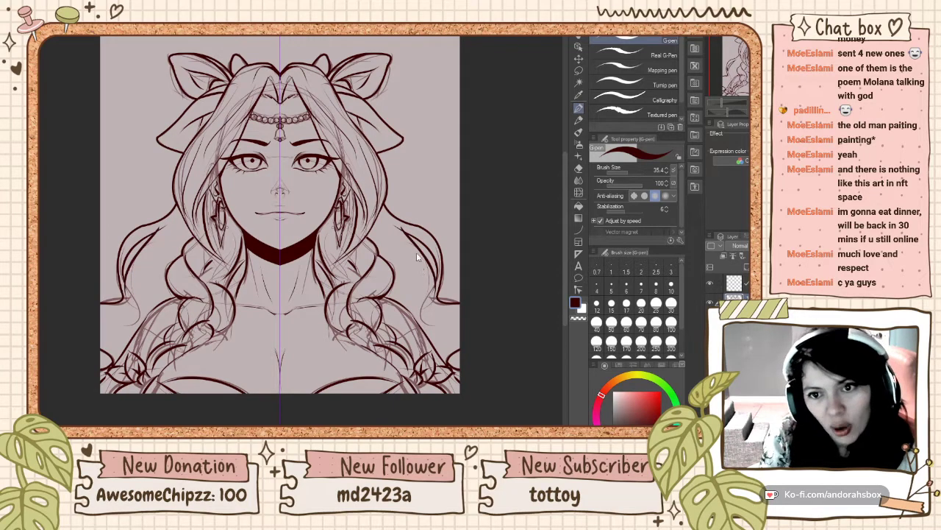
key(ctrl+z)
mouse_move(401, 229)
mouse_down()
mouse_move(435, 279)
mouse_move(412, 298)
mouse_move(459, 333)
mouse_up()
key(ctrl+z)
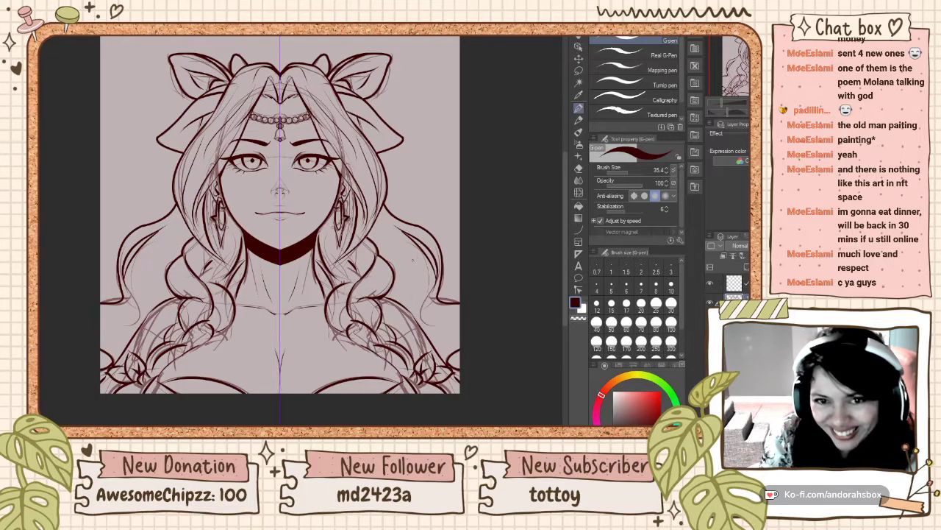
Step: Ink mirrored lower strand lines sweeping from the loose wavy hair toward the canvas edges, undoing stray strokes
mouse_move(412, 259)
mouse_down()
mouse_move(458, 344)
mouse_move(457, 326)
mouse_move(463, 333)
mouse_up()
key(ctrl+z)
key(ctrl+z)
key(ctrl+z)
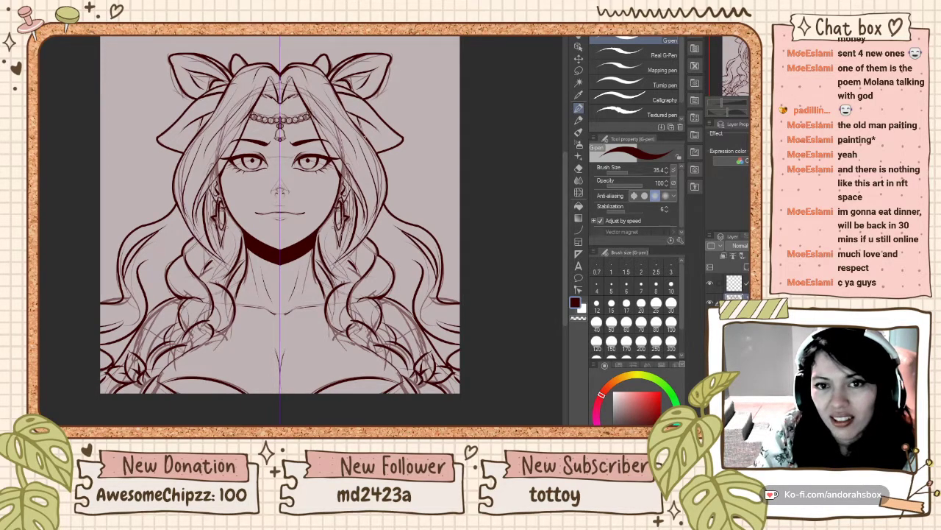
Step: Hide the sketch layer and examine the clean line art of the portrait
click(710, 321)
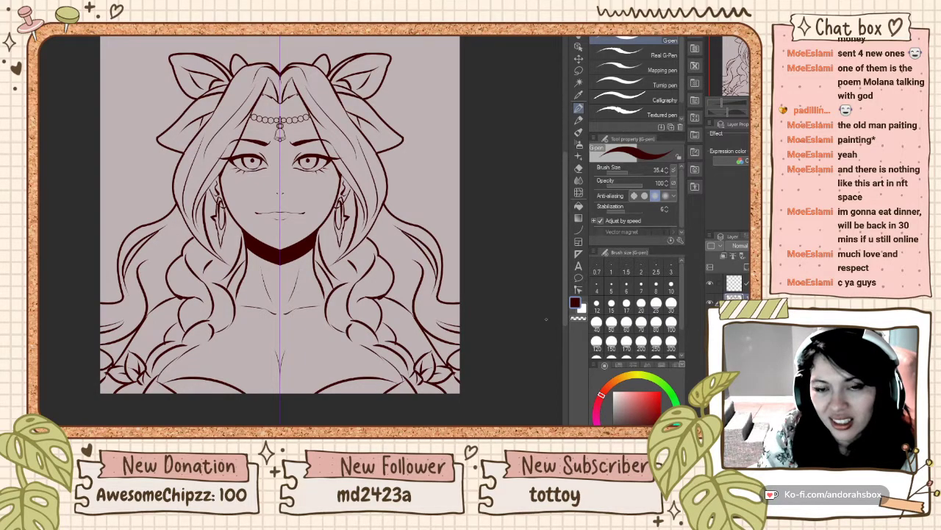
scroll(367, 286, down, 1)
scroll(335, 290, up, 1)
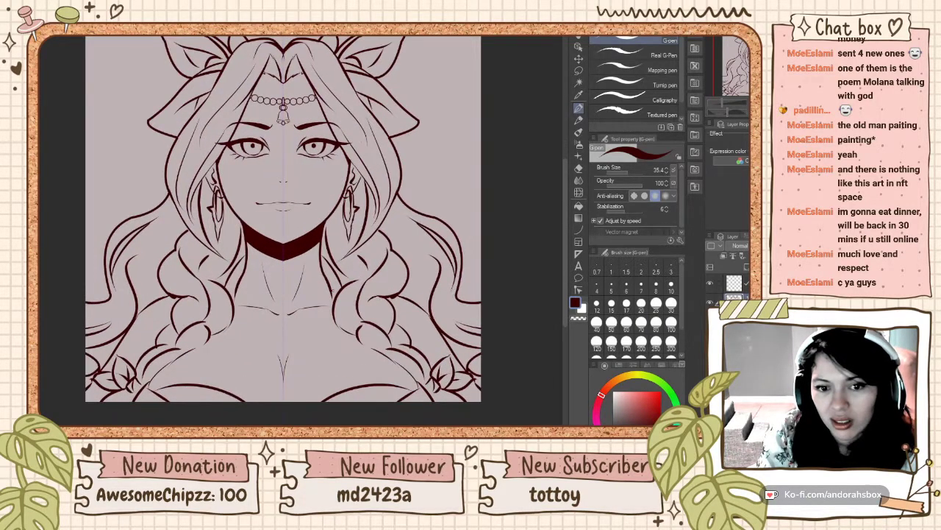
scroll(335, 291, down, 1)
scroll(355, 288, up, 1)
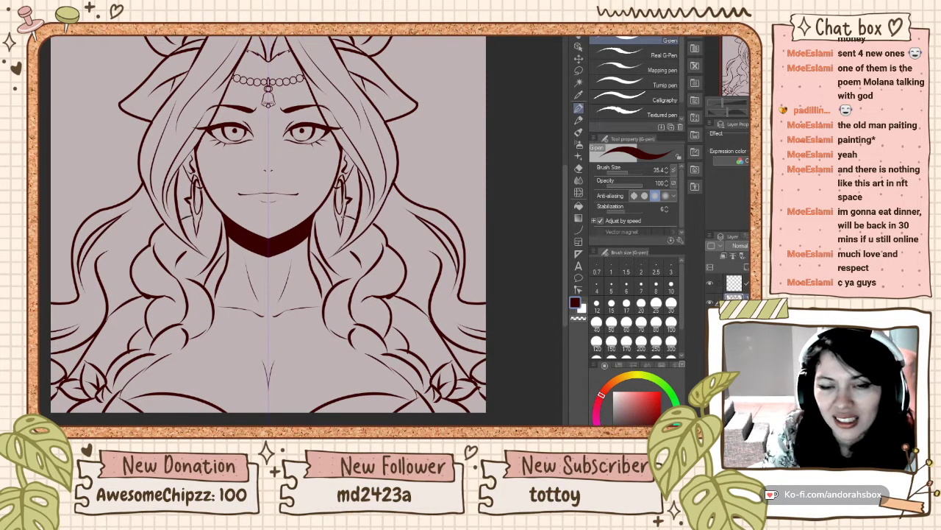
Step: Add mirrored inner hair strand lines around the earrings, redoing the strand that runs down from the ear
drag(329, 208, 332, 251)
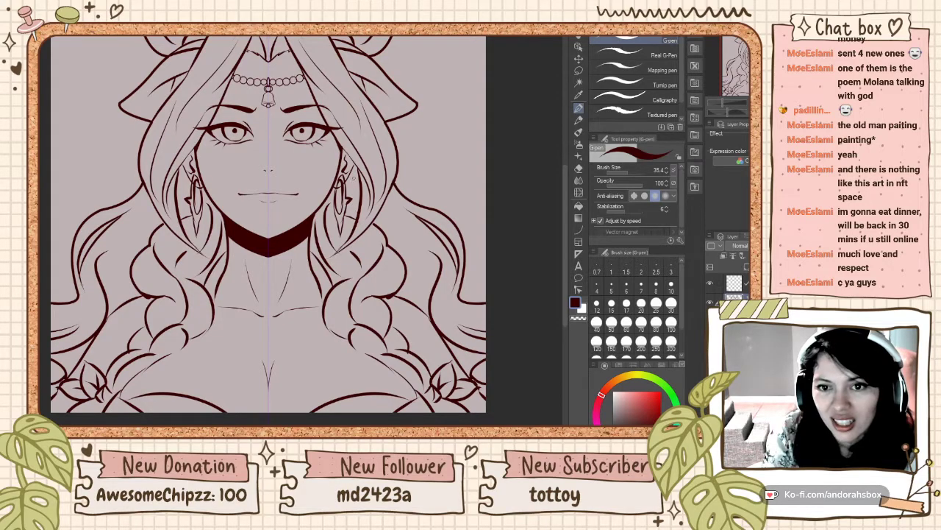
drag(352, 178, 351, 221)
key(ctrl+z)
mouse_move(351, 176)
mouse_down()
mouse_move(357, 205)
mouse_move(344, 228)
mouse_up()
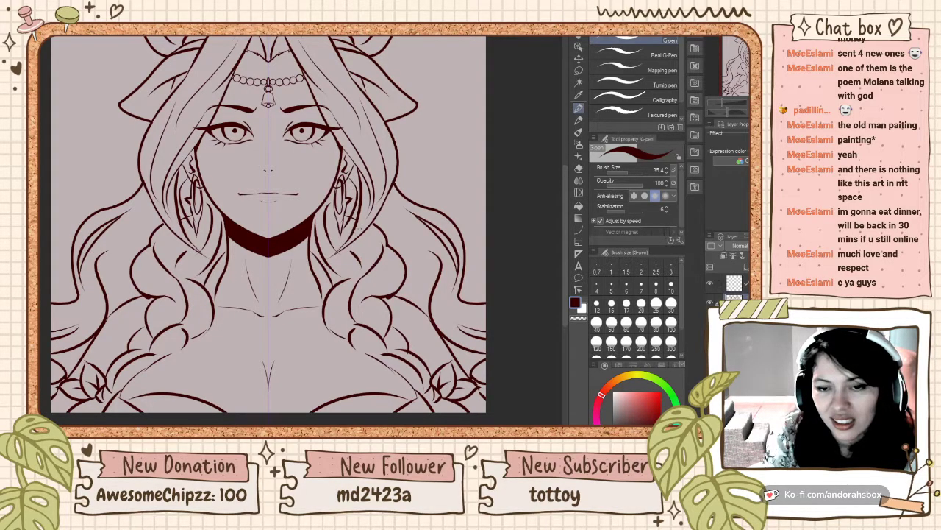
Step: Ink a short mirrored hair line where the jaw meets the dark shadow under the chin
key(c)
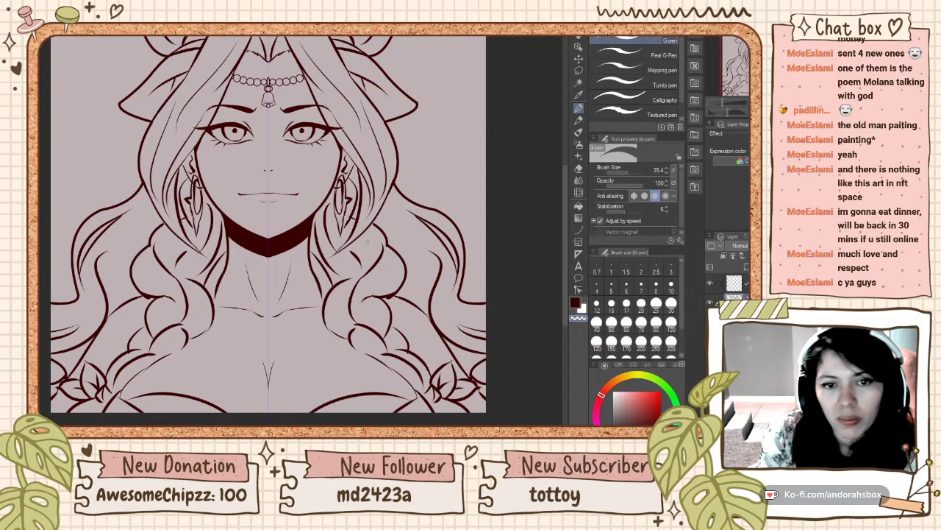
scroll(343, 228, down, 4)
scroll(343, 227, up, 5)
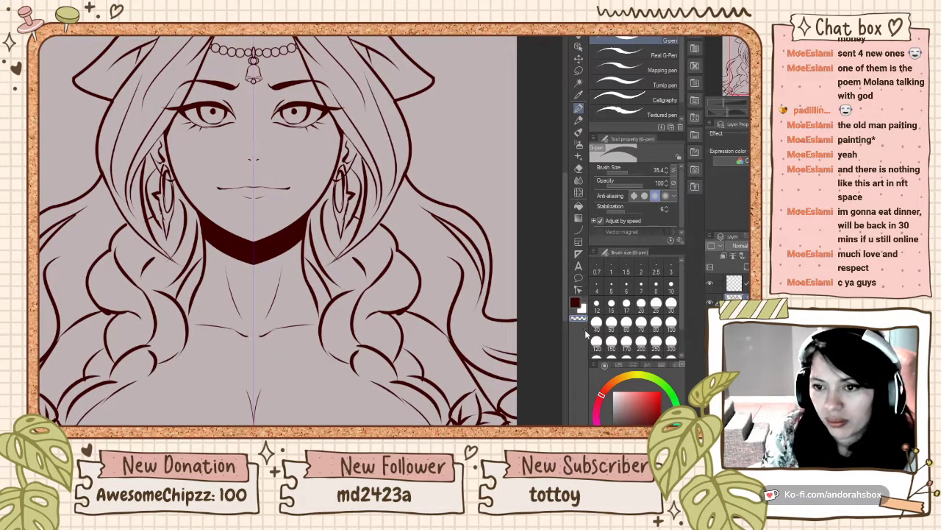
key(c)
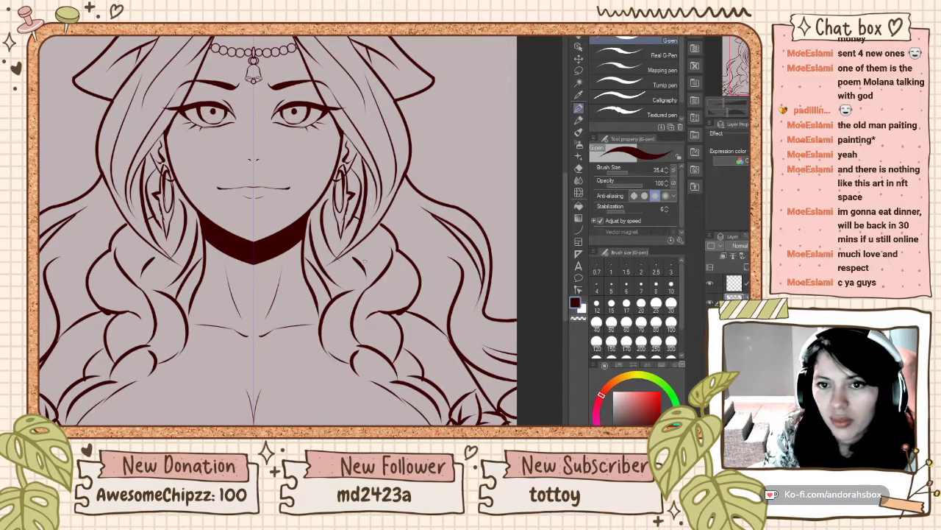
drag(307, 221, 321, 239)
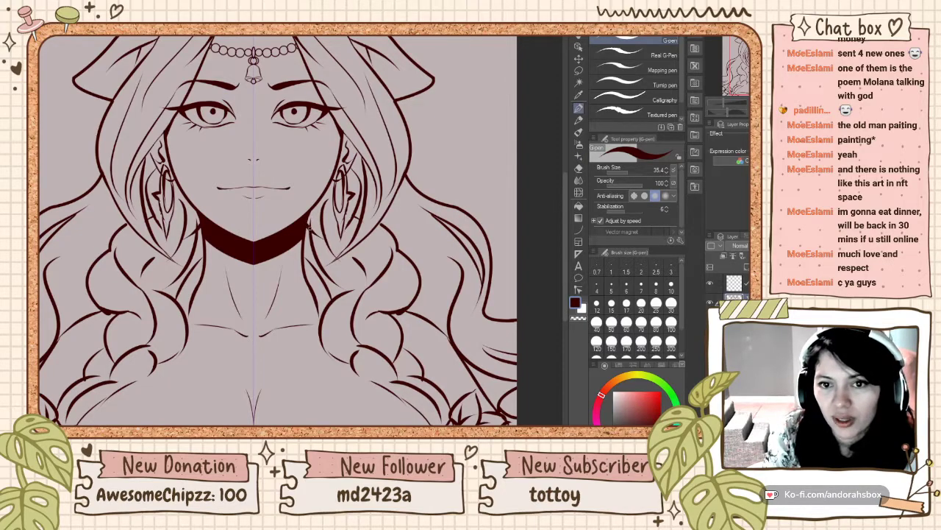
Step: Erase the stray end of the mirrored hair line beside the jaw with the transparent colour
click(580, 319)
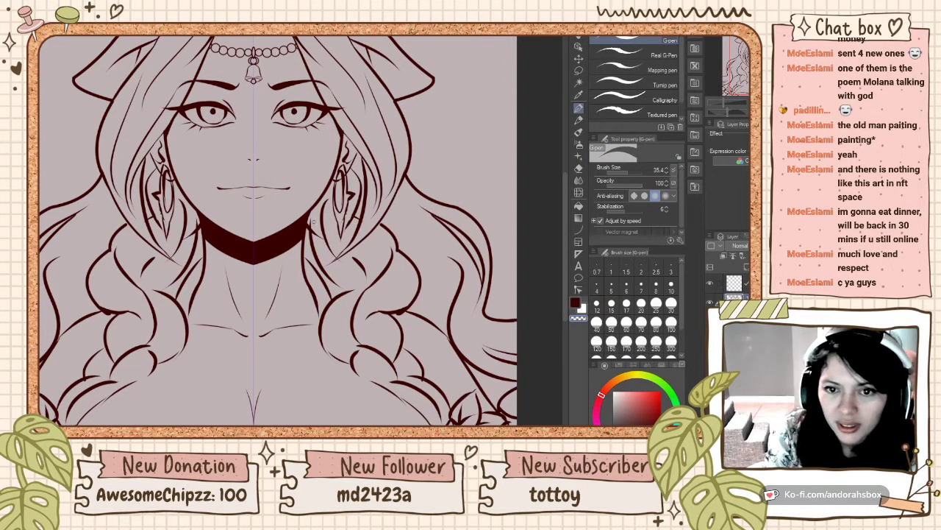
drag(312, 216, 311, 225)
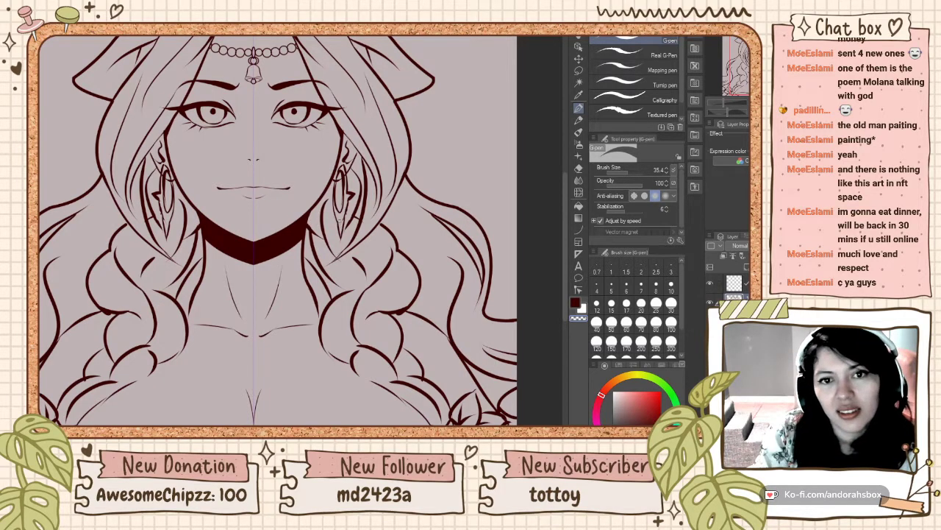
Step: Ink the mirrored lower edge of the braid from the bodice corner up to the hair curl, redoing stray strokes
scroll(336, 218, down, 9)
scroll(250, 275, up, 10)
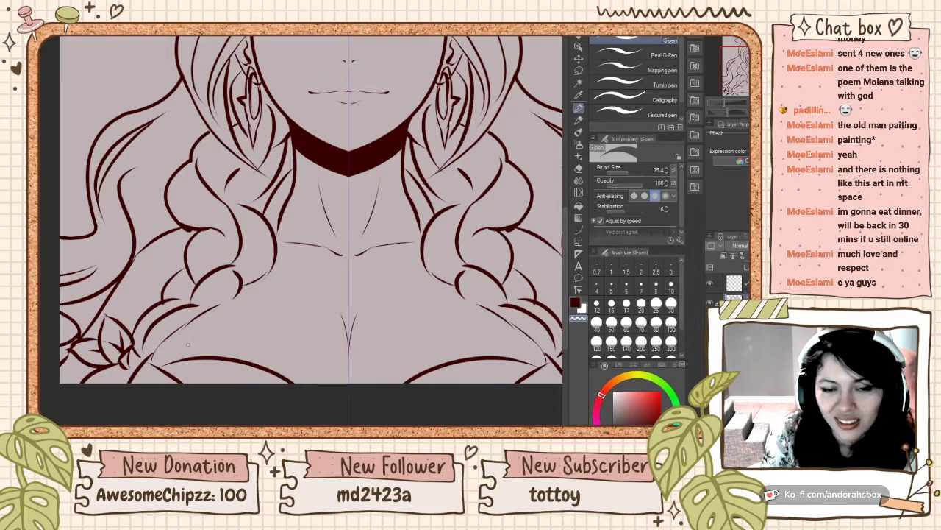
click(576, 303)
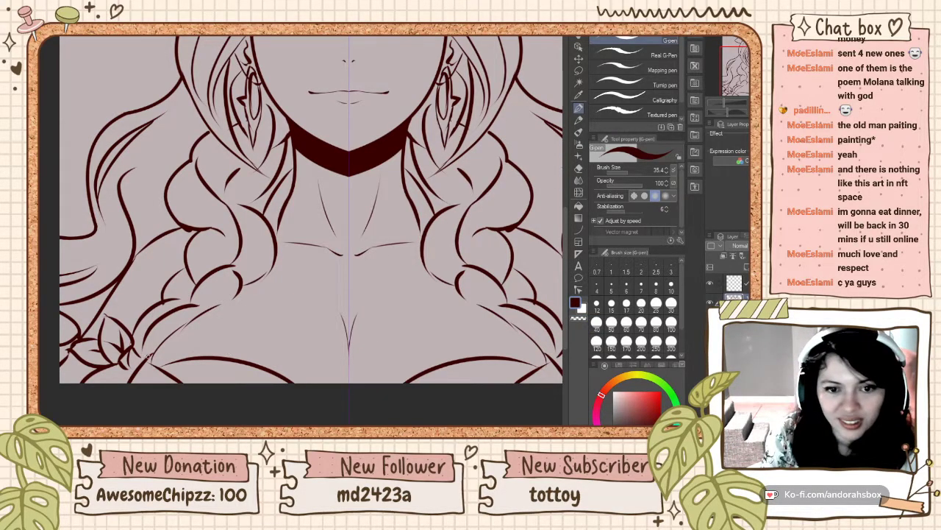
drag(152, 362, 224, 306)
key(ctrl+z)
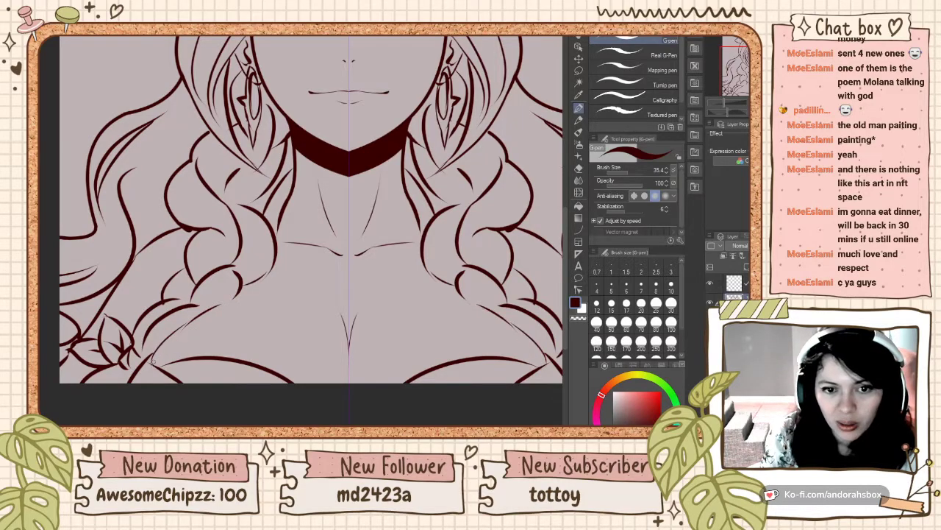
drag(151, 363, 233, 298)
key(ctrl+z)
mouse_move(151, 358)
mouse_down()
mouse_move(285, 279)
mouse_move(257, 293)
mouse_move(273, 281)
mouse_move(247, 286)
mouse_move(262, 234)
mouse_up()
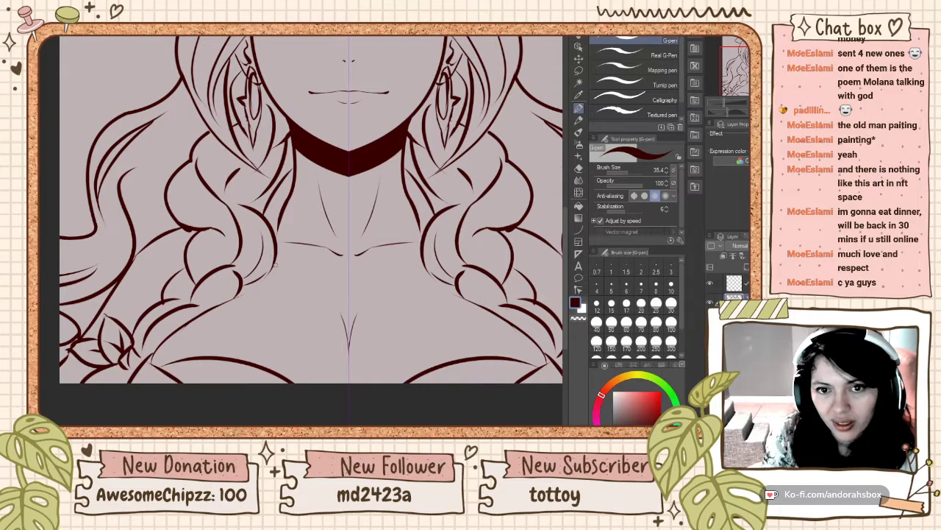
drag(271, 271, 247, 287)
key(ctrl+z)
key(ctrl+z)
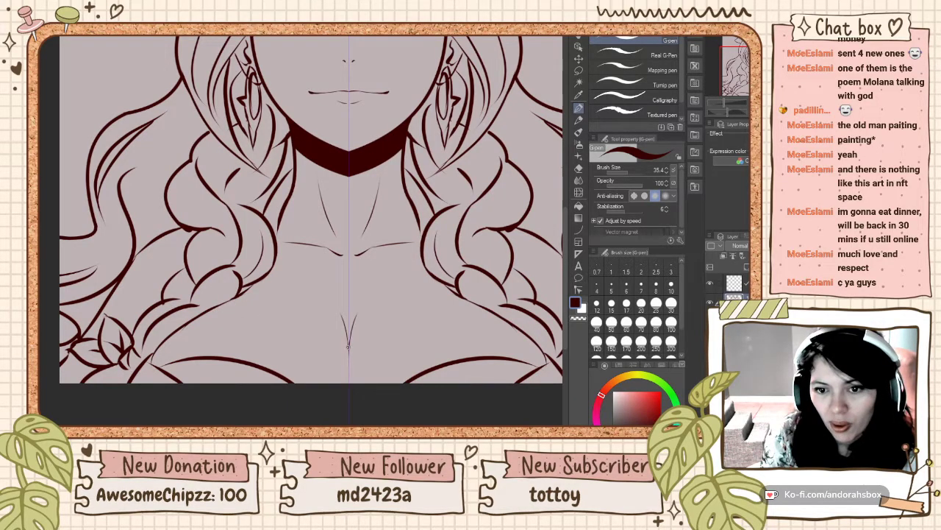
Step: Extend the cleavage line down to the canvas edge and try a short stroke at the bodice corner
drag(349, 348, 349, 383)
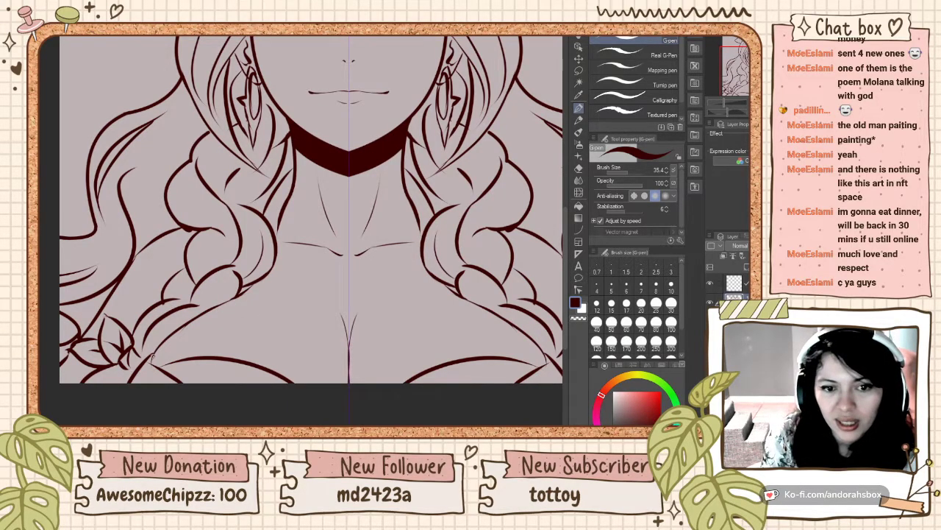
mouse_move(152, 354)
mouse_down()
mouse_move(160, 369)
mouse_move(182, 365)
mouse_up()
key(ctrl+z)
Step: Examine the line art of the whole portrait
scroll(221, 322, down, 8)
scroll(244, 293, up, 3)
scroll(244, 292, down, 3)
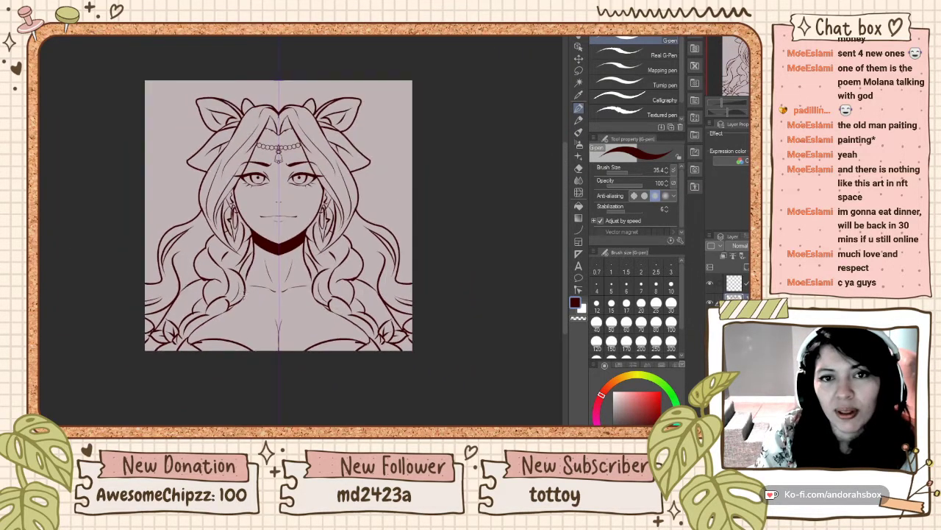
scroll(213, 289, up, 3)
scroll(222, 283, down, 3)
scroll(220, 335, up, 4)
scroll(201, 356, down, 3)
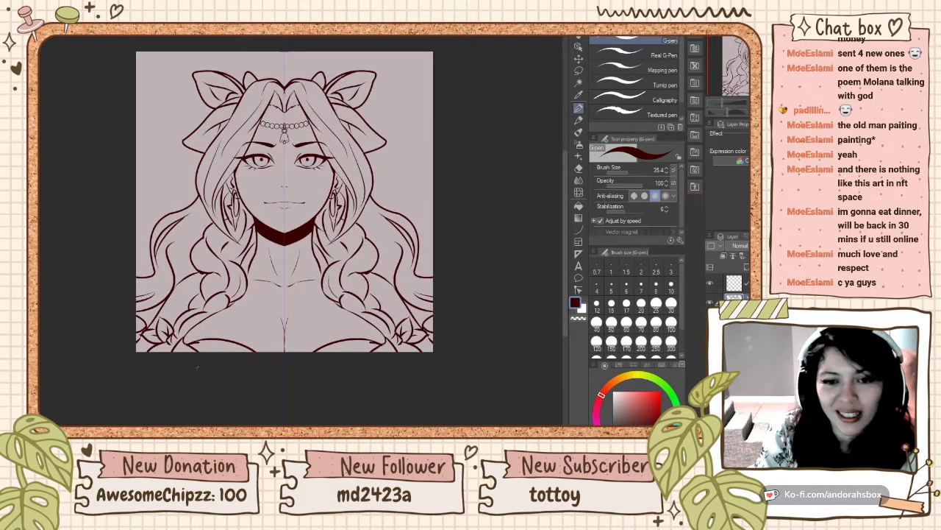
Step: Erase the overlapping line at the outer leaf tip and ink the small knot between the leaves and the braid end
scroll(197, 366, up, 4)
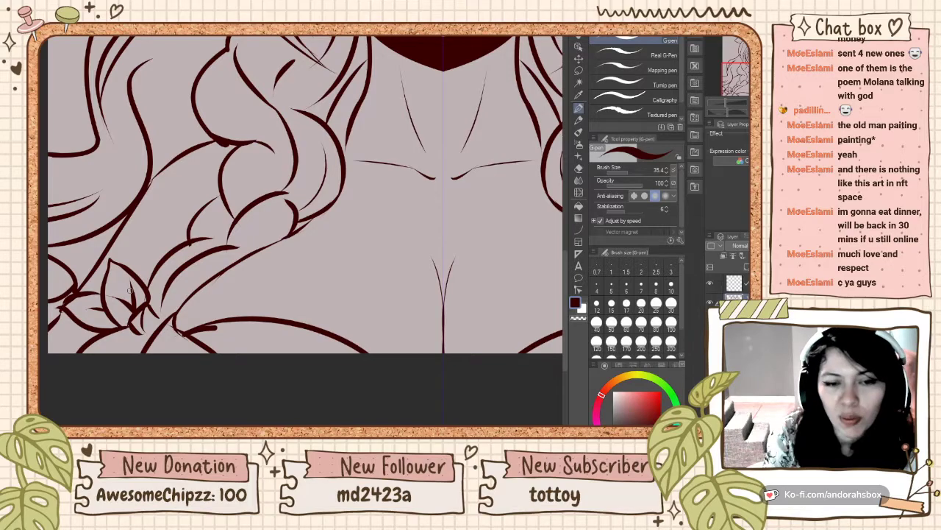
click(581, 318)
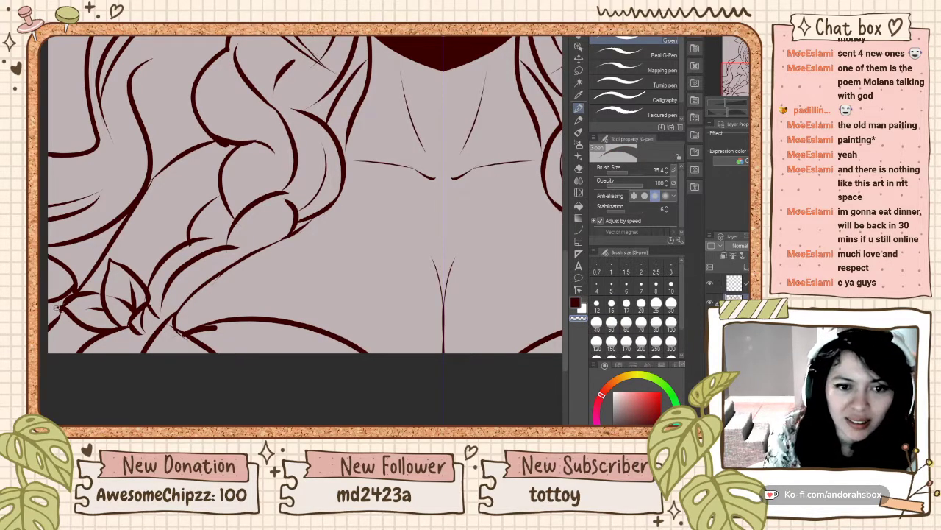
drag(55, 308, 72, 303)
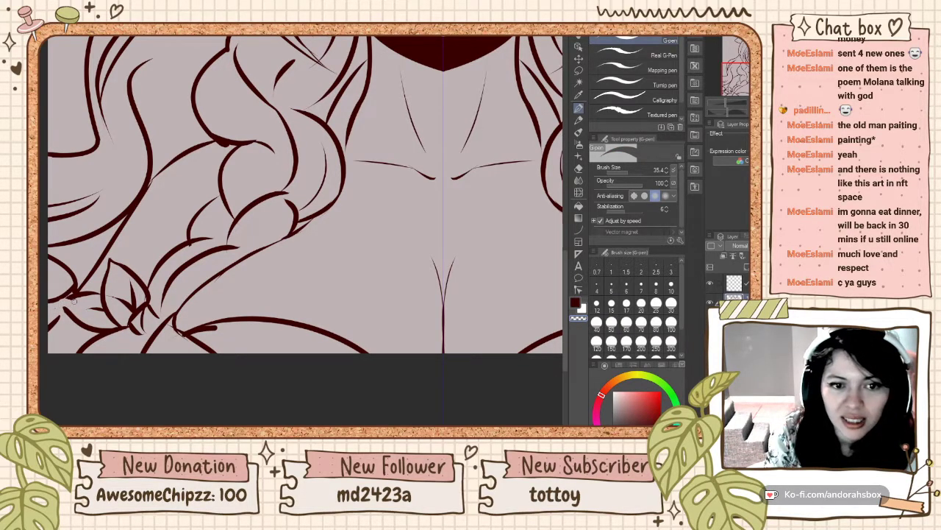
click(575, 303)
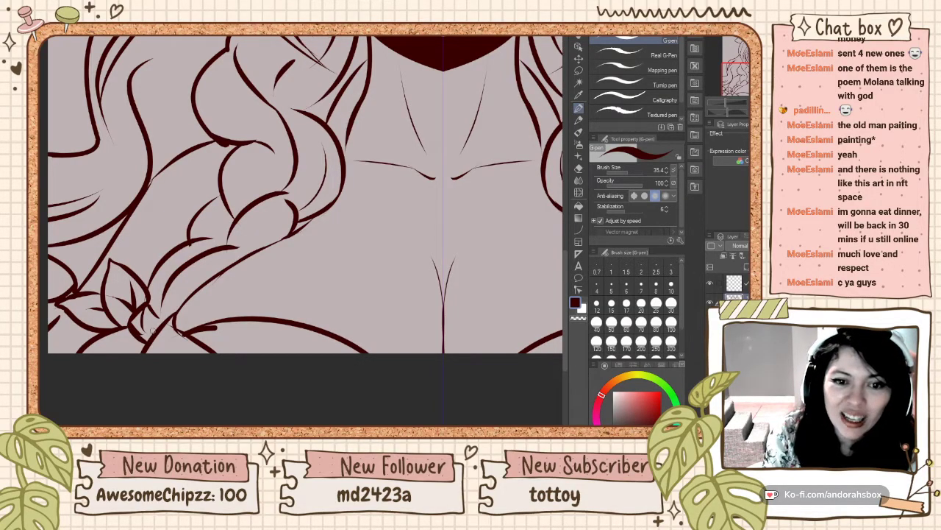
drag(134, 330, 144, 339)
drag(147, 306, 166, 326)
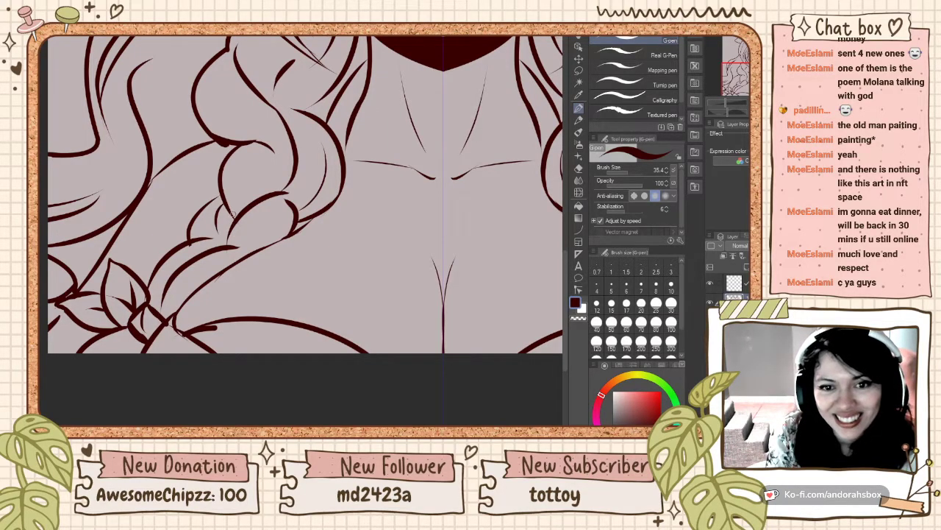
Step: Redo the short line inside the lower braid and close the gaps where its segments meet
key(ctrl+z)
mouse_move(227, 205)
mouse_down()
mouse_move(230, 231)
mouse_move(234, 221)
mouse_up()
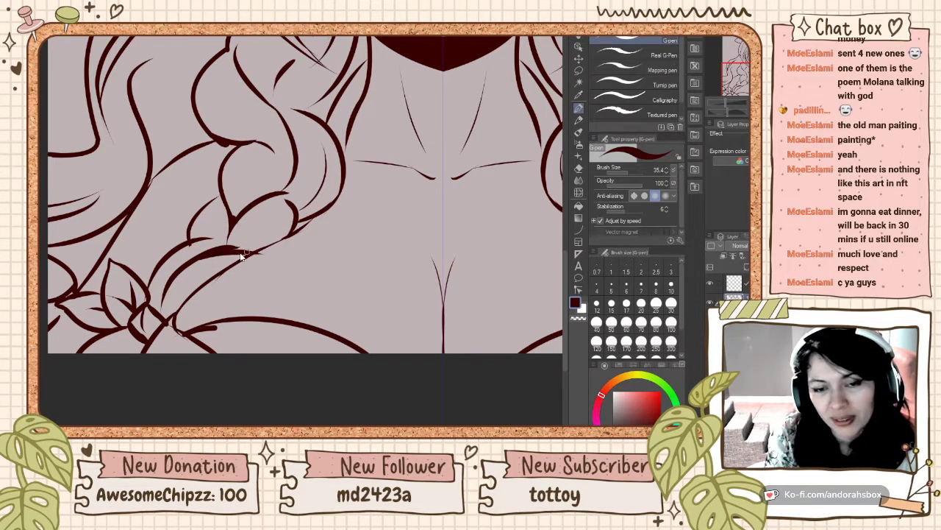
drag(221, 250, 256, 246)
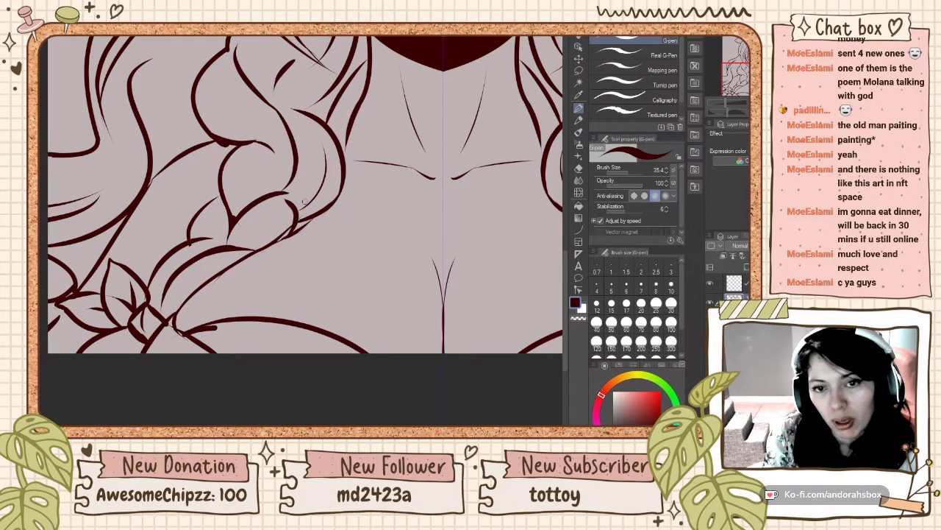
drag(265, 243, 277, 217)
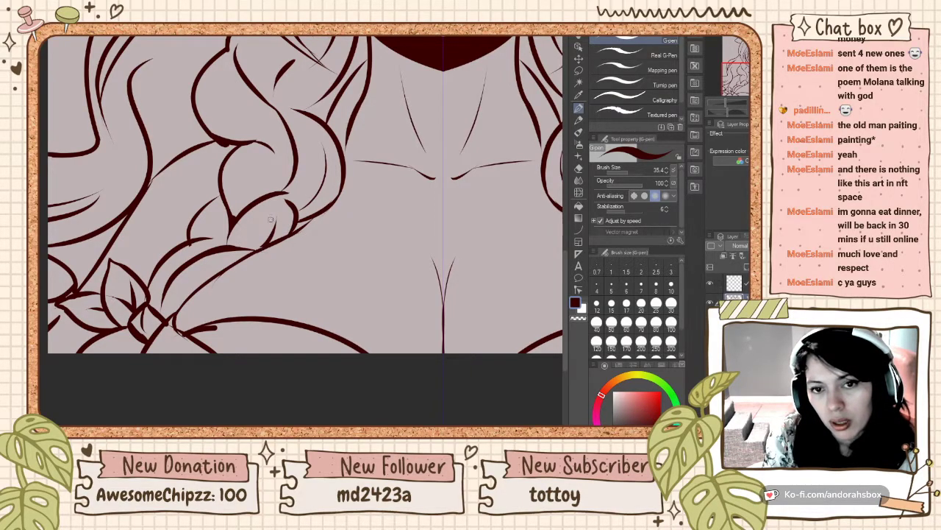
Step: Add mirrored inner strand lines to the middle braid segments, redoing misplaced strokes, and reinforce the shoulder line
drag(306, 120, 300, 203)
key(ctrl+z)
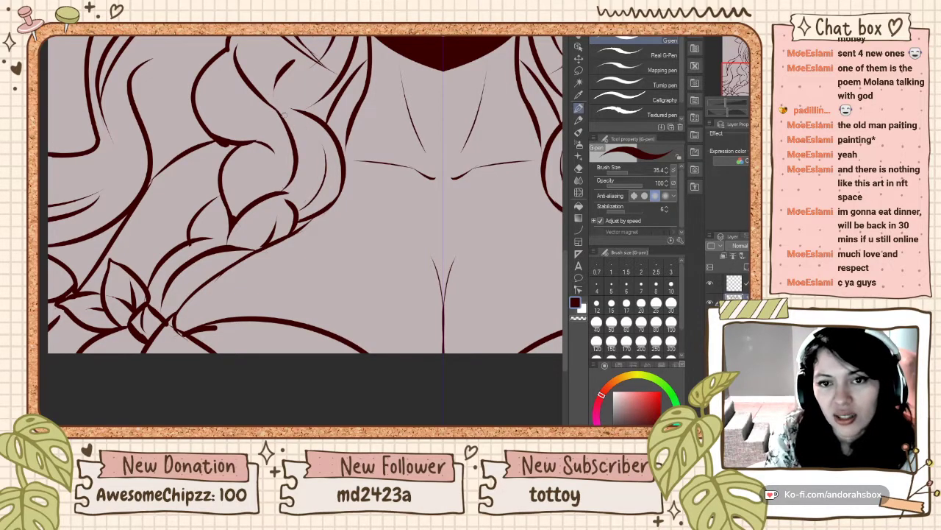
mouse_move(303, 119)
mouse_down()
mouse_move(320, 176)
mouse_move(302, 207)
mouse_up()
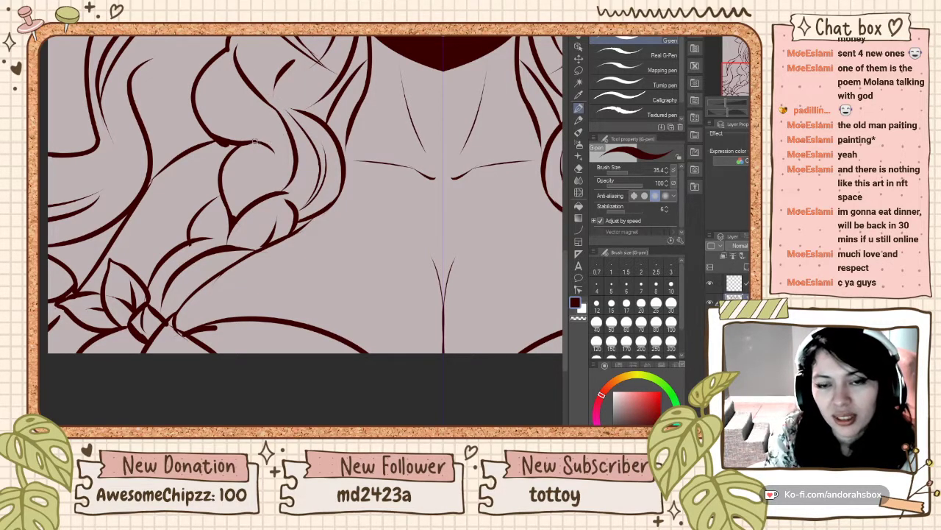
drag(242, 142, 281, 162)
key(ctrl+z)
mouse_move(224, 140)
mouse_down()
mouse_move(253, 151)
mouse_move(245, 144)
mouse_move(243, 200)
mouse_up()
drag(254, 150, 241, 191)
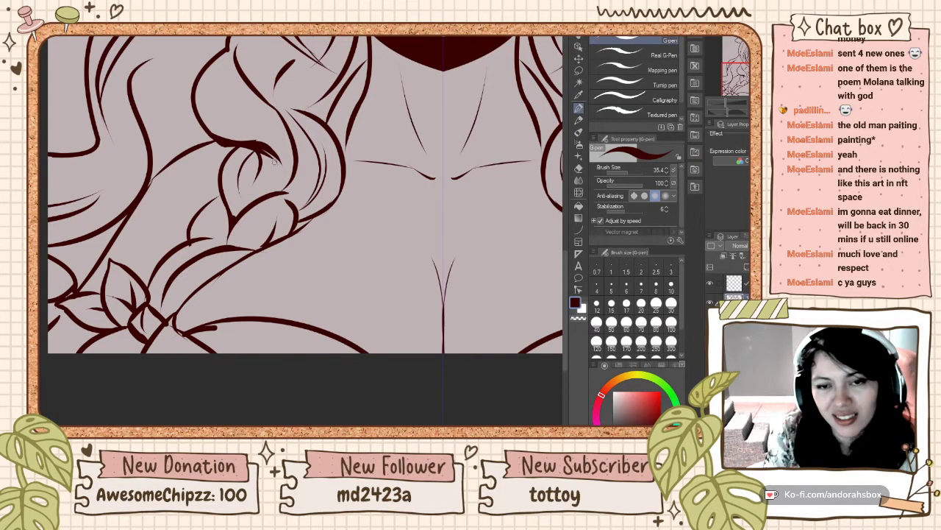
drag(137, 200, 193, 151)
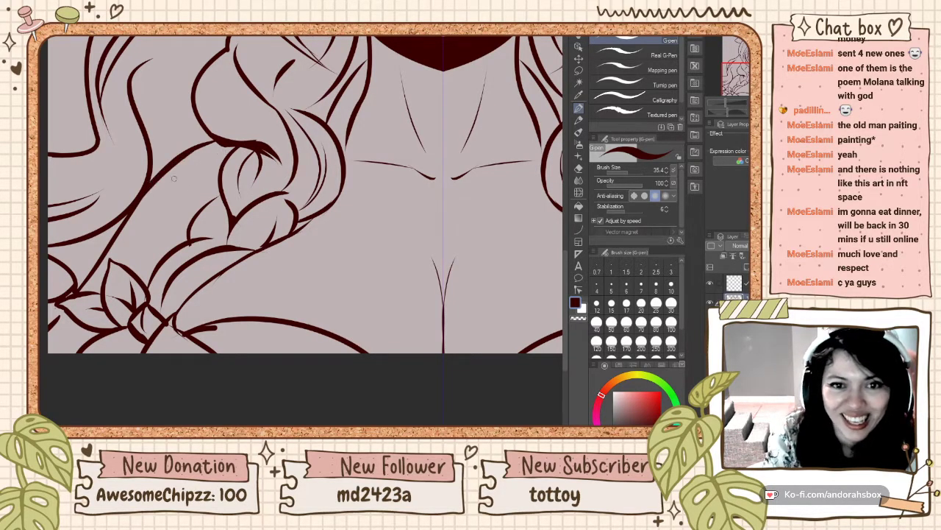
Step: Ink a short line by the outer leaf and add mirrored strand lines to the lower and upper braid segments
scroll(165, 190, down, 12)
scroll(175, 255, up, 7)
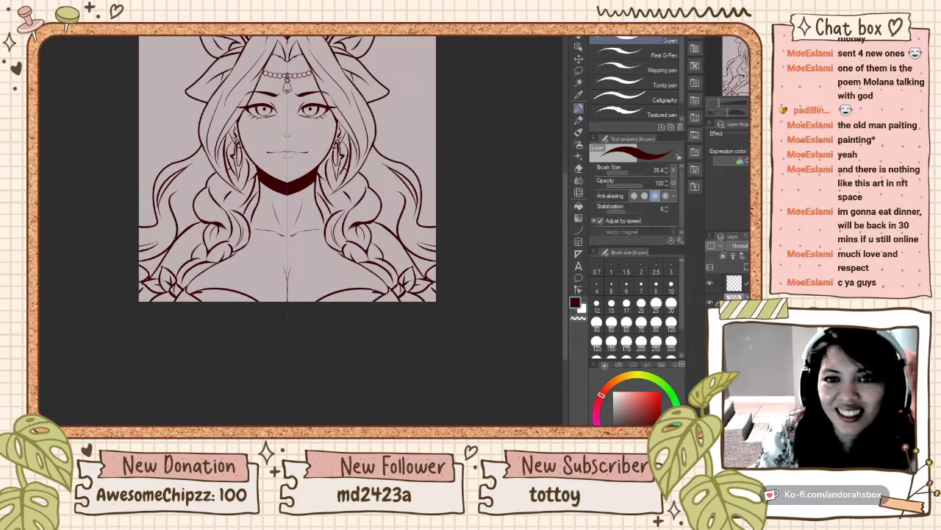
scroll(176, 255, up, 2)
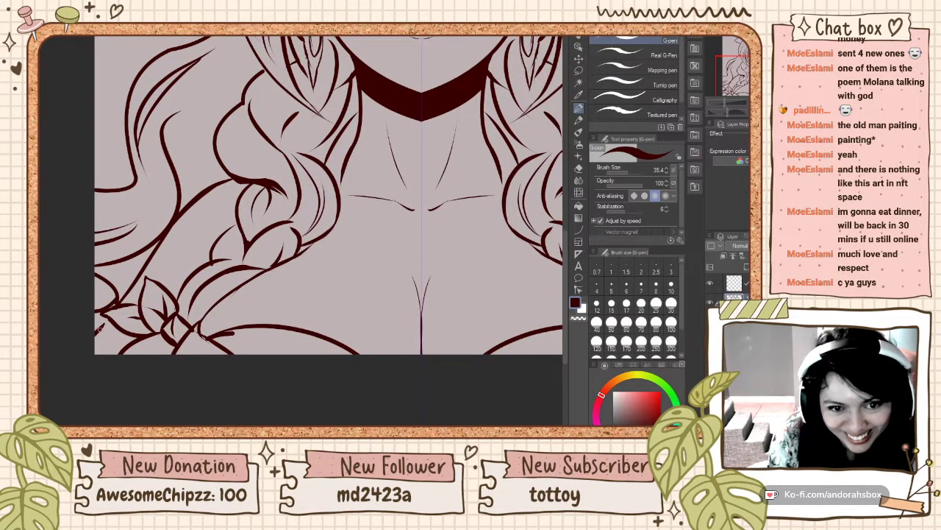
drag(108, 320, 90, 347)
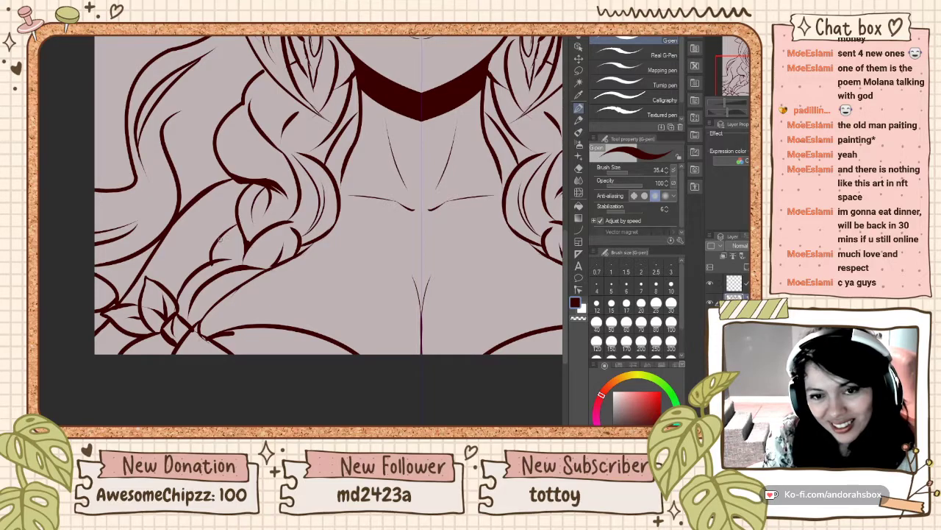
drag(239, 222, 232, 256)
drag(240, 131, 267, 162)
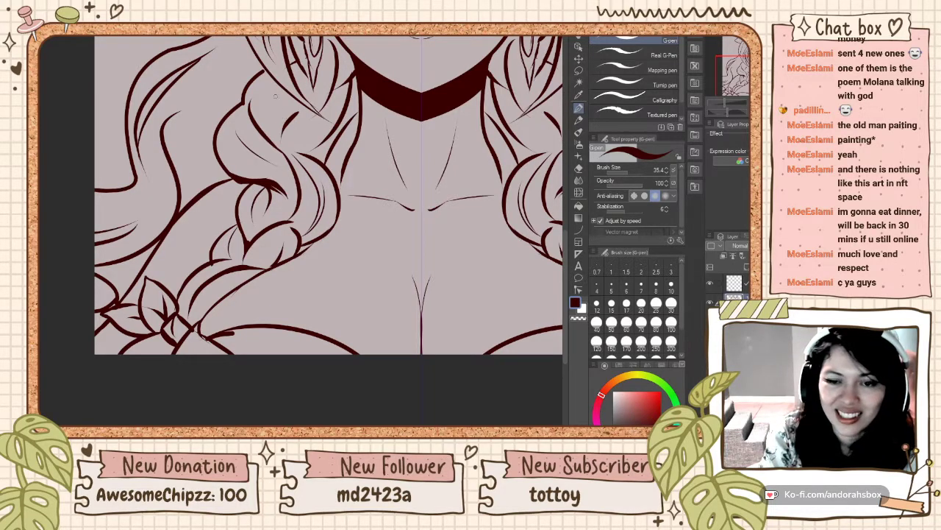
Step: Examine how the detailed braids look within the whole portrait
scroll(277, 101, down, 5)
scroll(276, 99, up, 2)
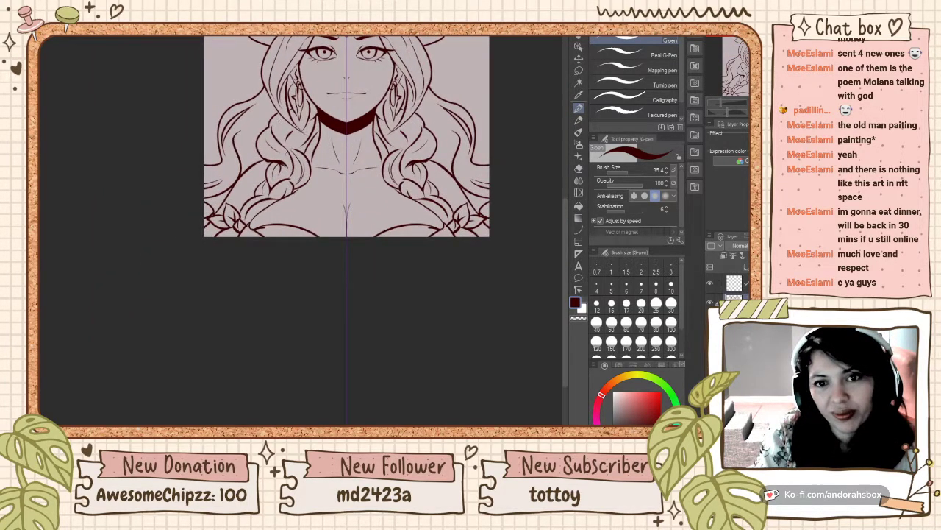
scroll(276, 99, down, 1)
scroll(350, 111, up, 2)
scroll(288, 174, down, 2)
scroll(291, 169, up, 4)
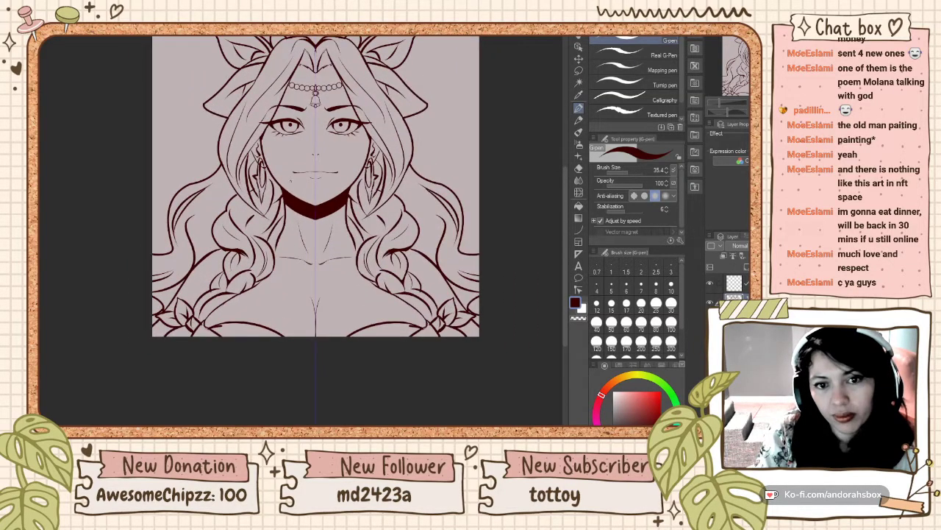
Step: Ink mirrored curved strand lines in the top braid segment below the earrings, redoing one stroke
scroll(282, 196, up, 2)
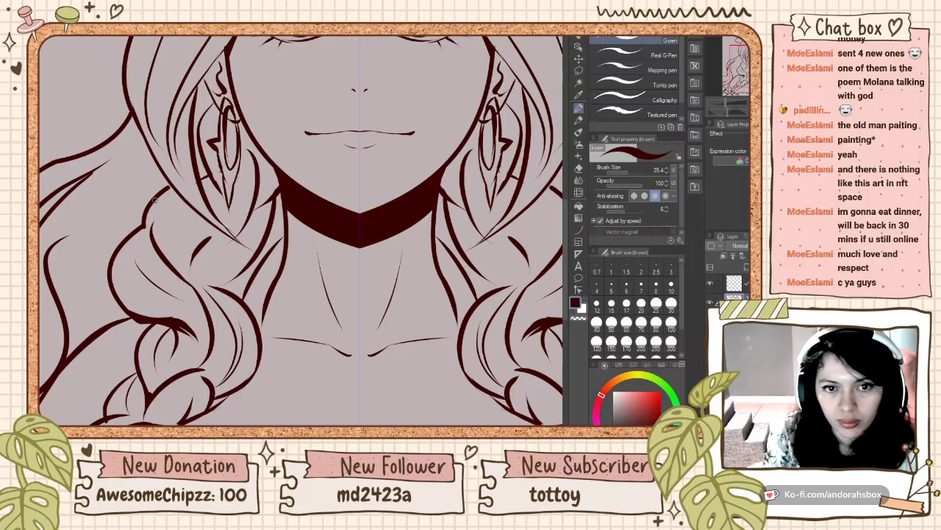
drag(153, 202, 173, 272)
drag(200, 242, 191, 286)
key(ctrl+z)
mouse_move(173, 251)
mouse_down()
mouse_move(196, 215)
mouse_move(176, 187)
mouse_move(151, 207)
mouse_up()
Step: Try trimming the outer edge at the top of the braid with the transparent colour, undo it, and return to the ink colour
click(578, 320)
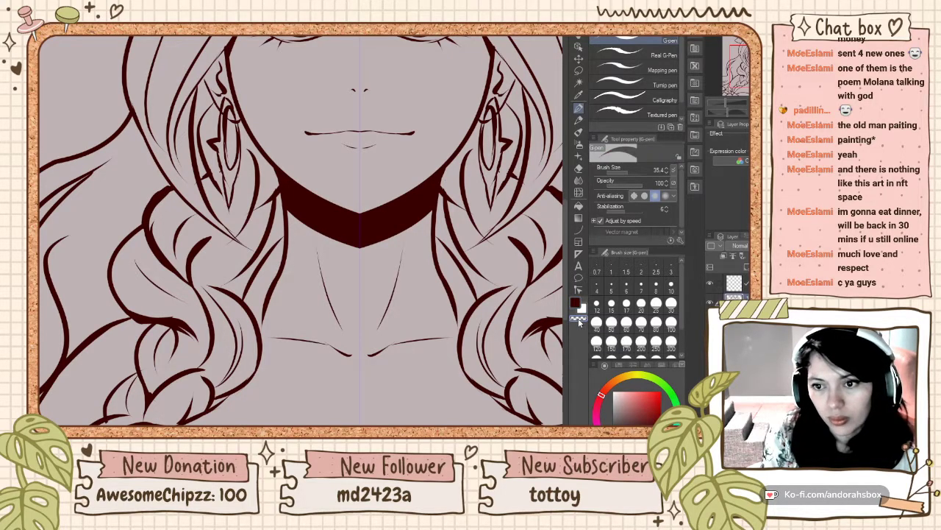
drag(167, 186, 143, 225)
key(ctrl+z)
key(ctrl+z)
key(ctrl+z)
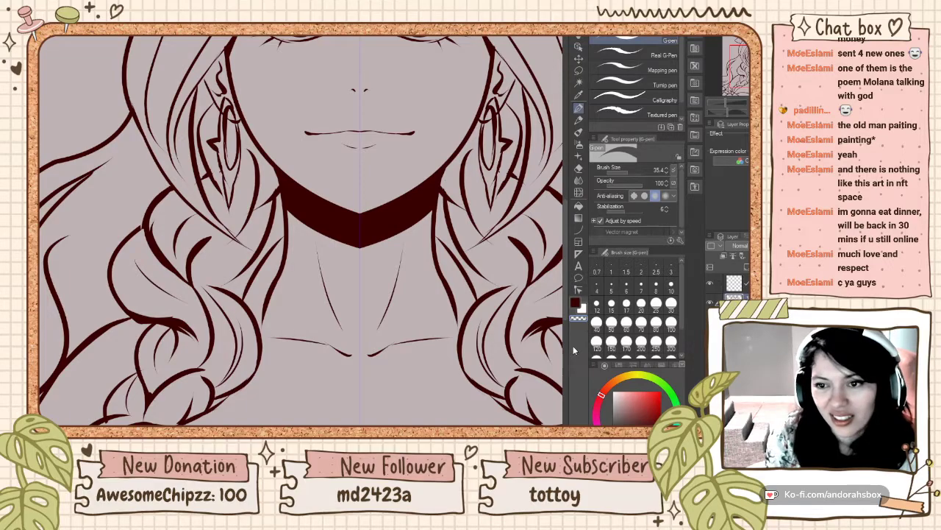
click(576, 303)
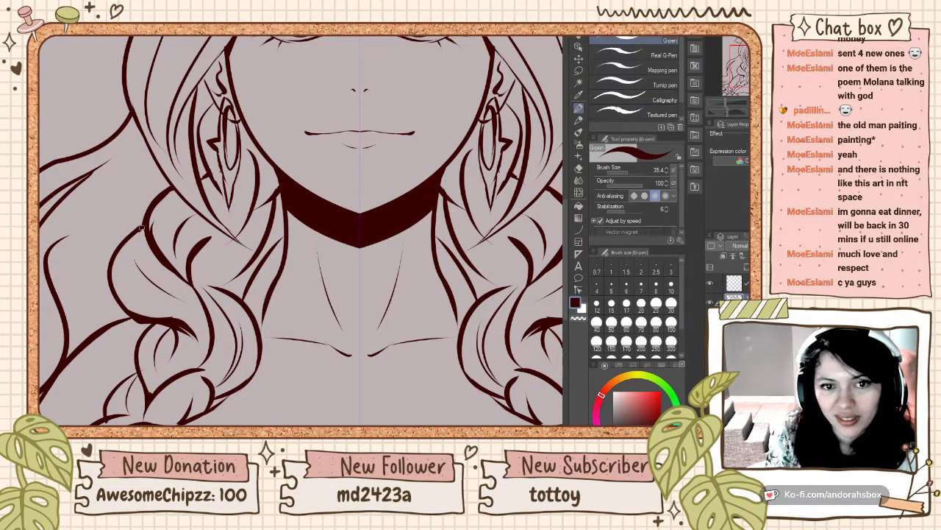